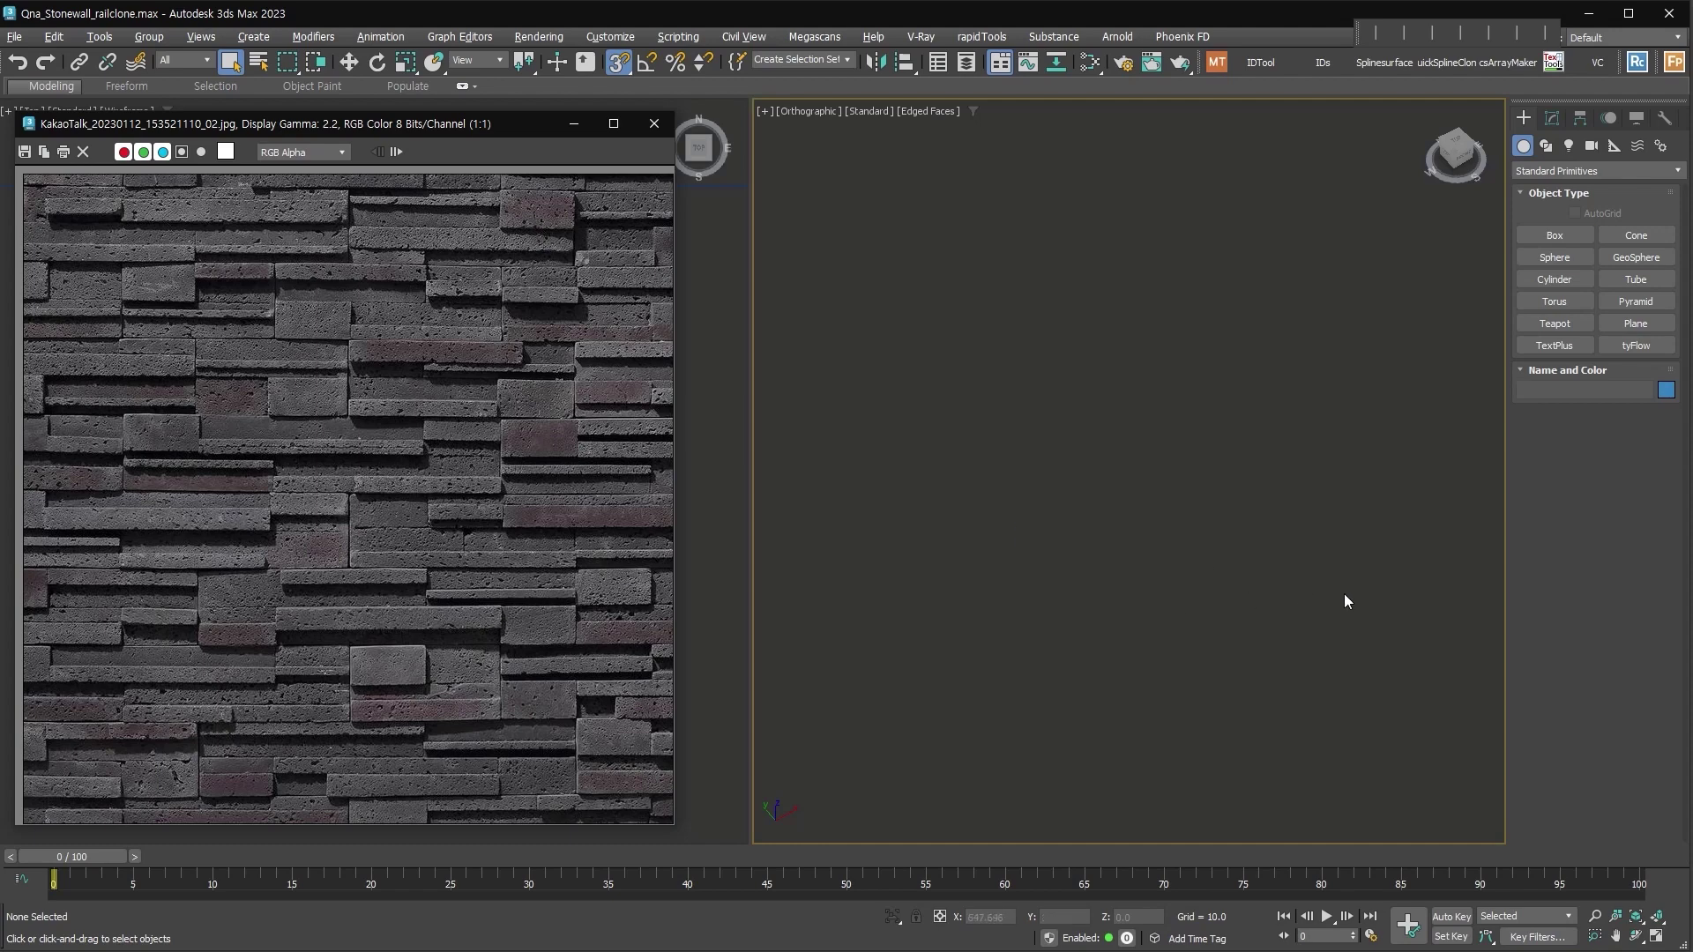
Draw a plane about 721 long and 1052 wide with 60 length and 60 width segments
left_click(1666, 324)
left_click_drag(1297, 363, 996, 950)
middle_click_drag(1129, 679, 1139, 509)
middle_click_drag(1140, 509, 1309, 555, "alt")
scroll(1251, 521, "down", 3)
scroll(1252, 521, "up", 3)
left_click_drag(1649, 554, 1650, 606)
middle_click_drag(1205, 661, 1220, 653)
Convert the new segmented plane to an Editable Poly
key("alt+z")
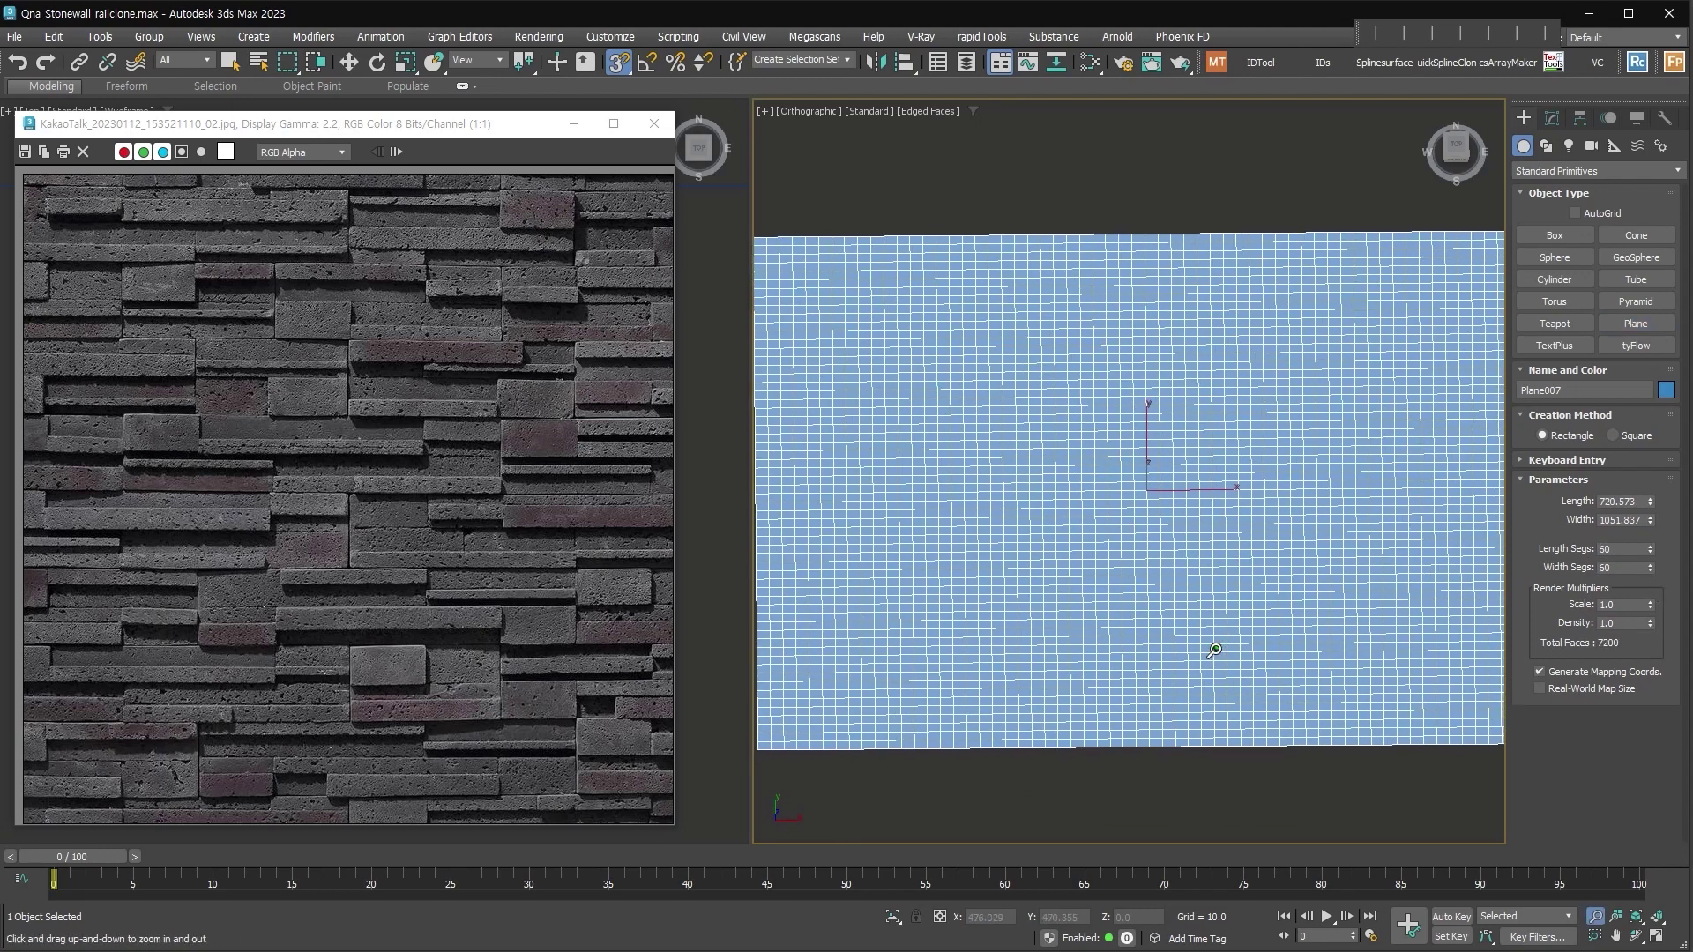
left_click_drag(1214, 650, 1208, 655)
middle_click_drag(1208, 655, 1180, 653)
key("alt+e")
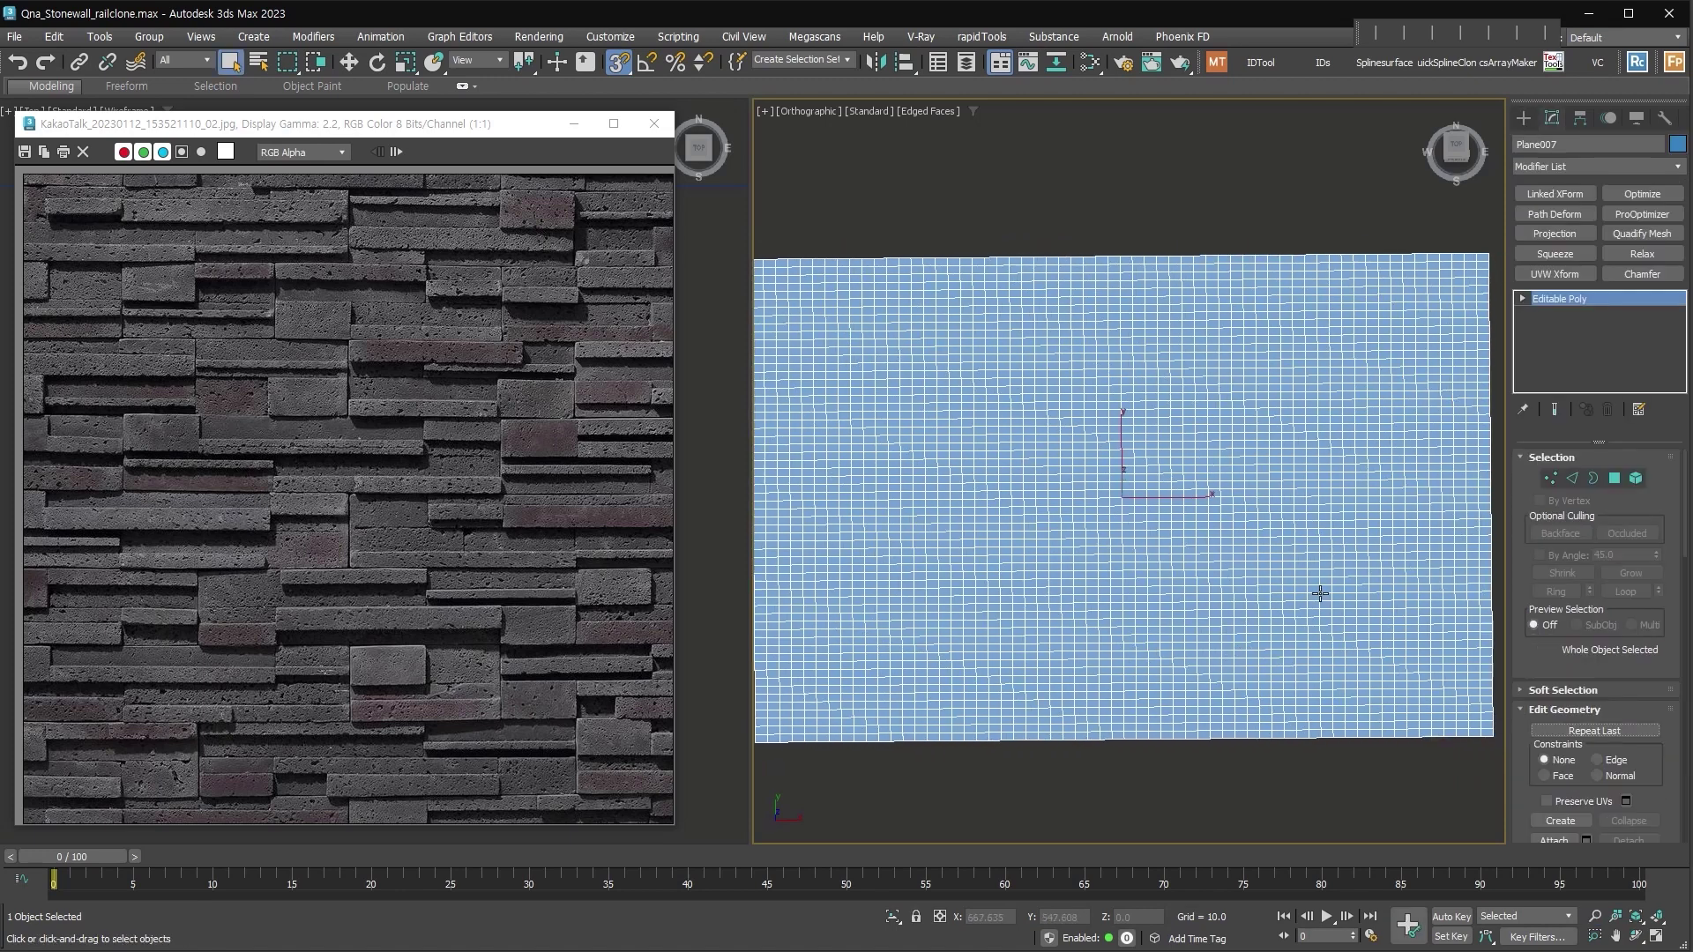
Open the Generate Topology tool for the plane and place its window beside the reference image
left_click(51, 87)
left_click(85, 173)
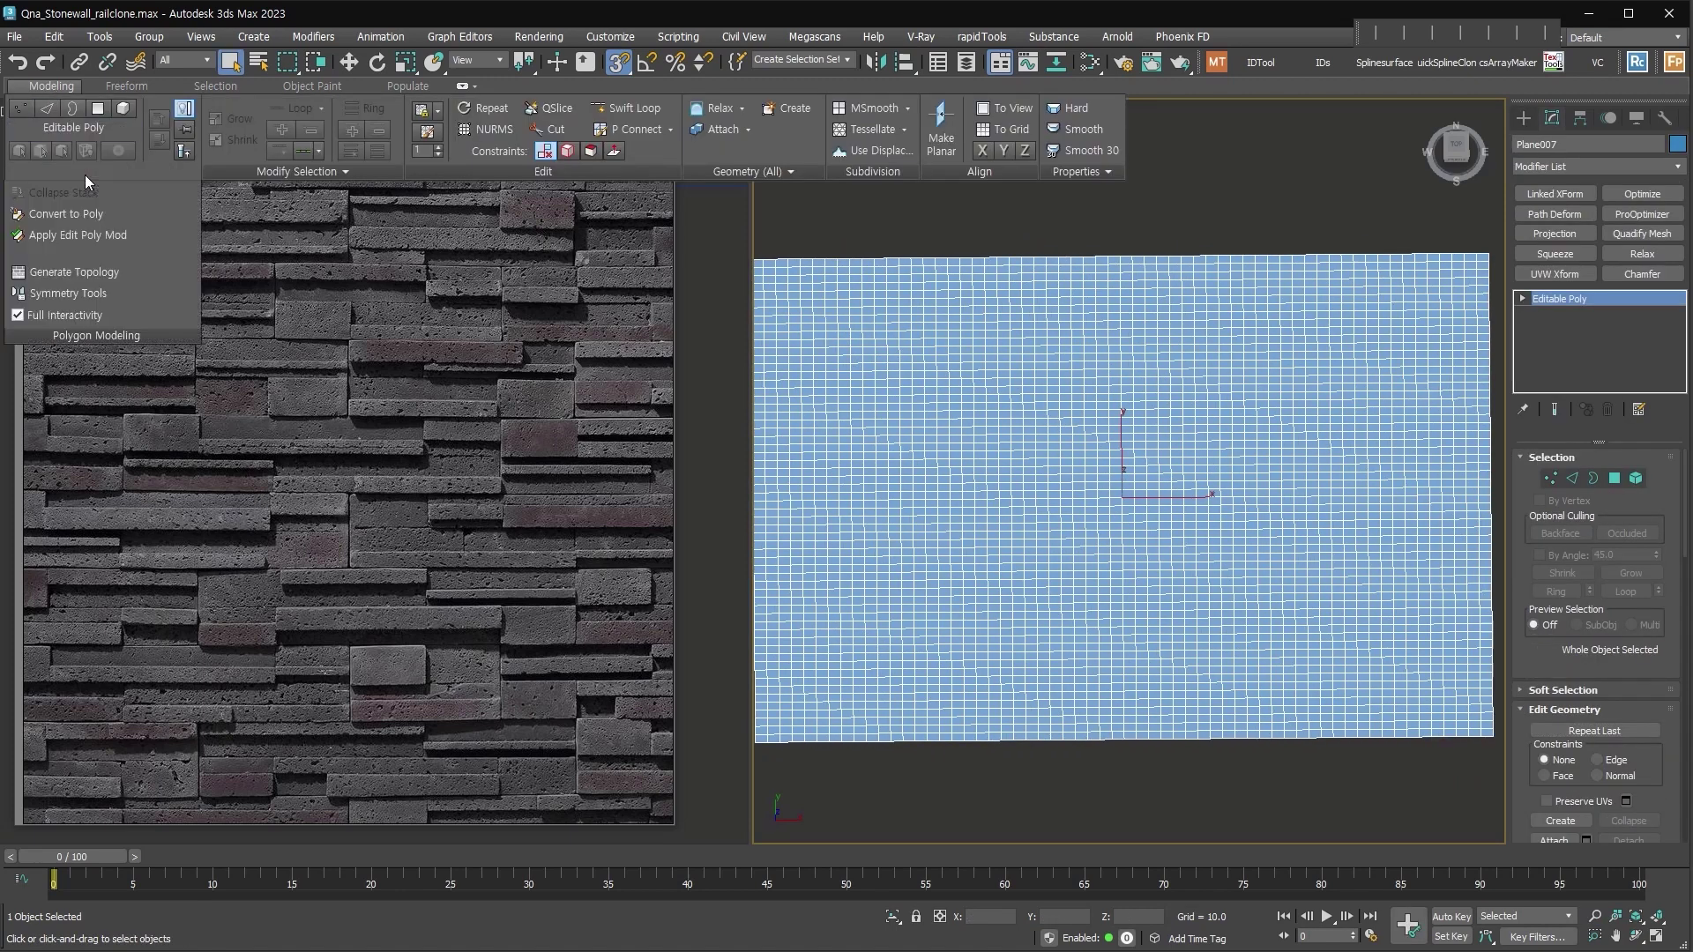
left_click(76, 273)
left_click_drag(182, 117, 742, 278)
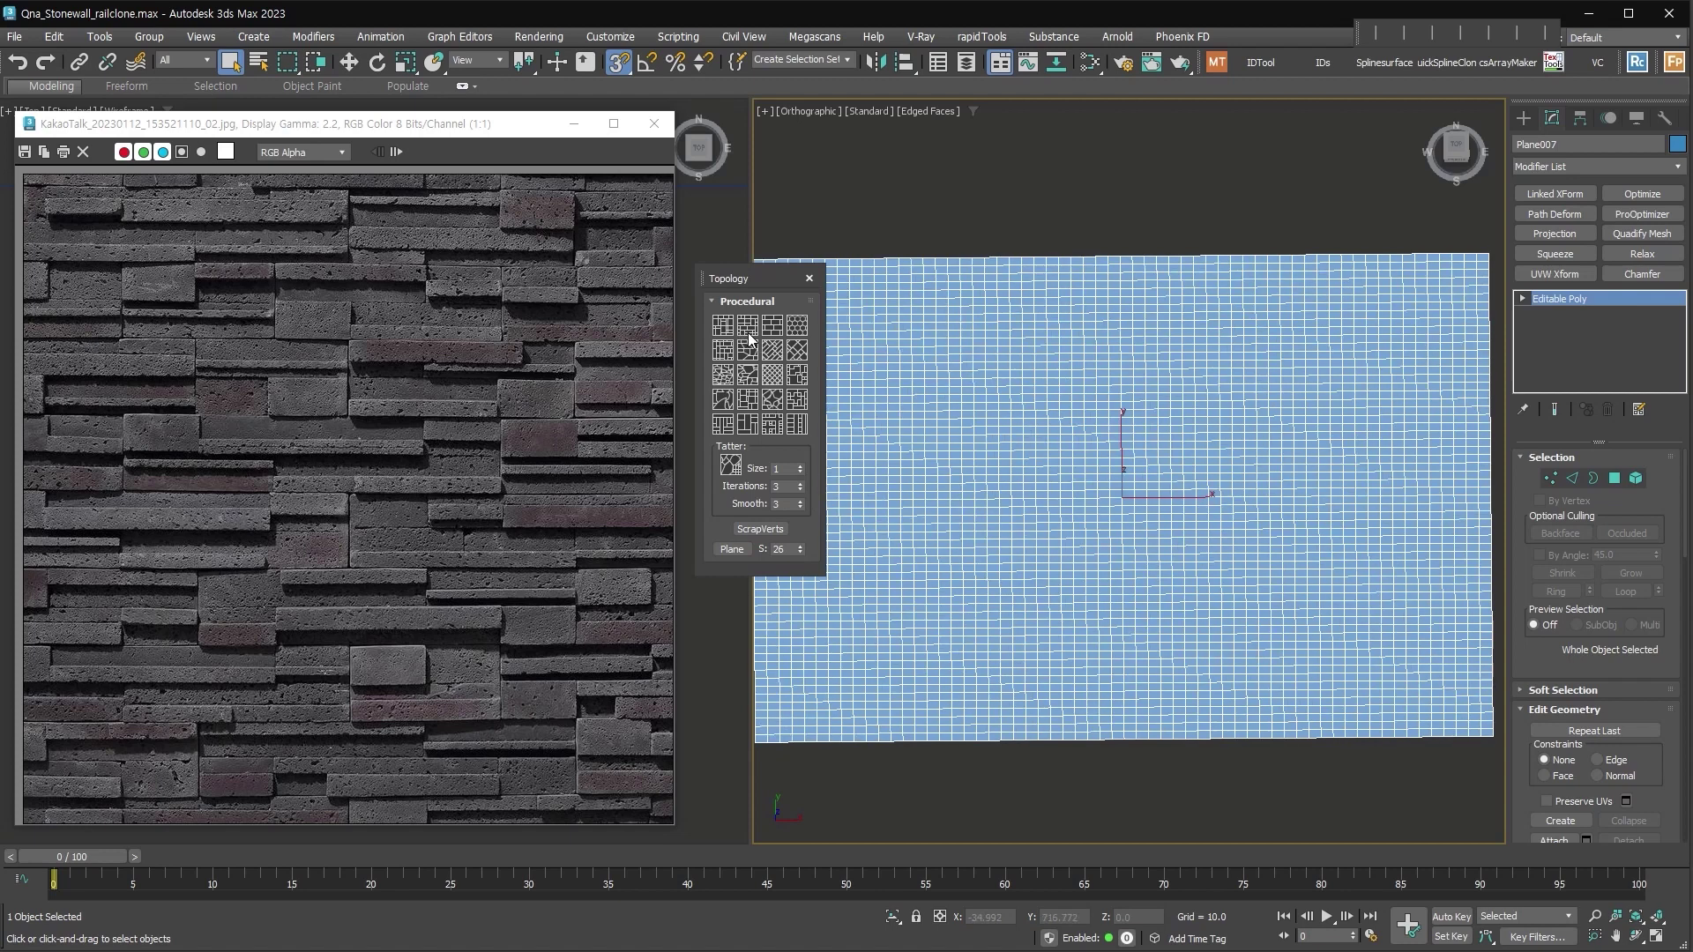
Try several procedural topology patterns on the plane to compare their layouts with the stone wall reference
left_click(749, 425)
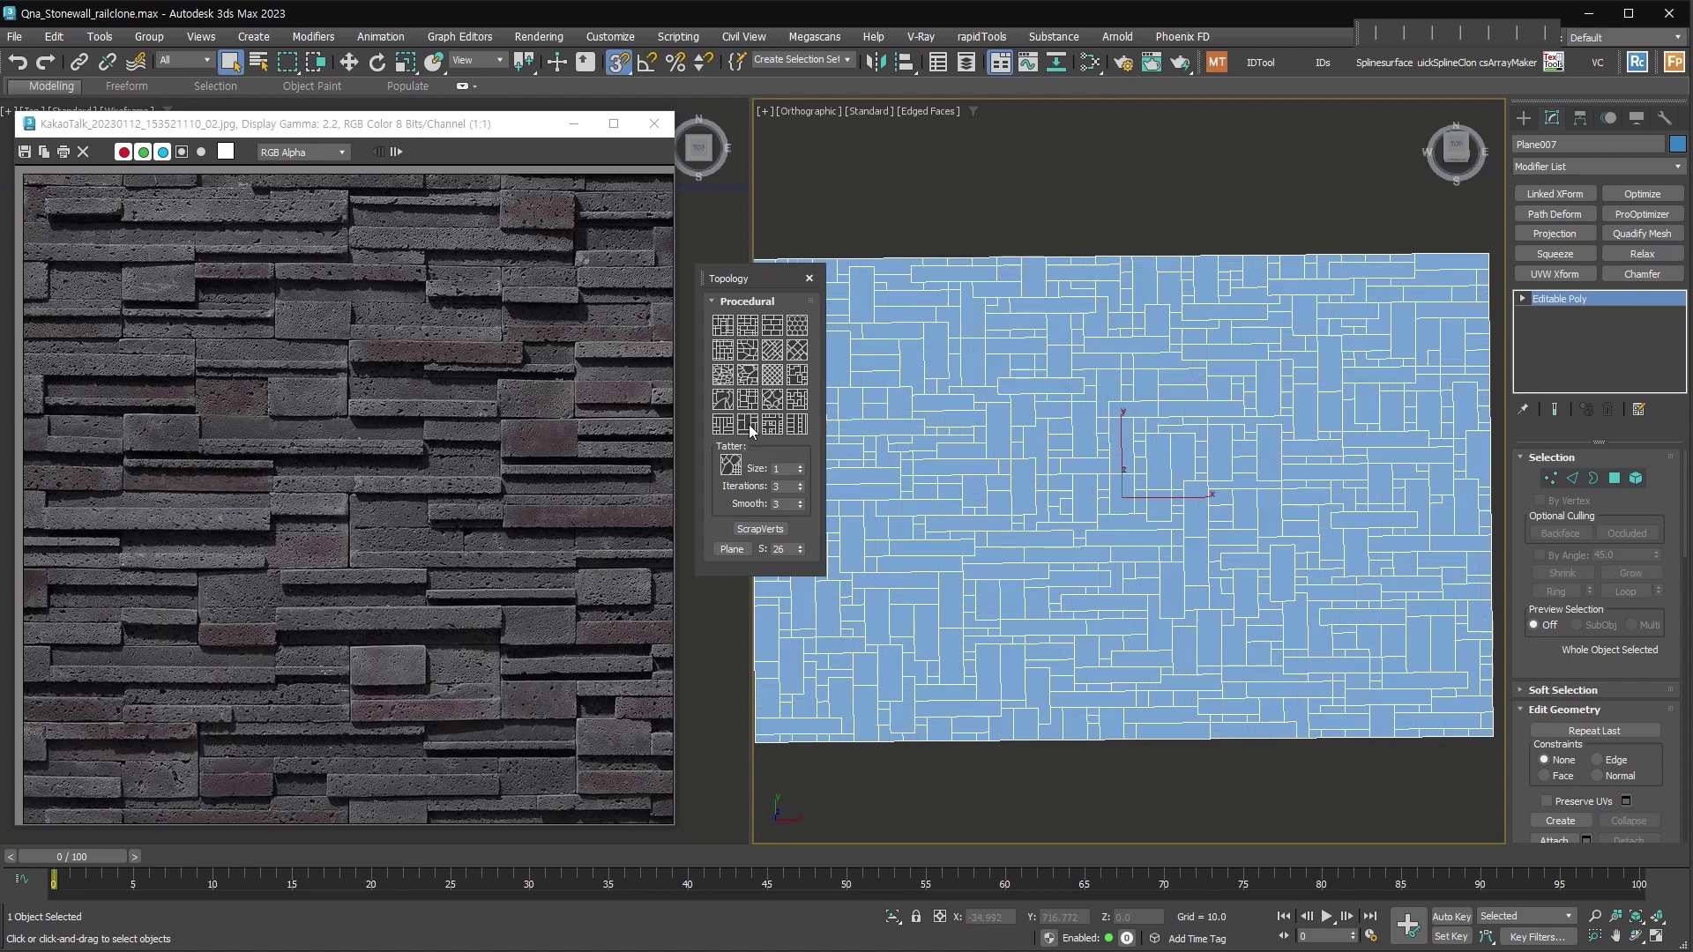
left_click(771, 425)
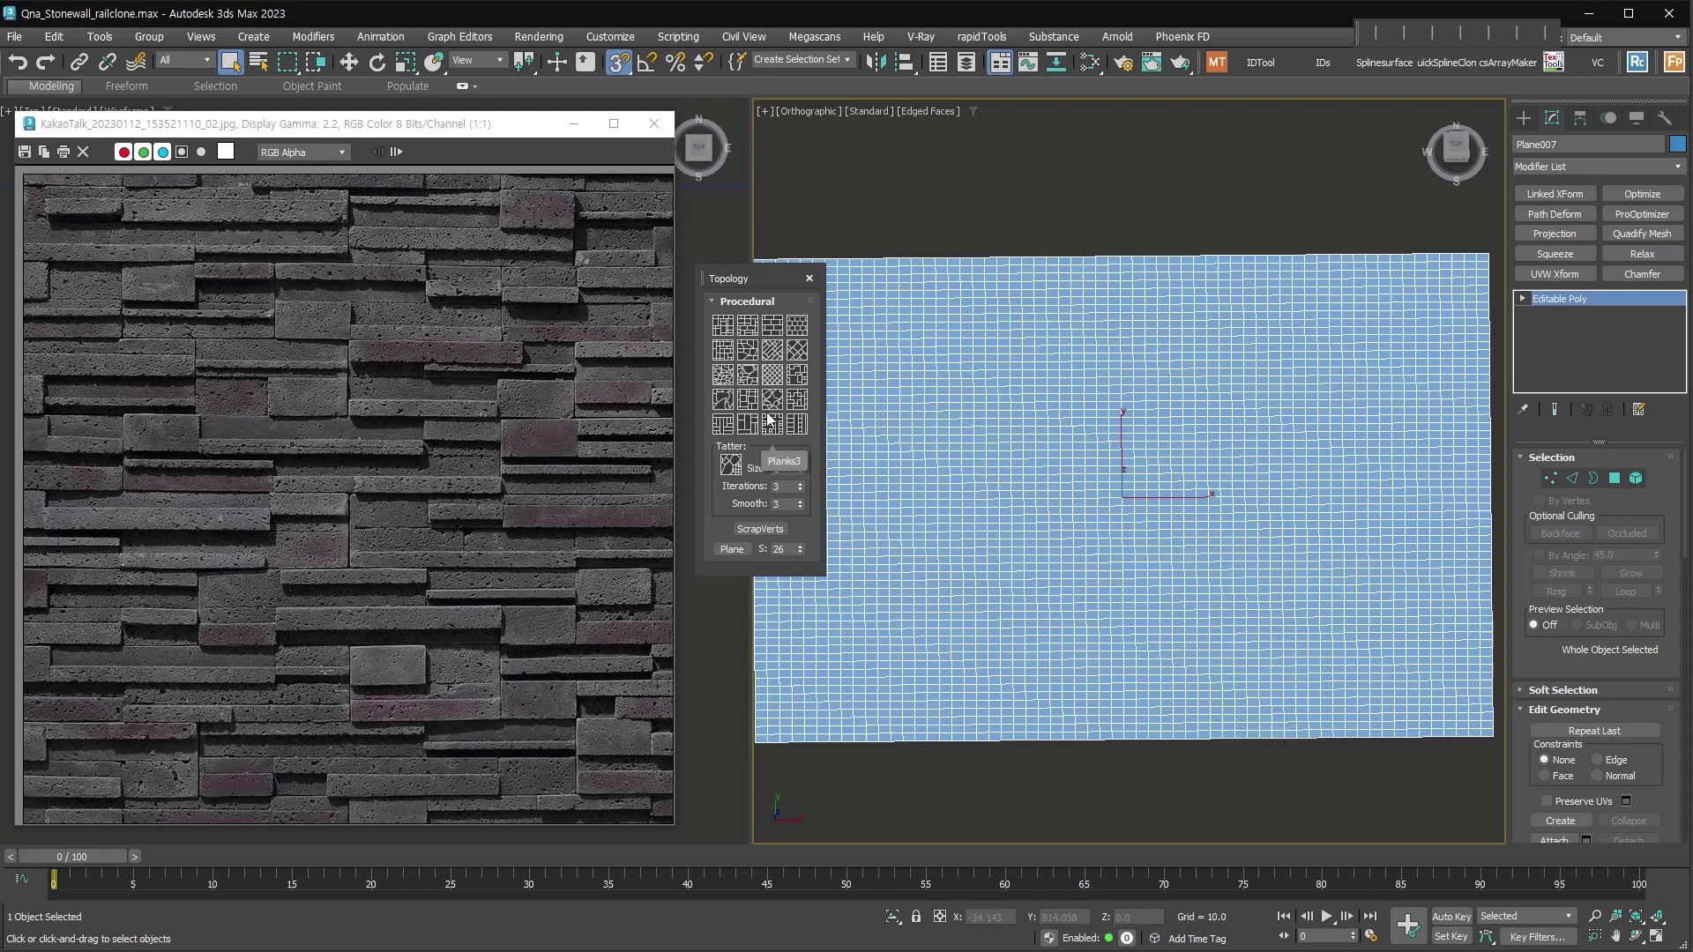
left_click(749, 401)
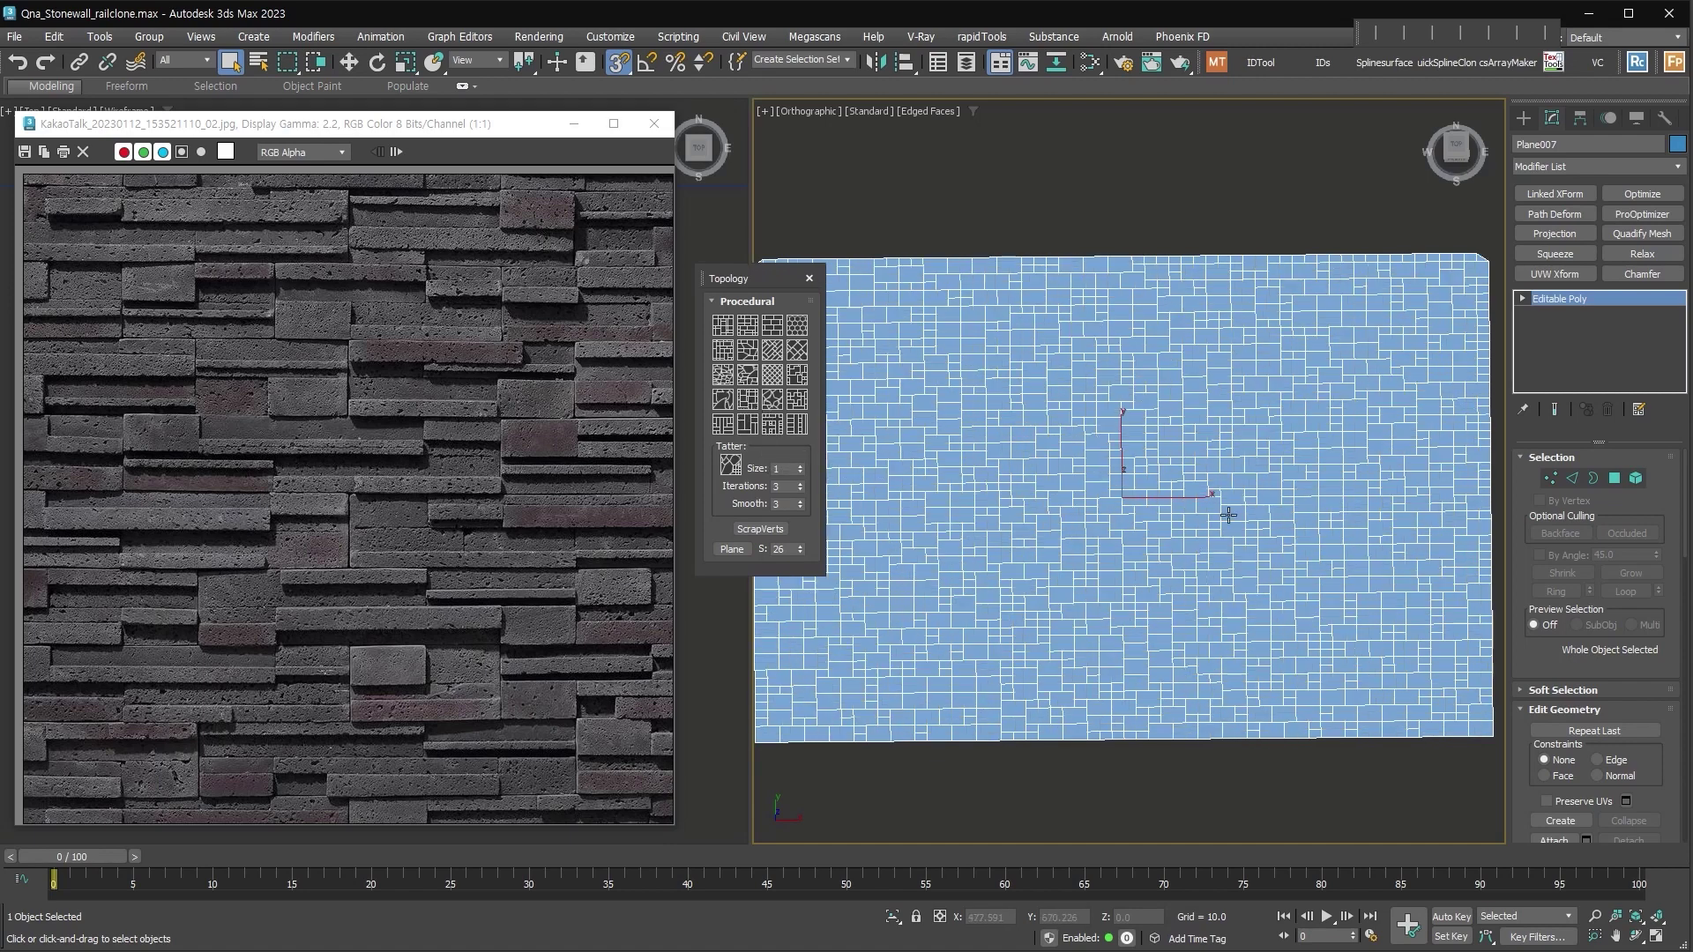
scroll(1163, 537, "up", 3)
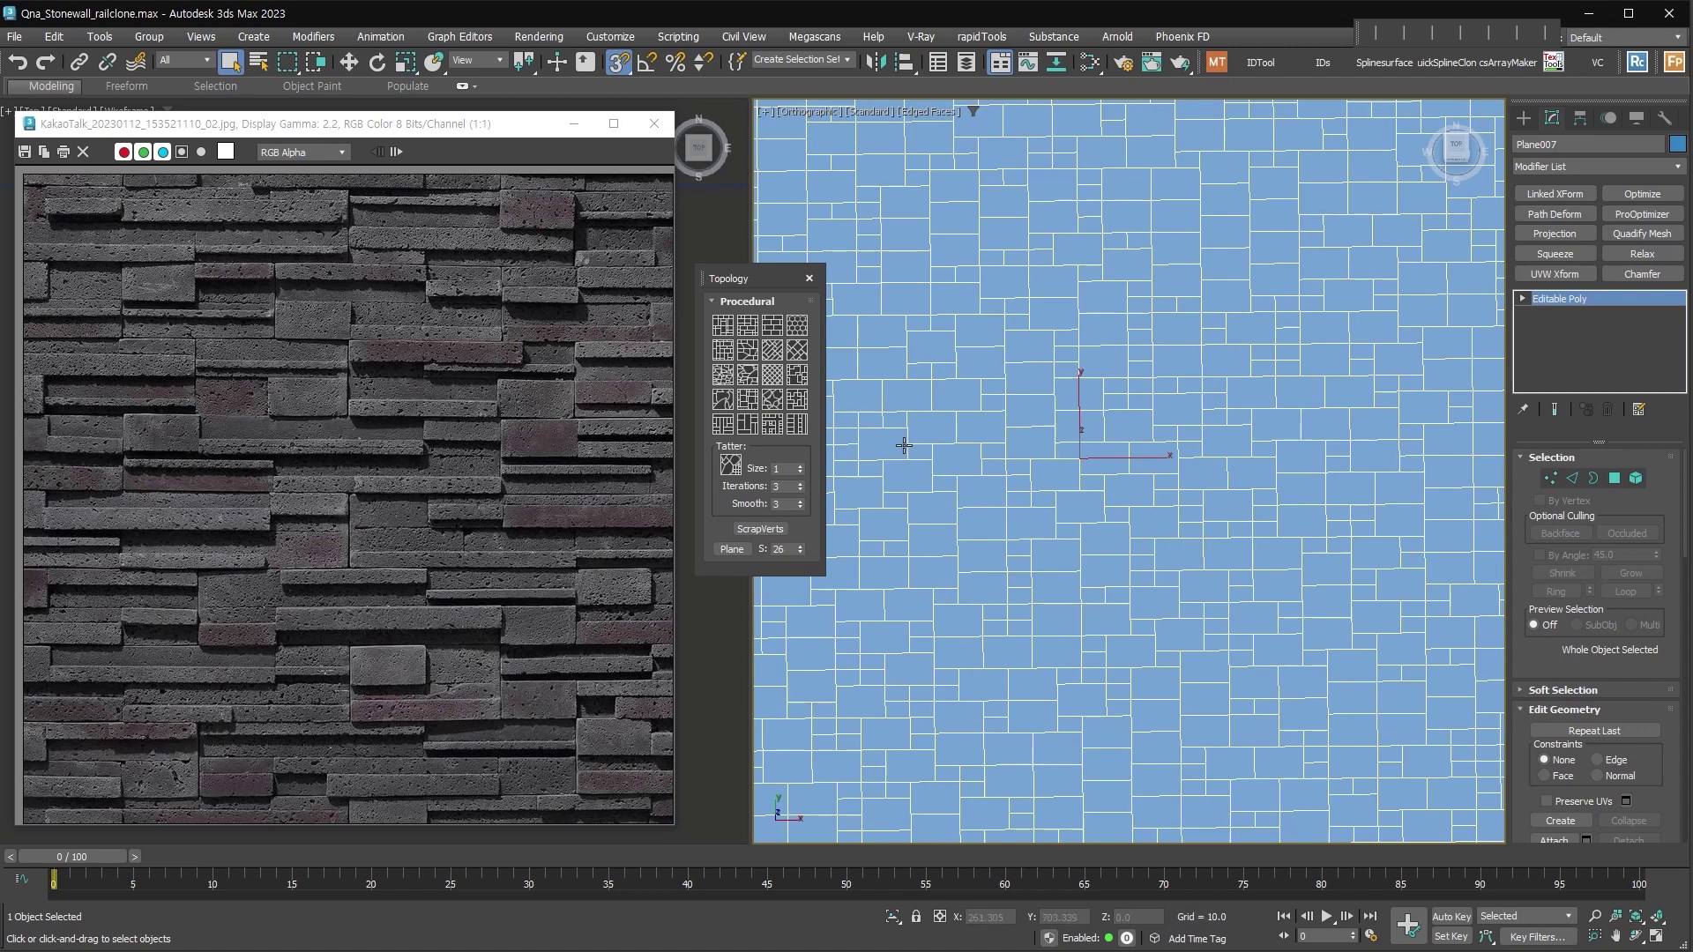
left_click(721, 325)
left_click(722, 325)
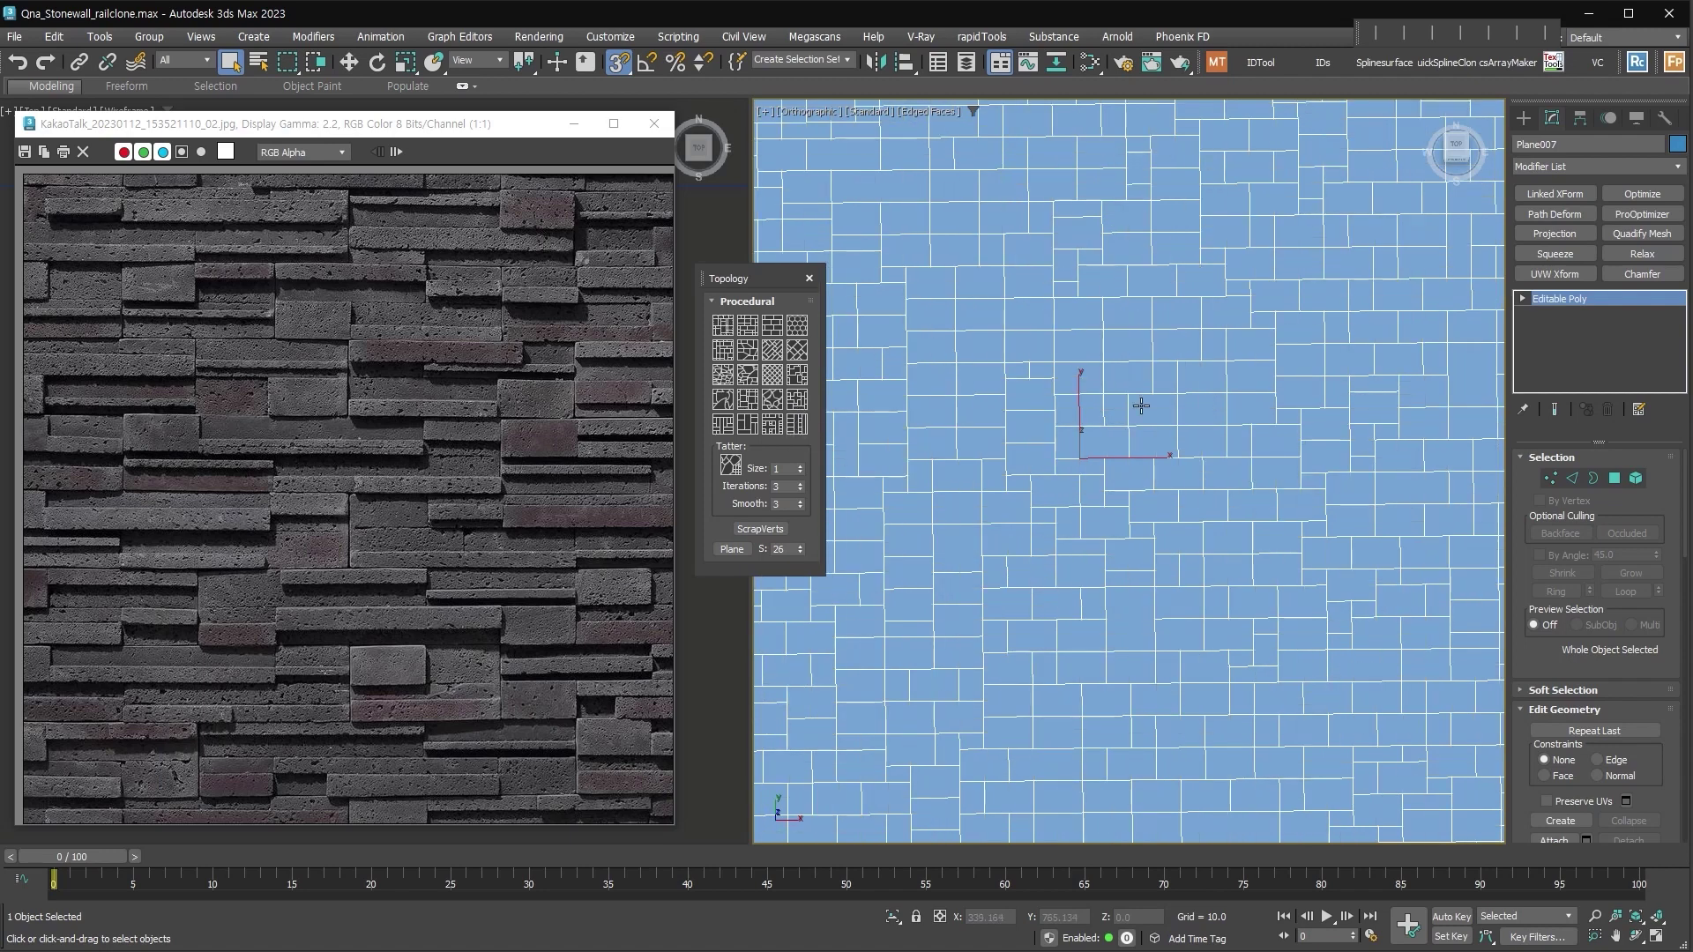
Undo the last topology pattern, close the topology generator and delete the plane
key("ctrl+z")
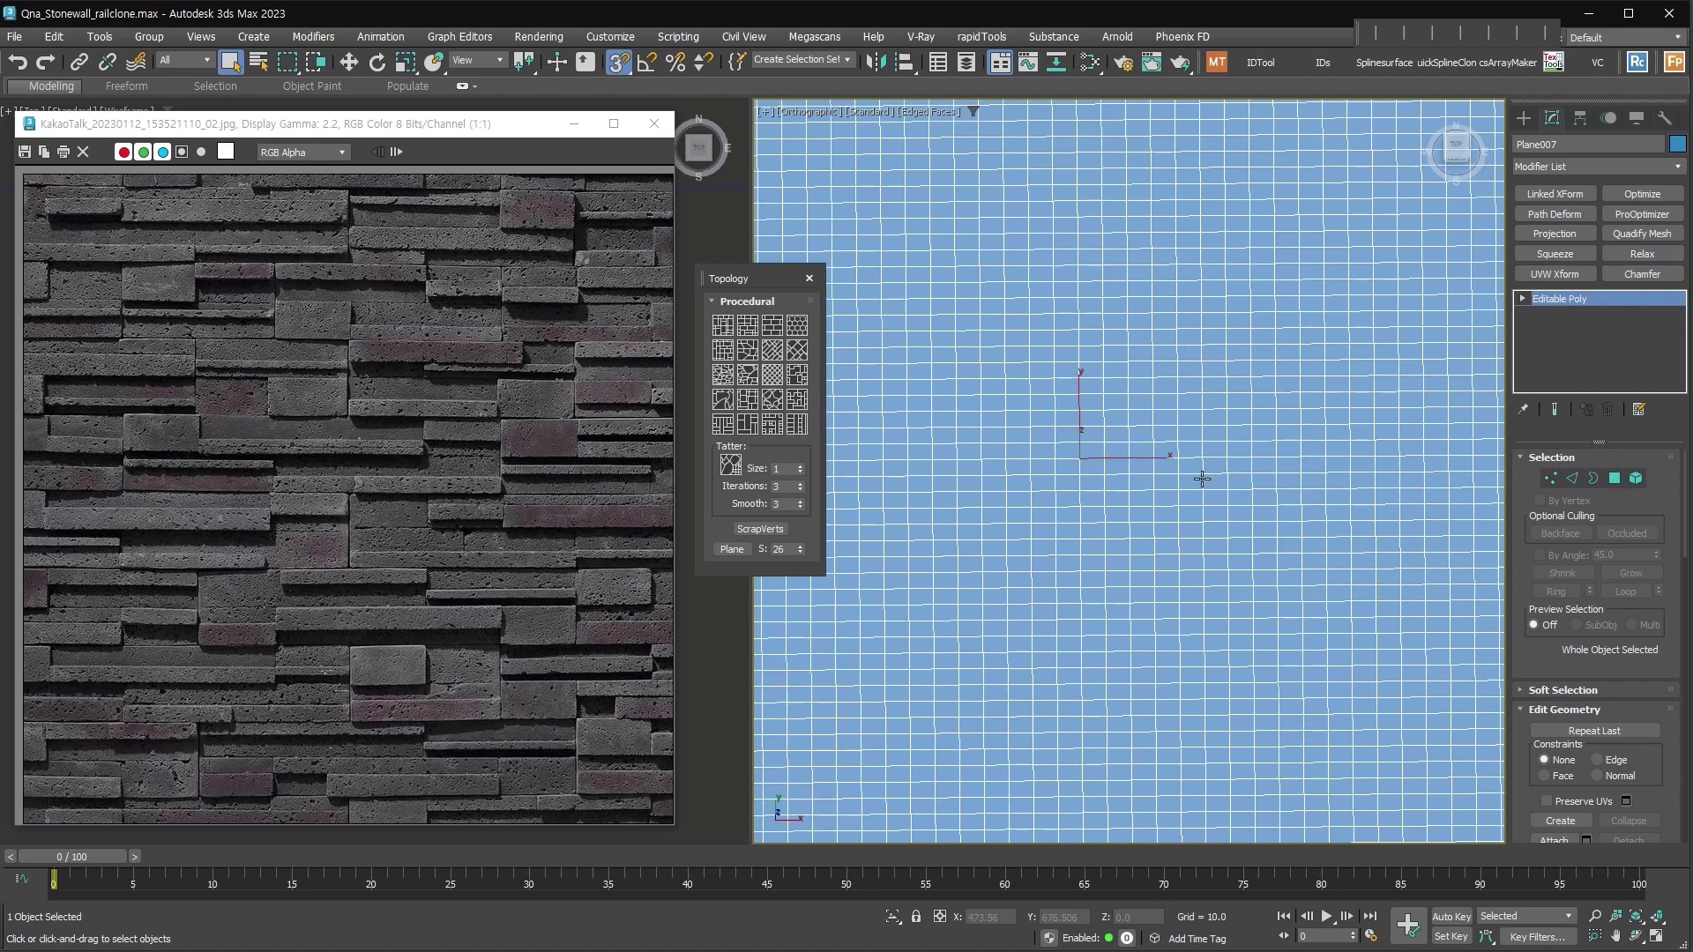
left_click(809, 278)
key("Delete")
Compare the modelled stone pieces with the next reference image, which outlines the repeating stone modules
middle_click_drag(864, 643, 1118, 367)
scroll(1038, 542, "up", 2)
middle_click_drag(1039, 543, 1172, 344)
scroll(869, 679, "up", 2)
middle_click_drag(869, 679, 1207, 476)
scroll(1207, 476, "up", 1)
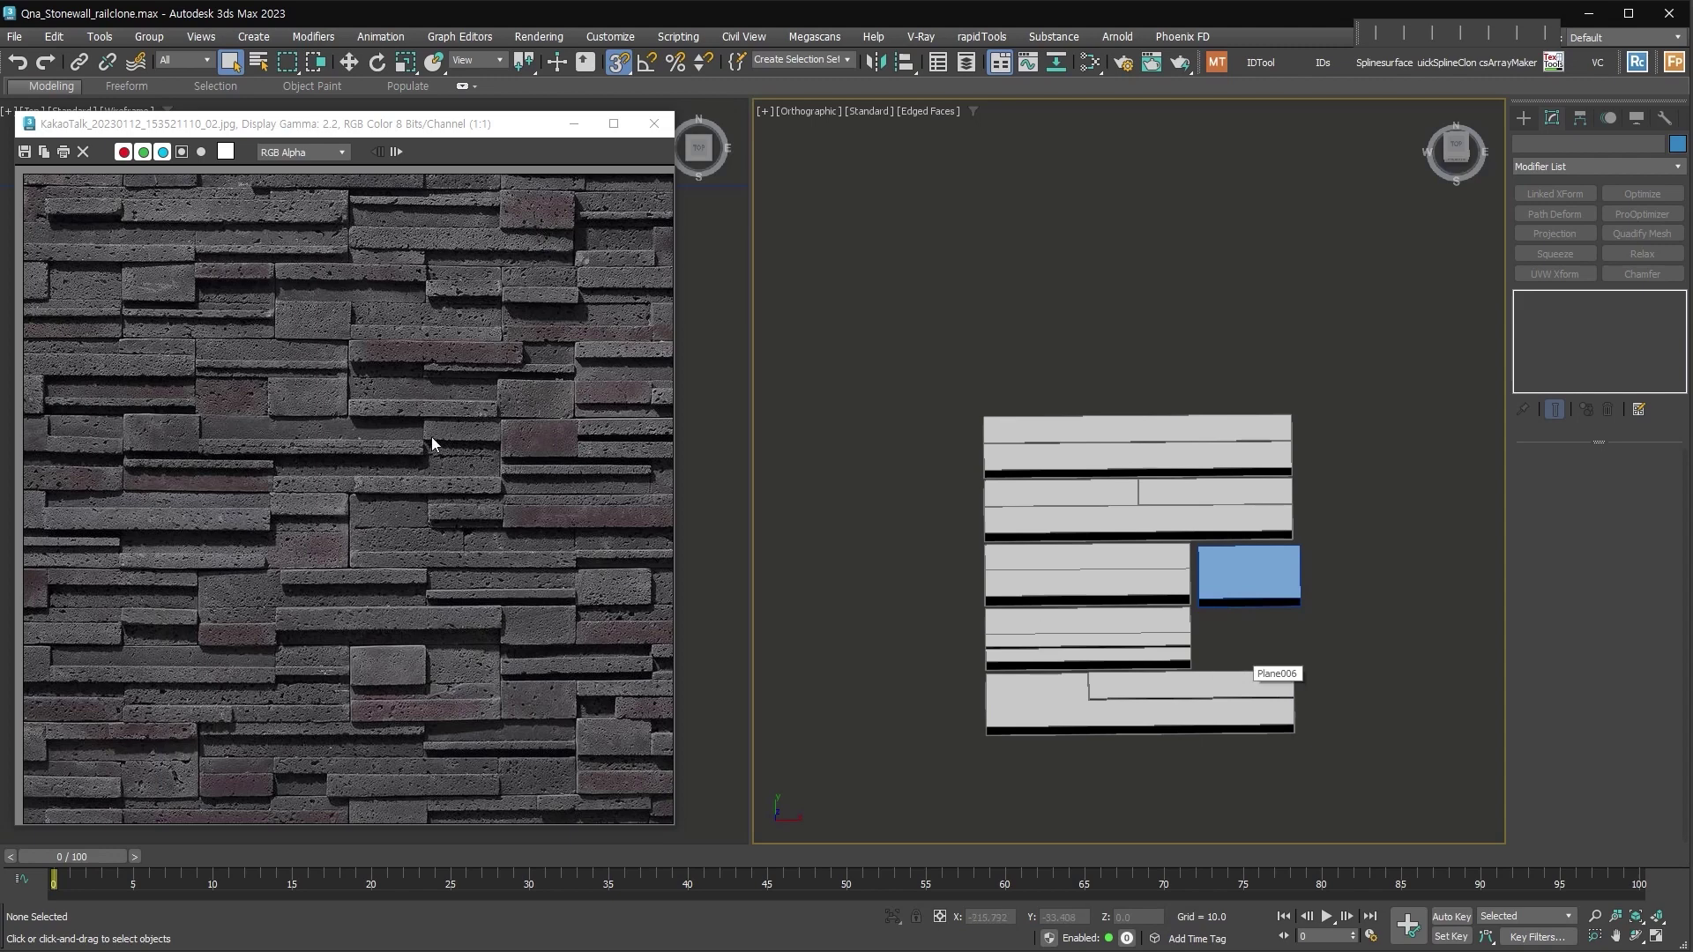
left_click(397, 152)
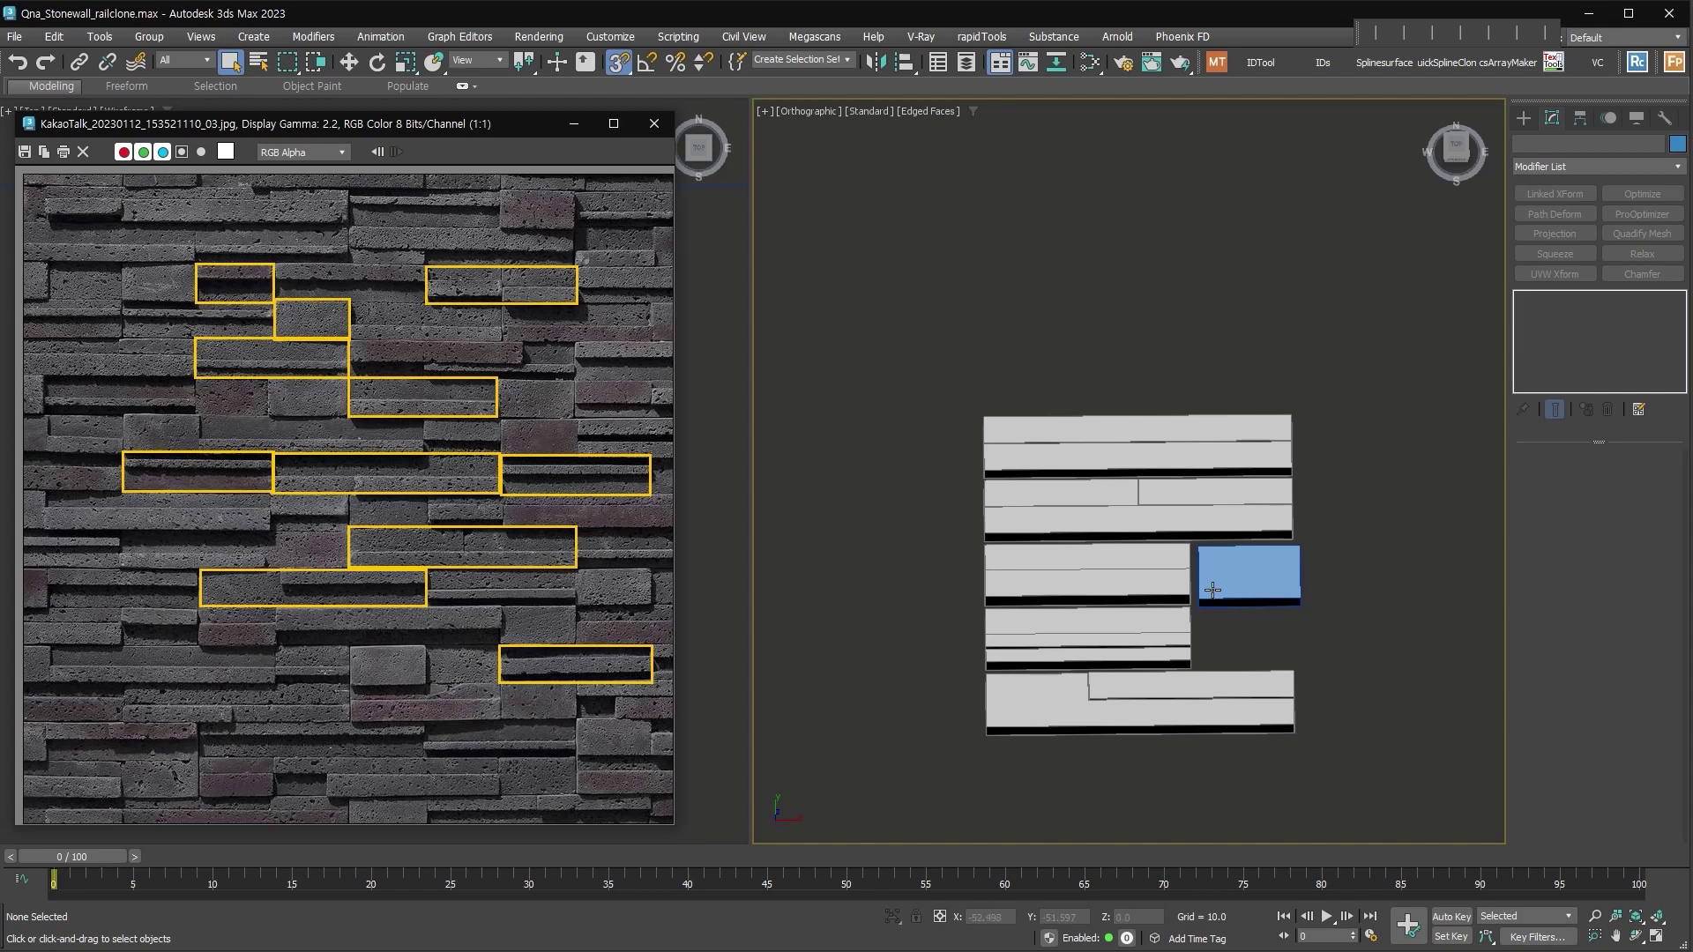
scroll(1212, 589, "up", 2)
middle_click_drag(1213, 589, 1247, 529)
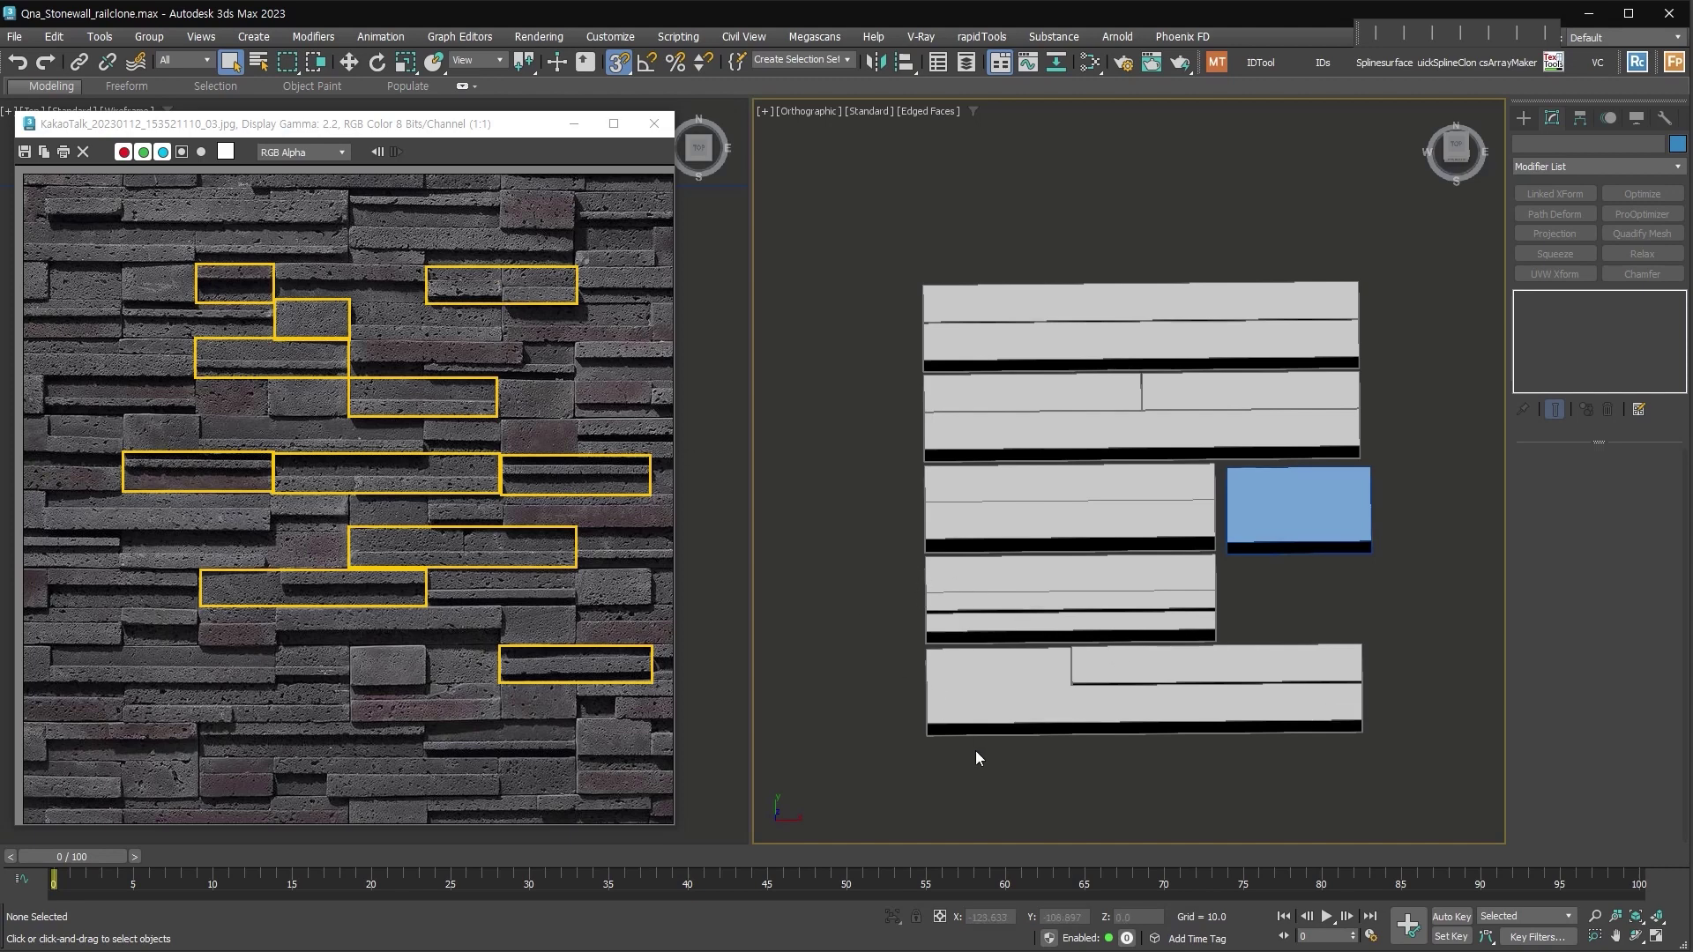
middle_click_drag(1251, 705, 1282, 661, "alt")
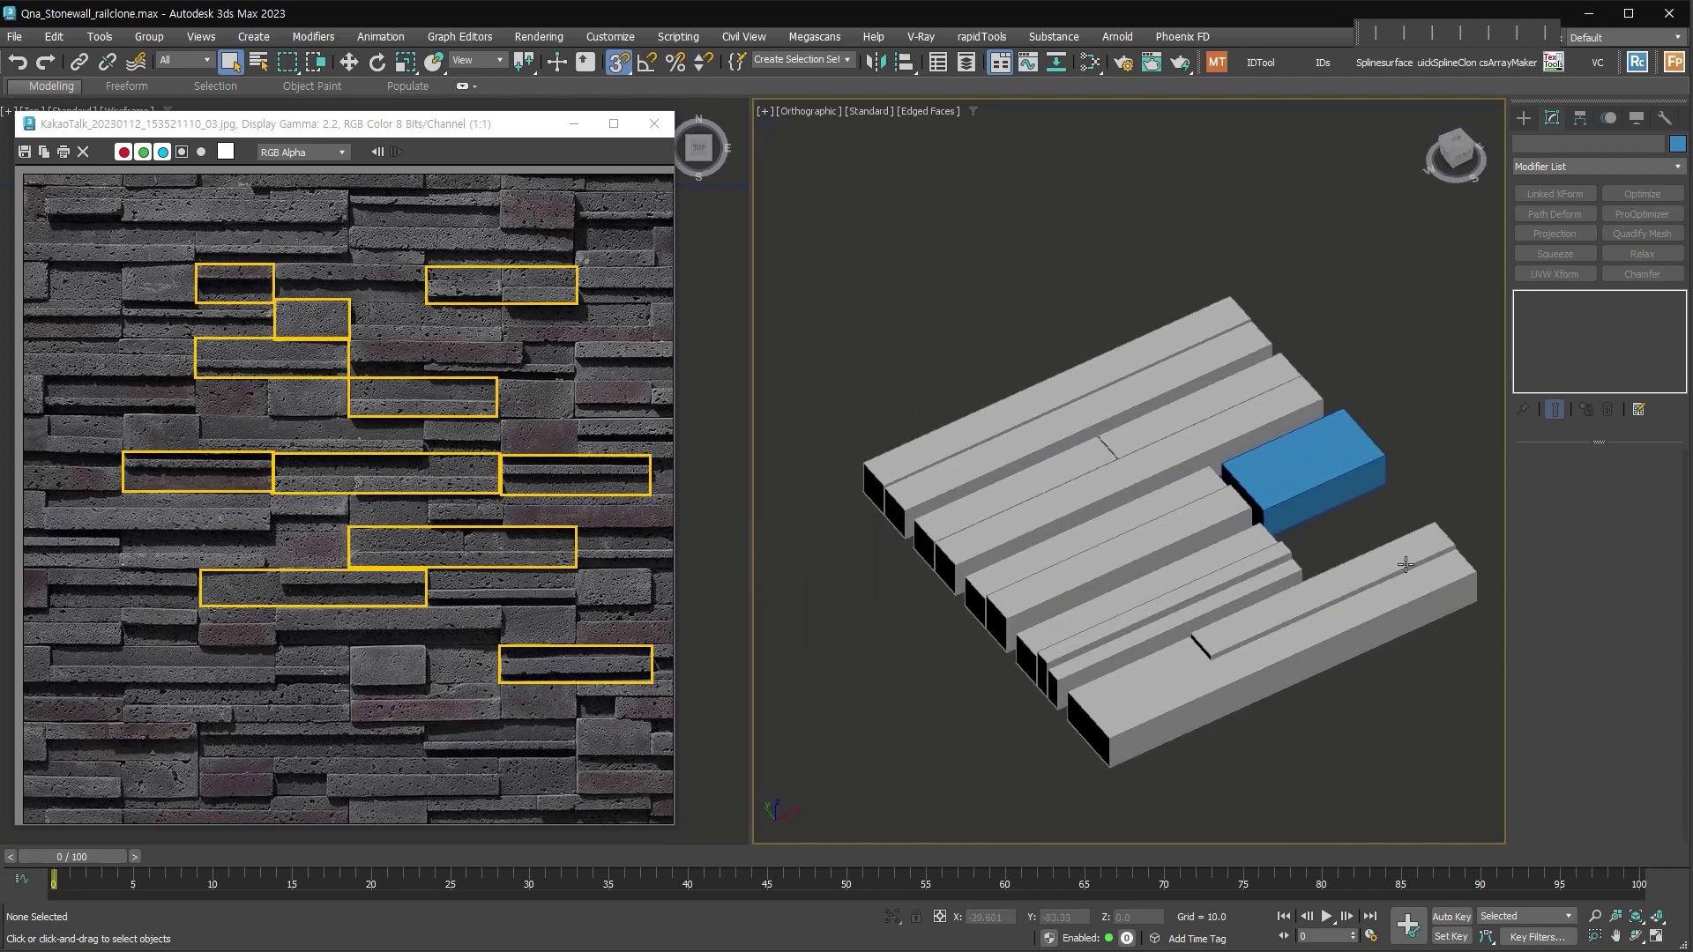
Inspect the modifiers and box mapping of the front stone piece, and clear the selection
left_click(1240, 689)
middle_click_drag(1268, 730, 1168, 670, "alt")
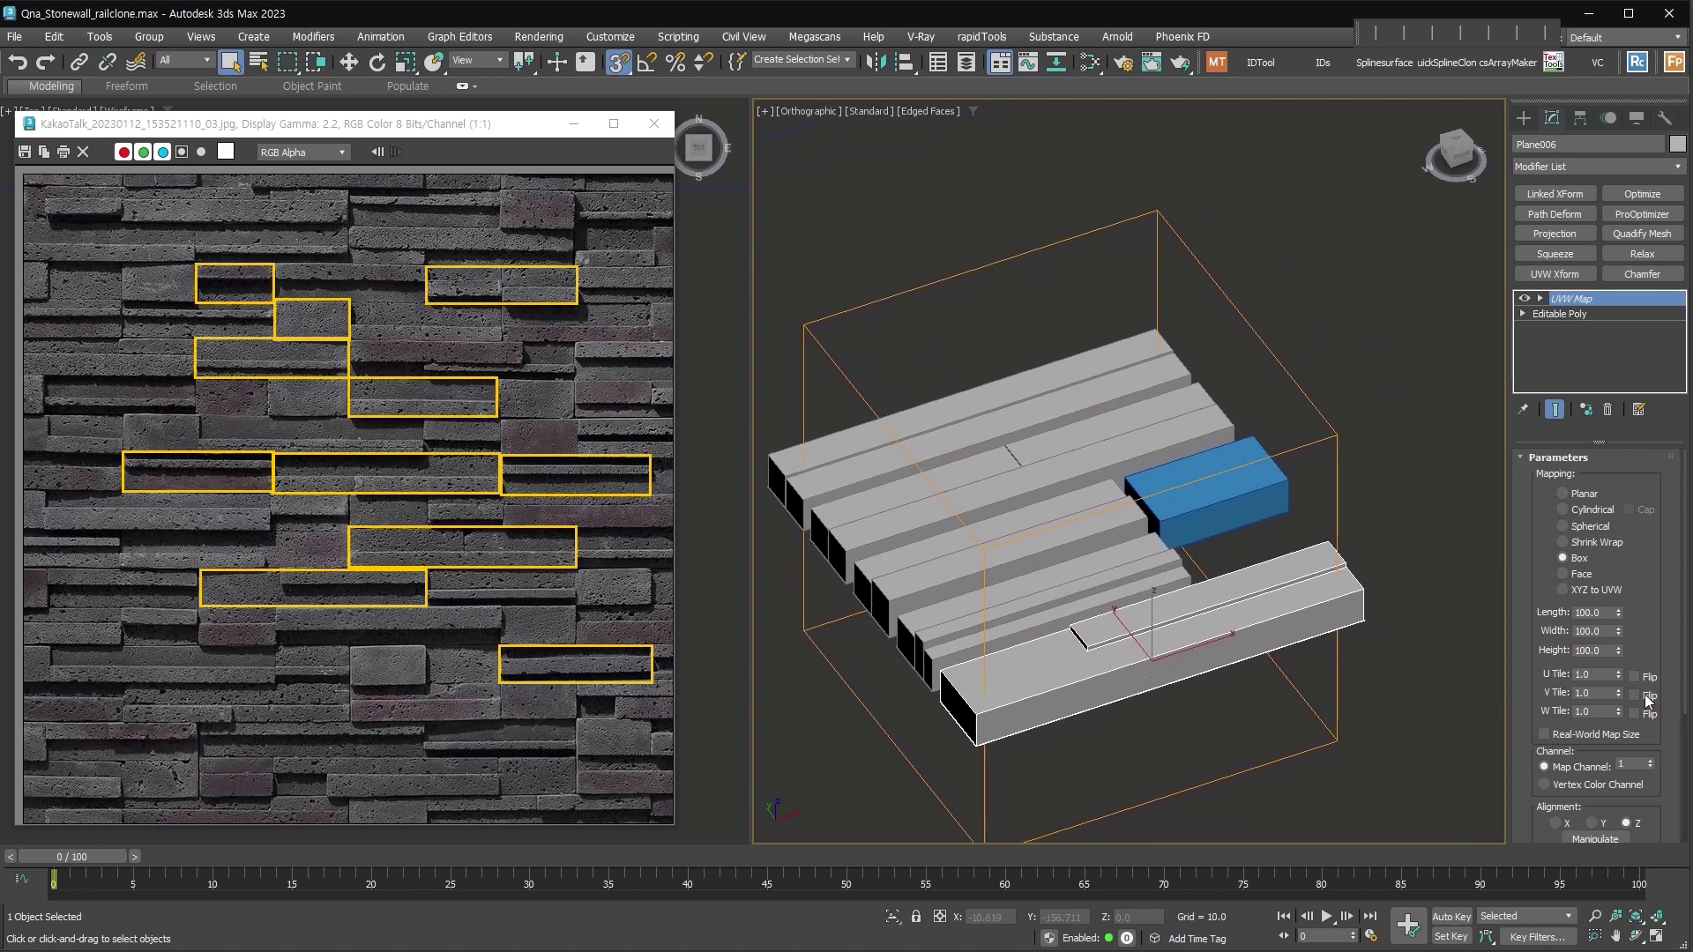
left_click(1377, 490)
scroll(1287, 592, "down", 5)
middle_click_drag(1294, 587, 1202, 659, "alt")
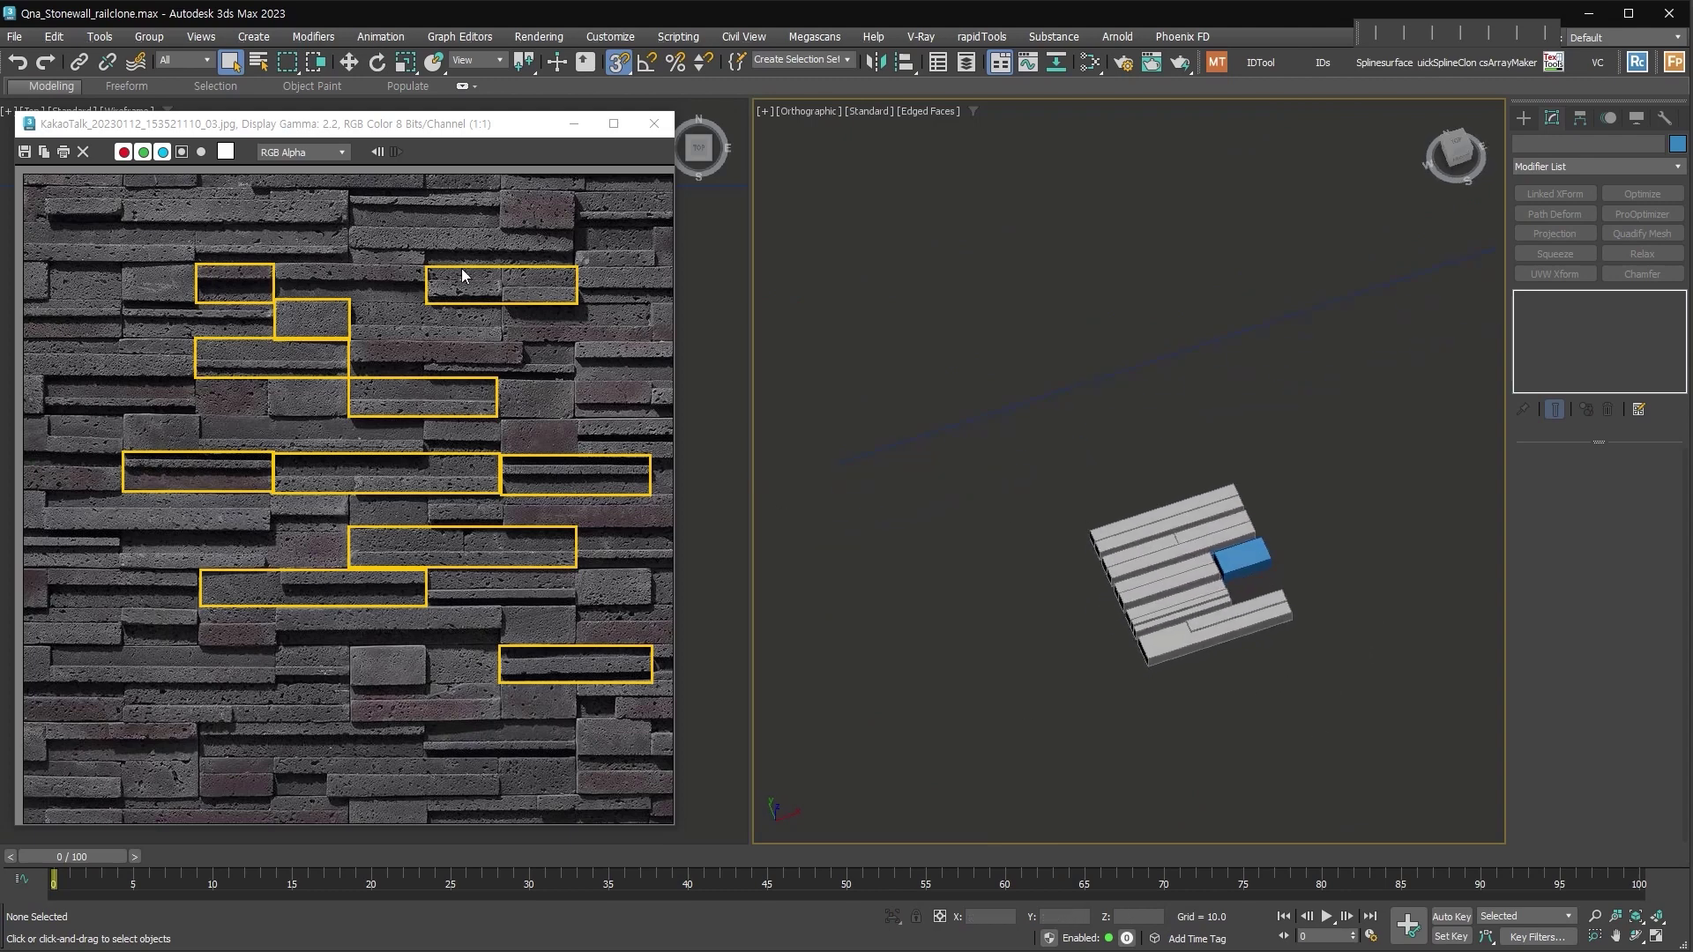
Create an Itoo Software RailClone Pro object with an icon size of about 81 and place it behind the stone pieces
middle_click_drag(1179, 536, 1140, 593)
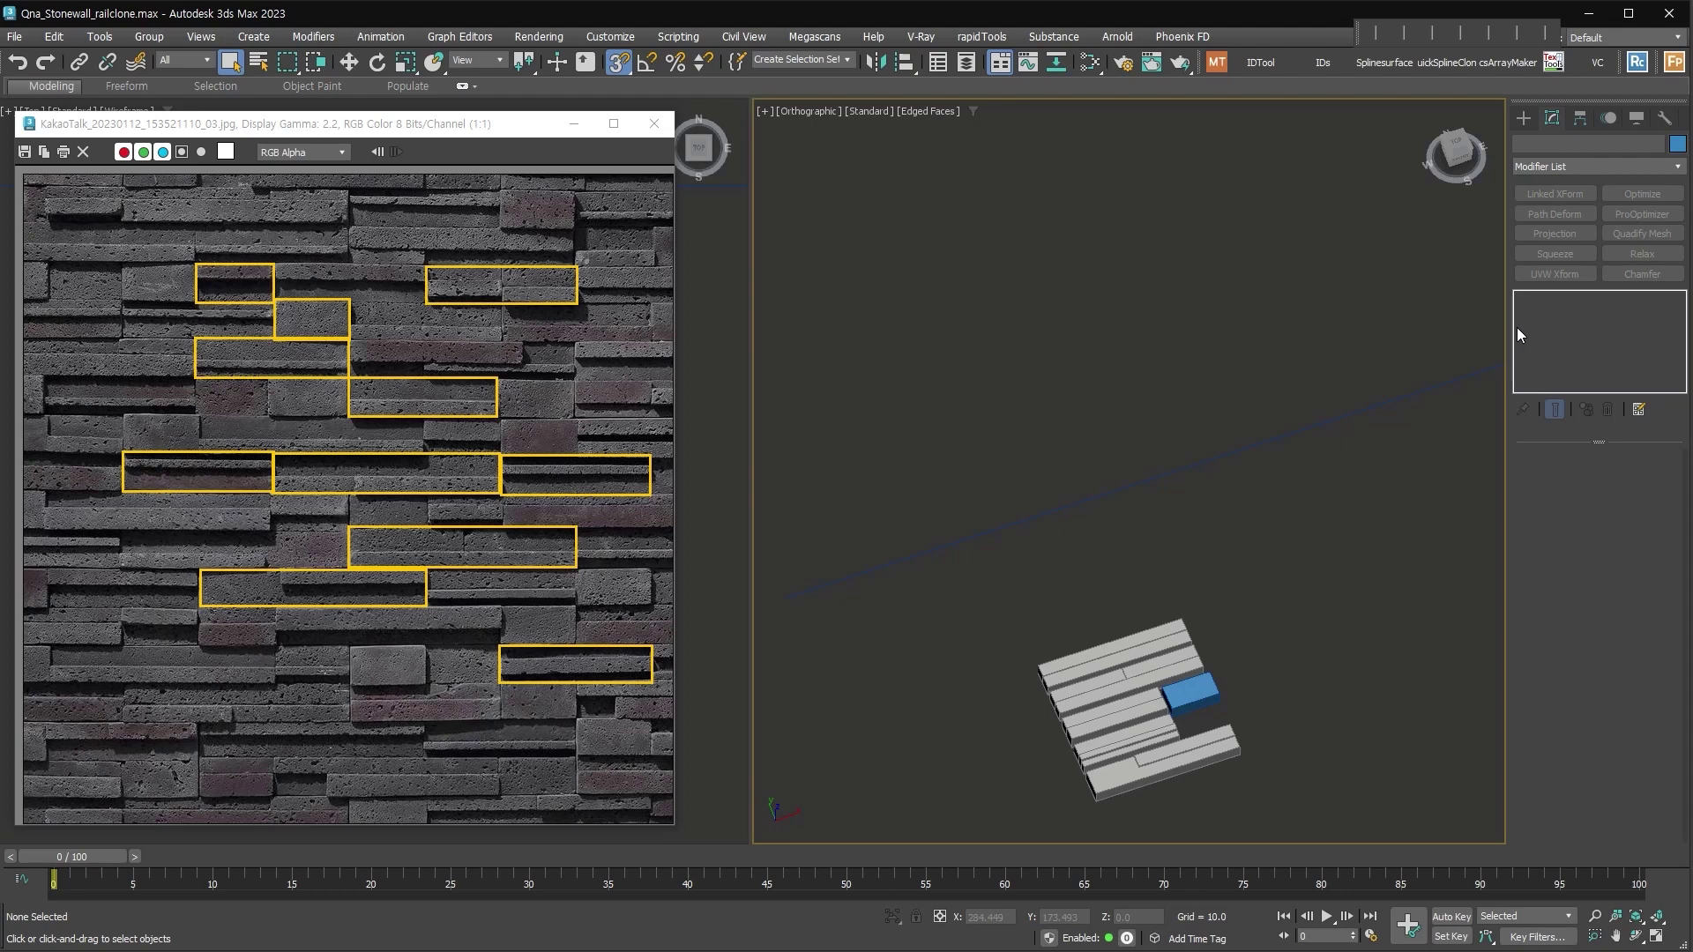
left_click(1524, 118)
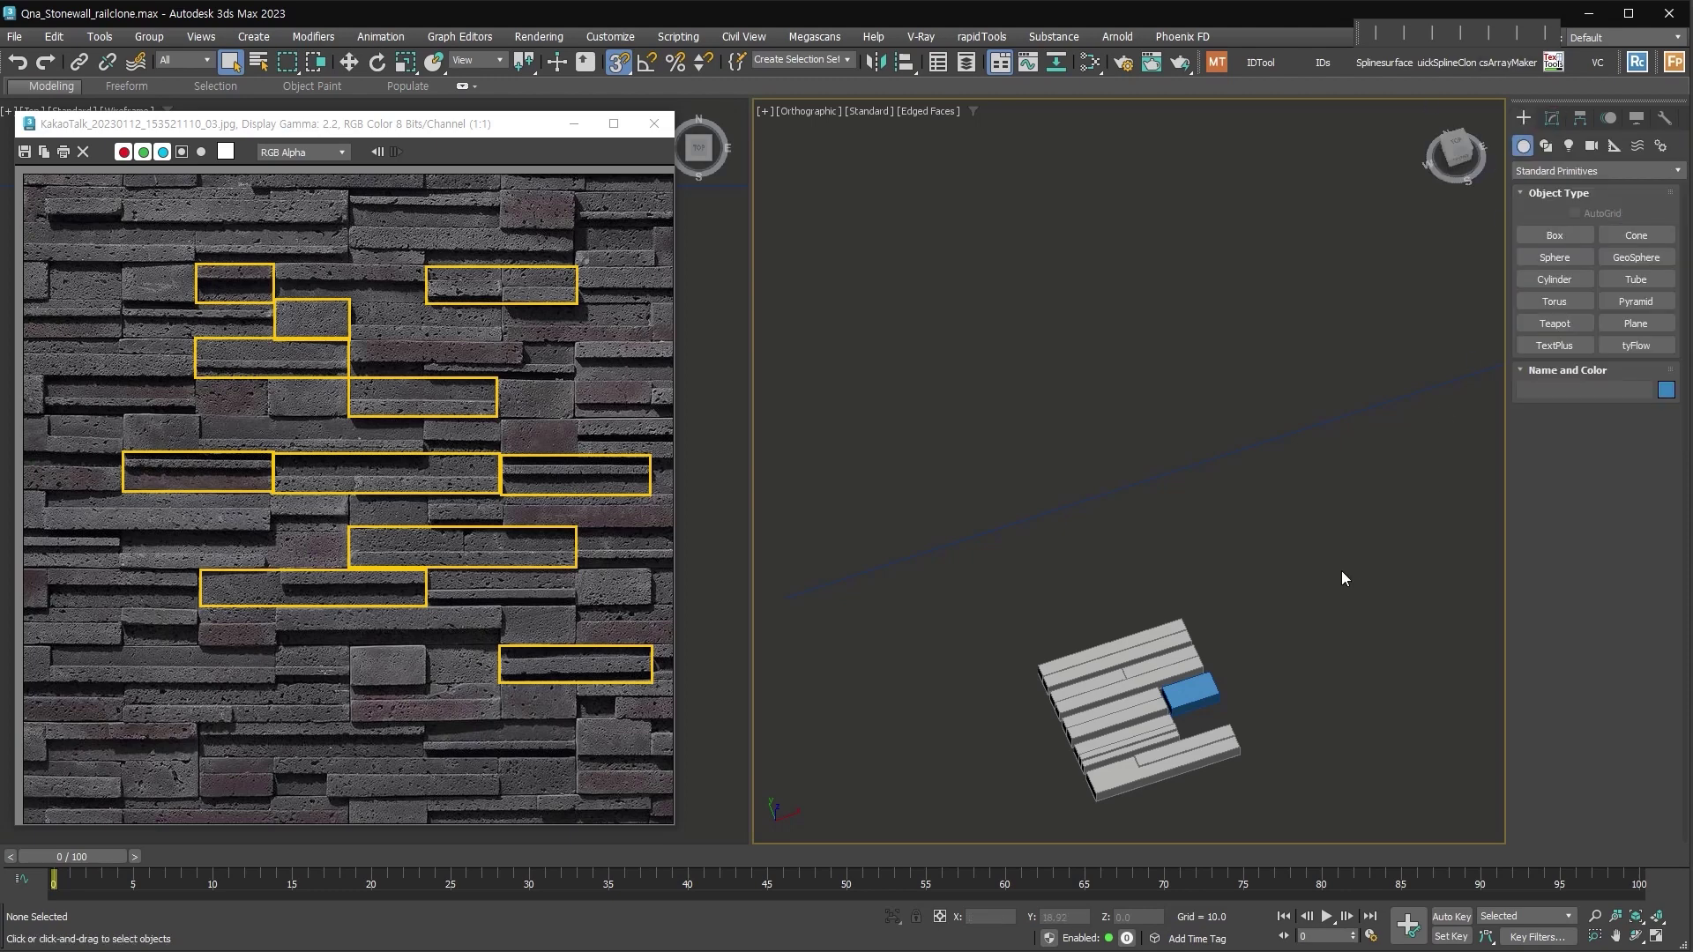
left_click(1548, 171)
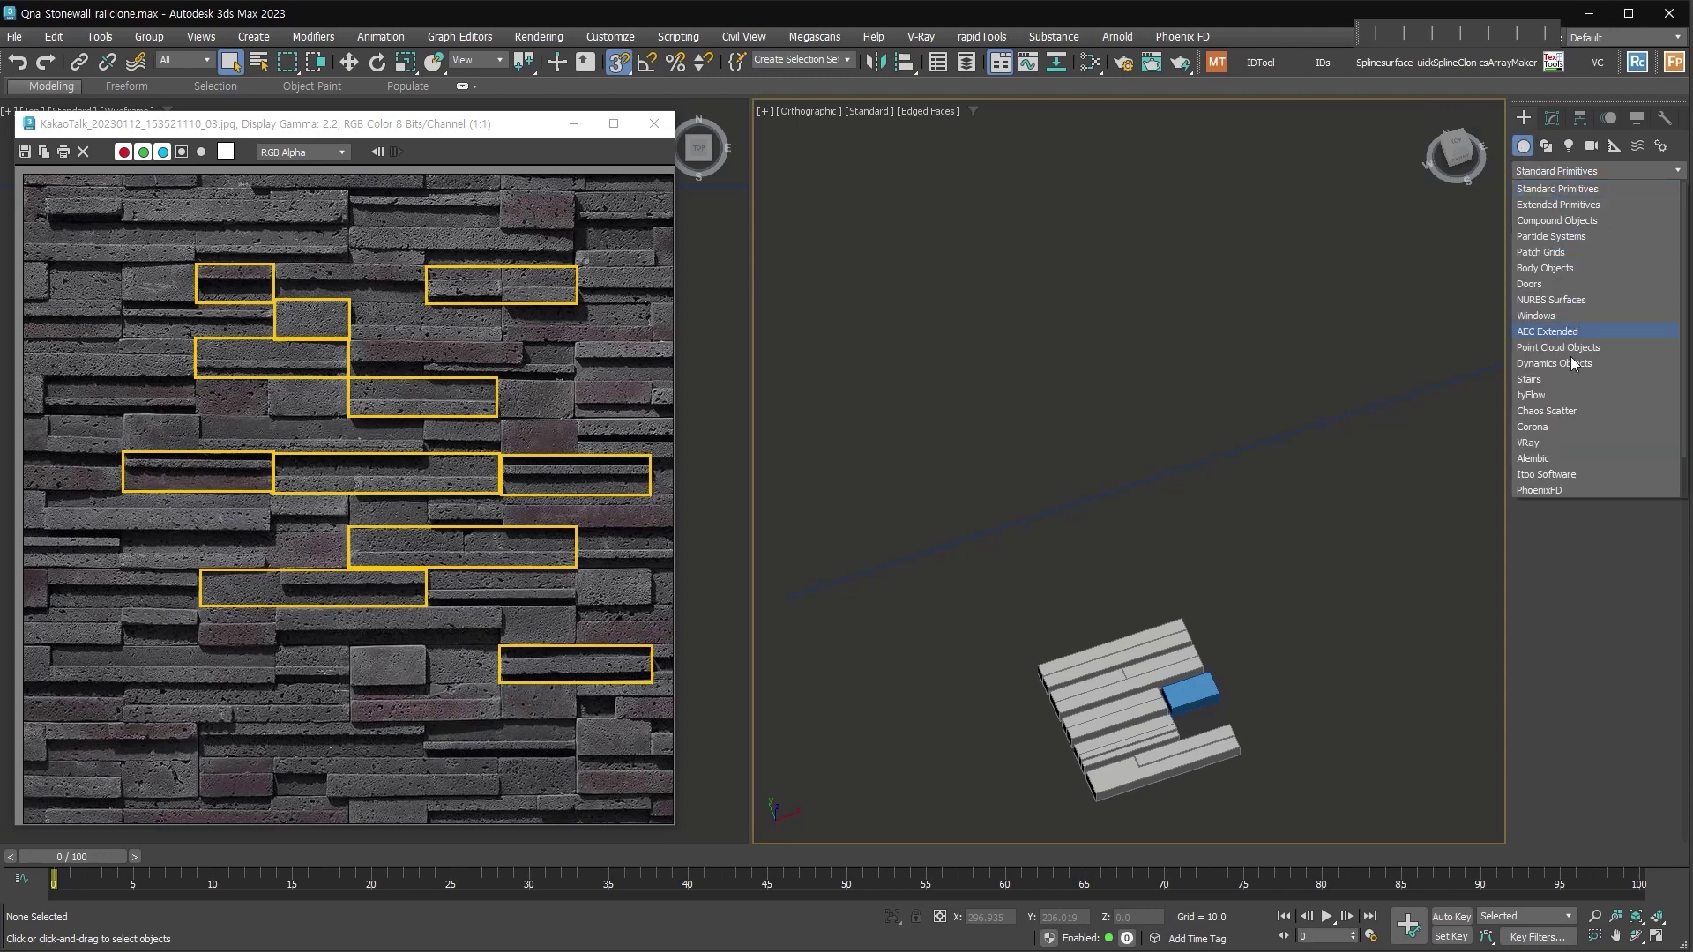
left_click(1577, 476)
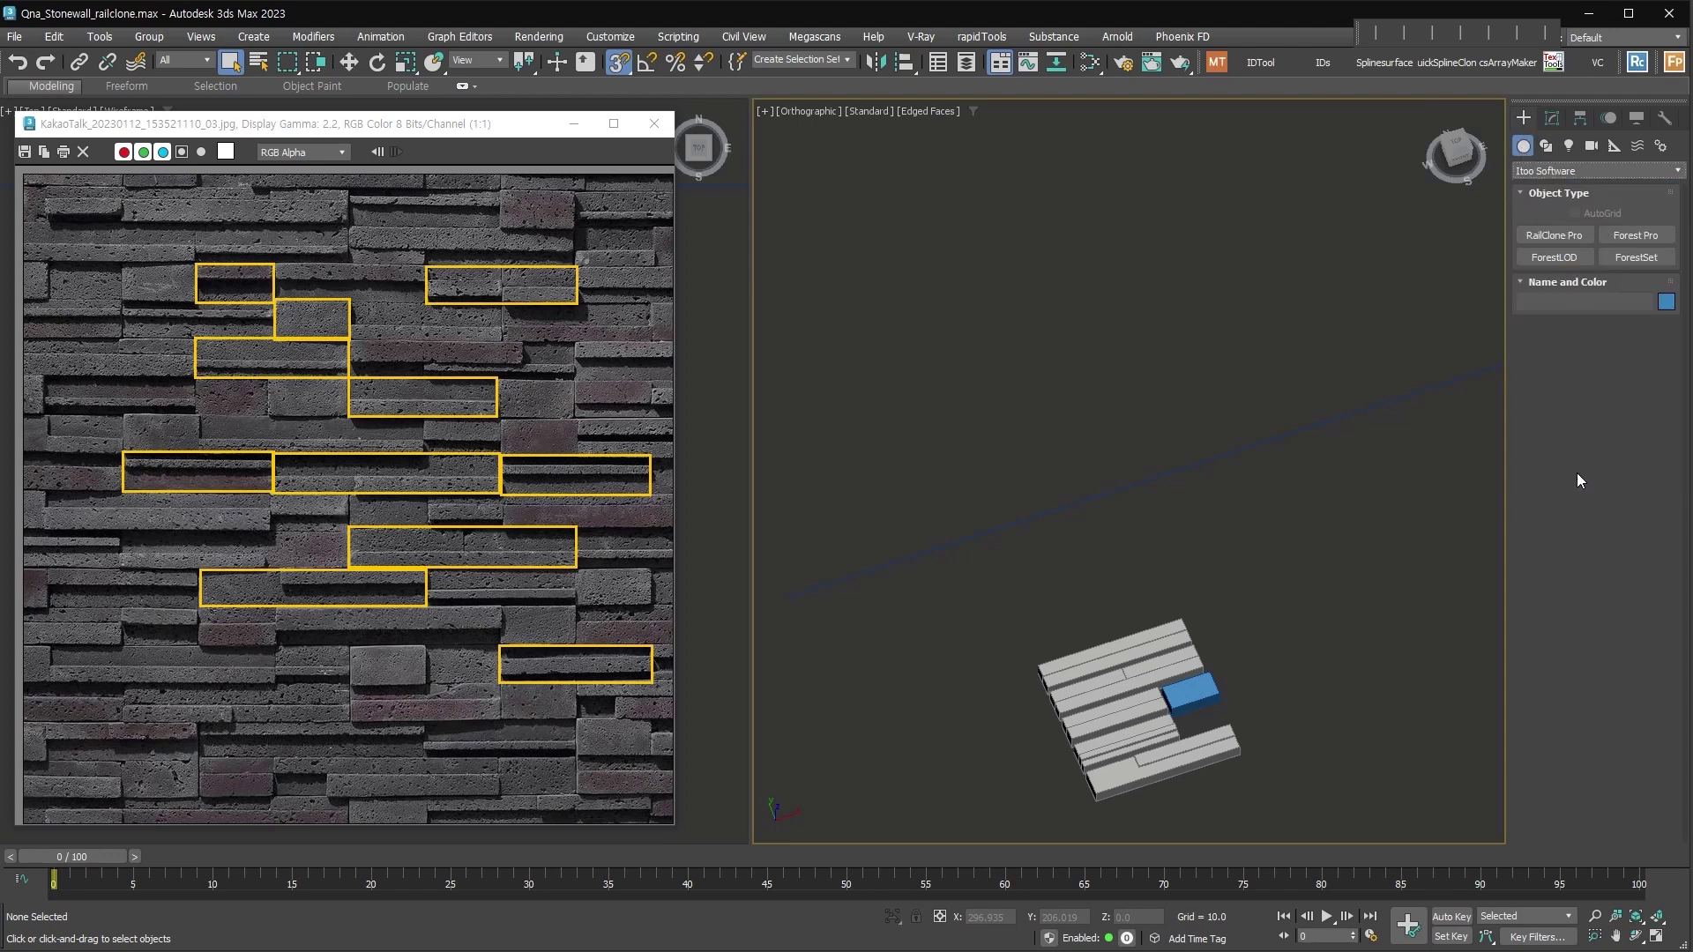
left_click(1575, 238)
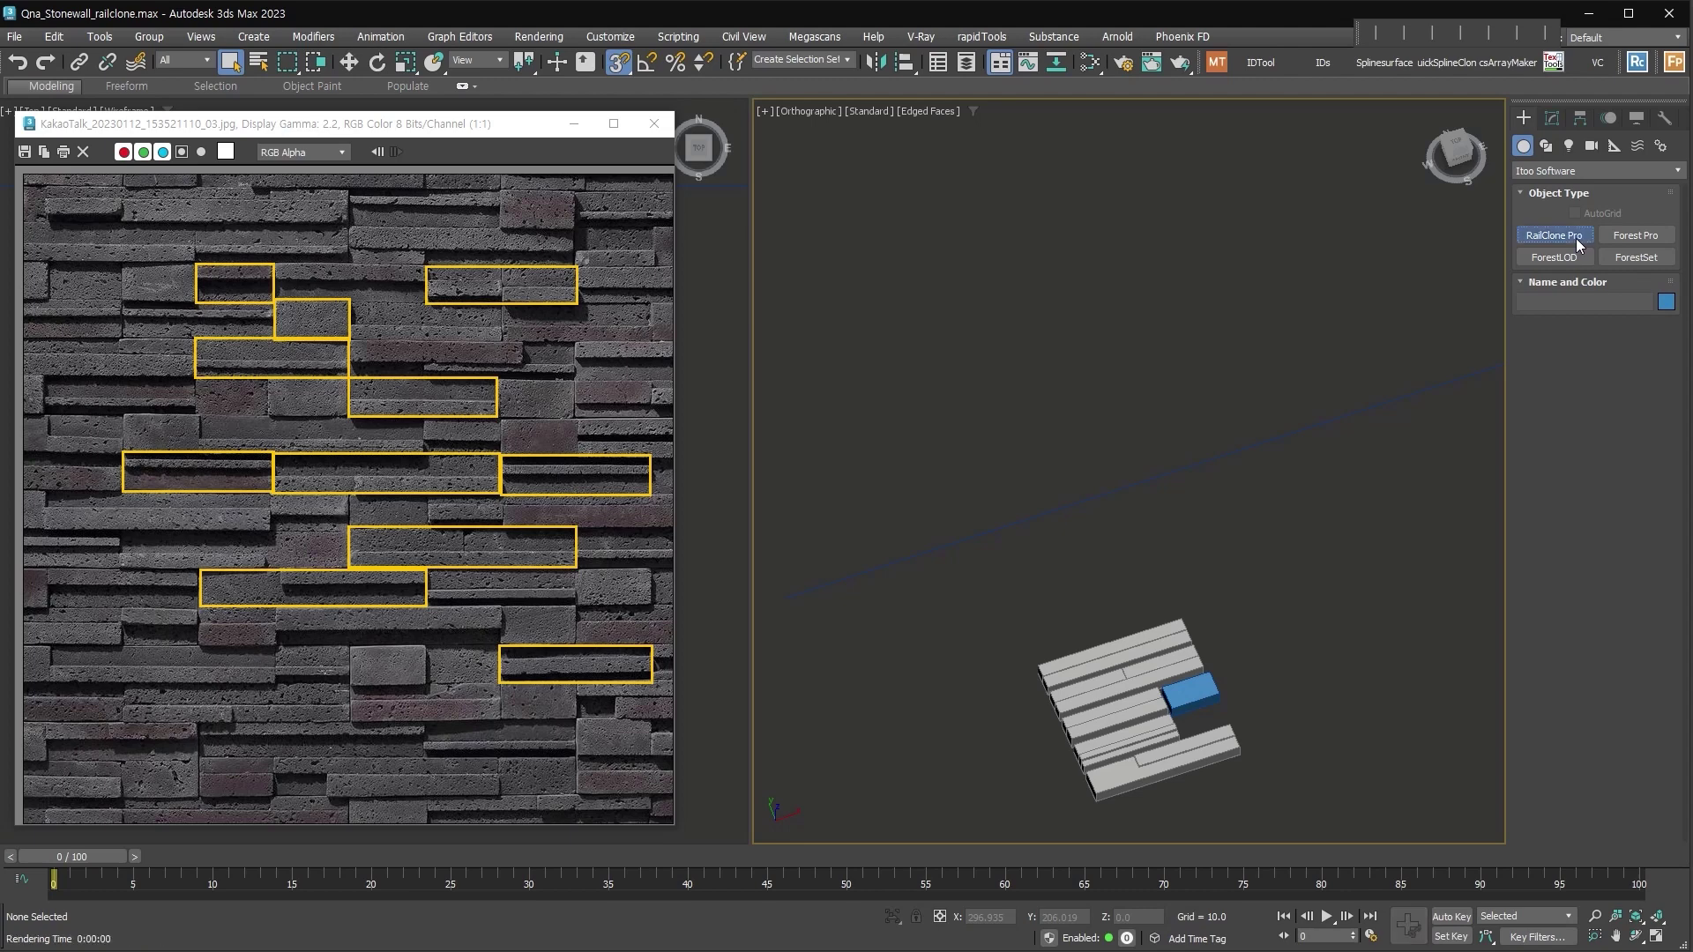
left_click_drag(1252, 619, 1294, 567)
right_click(1284, 579)
right_click(1280, 576)
left_click(1303, 565)
left_click_drag(1293, 550, 1340, 622)
Open the Style Editor of the new RailClone object
left_click(1551, 117)
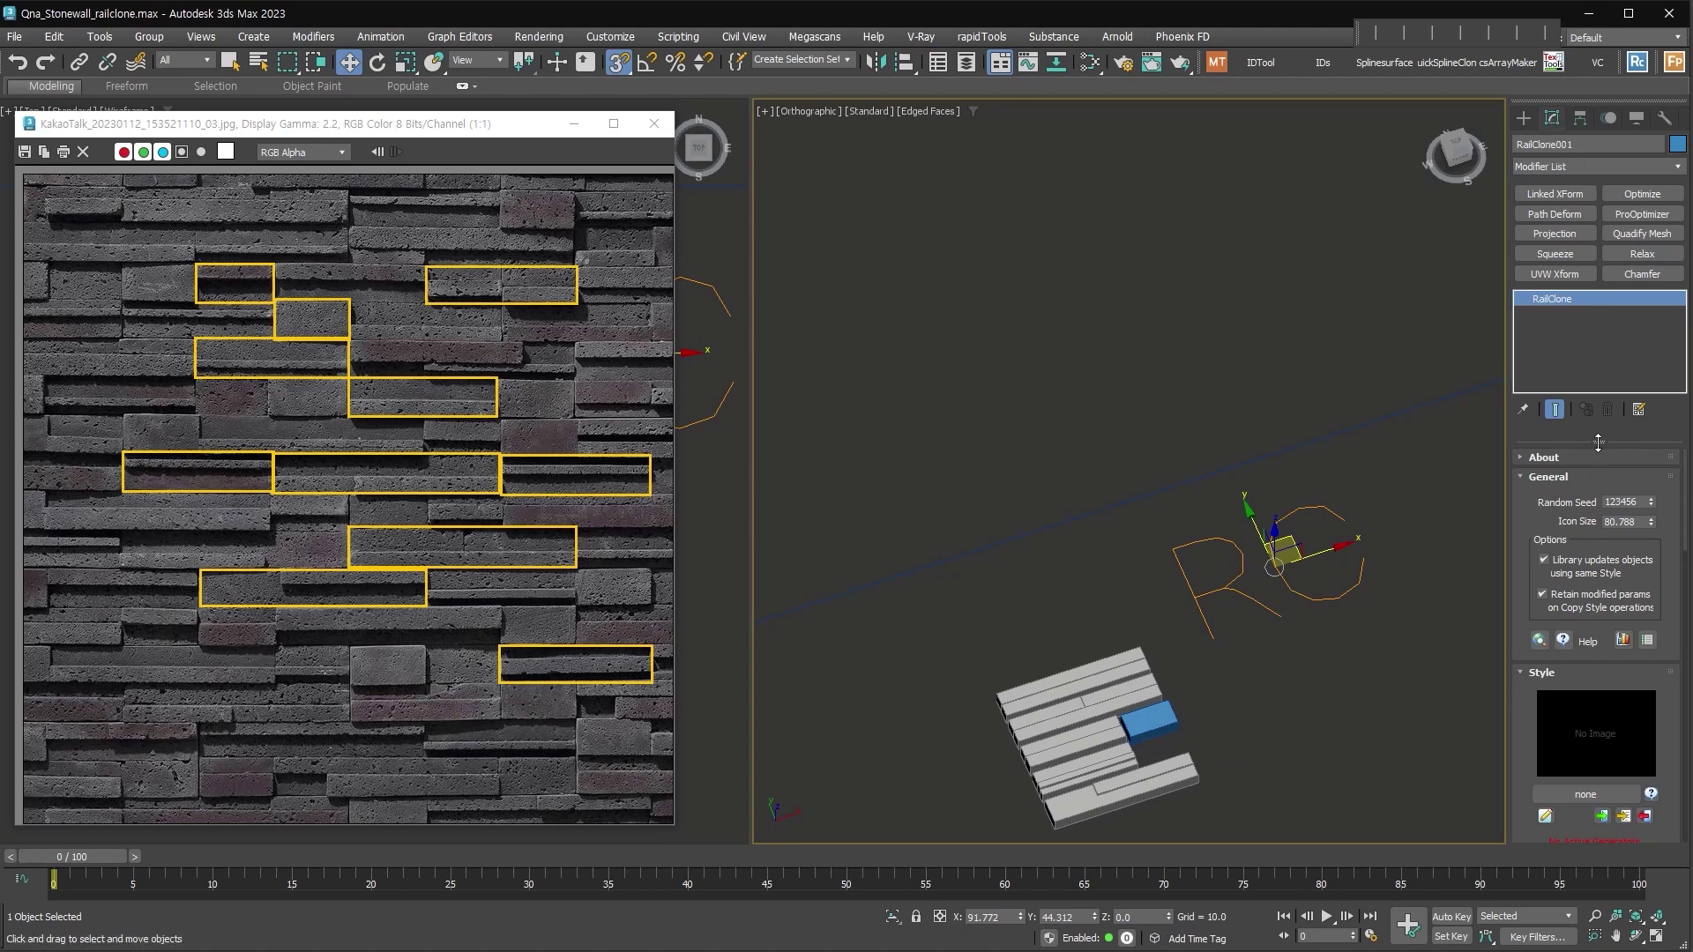
left_click_drag(1583, 440, 1584, 377)
left_click(1585, 413)
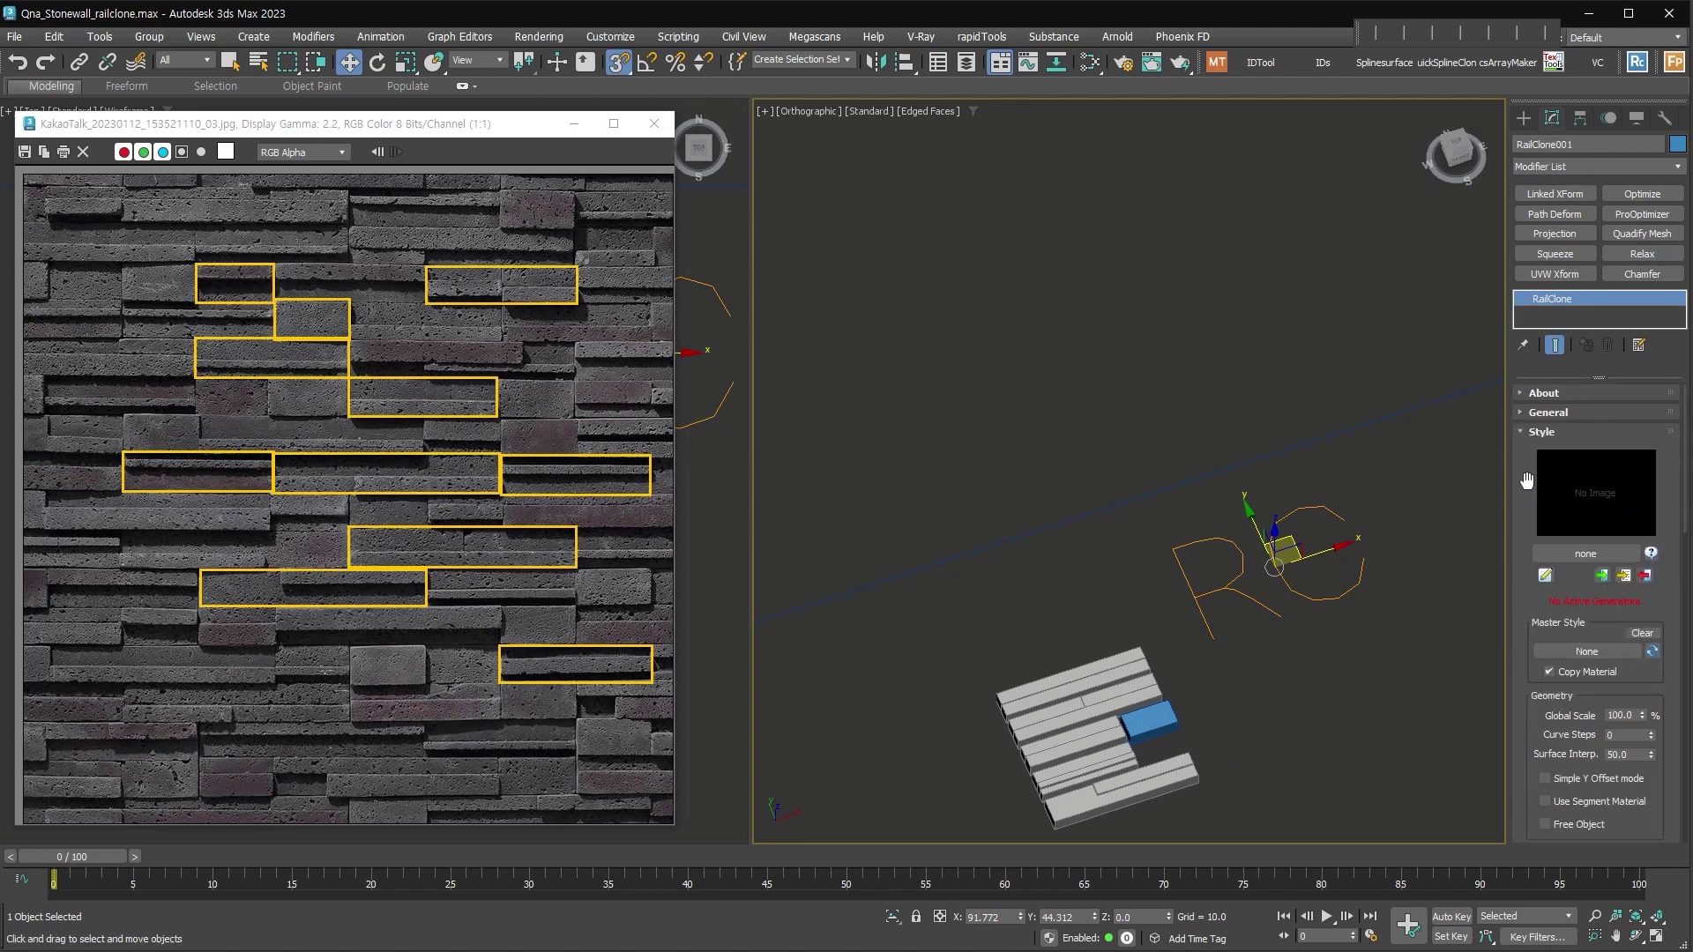
left_click(1545, 577)
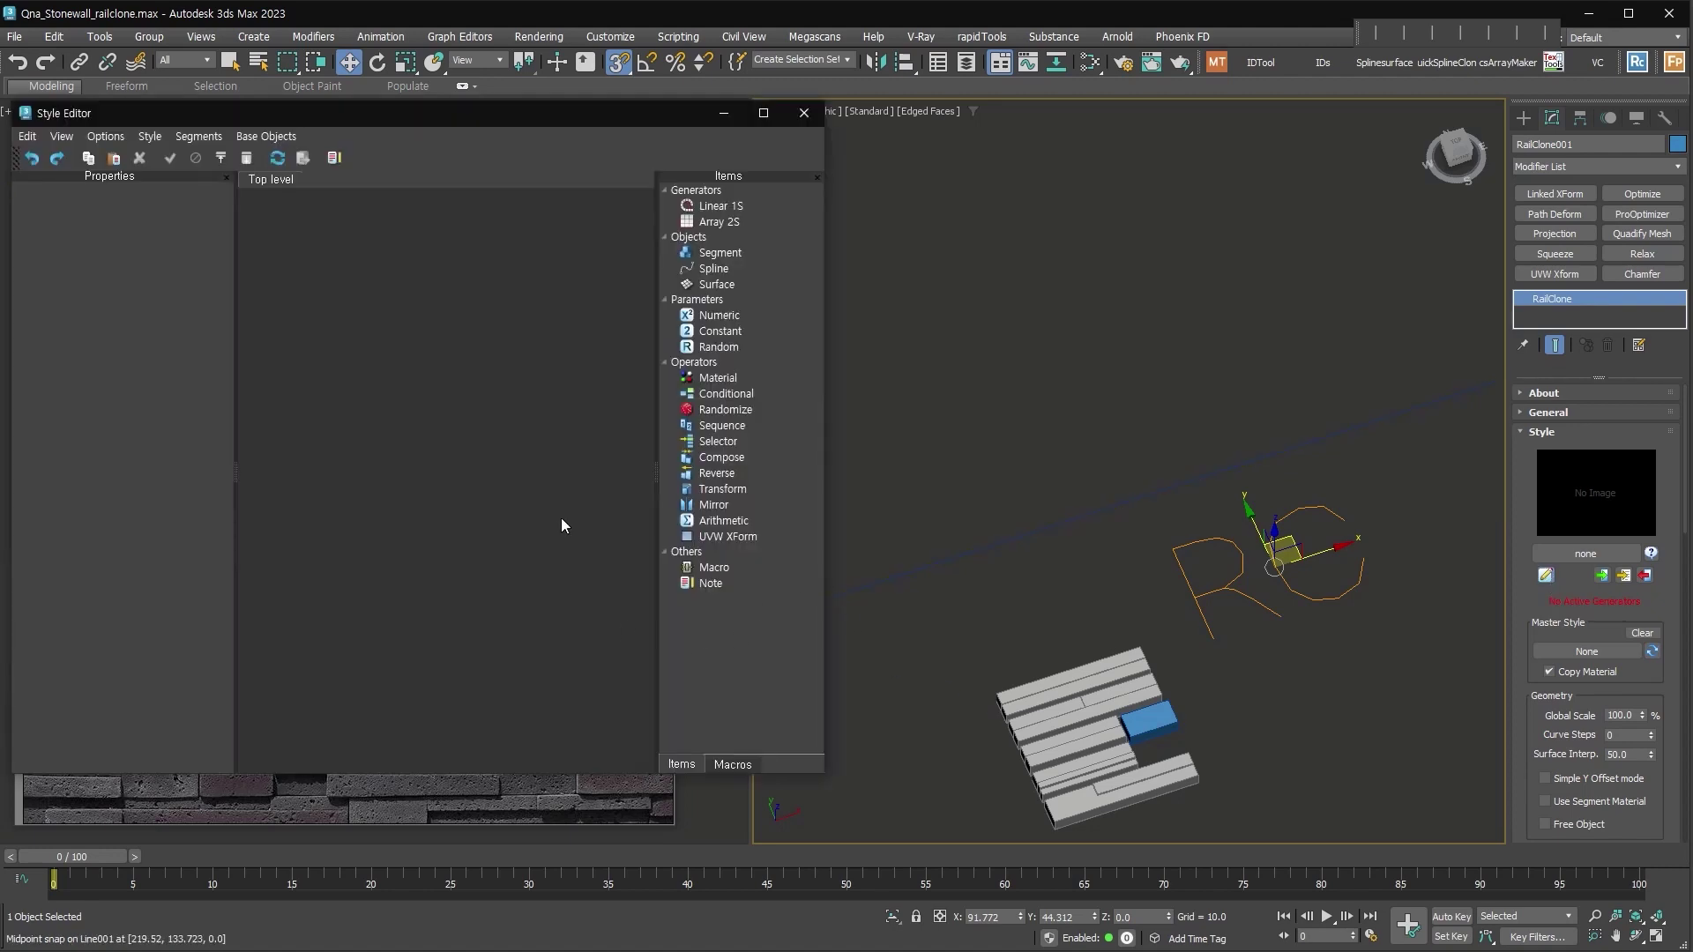
Add an Array 2S generator to the empty RailClone style
scroll(1138, 481, "down", 4)
middle_click_drag(1205, 504, 1156, 519)
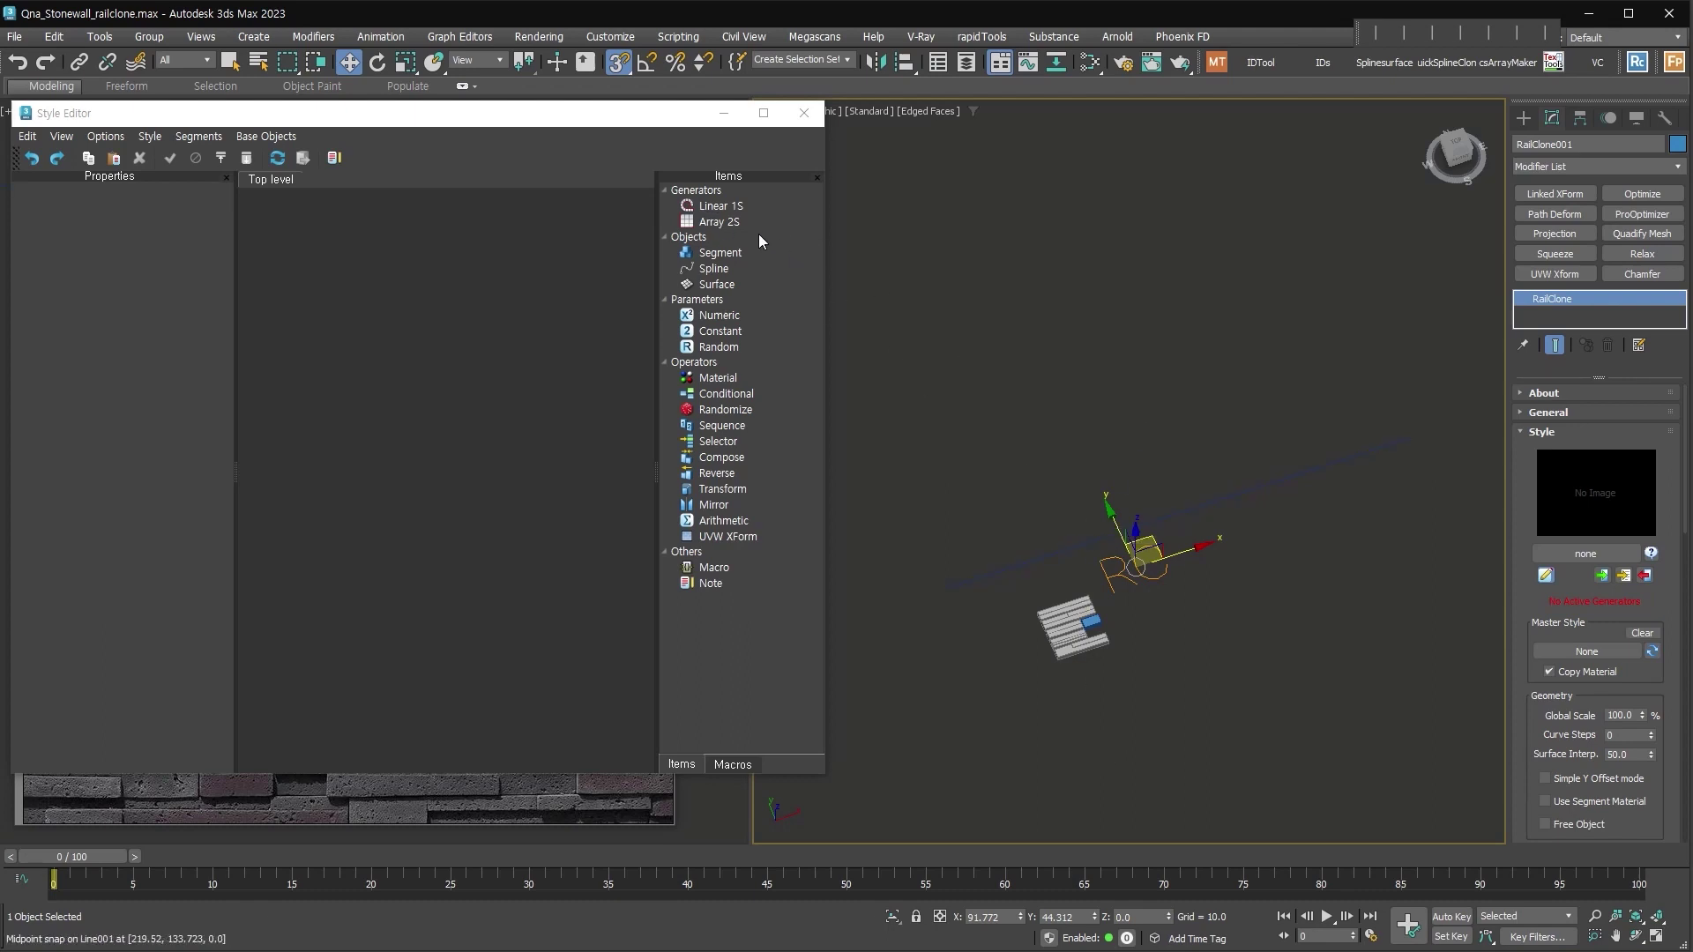
left_click(727, 224)
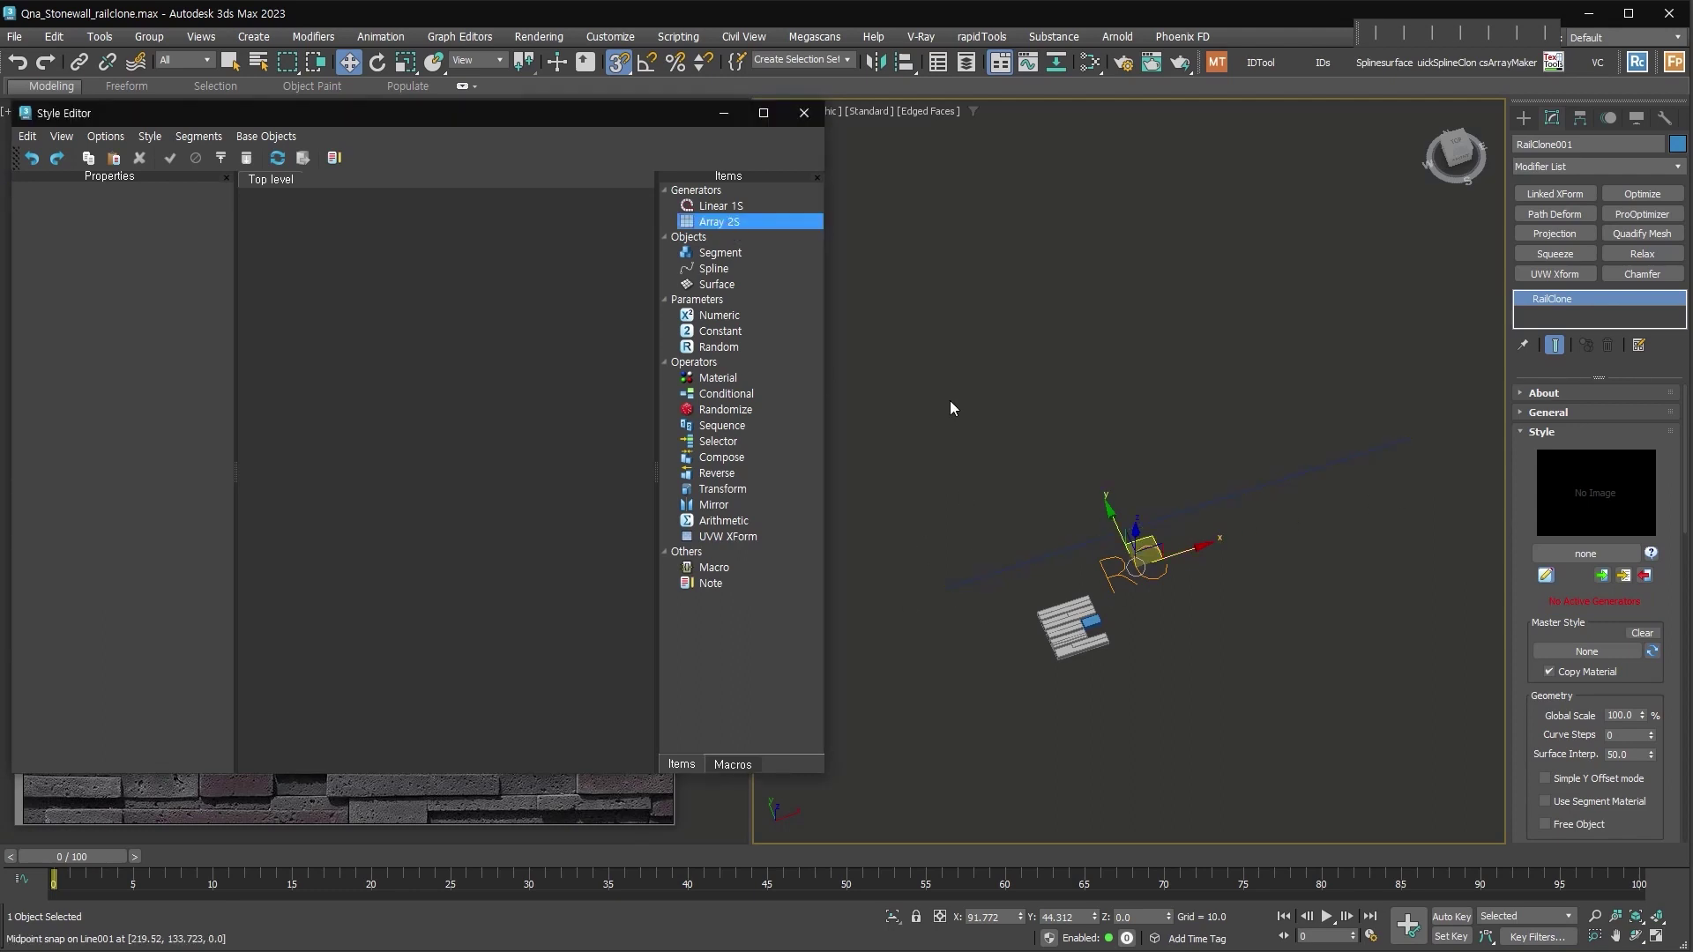
left_click_drag(732, 223, 540, 371)
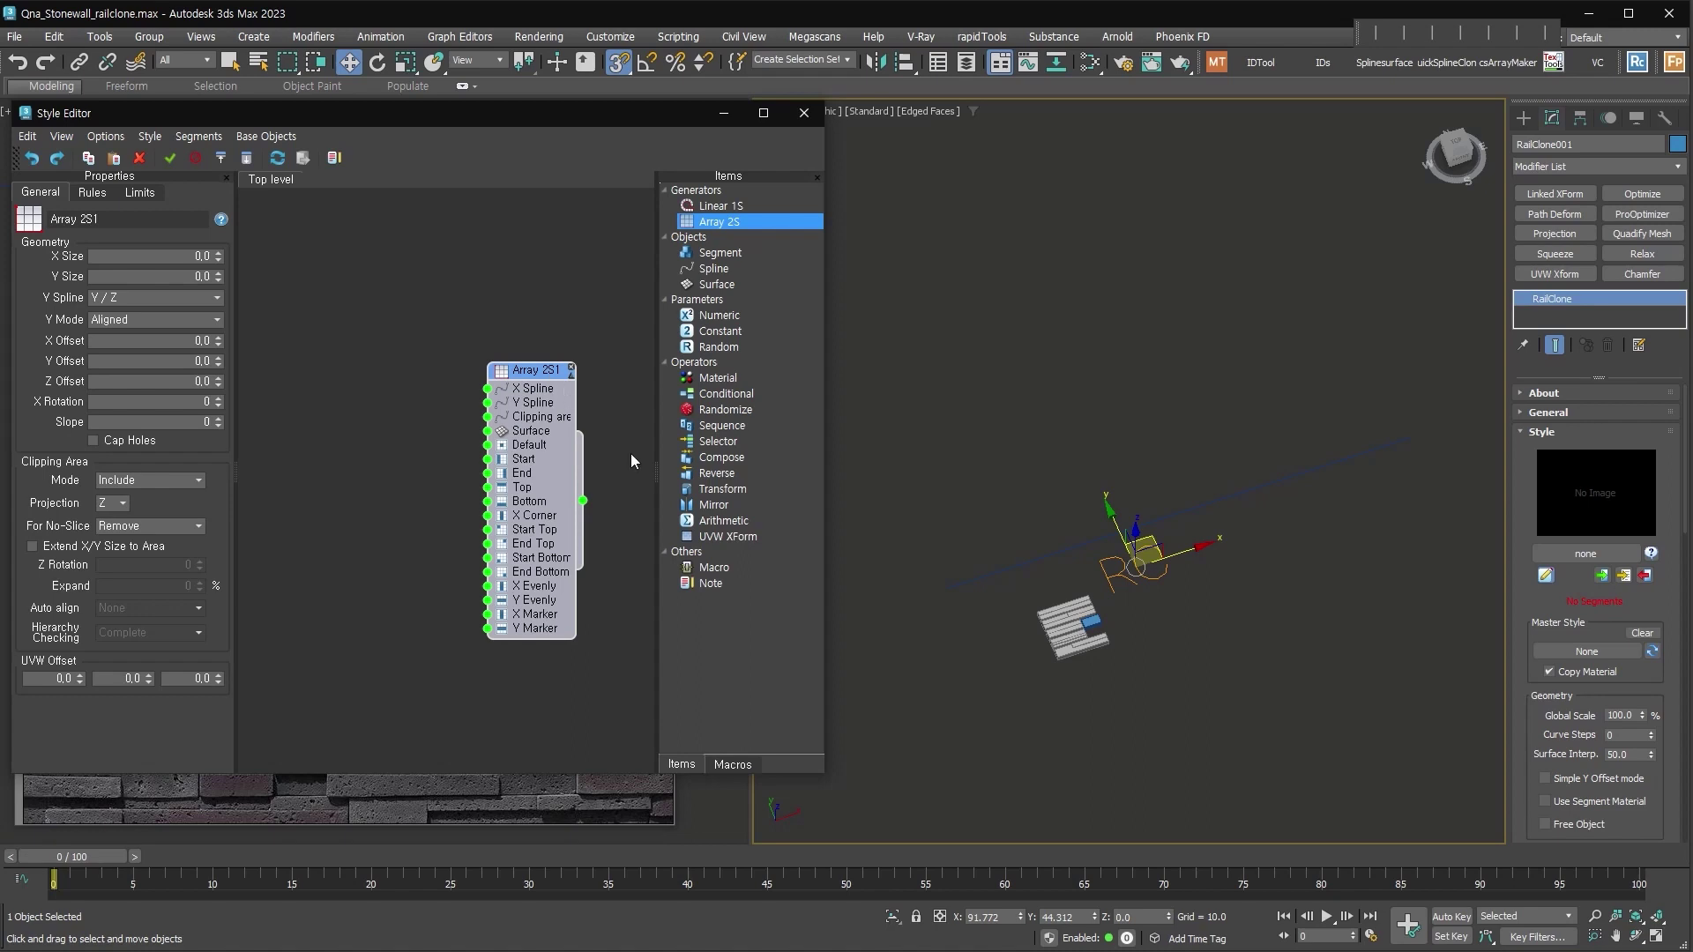
Add a Spline node that uses Line001 and connect it to the array generator's X Spline input
left_click_drag(713, 268, 388, 363)
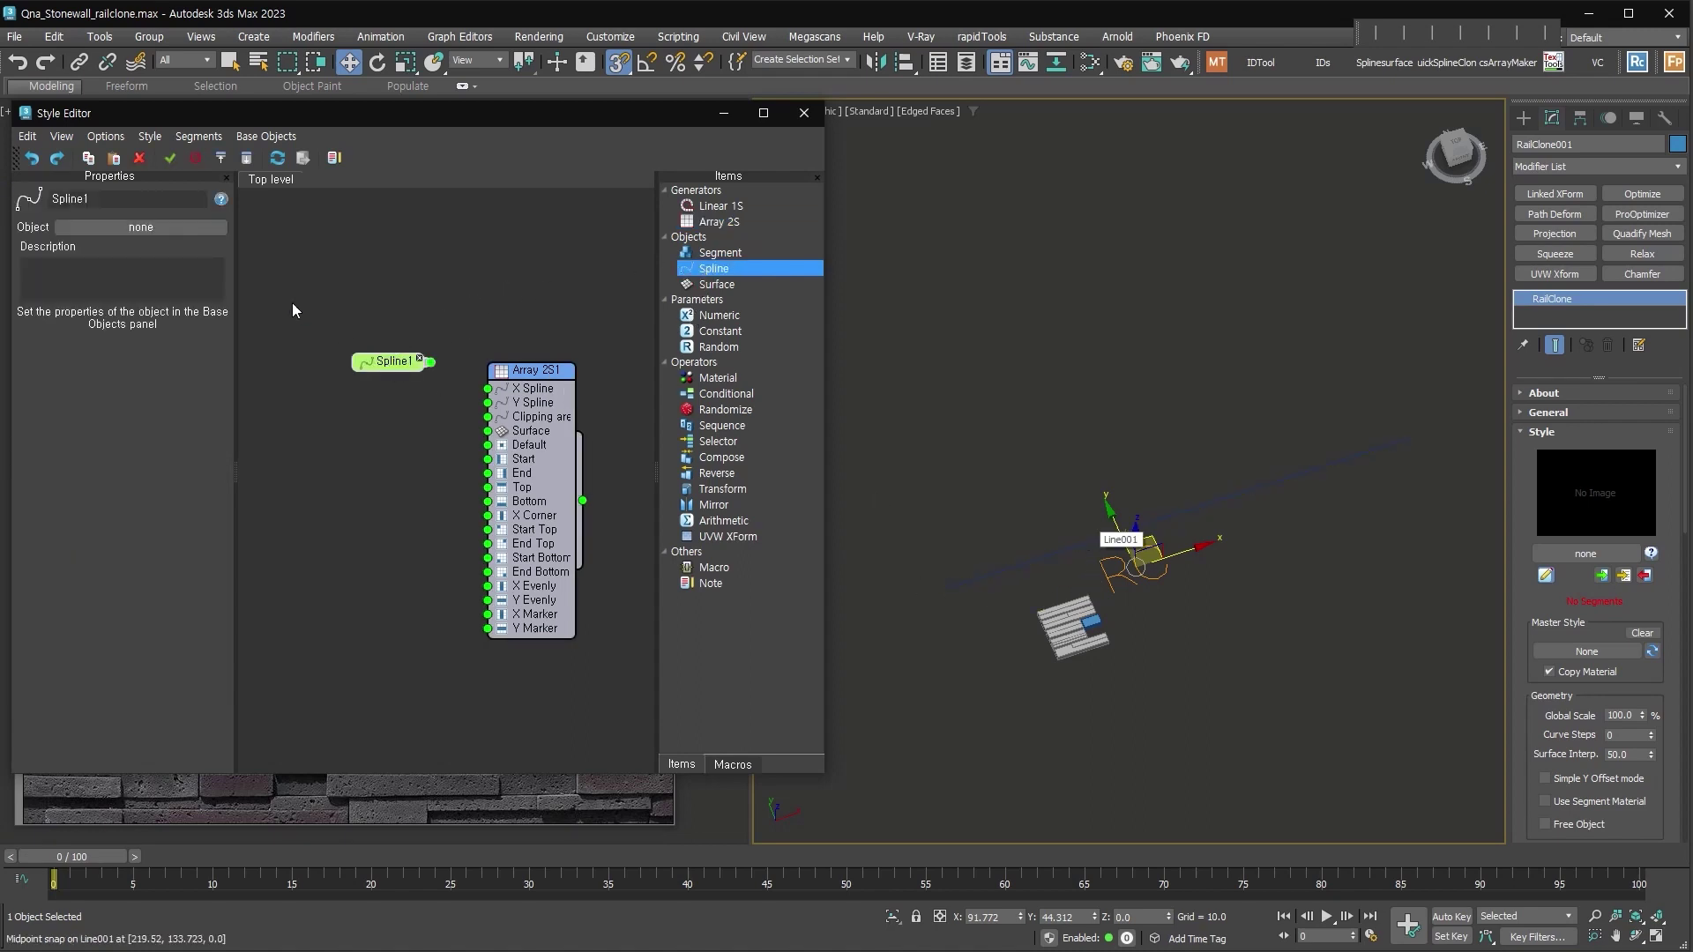
left_click(192, 227)
left_click(1016, 564)
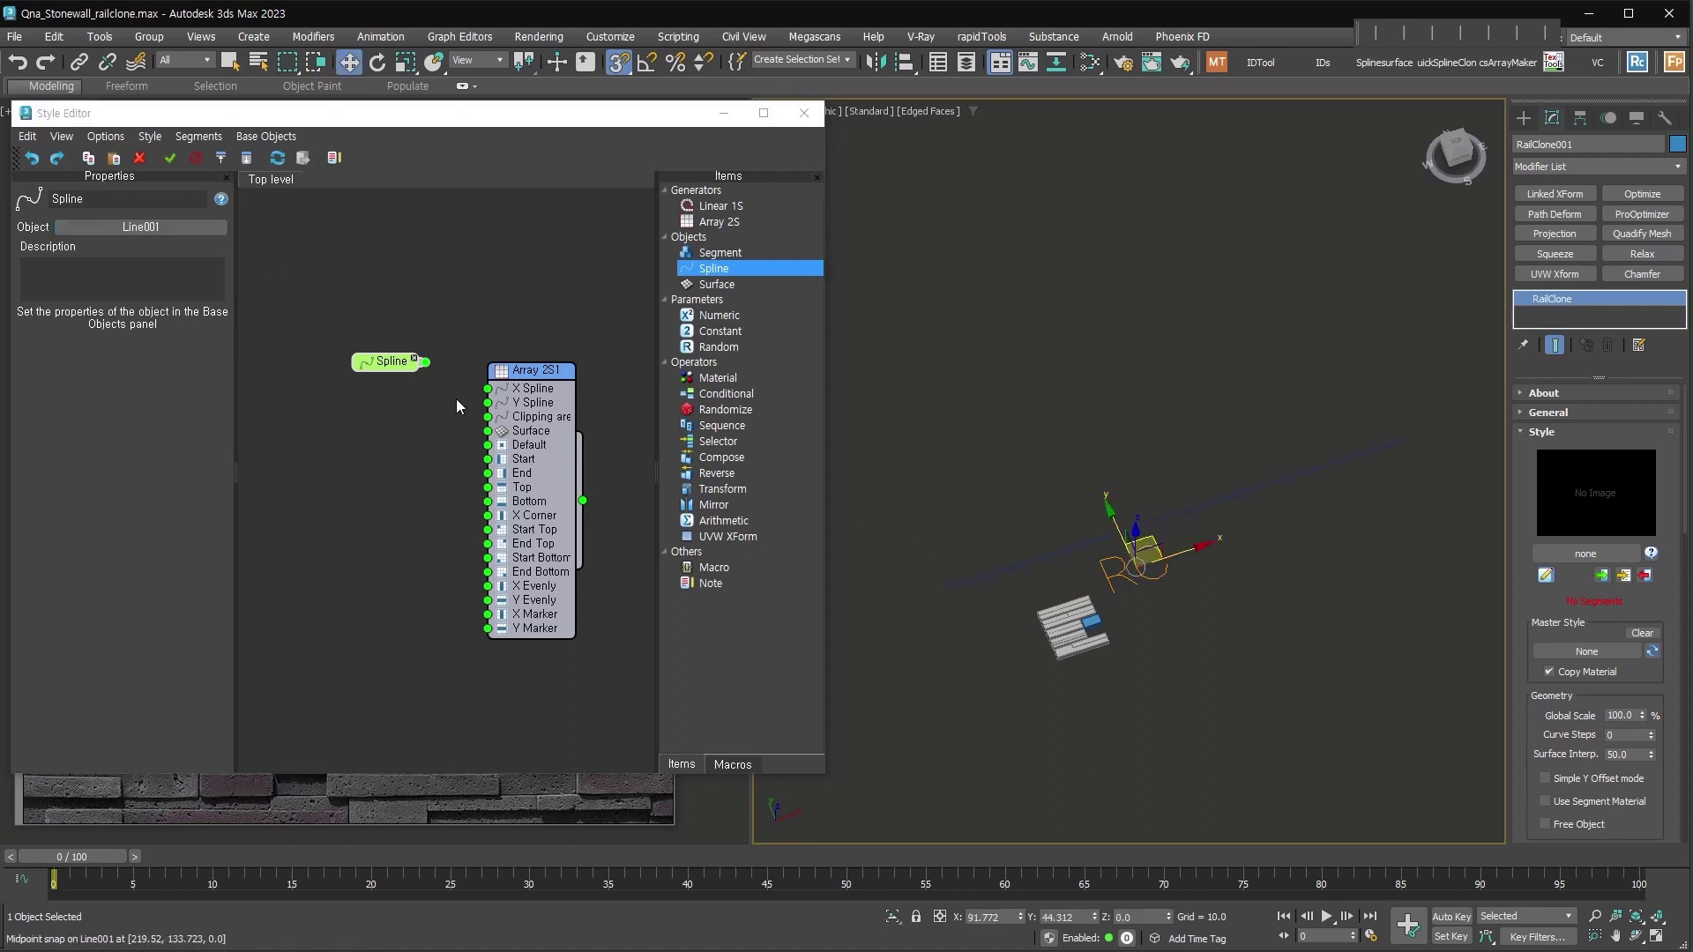
left_click_drag(425, 362, 488, 388)
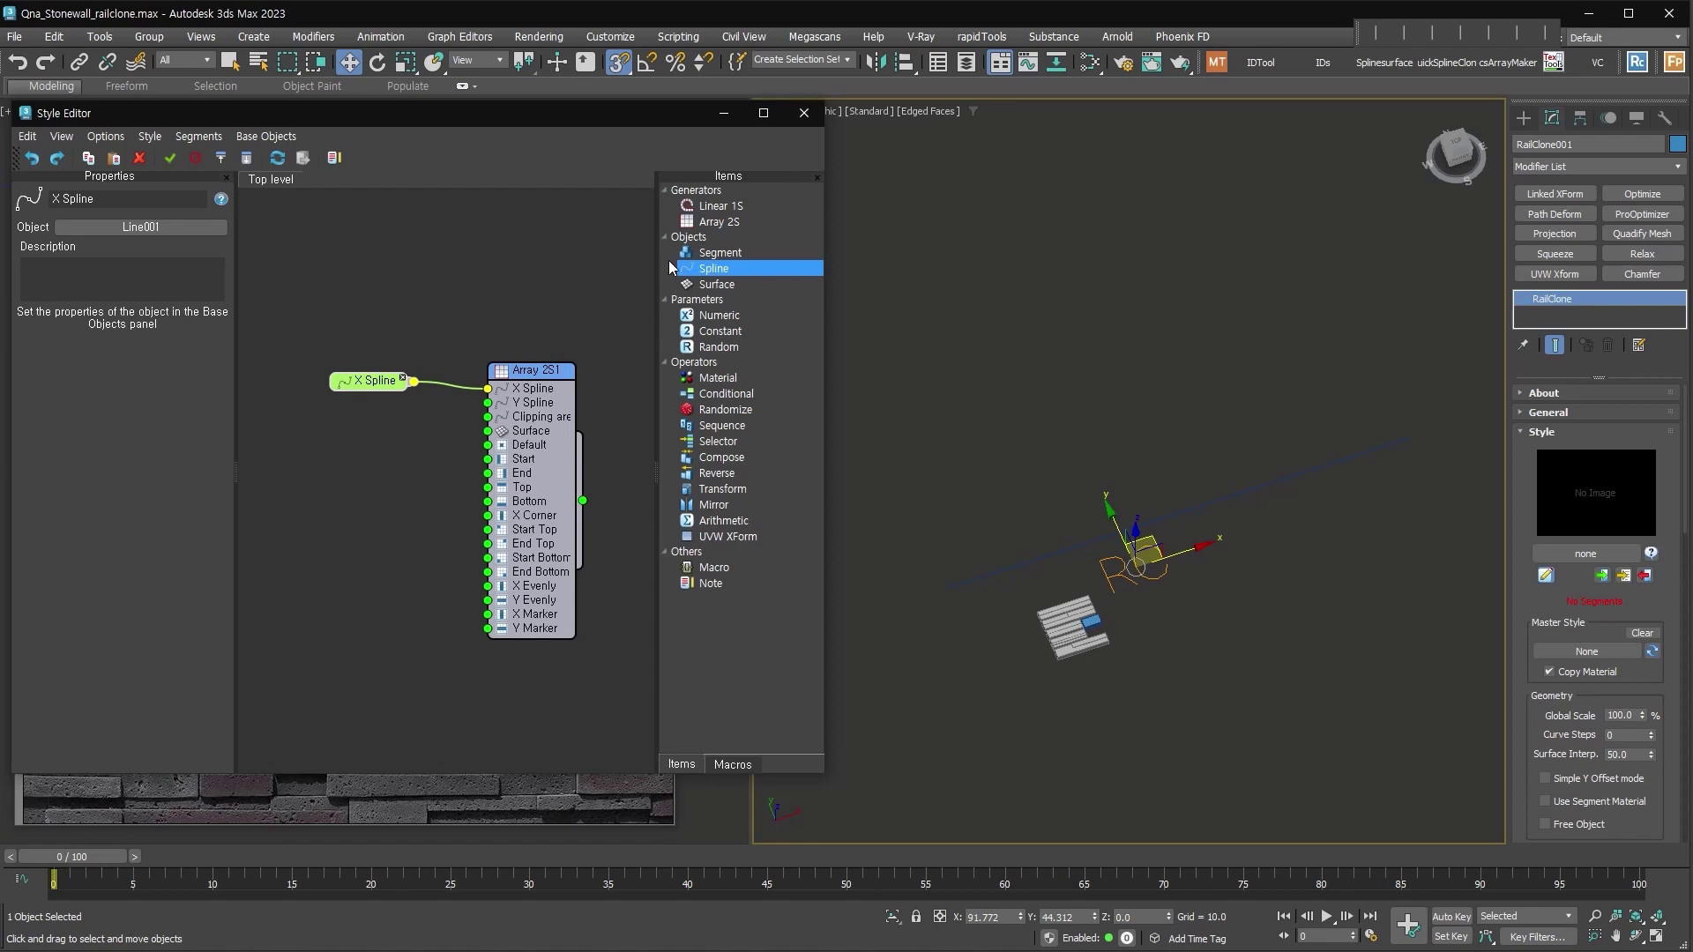
Add a Segment node to the RailClone style below the X Spline node
left_click(718, 253)
scroll(1101, 575, "up", 5)
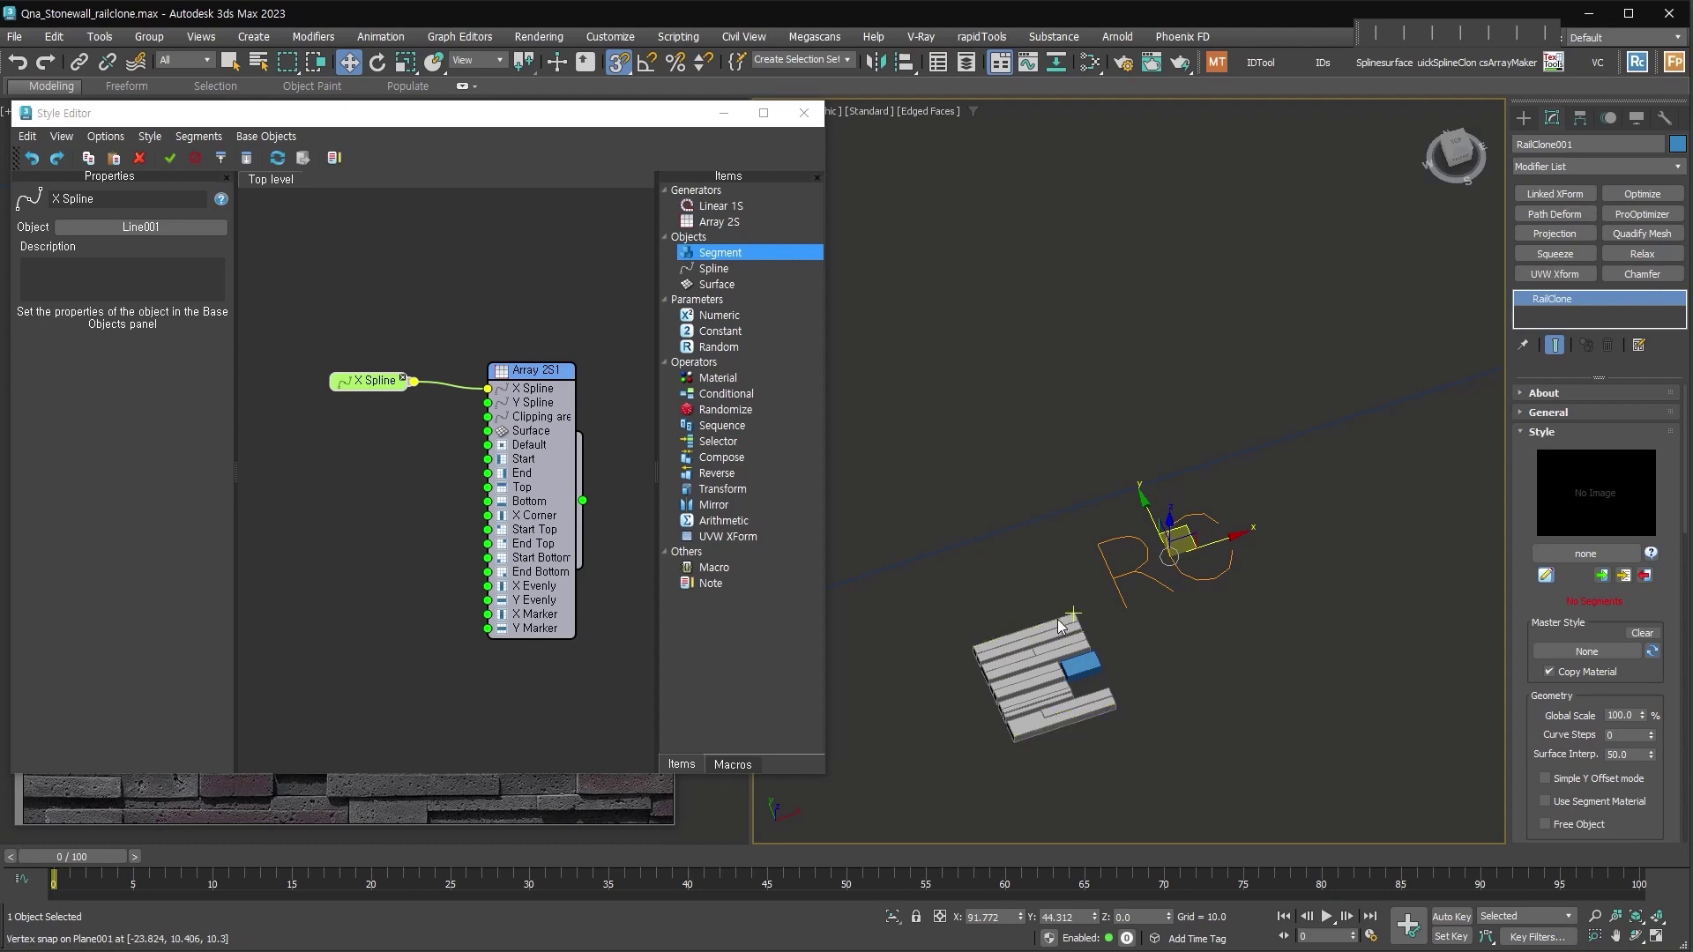
left_click(1063, 737)
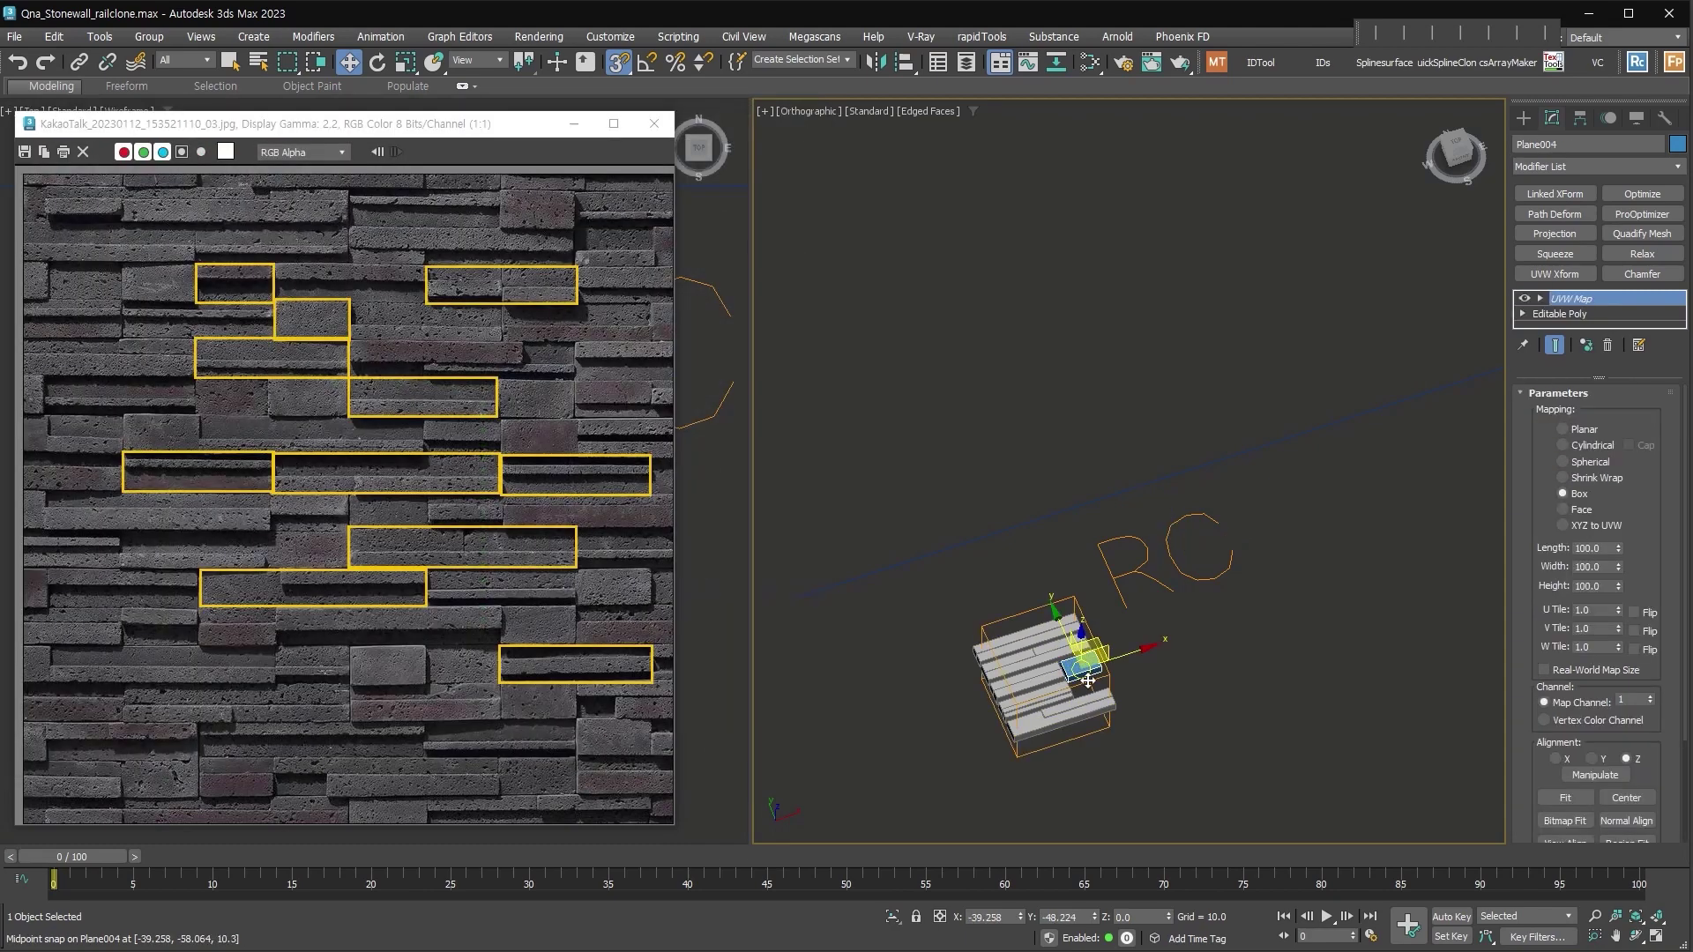
scroll(1091, 677, "up", 2)
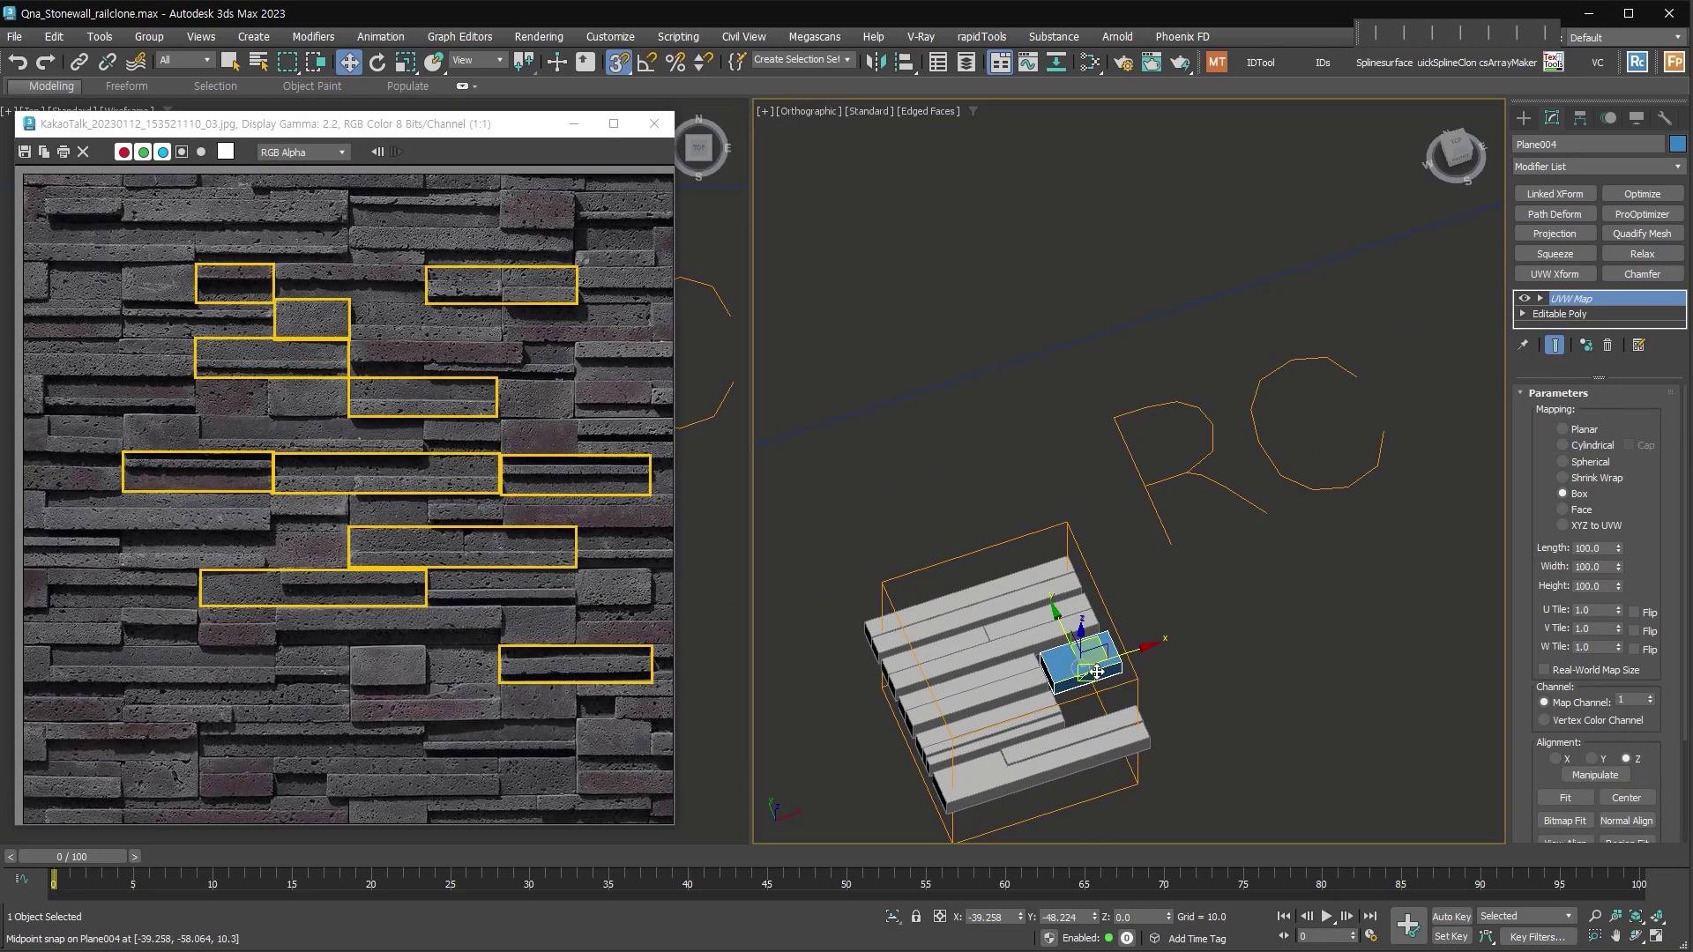
scroll(1096, 666, "down", 3)
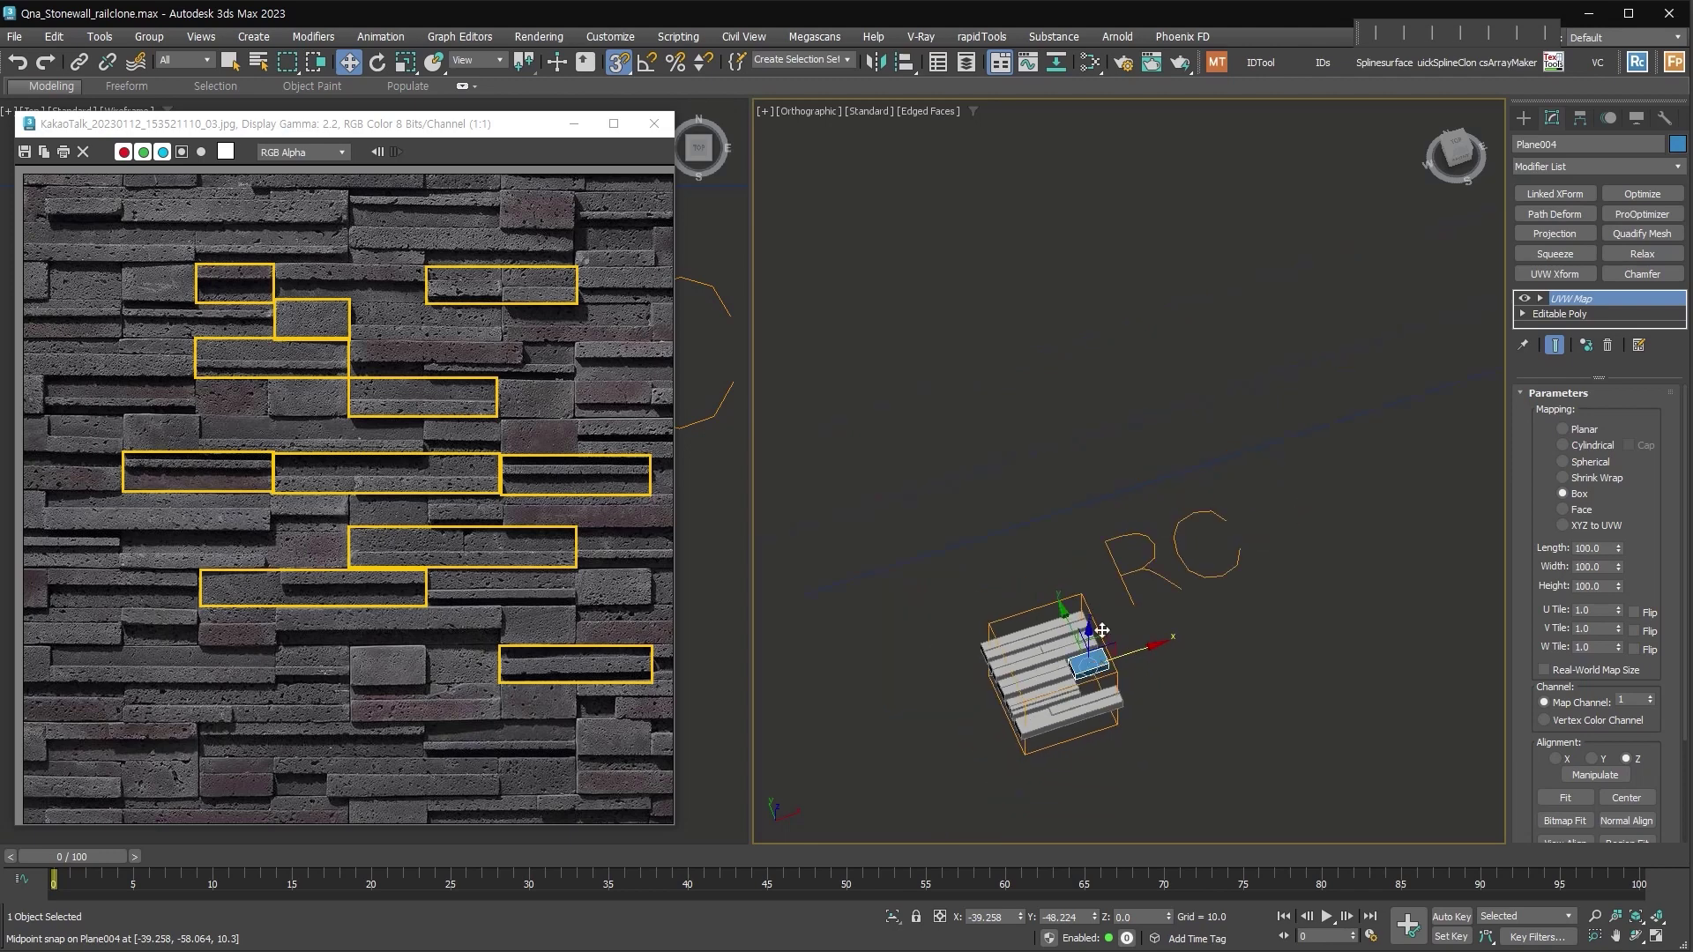
left_click(1149, 560)
left_click_drag(703, 256, 295, 428)
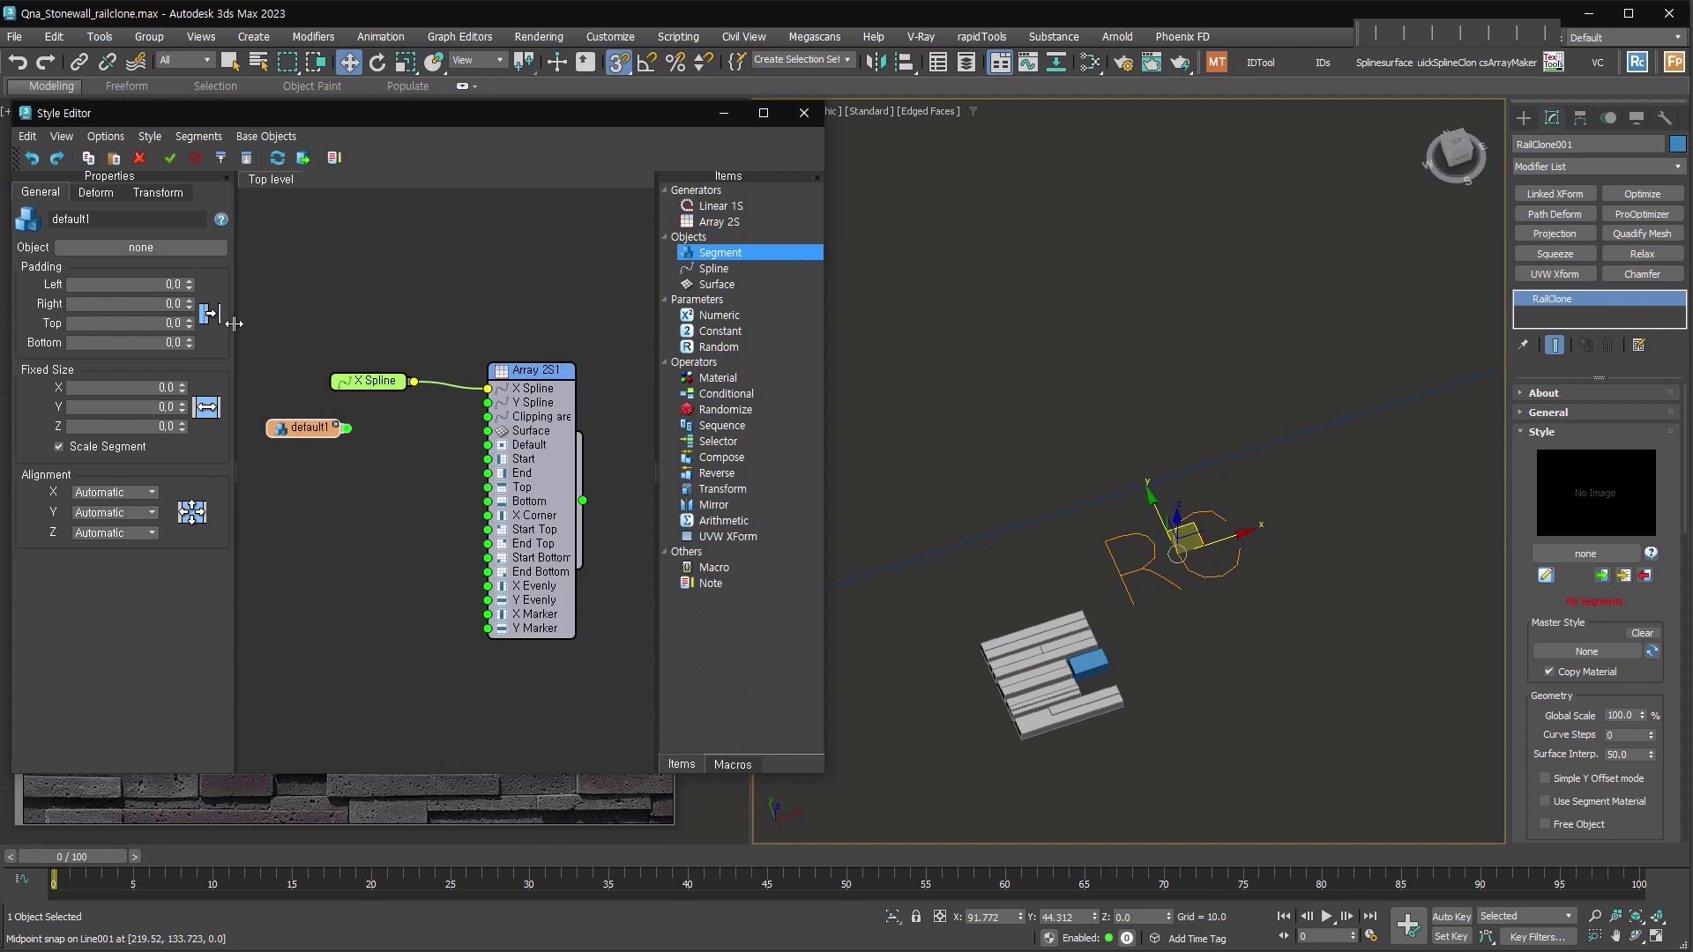
Assign the small stone piece Plane004 as the object of the new Segment node
left_click(182, 249)
left_click(1069, 660)
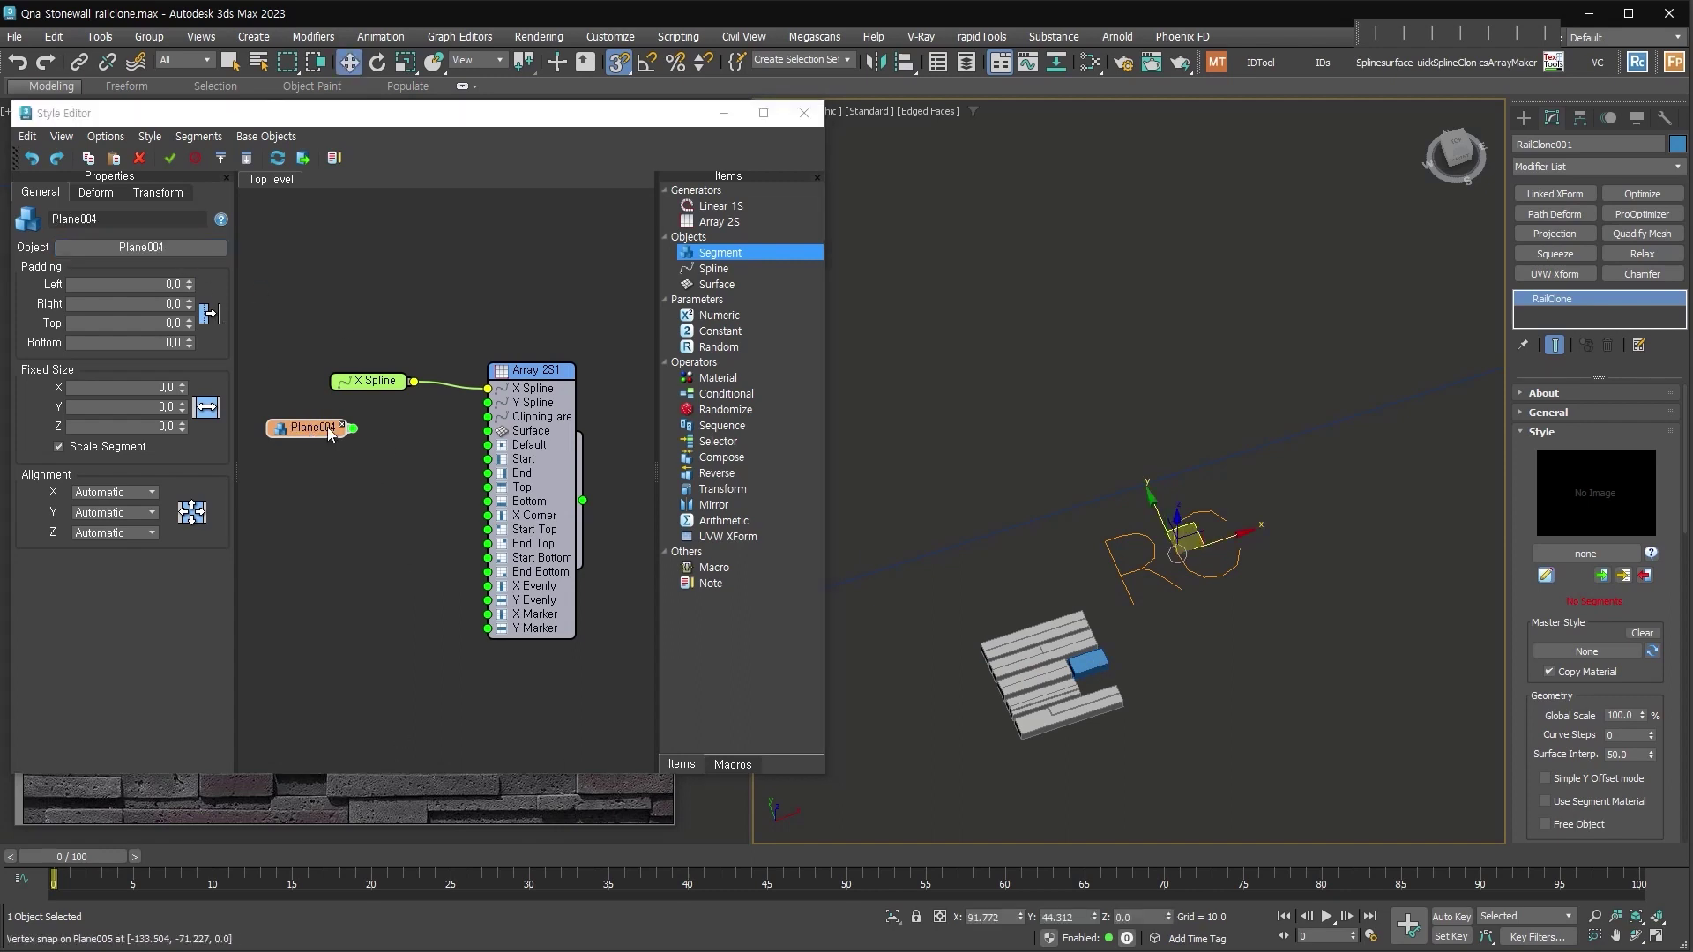
scroll(331, 426, "up", 1)
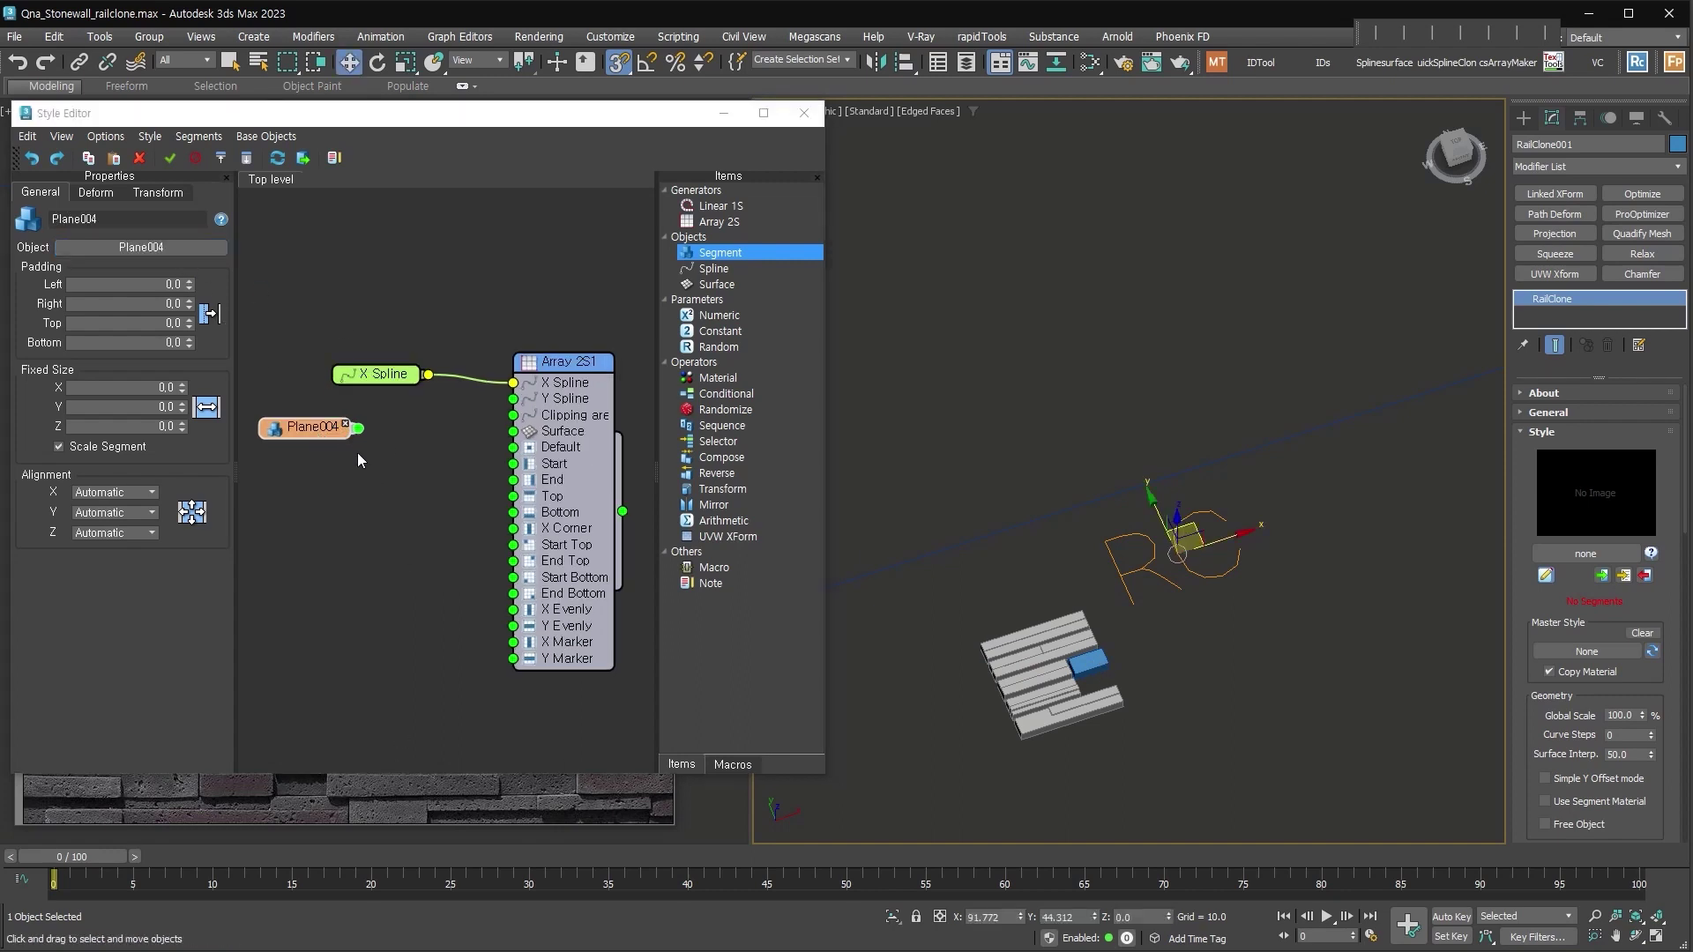
right_click(314, 428)
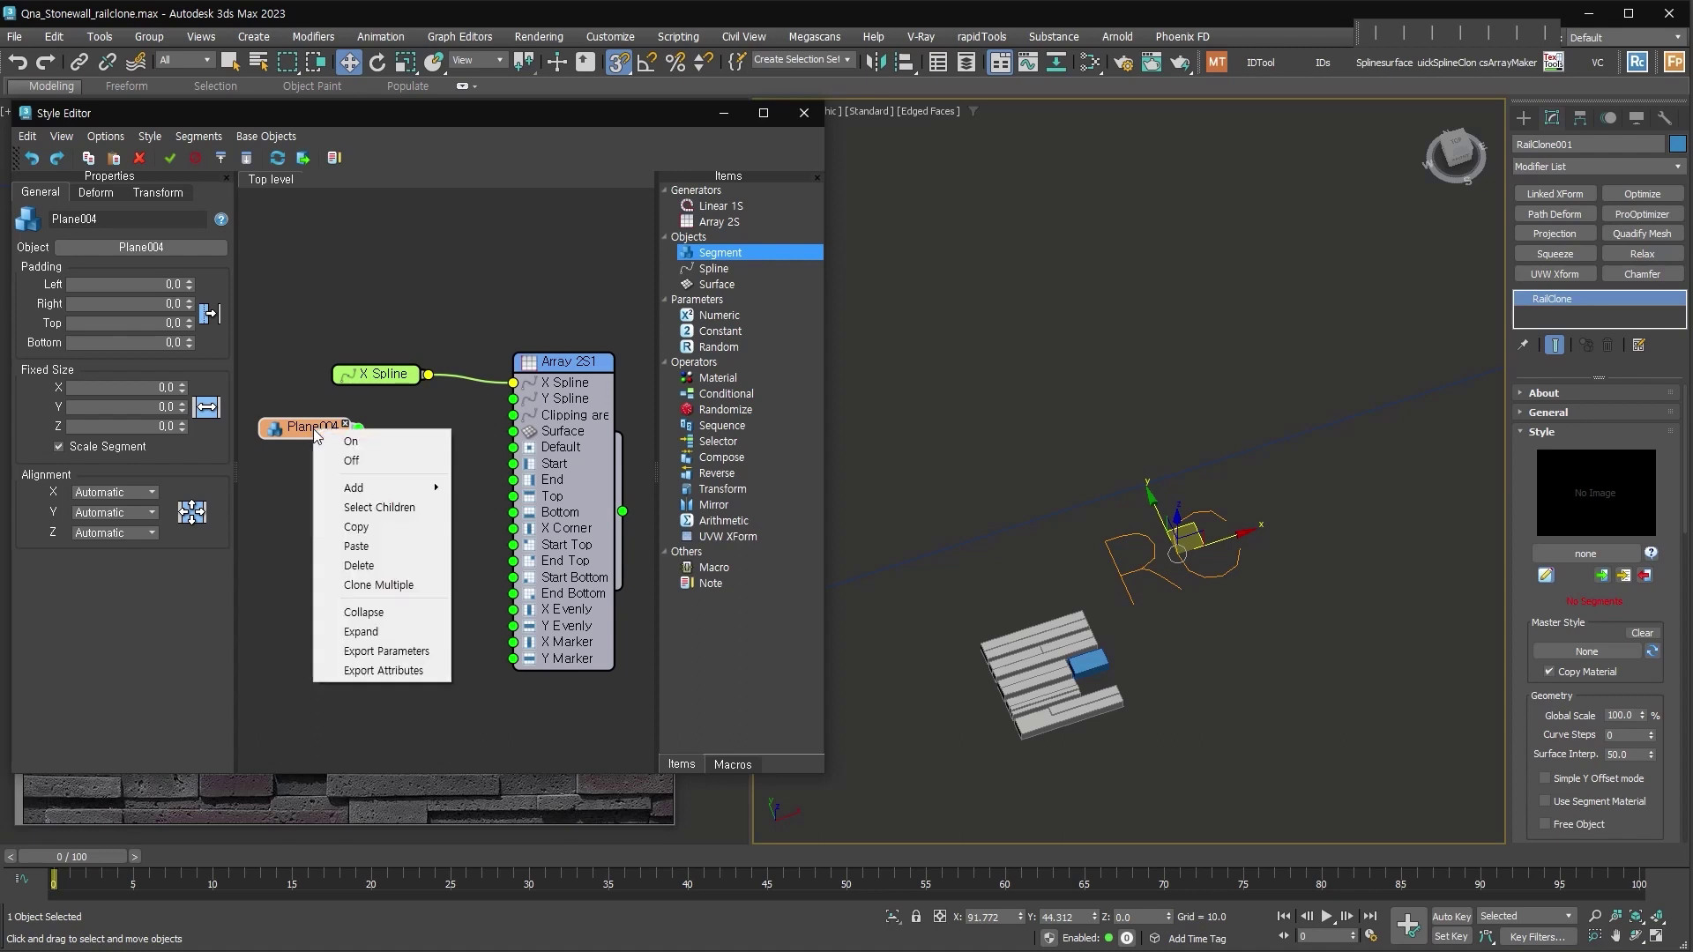
left_click(425, 584)
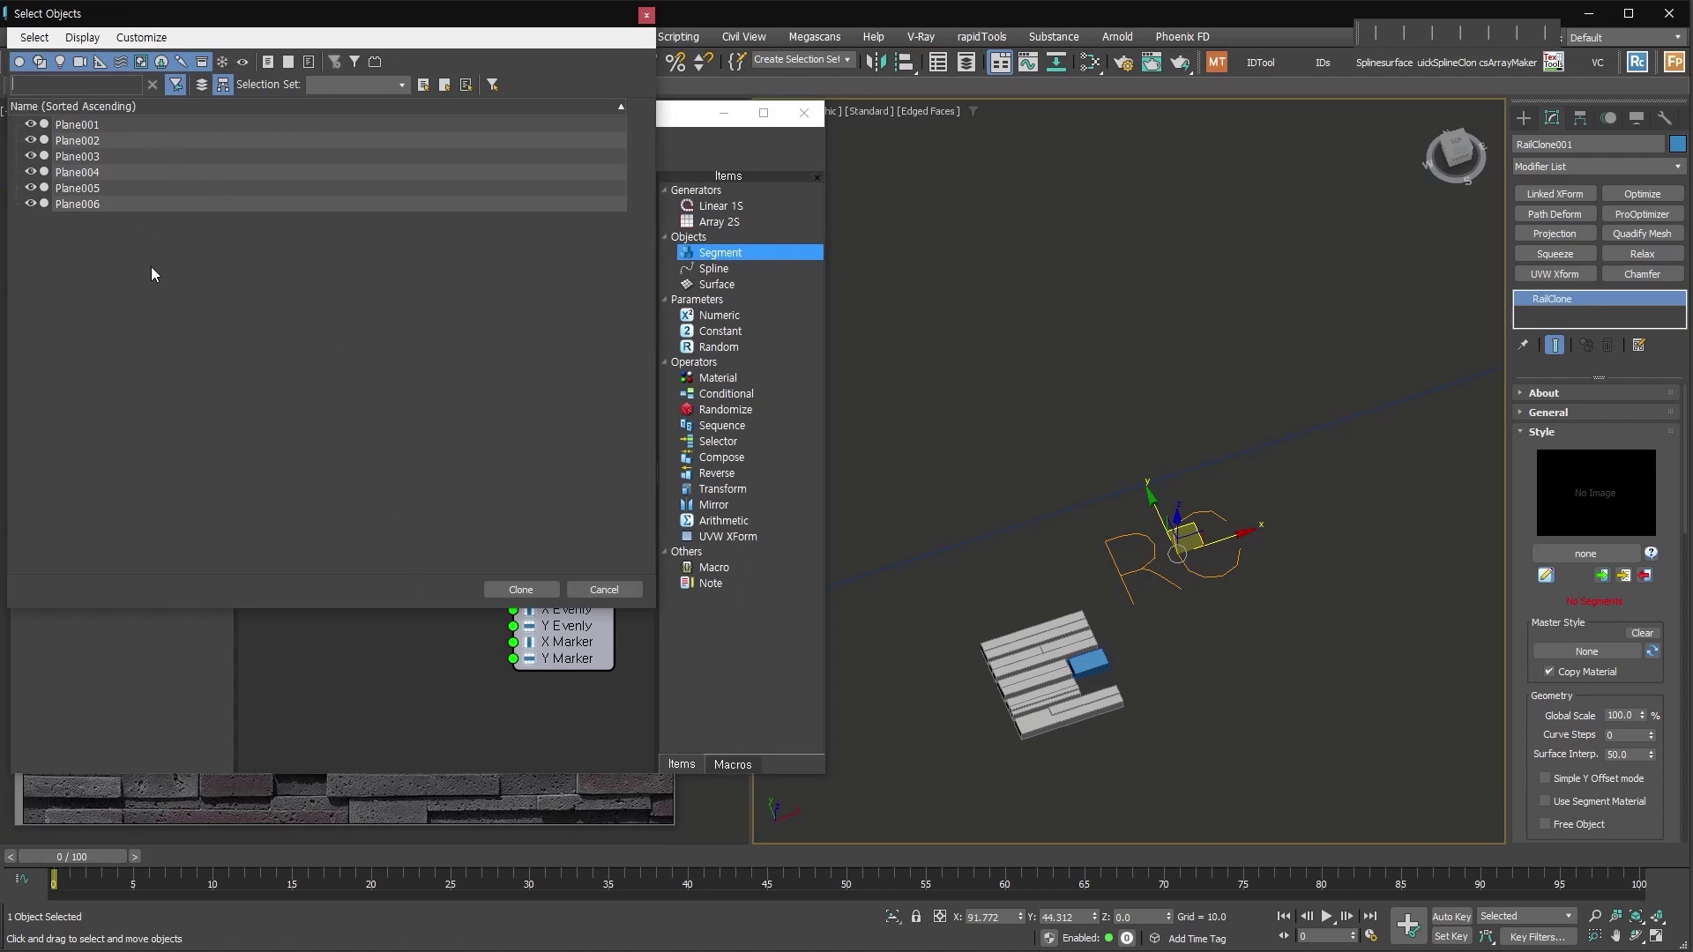
left_click(602, 589)
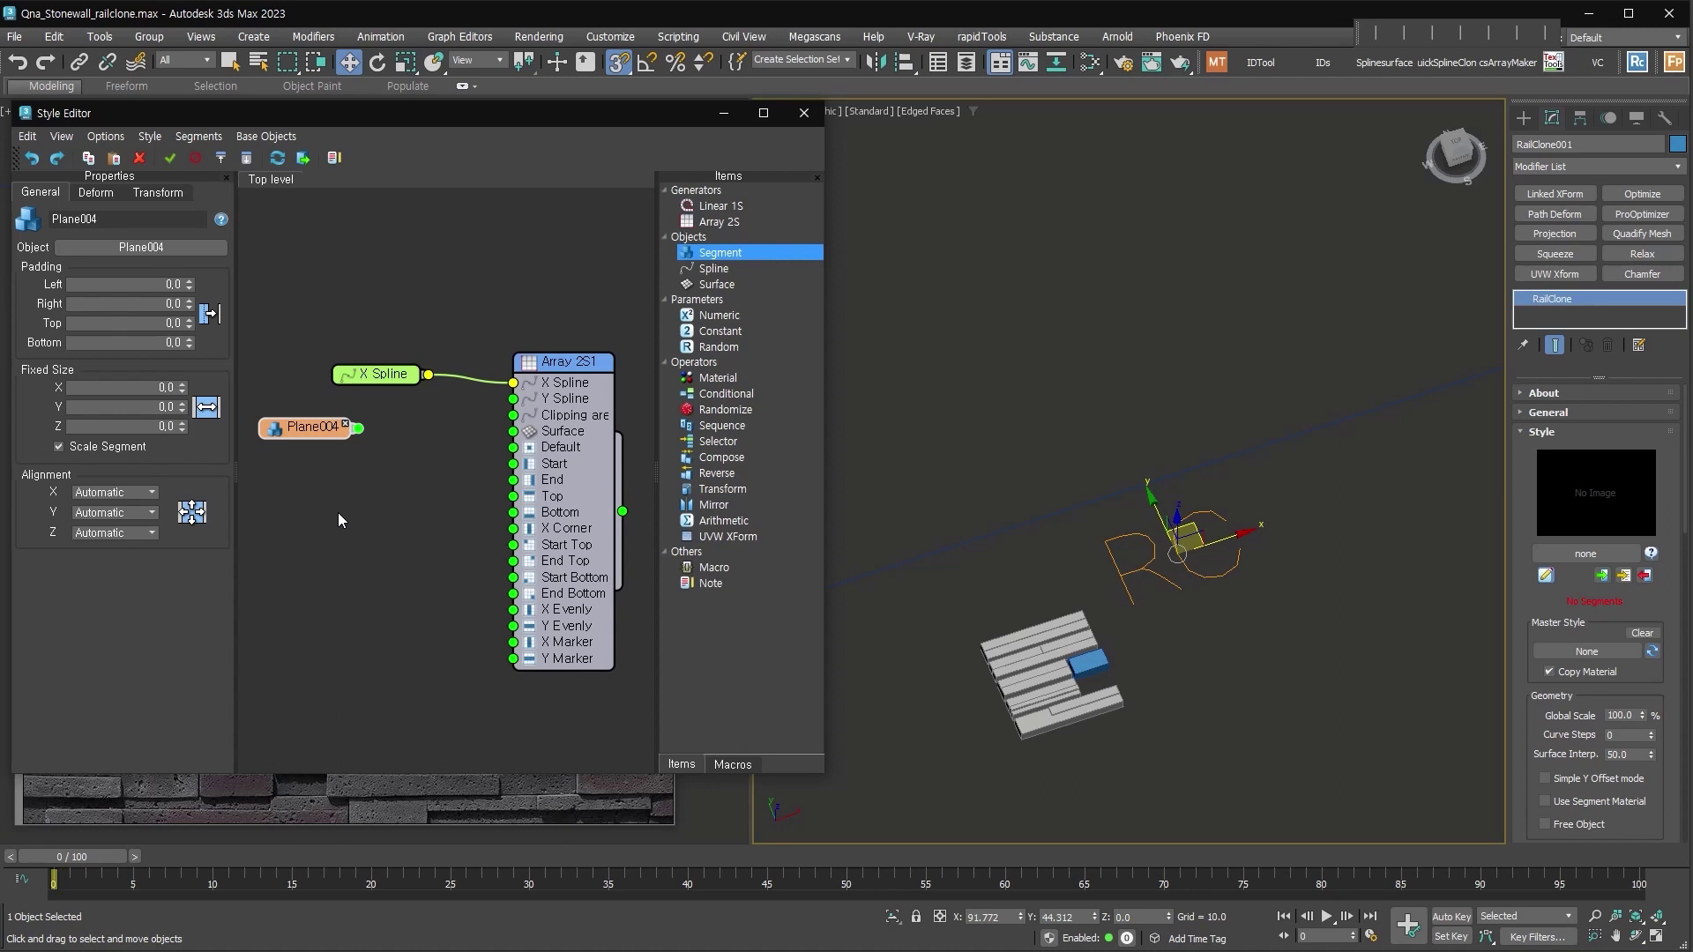
Enable random scale on the Plane004 segment with a Z range of 95 to 110
left_click(169, 196)
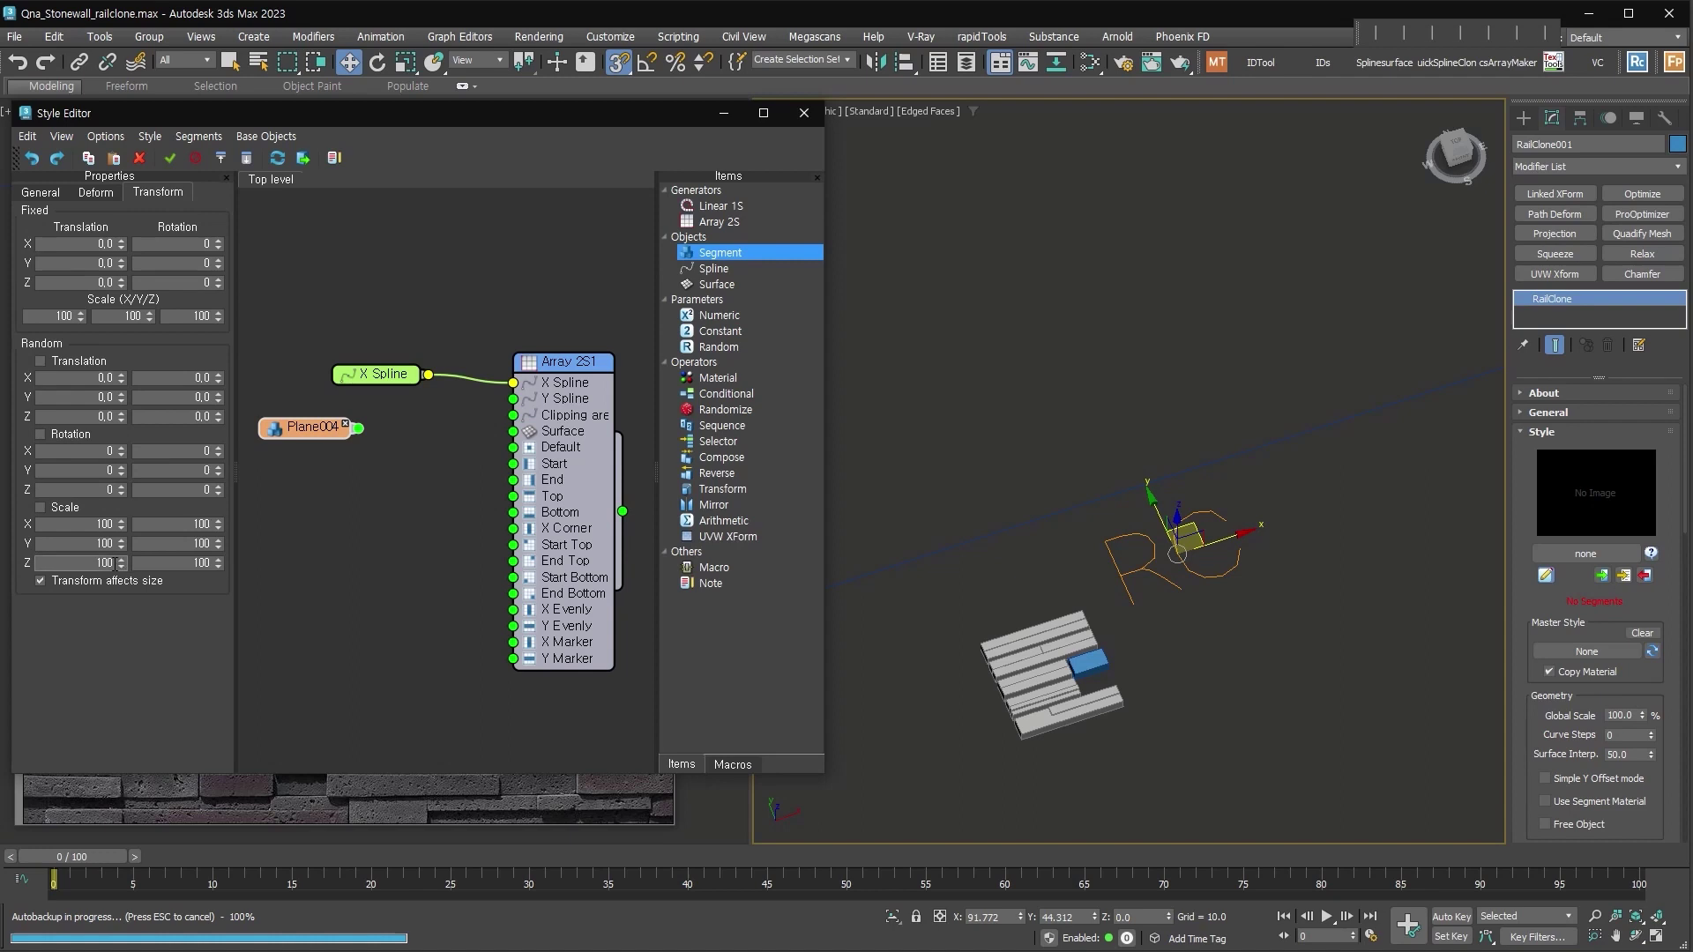
left_click(40, 508)
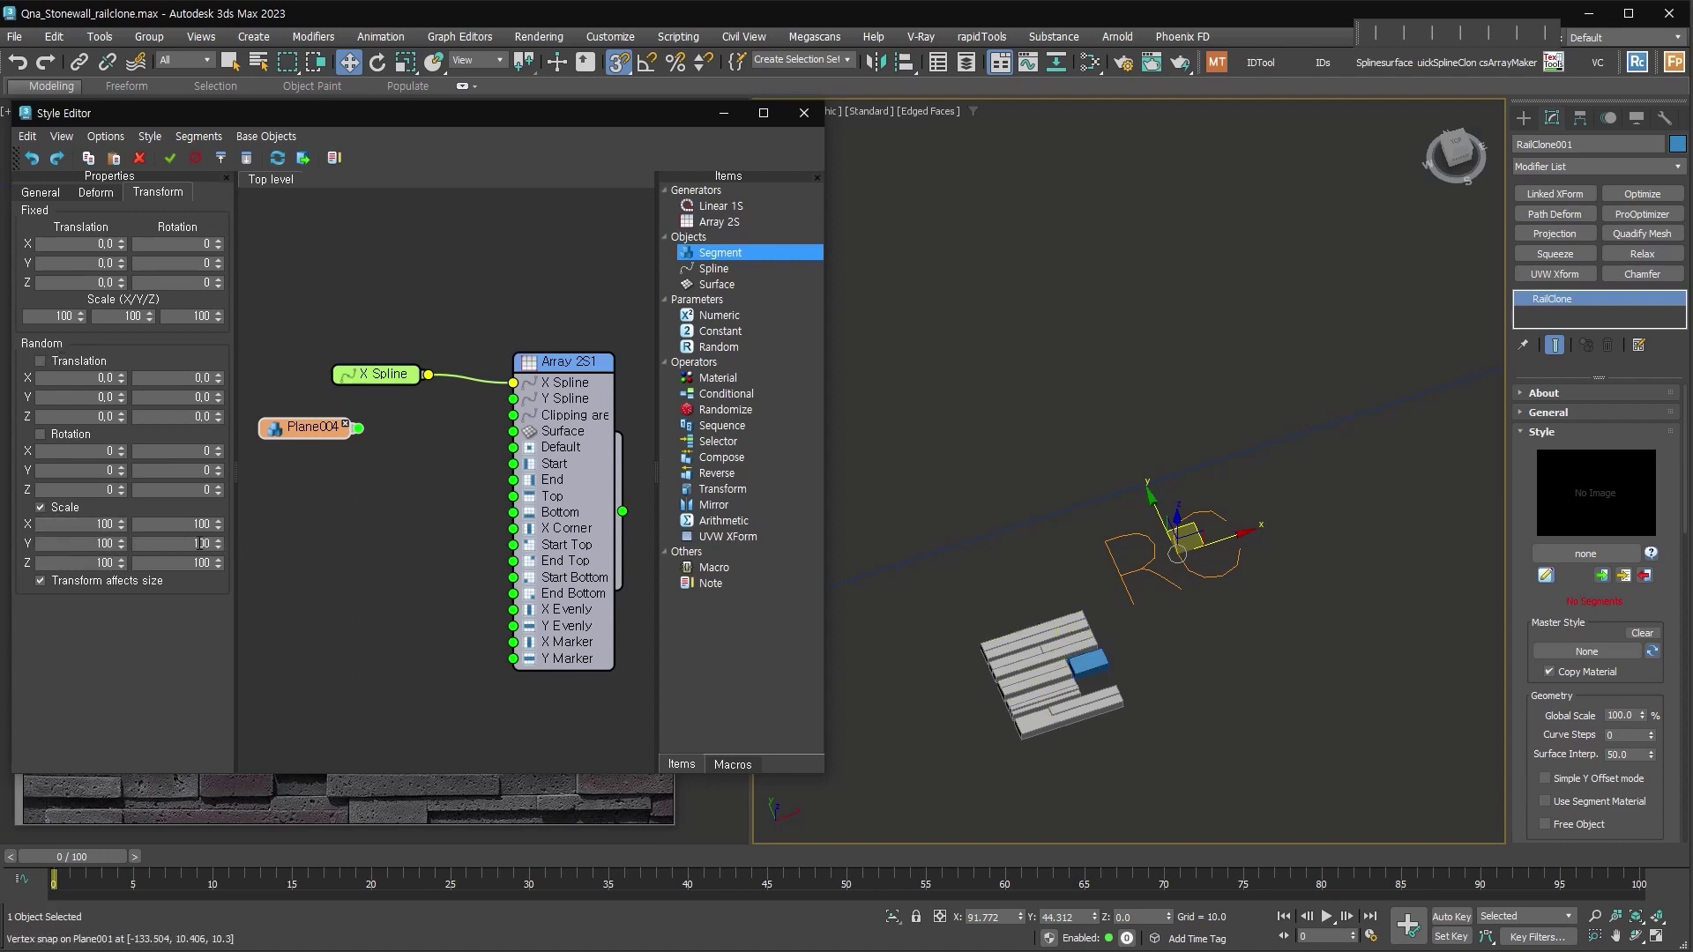
left_click_drag(95, 563, 115, 564)
type("95")
key("Tab")
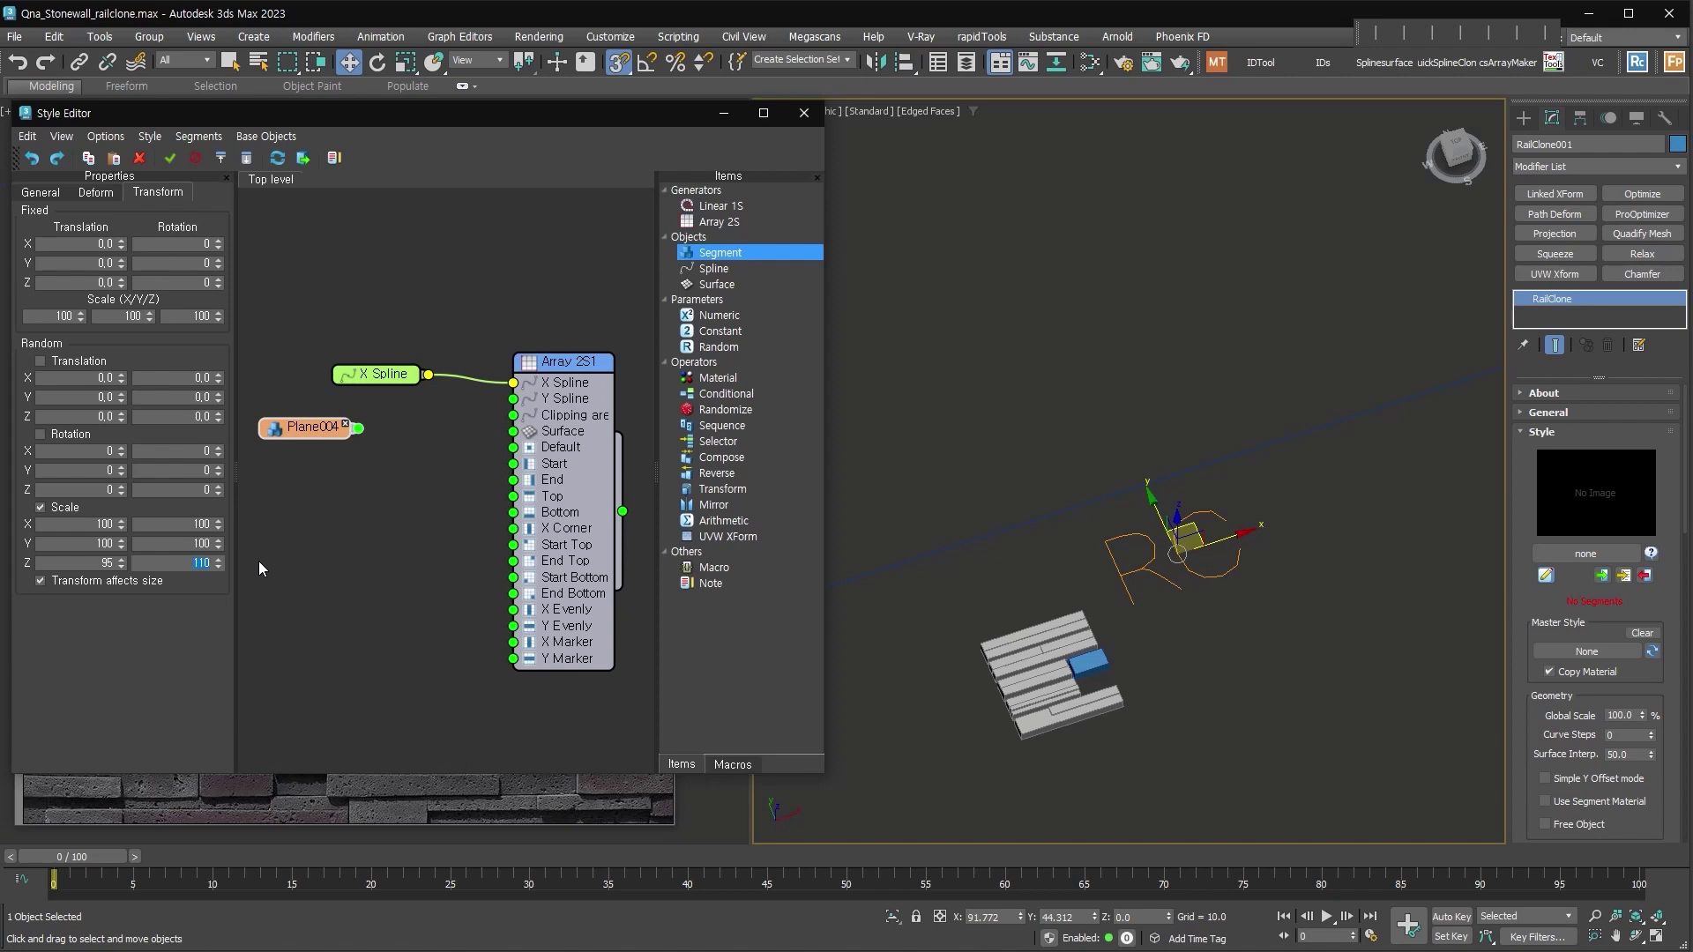
left_click(39, 194)
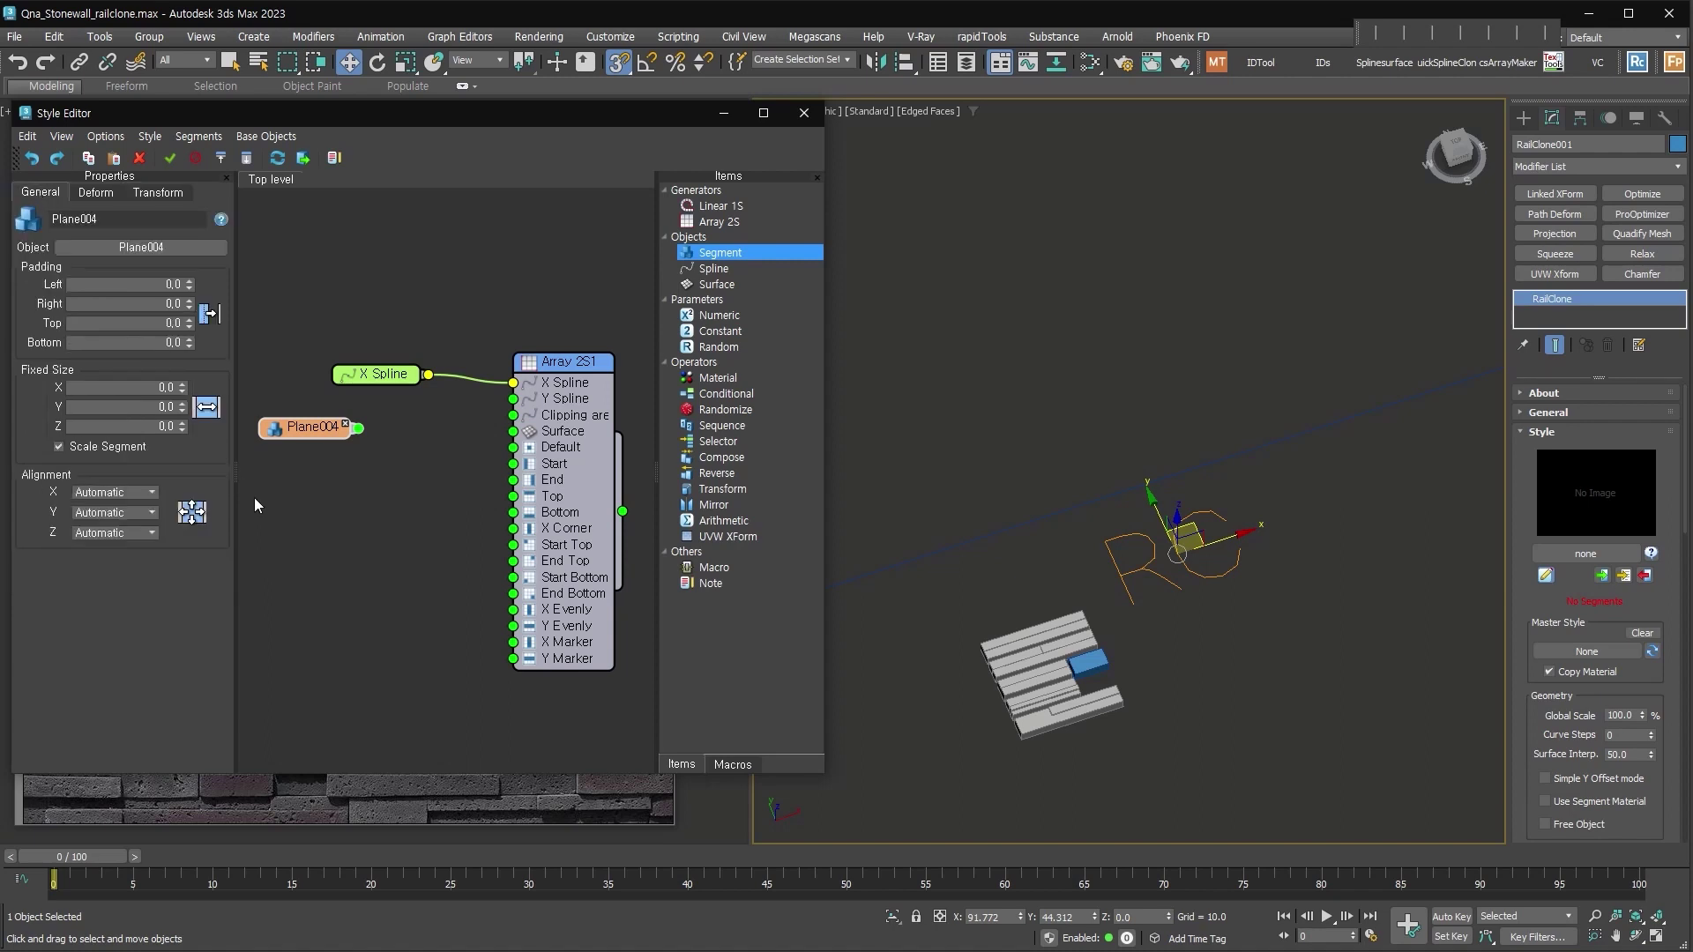
Clone the Plane004 segment into multiple segments for Plane001, Plane002, Plane003, Plane005 and Plane006
right_click(305, 425)
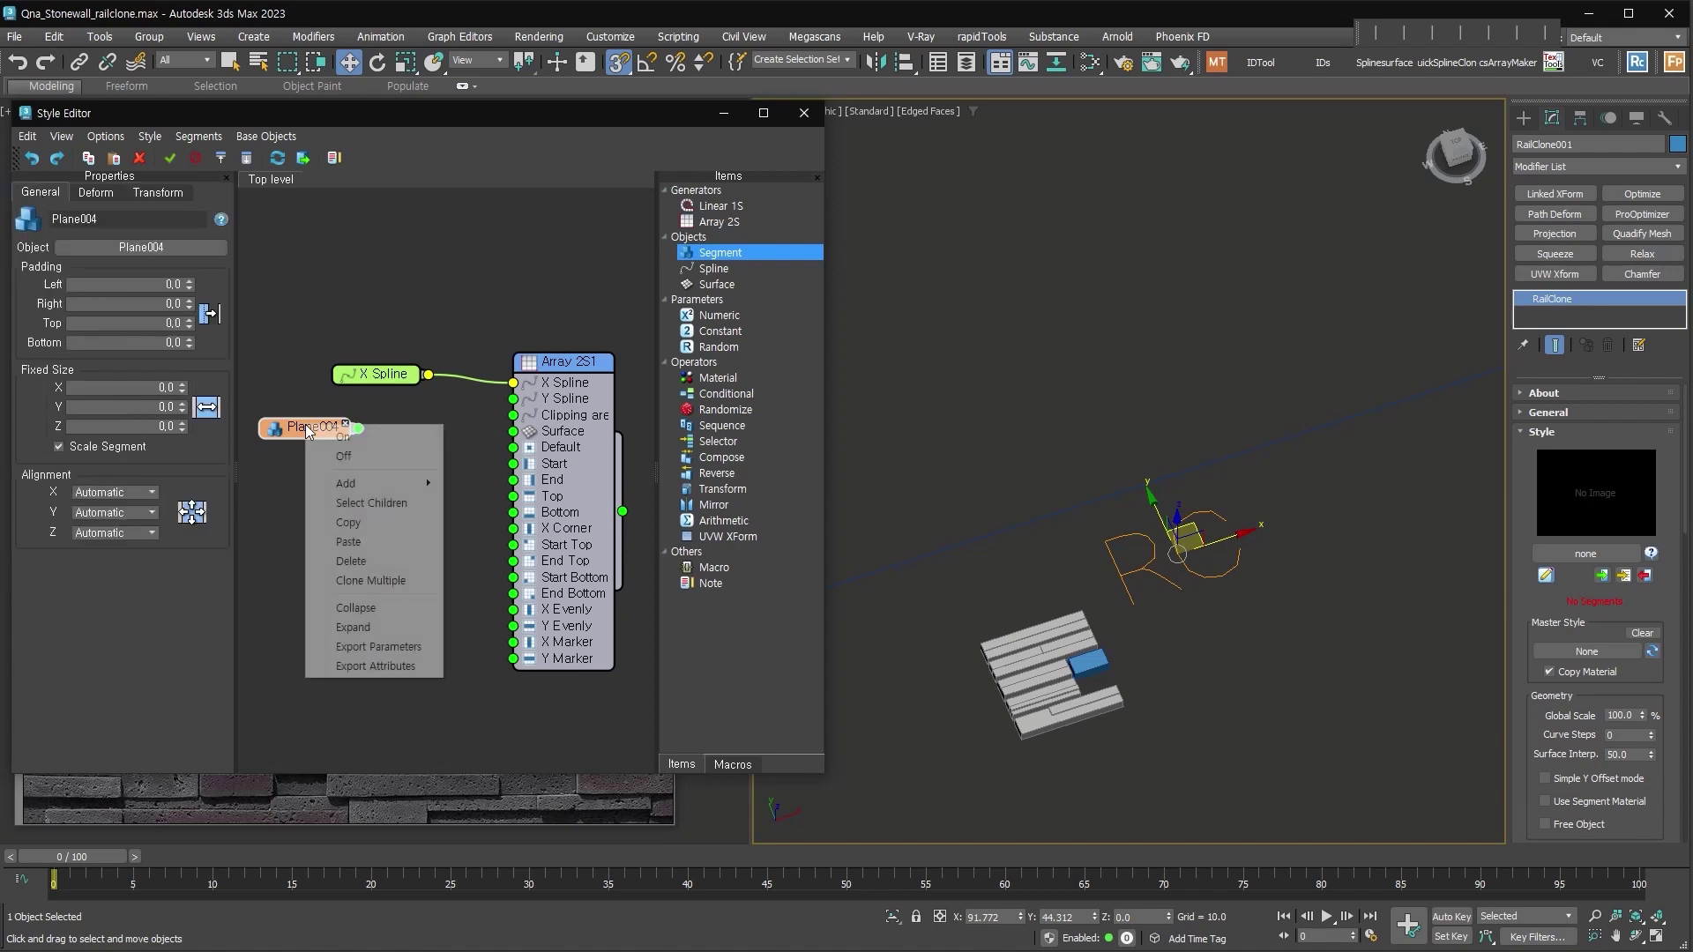
left_click(404, 581)
left_click(166, 126)
left_click(148, 205, "shift")
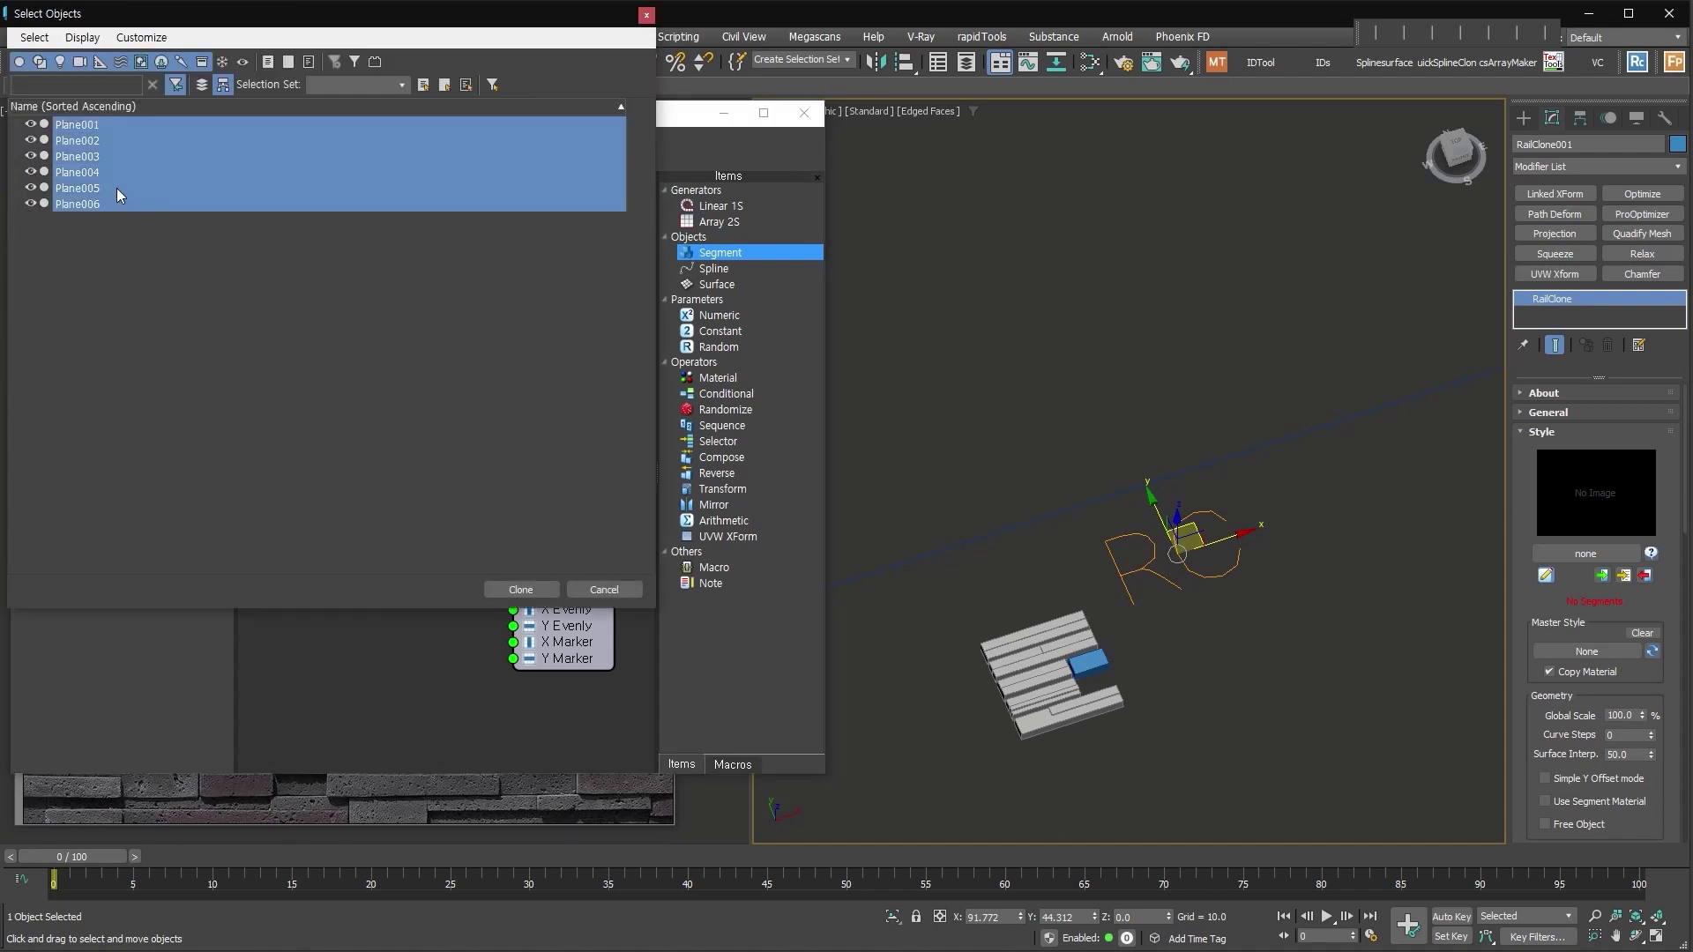
left_click(90, 173, "ctrl")
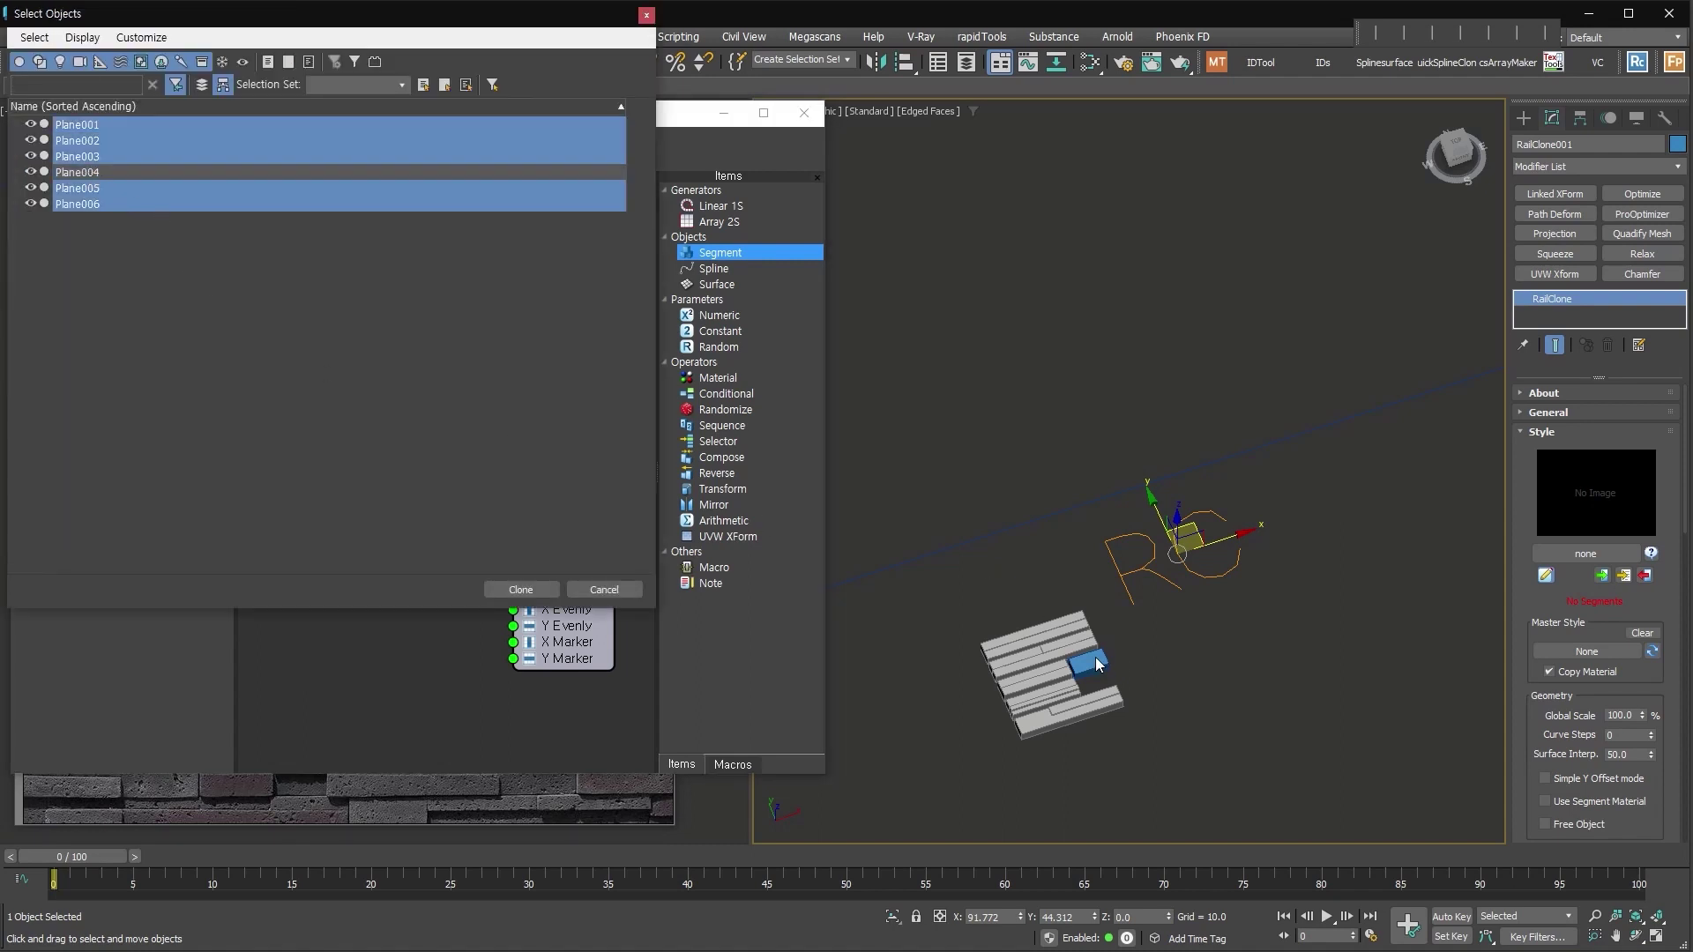
left_click(540, 588)
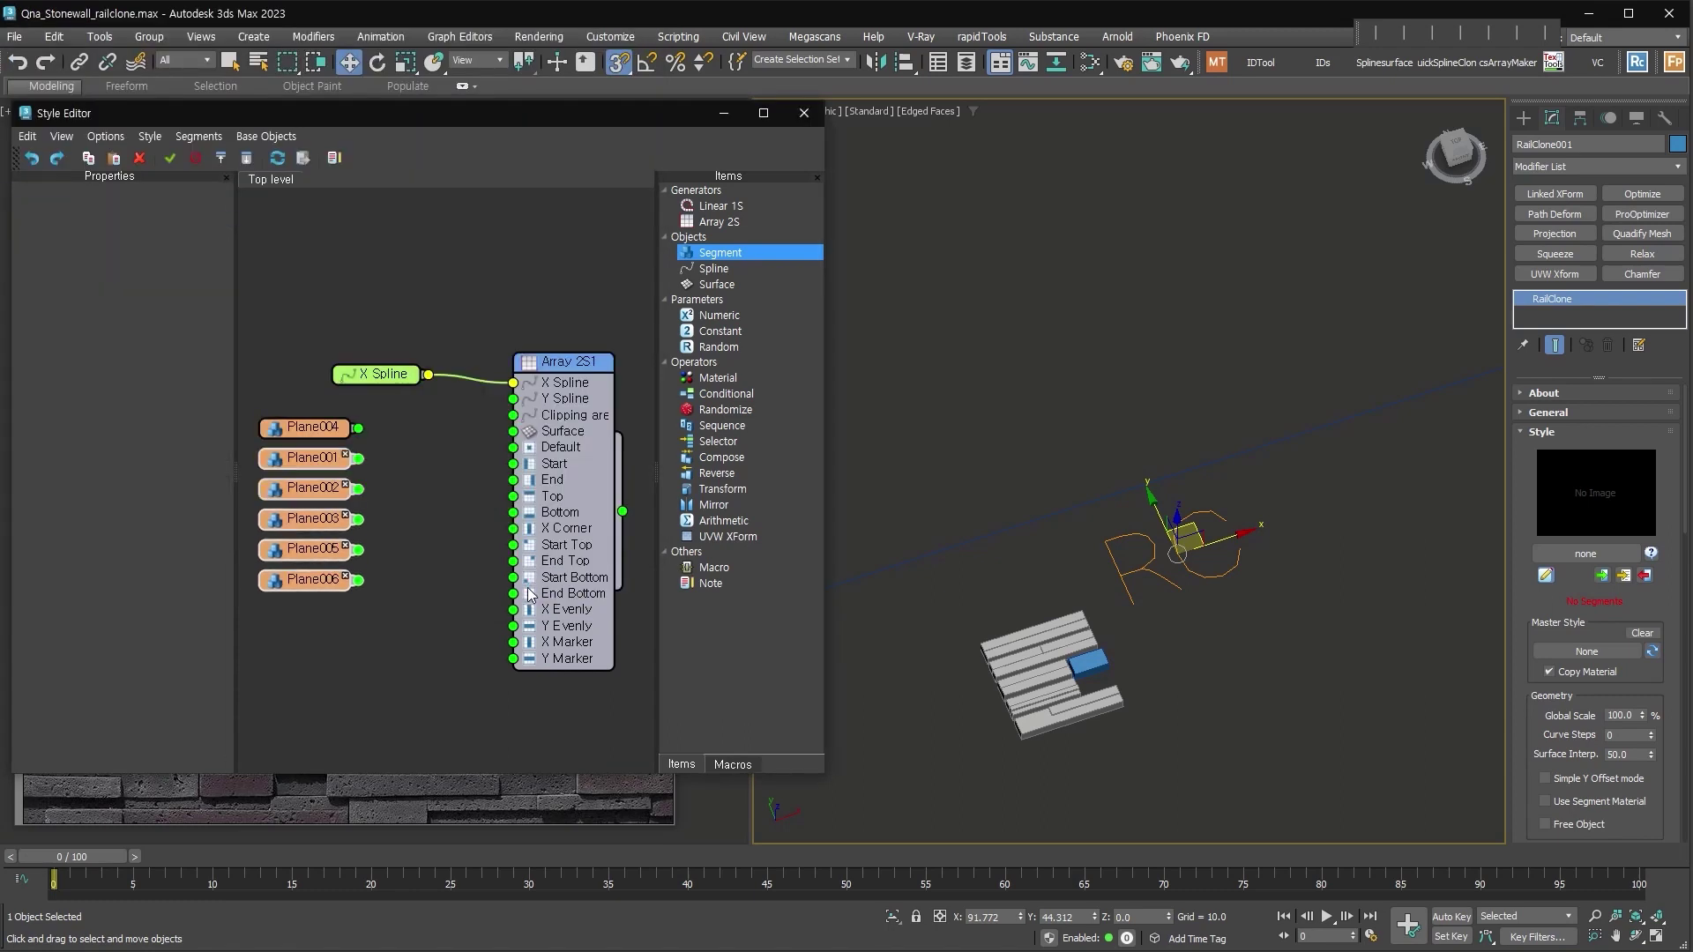
left_click(336, 609)
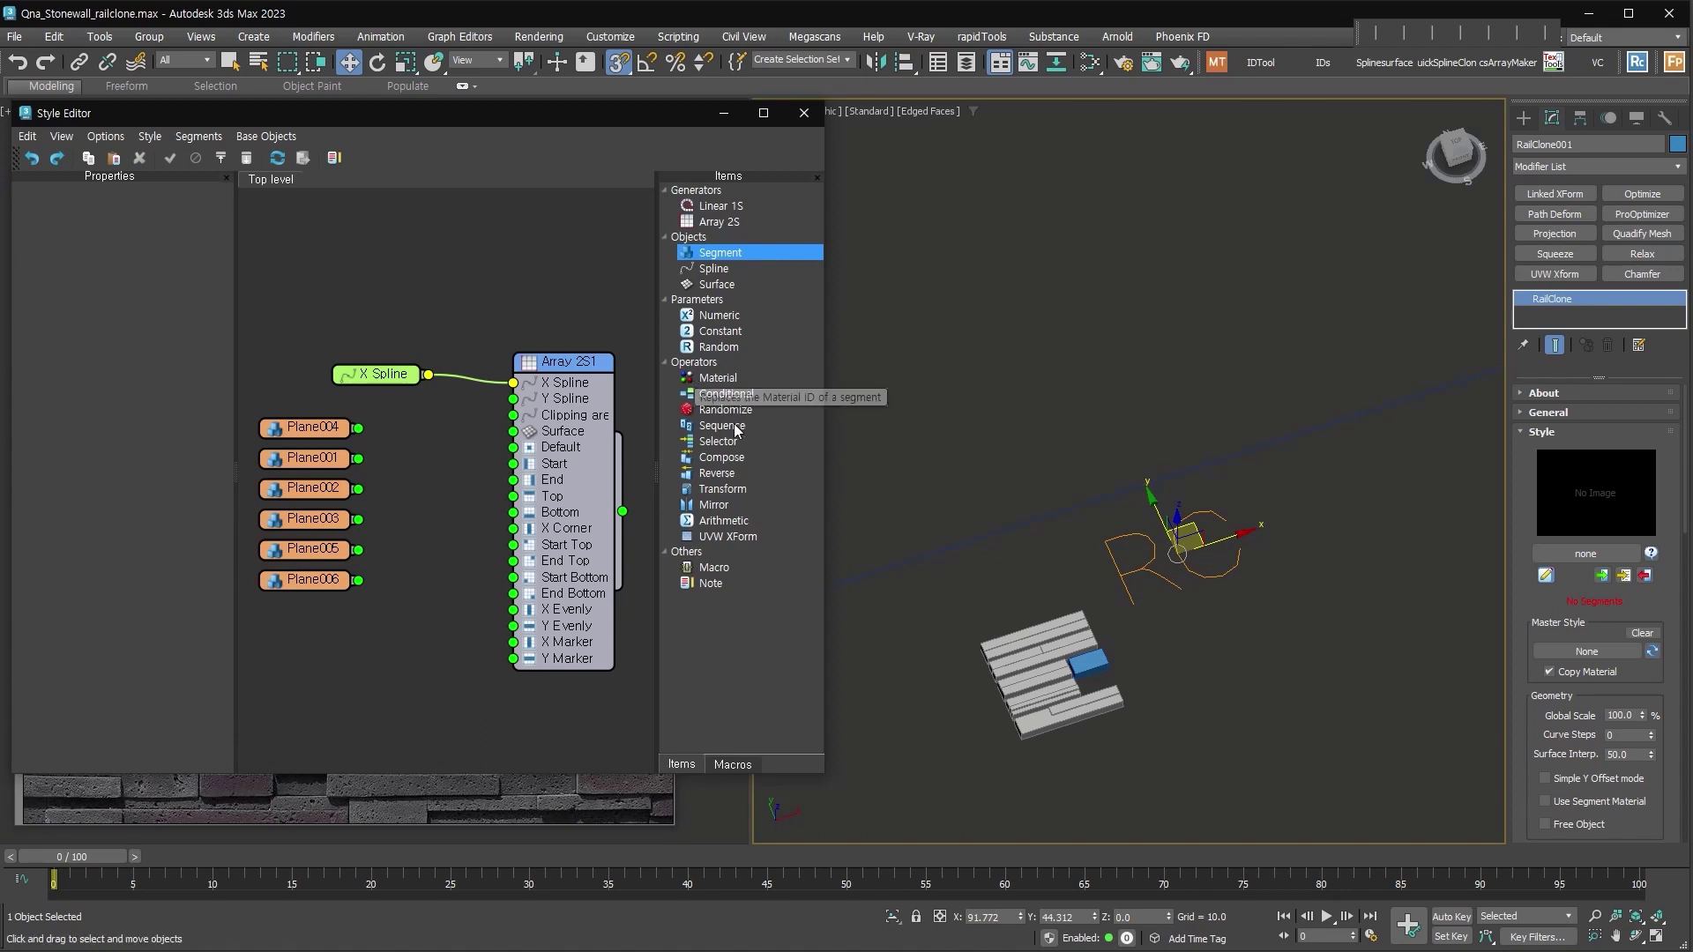
Add a Randomize operator between the segments and the array, and wire all six stone segments into it
left_click_drag(733, 418, 448, 482)
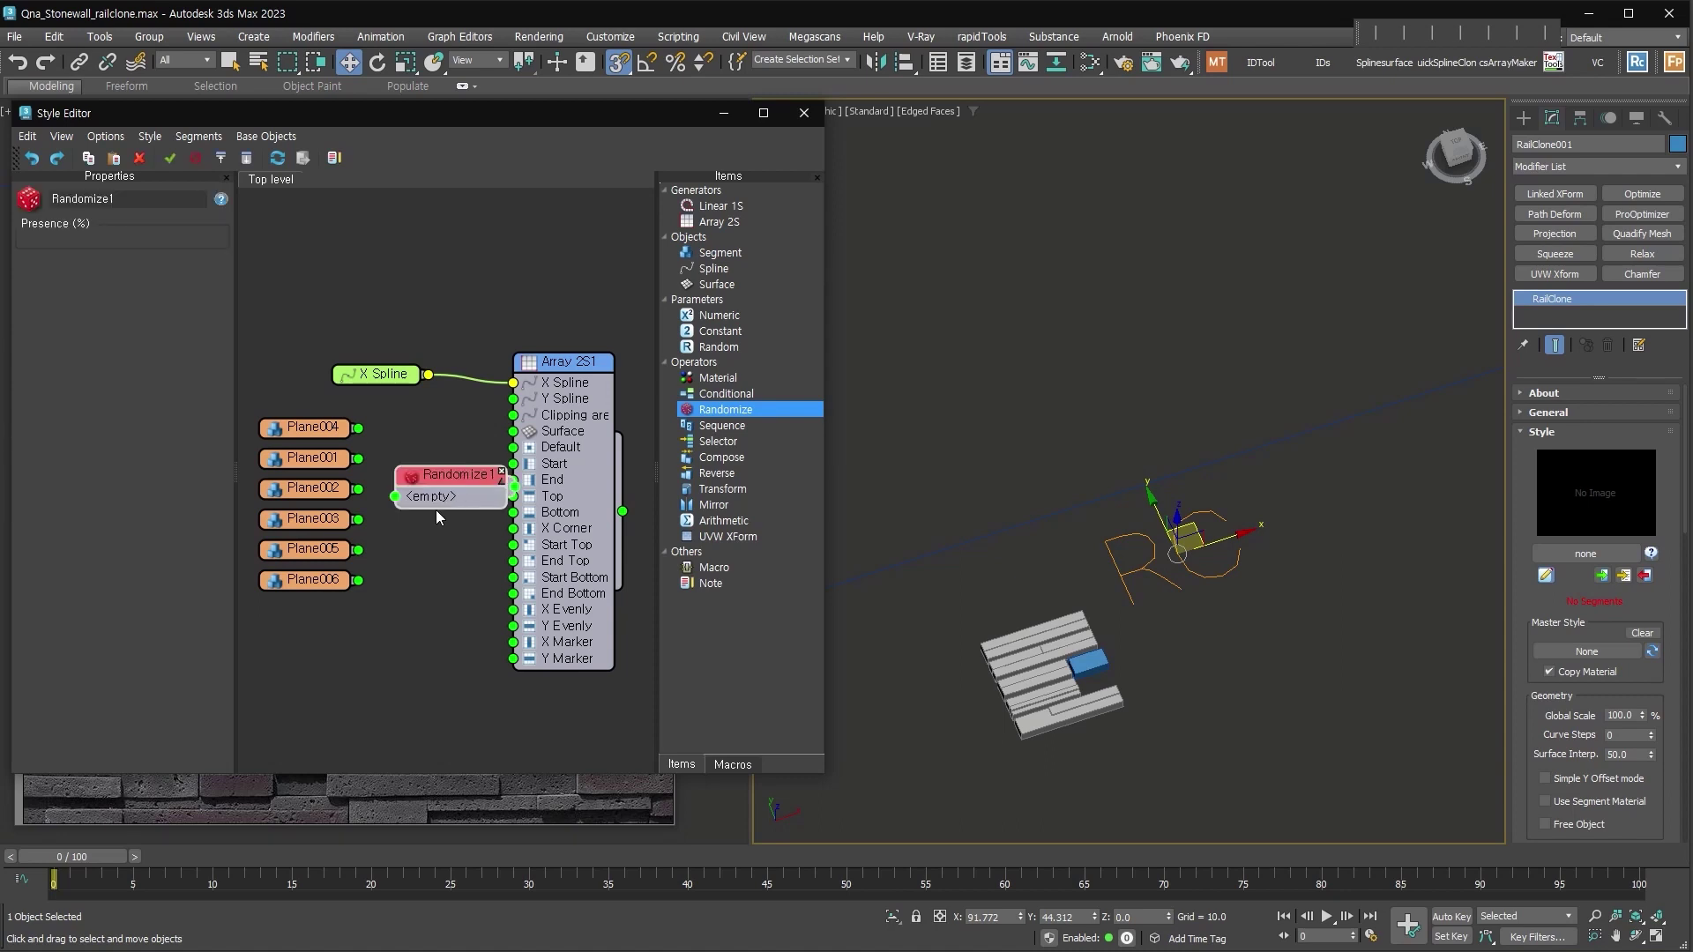
left_click_drag(565, 365, 595, 353)
left_click(468, 502)
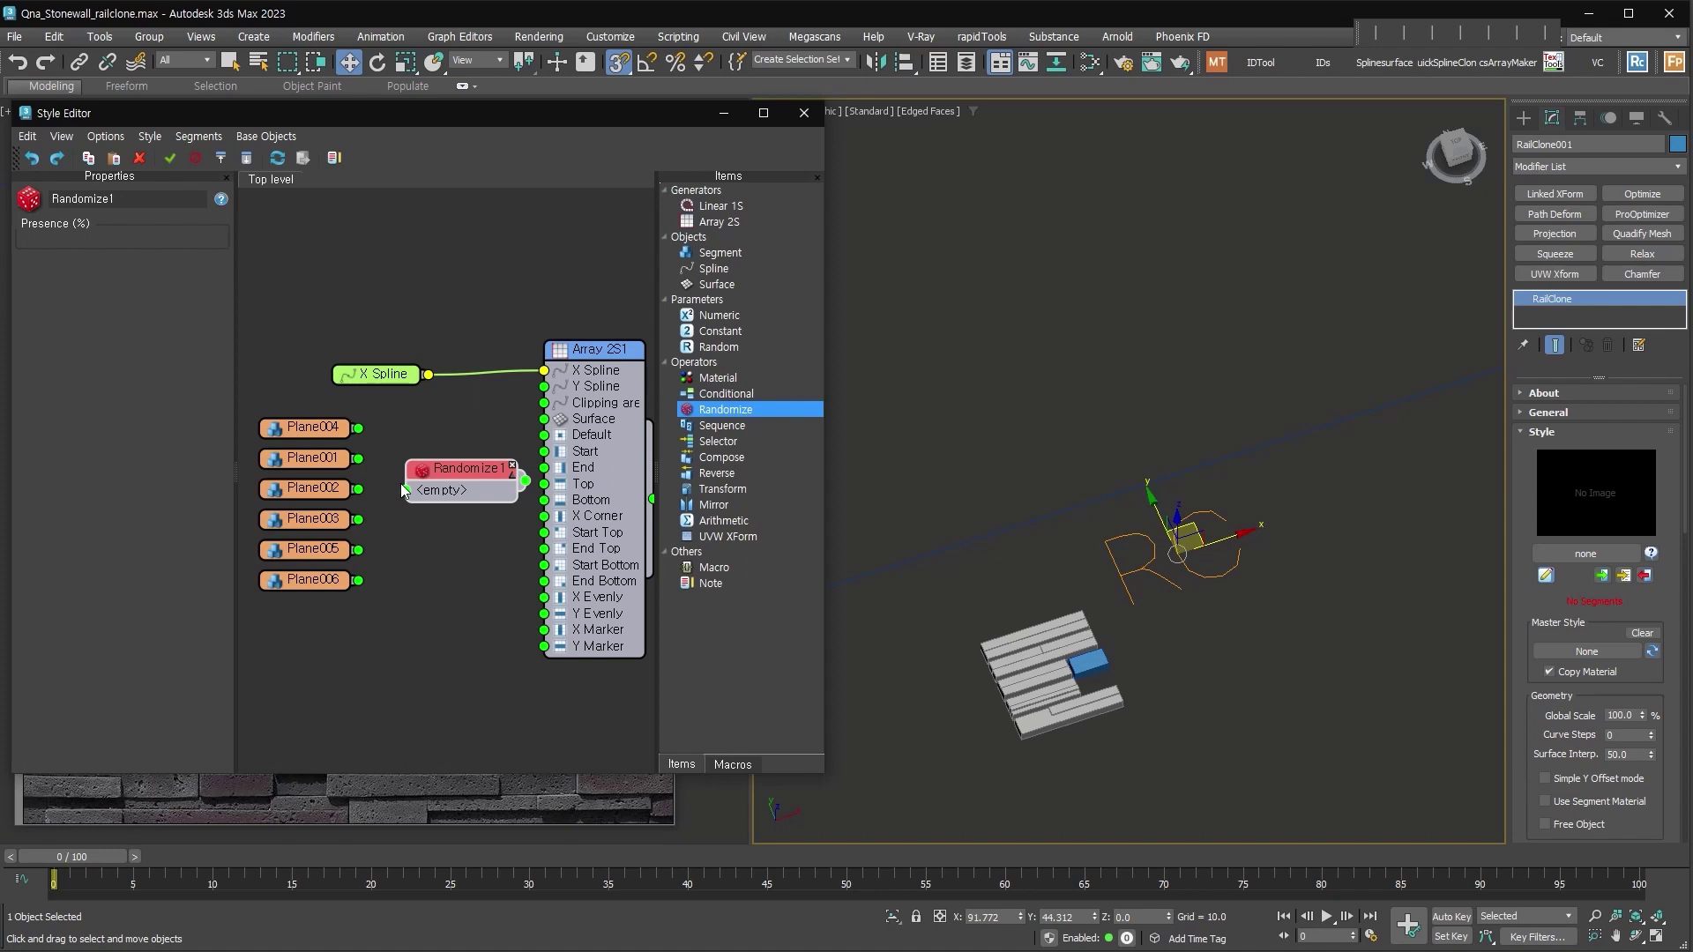
left_click_drag(362, 690, 459, 430)
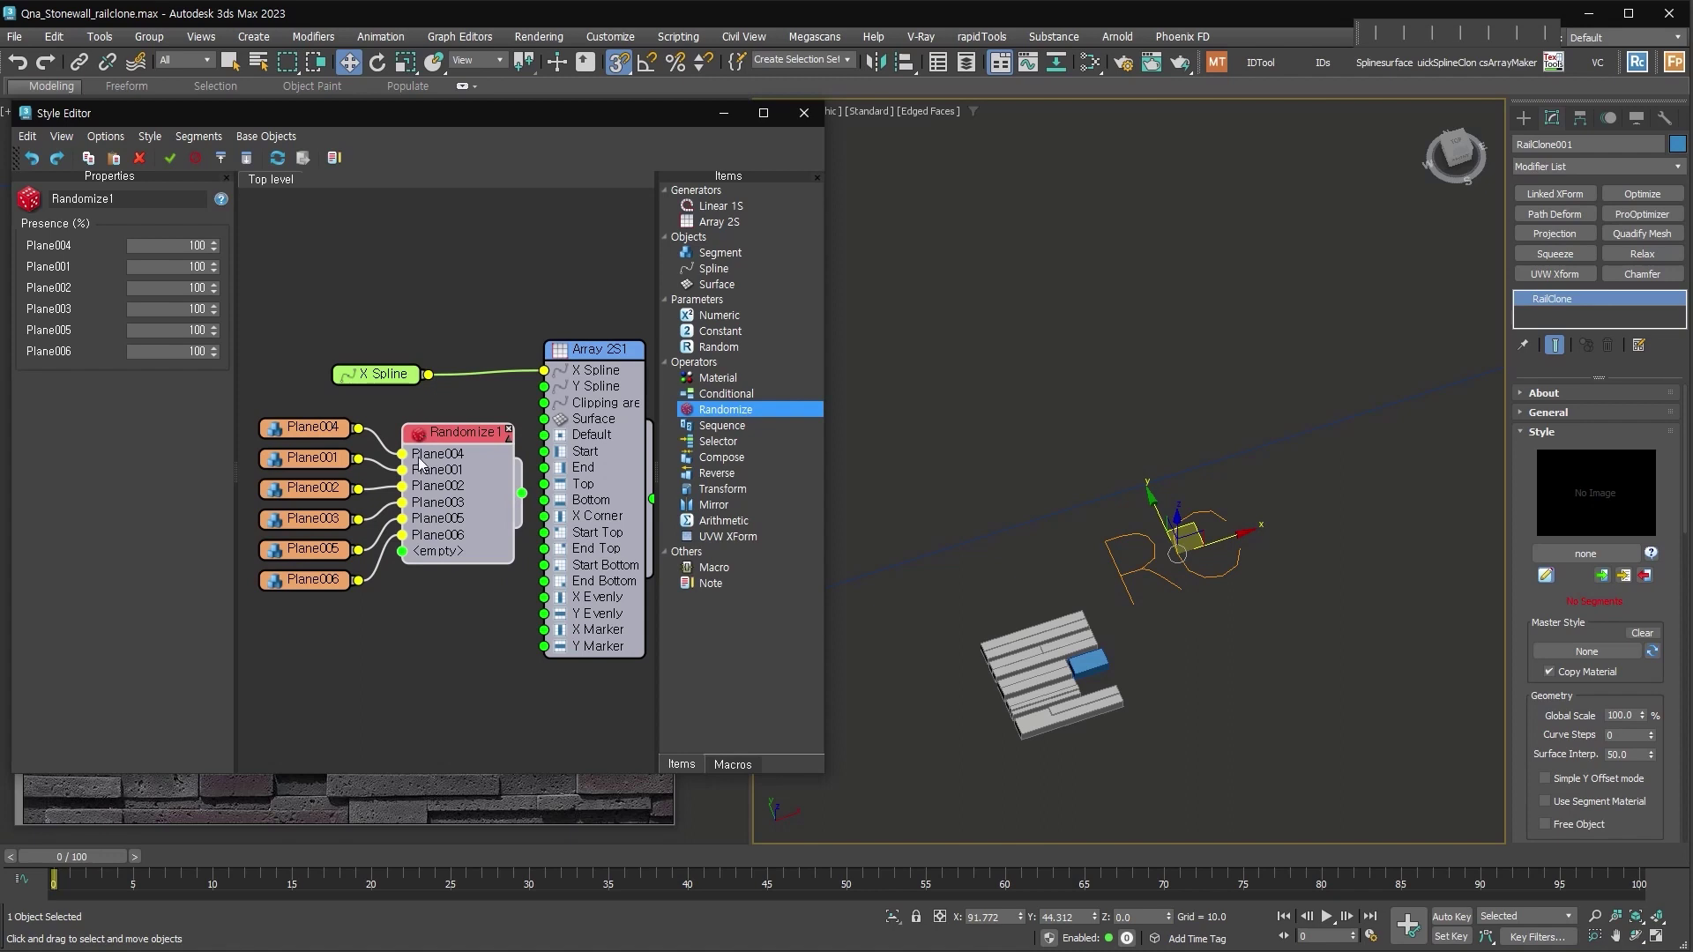
Connect the Randomize operator to the array's Default input and set the array's Y Size to 500
left_click_drag(592, 352, 607, 348)
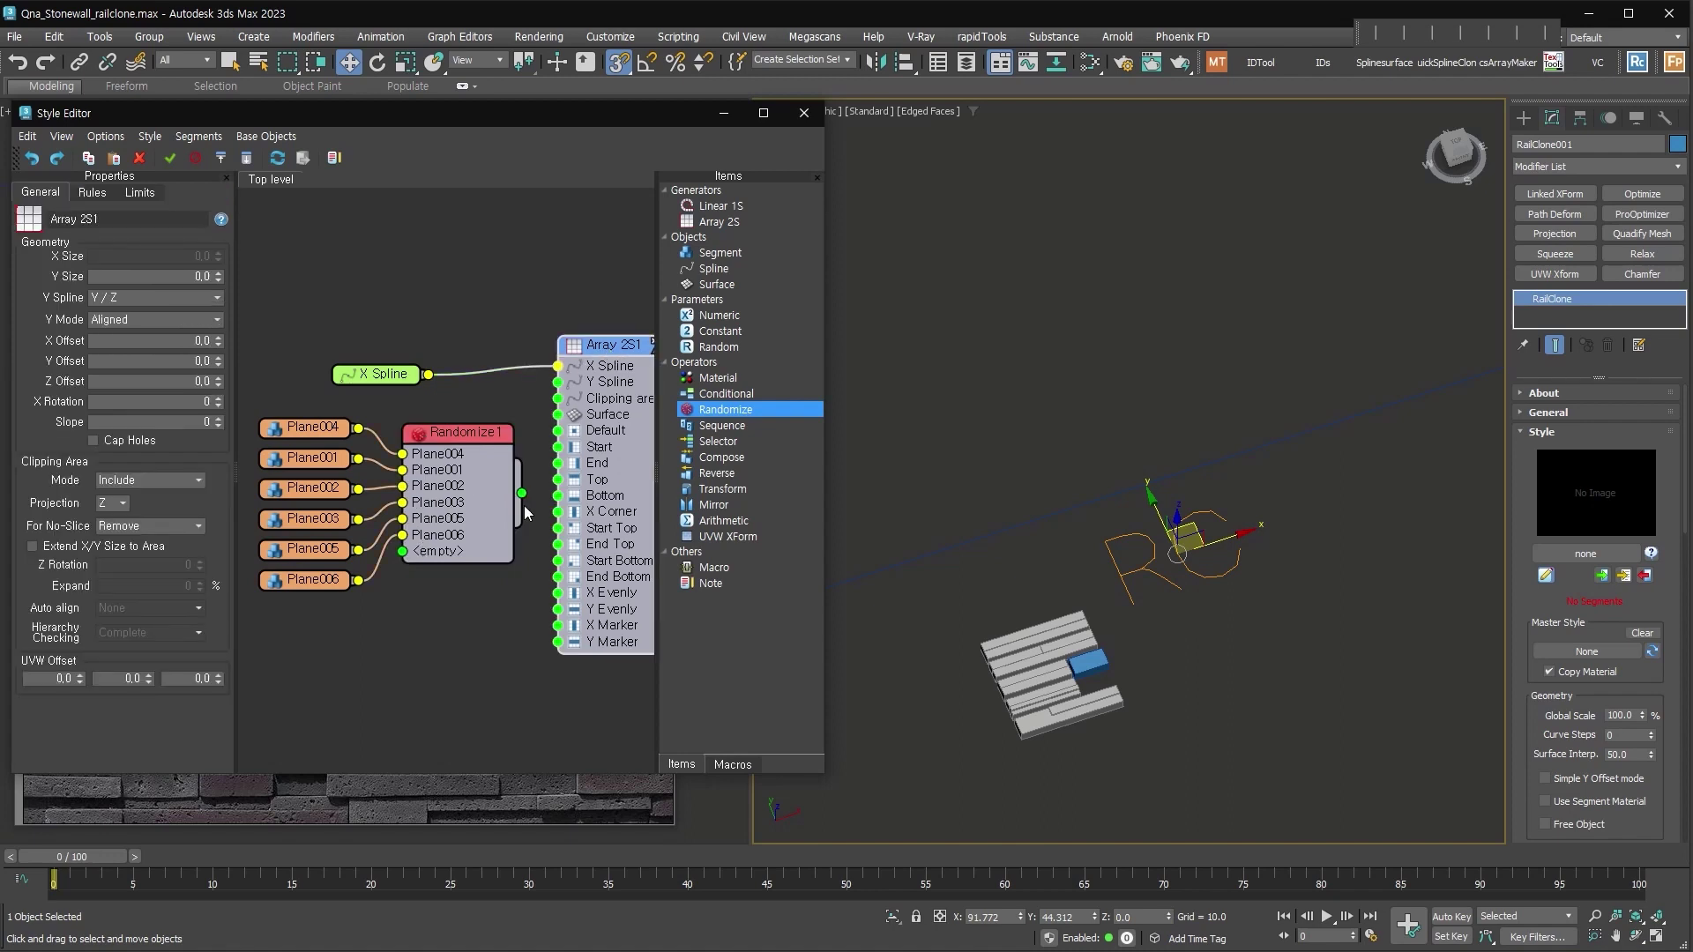
left_click_drag(558, 441, 559, 441)
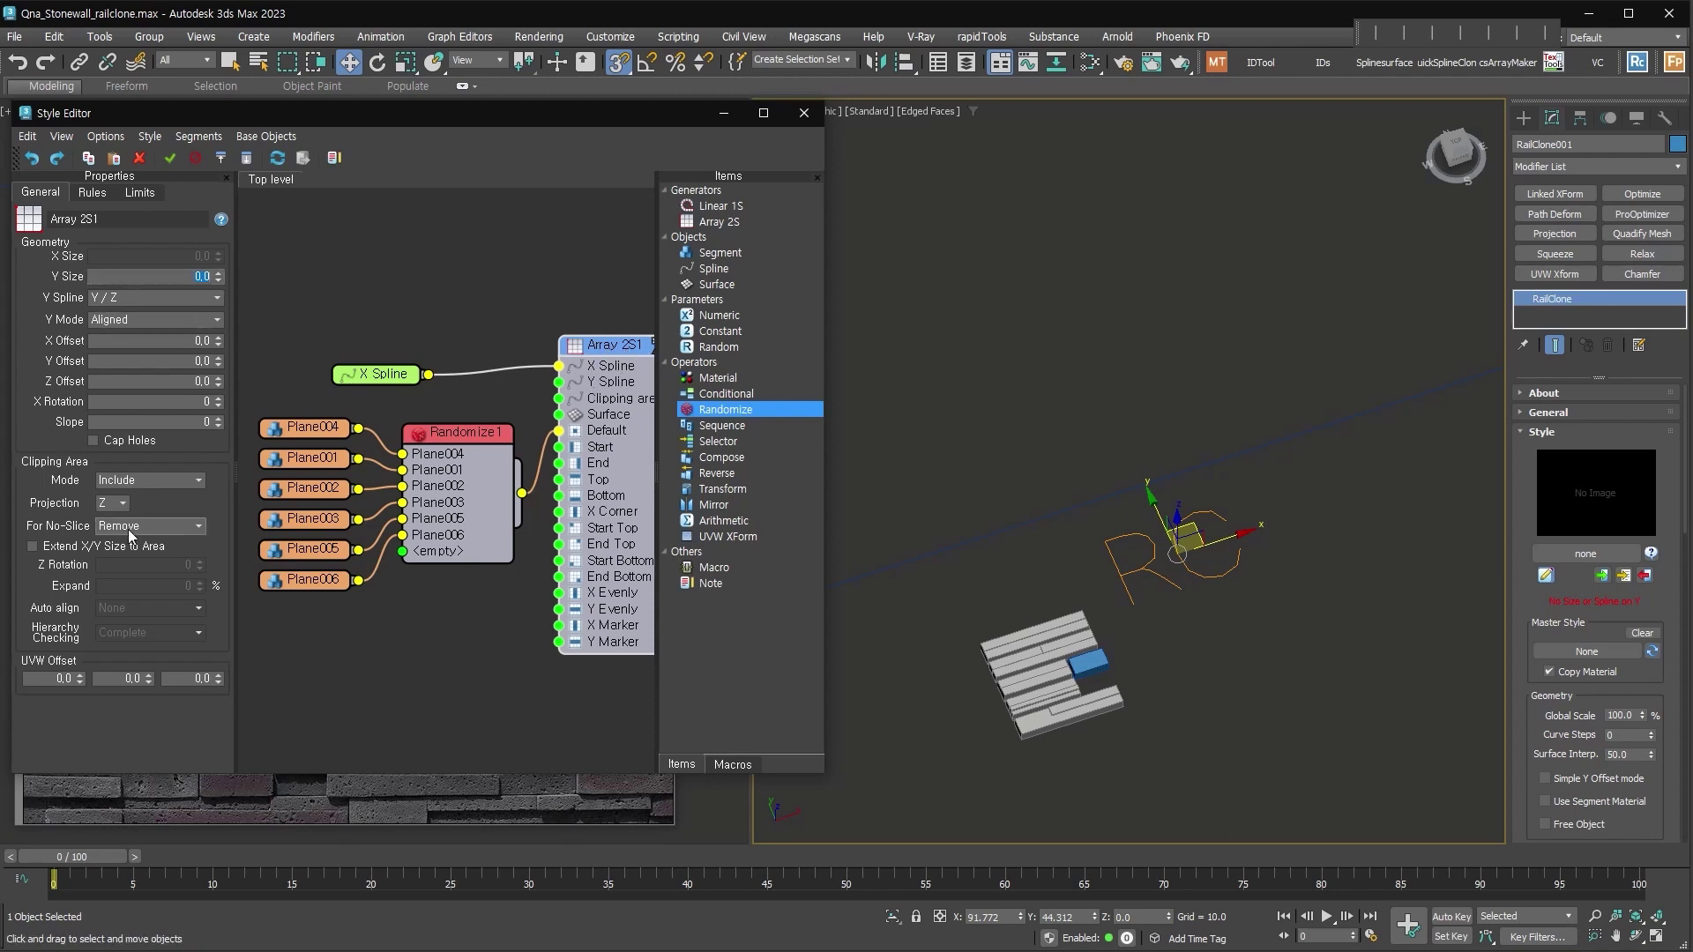
type("500")
key("Return")
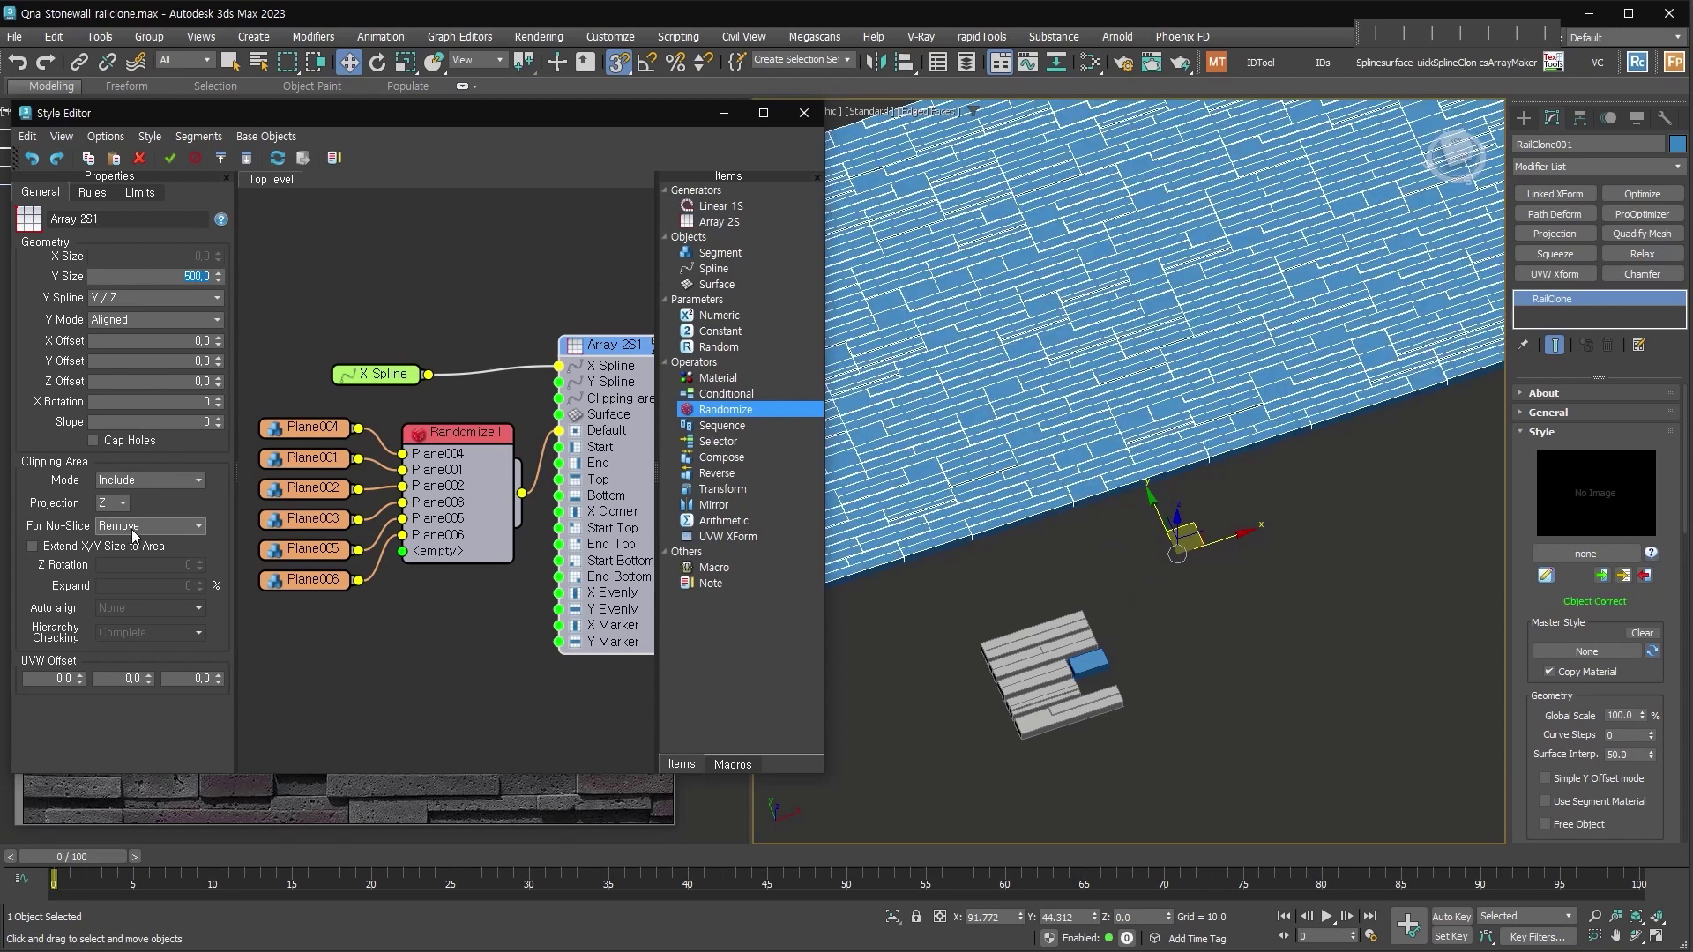
Set the array's X Rotation to 90 so the stone wall stands upright
middle_click_drag(966, 542, 1049, 502, "alt")
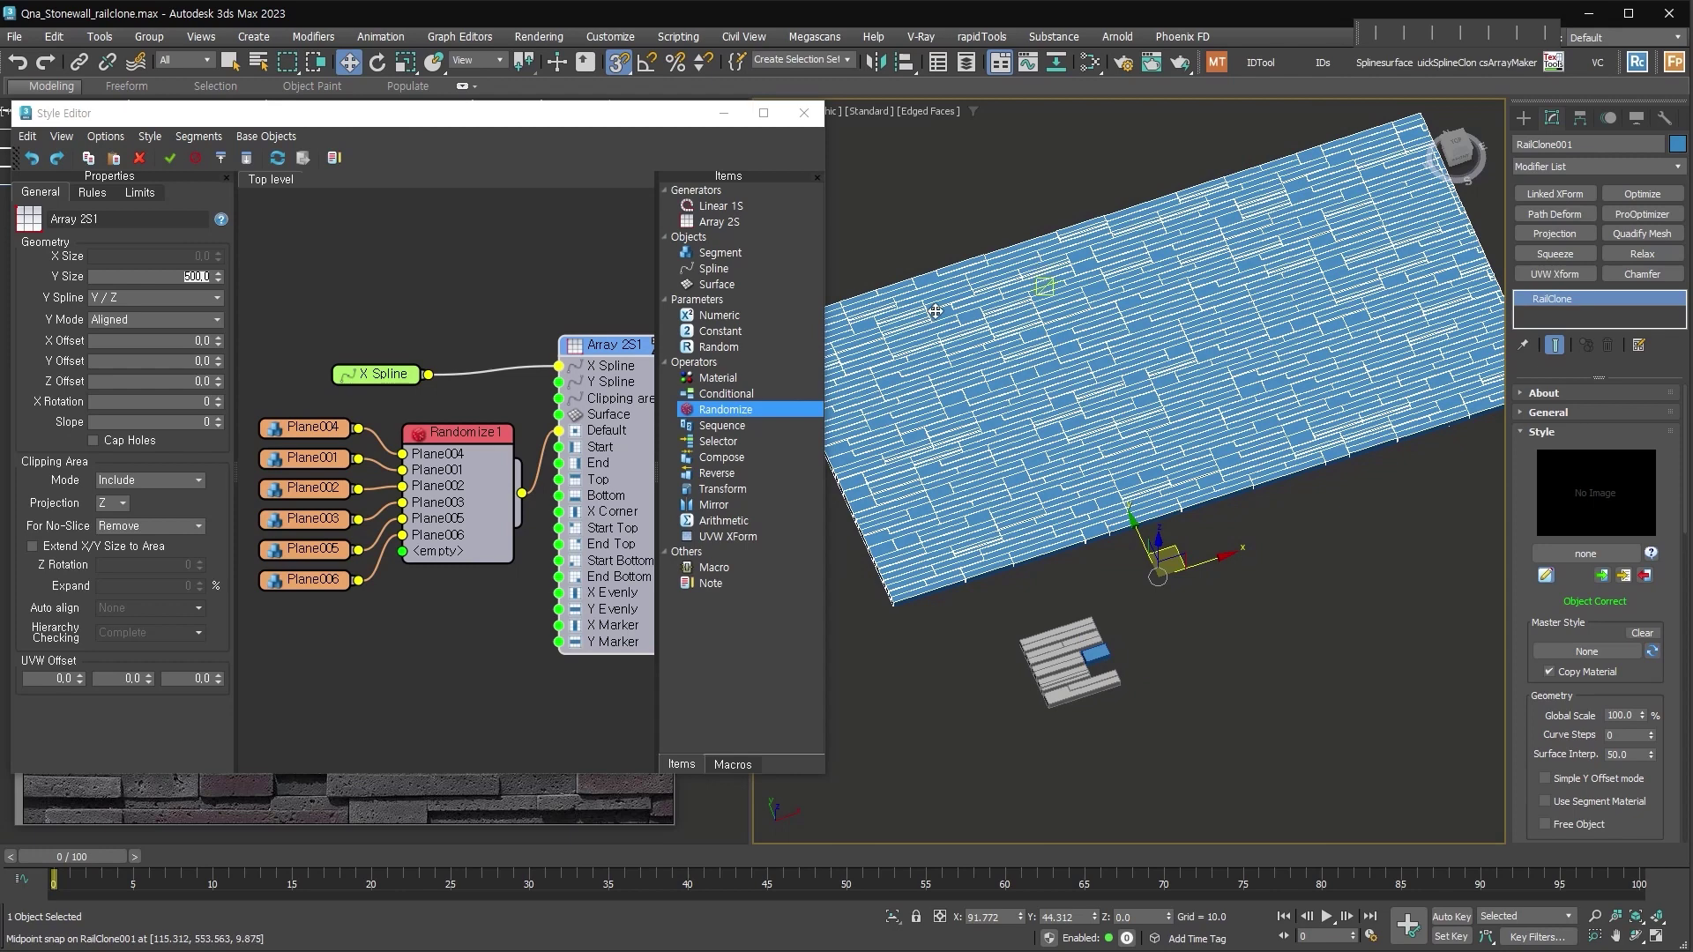
left_click(243, 401)
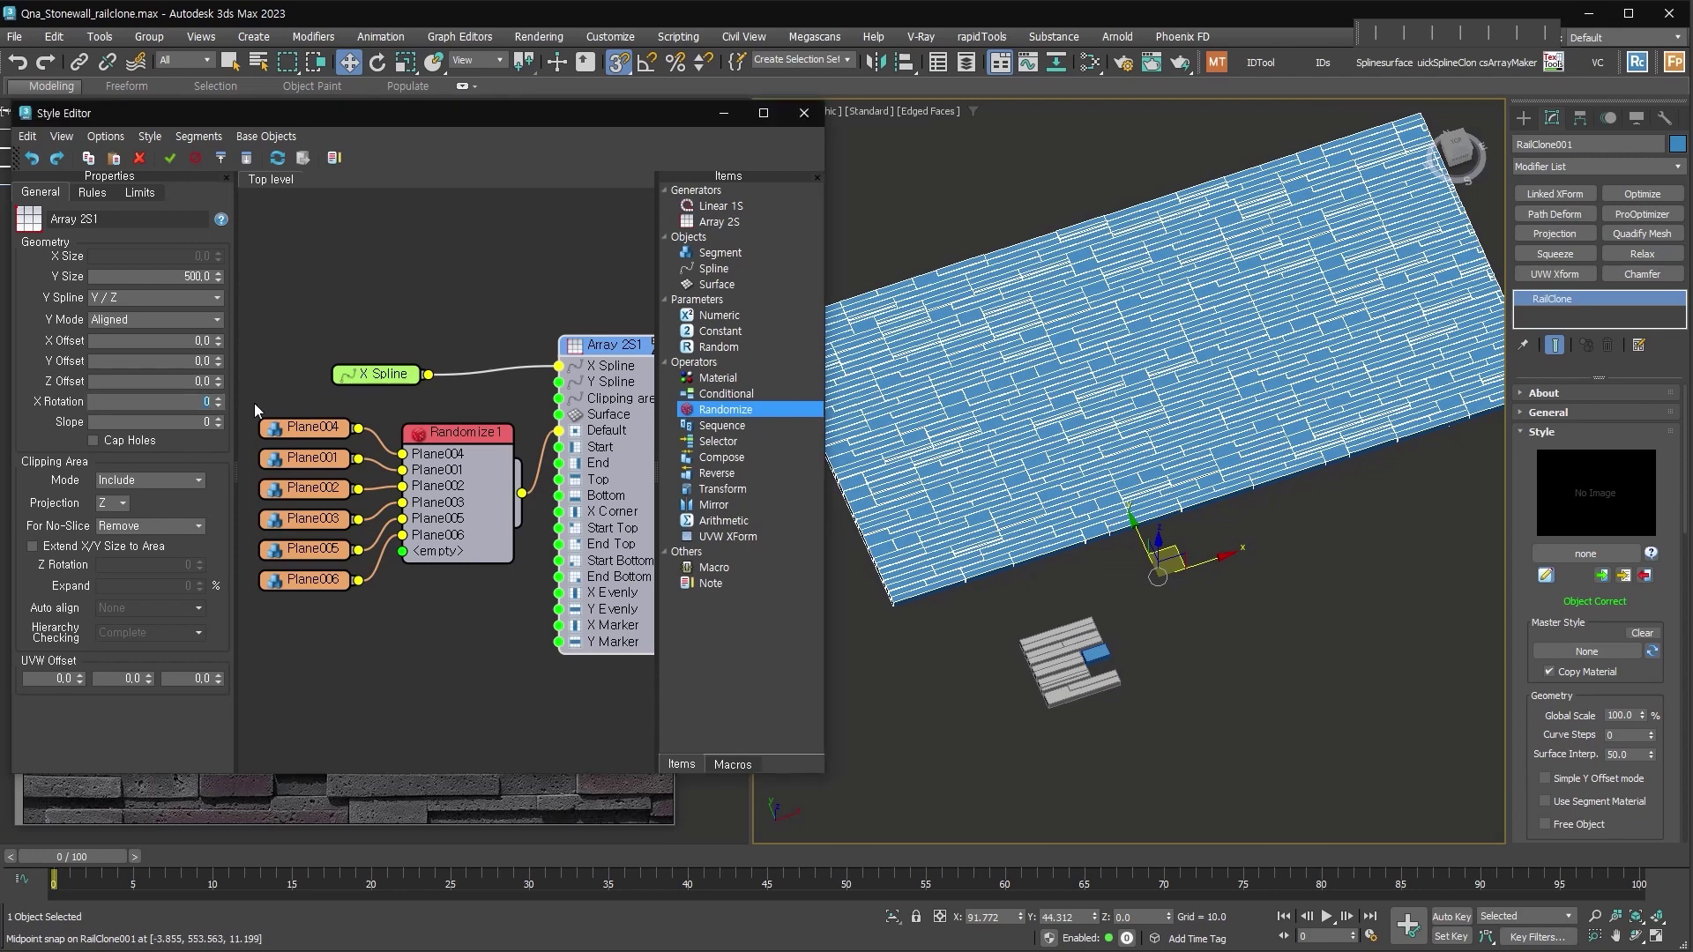
type("90")
key("Return")
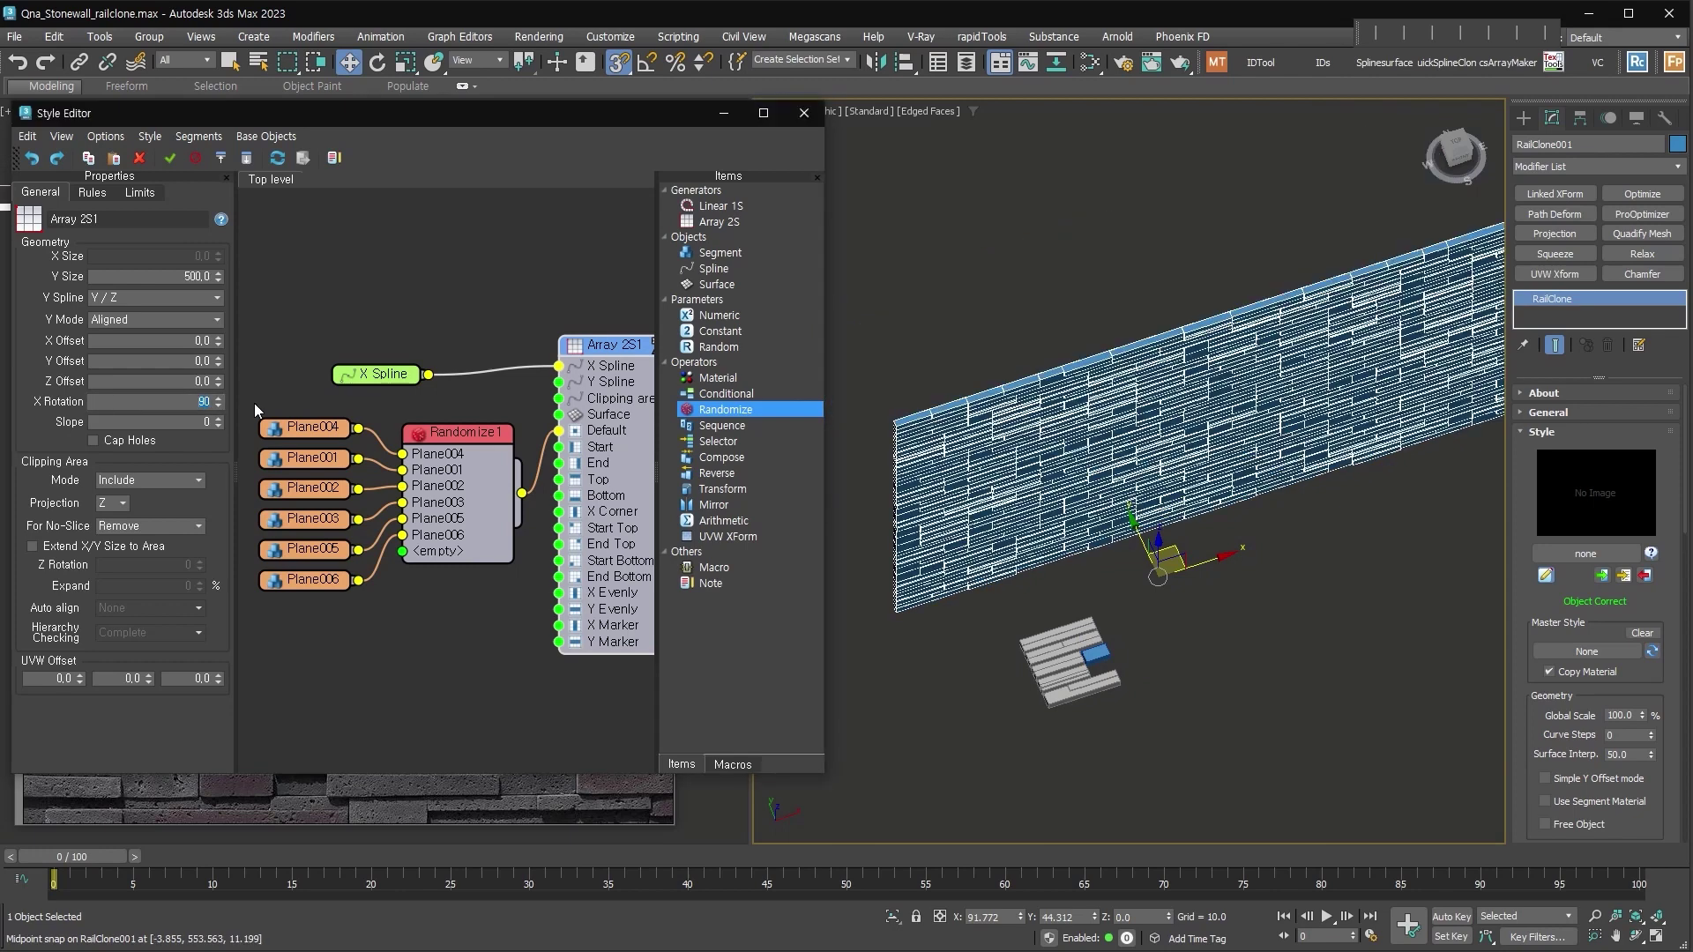
Examine the stone relief and the edge of the upright wall up close and from the side
middle_click_drag(1190, 654, 1146, 617, "alt")
scroll(1170, 584, "up", 2)
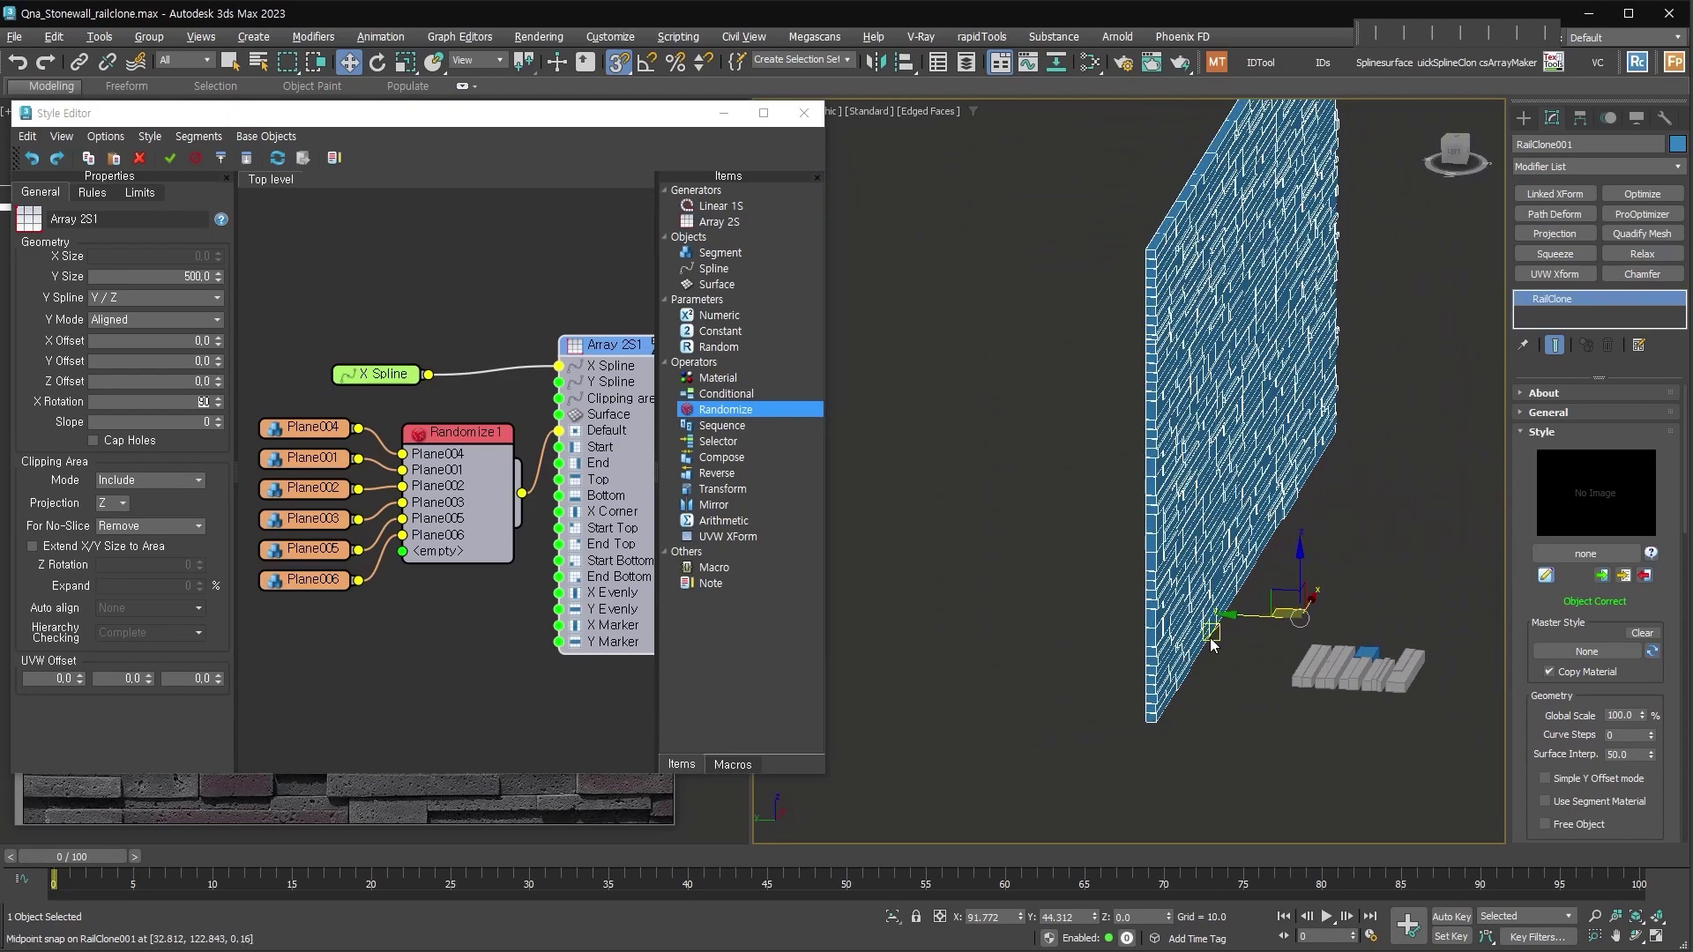
scroll(1146, 617, "up", 5)
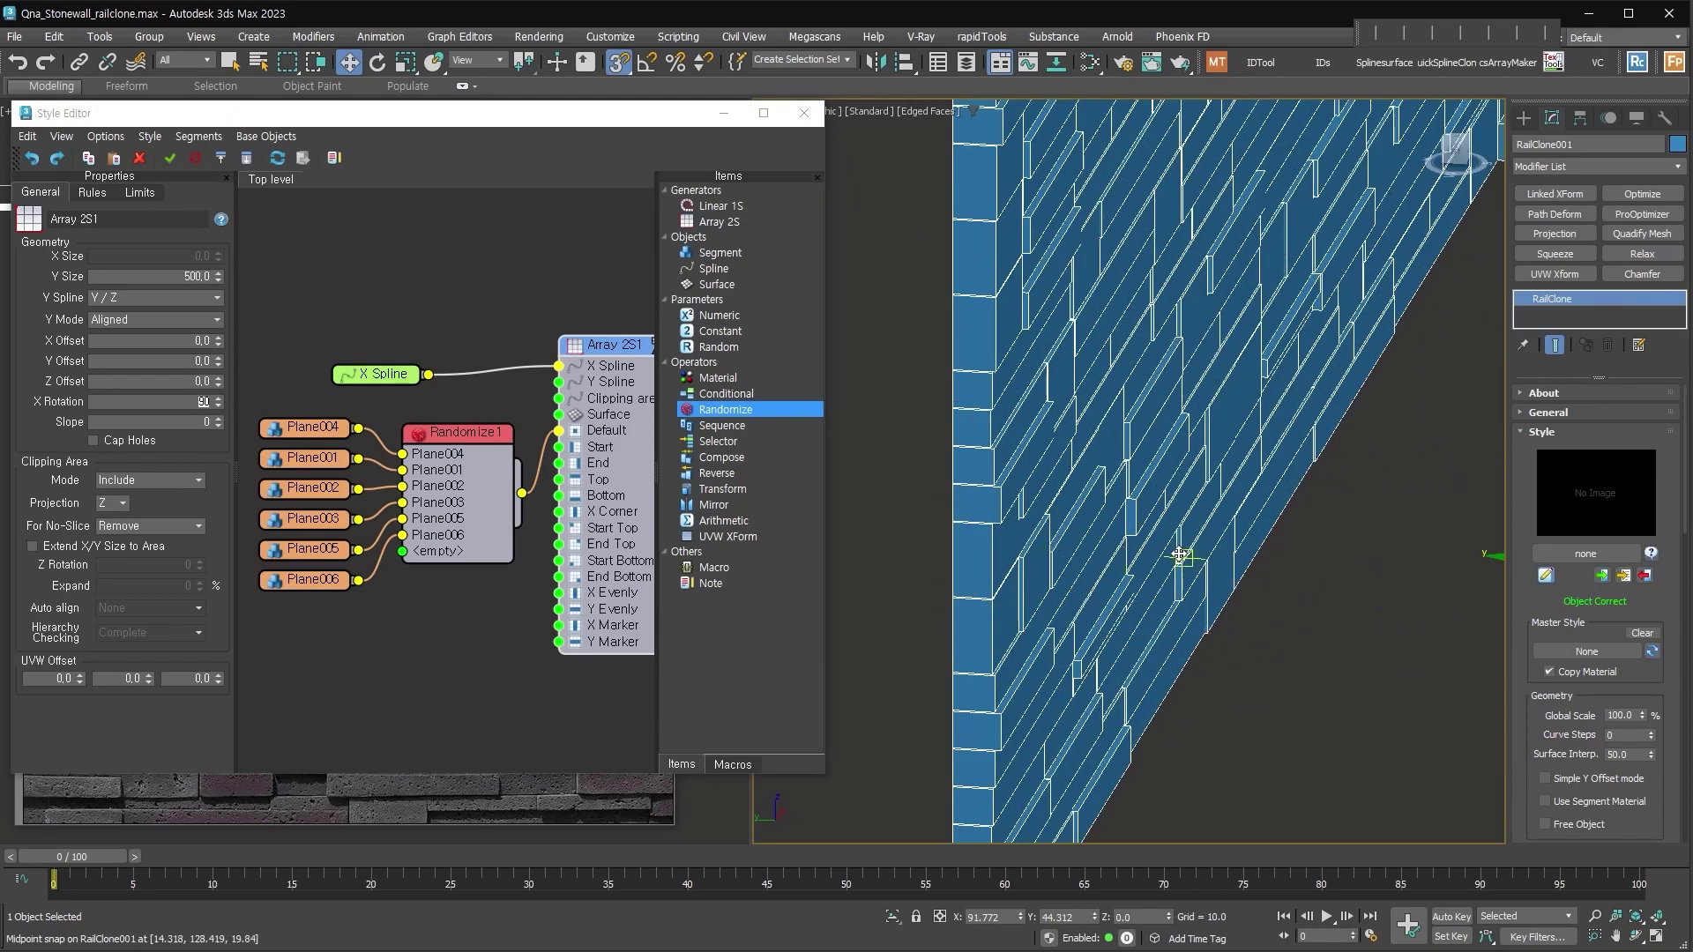
scroll(1181, 554, "down", 5)
middle_click_drag(1182, 555, 1255, 542, "alt")
scroll(1260, 607, "down", 5)
middle_click_drag(1253, 616, 1224, 631)
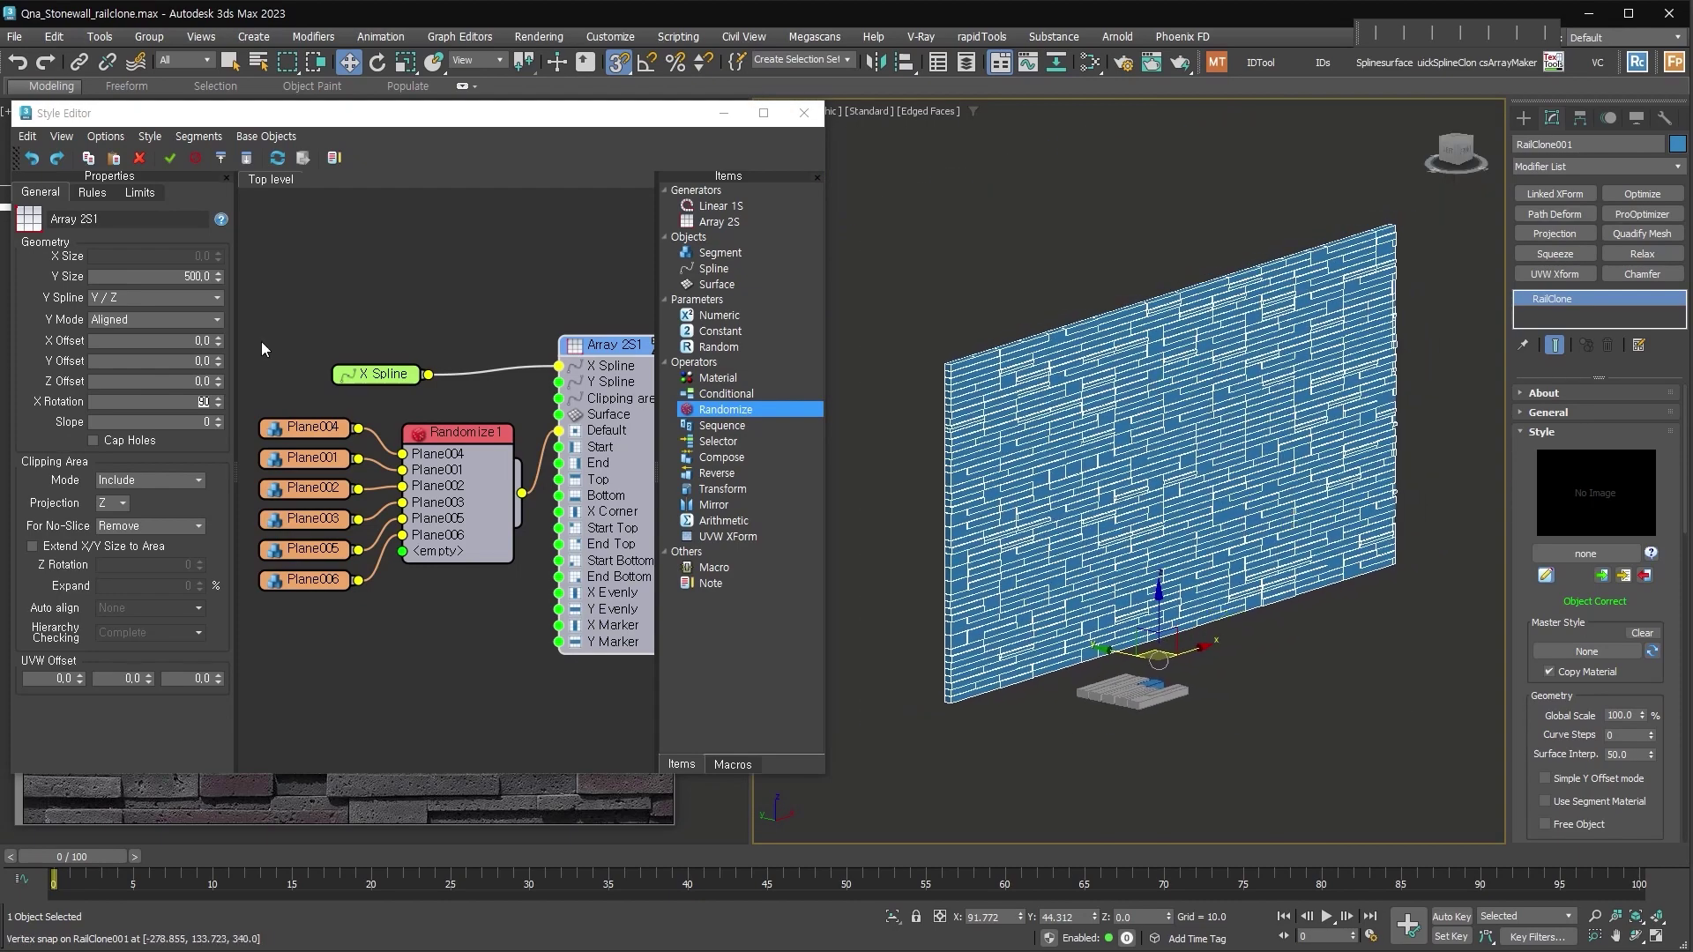
Increase the array's Y Size to 515
left_click_drag(221, 323, 222, 284)
scroll(1109, 539, "up", 3)
middle_click_drag(1109, 539, 1055, 546)
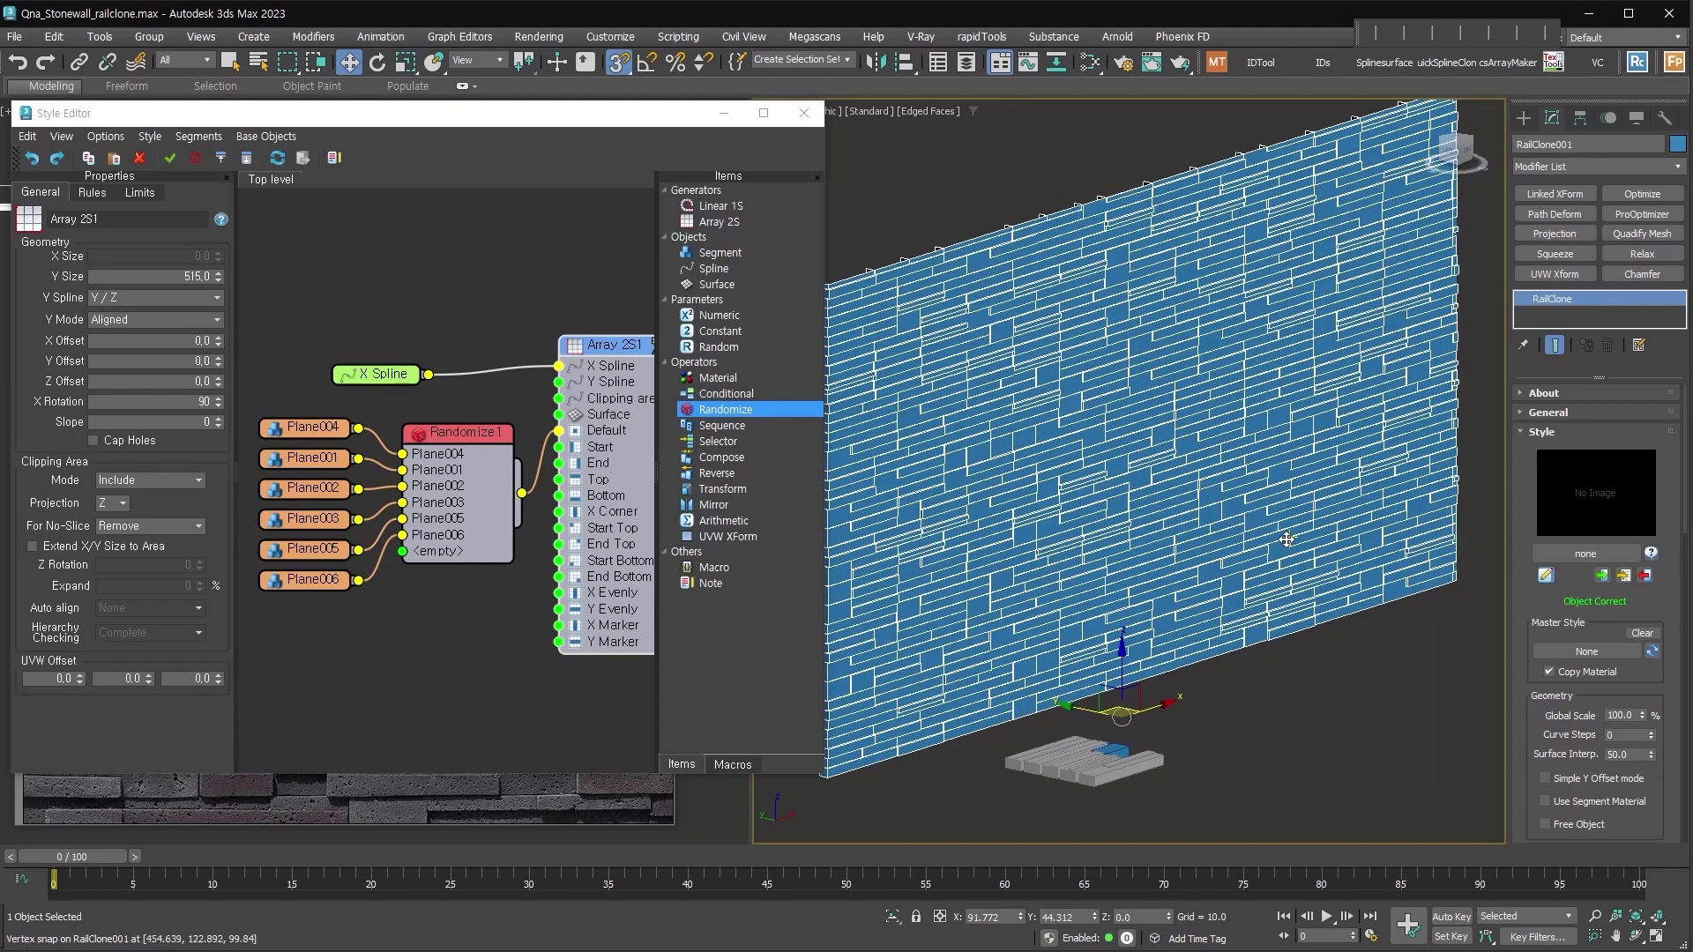
scroll(1285, 538, "down", 3)
middle_click_drag(1373, 643, 1299, 644, "alt")
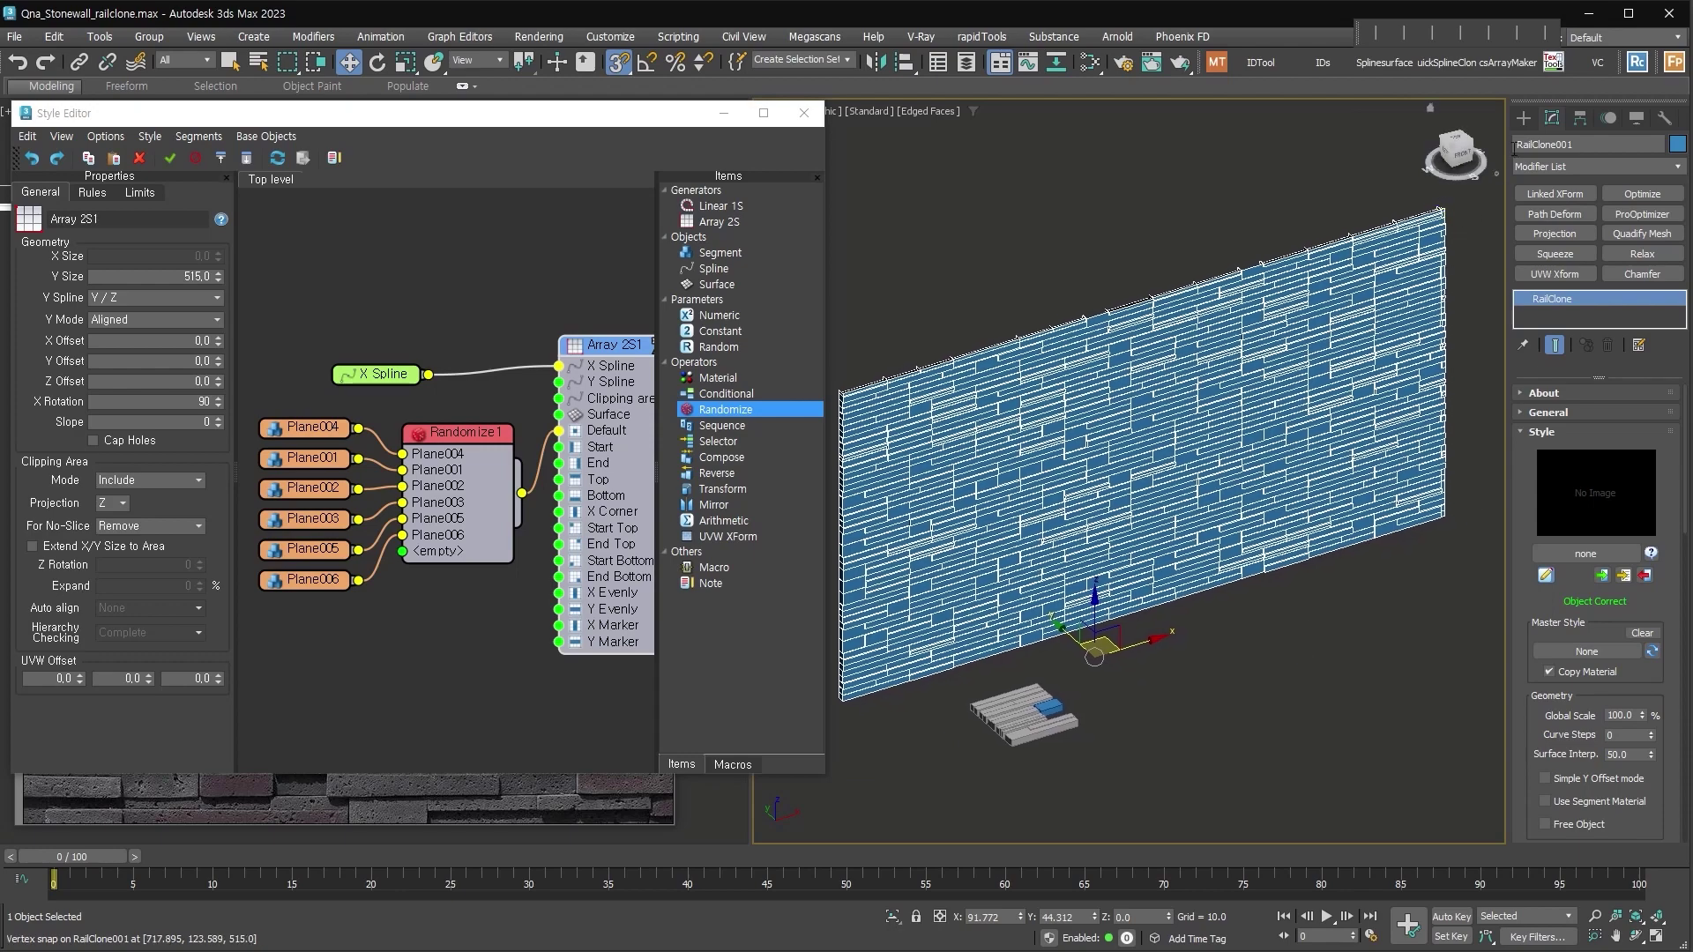
Draw an arc spline with a radius of about 977 beside the straight wall
left_click(1524, 119)
left_click(1545, 148)
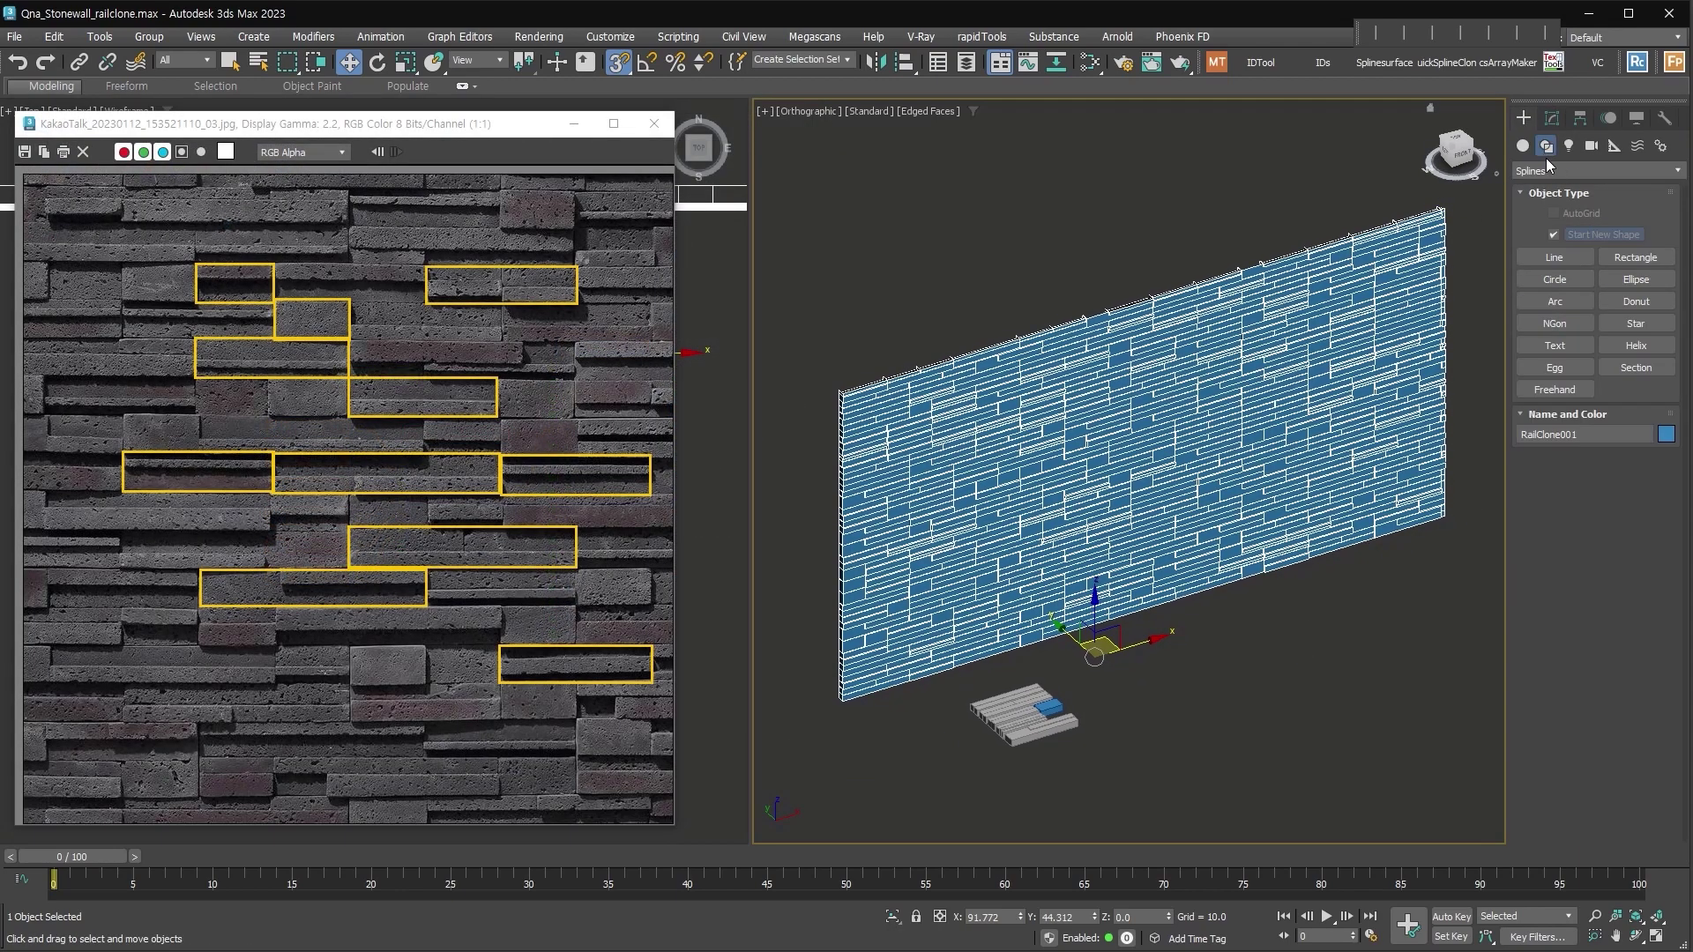
left_click(1567, 300)
scroll(1027, 666, "down", 3)
middle_click_drag(1032, 671, 1016, 652)
middle_click_drag(1287, 575, 911, 638, "alt")
left_click_drag(957, 603, 1475, 422)
left_click(1390, 415)
middle_click_drag(1390, 415, 1169, 600, "alt")
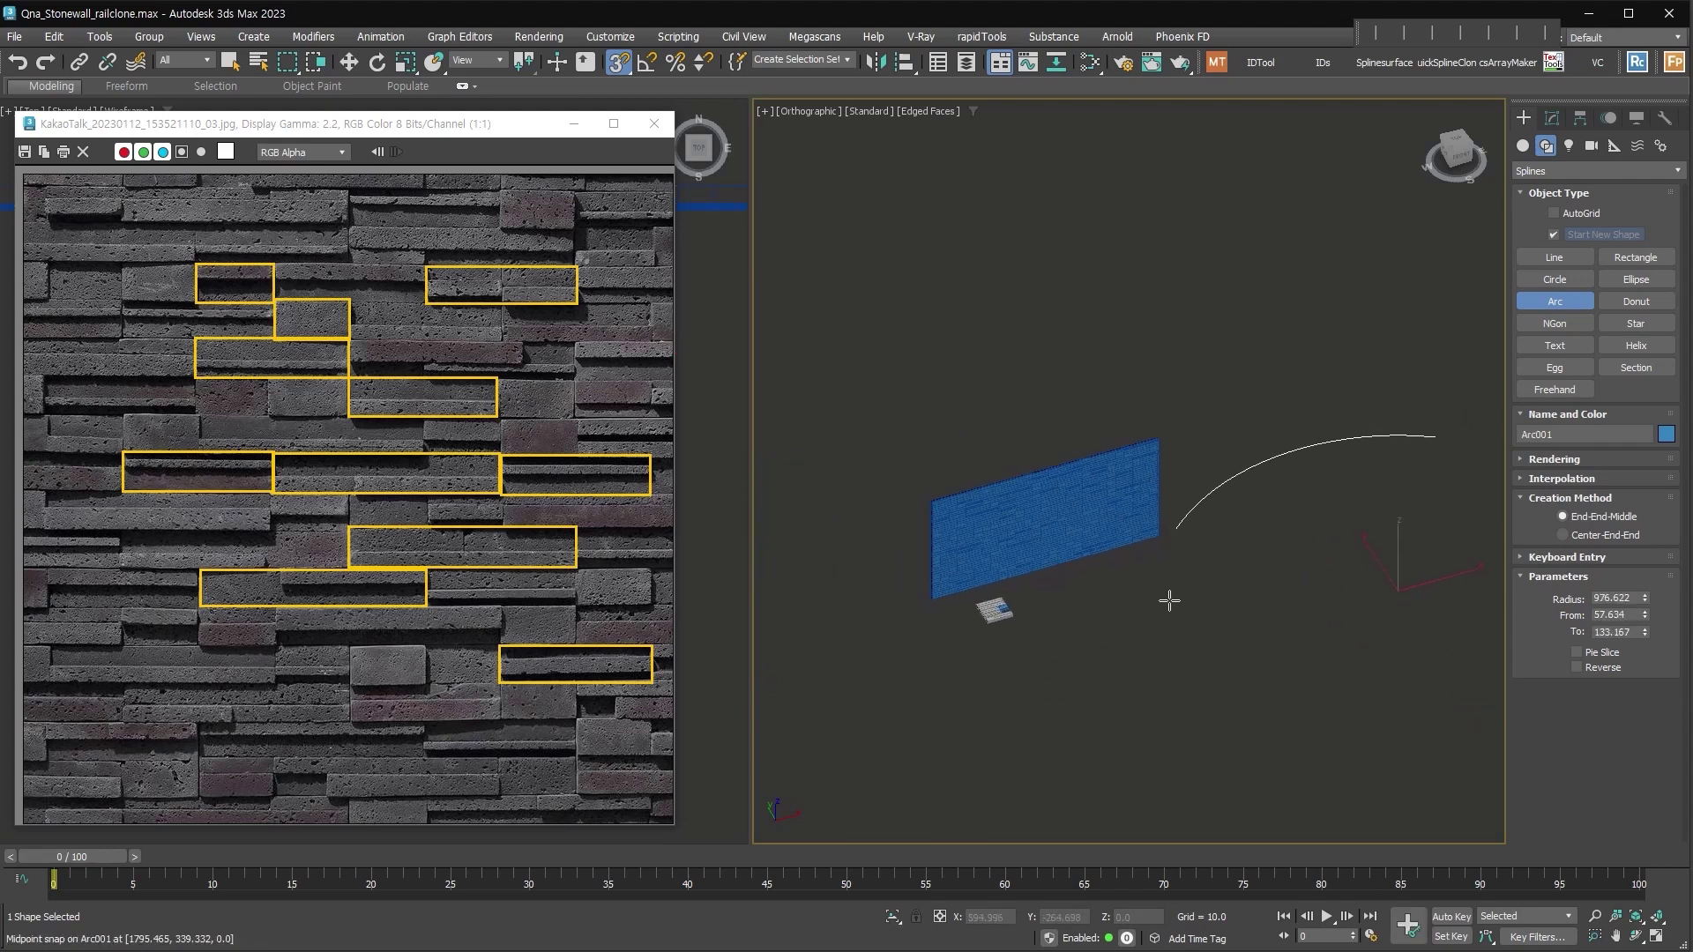
key("w")
Reopen the wall's RailClone style and replace the X Spline node's object with the new arc, Arc001
left_click(1149, 510)
scroll(1155, 507, "up", 4)
middle_click_drag(1155, 507, 1136, 515)
left_click(1551, 119)
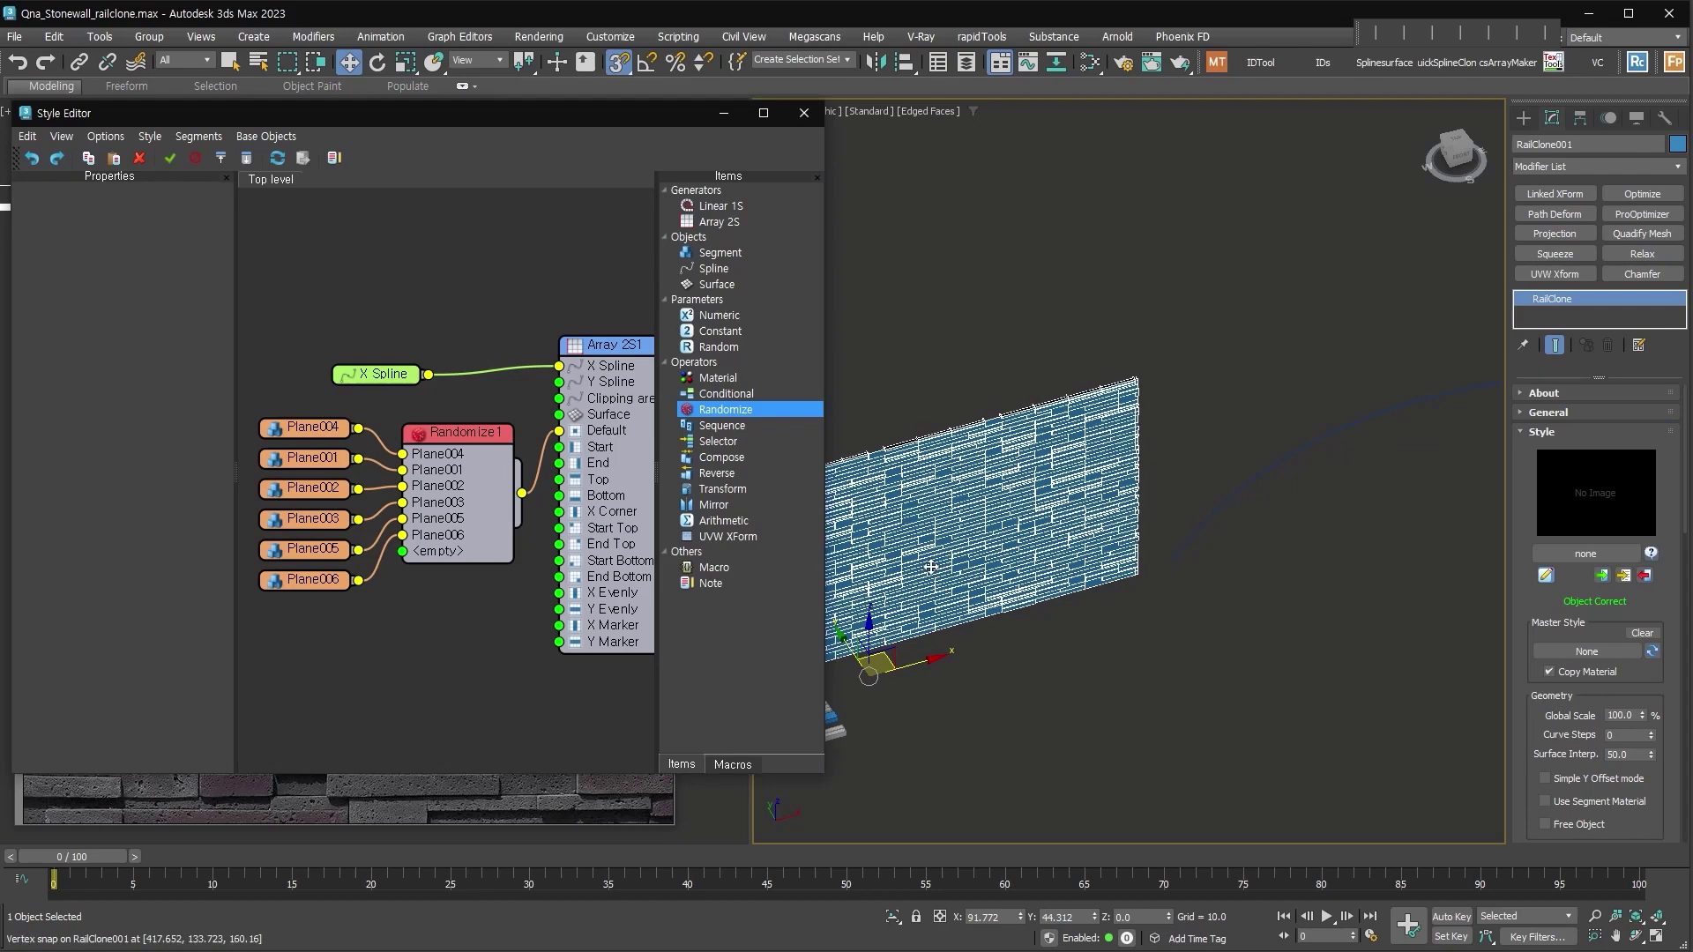
left_click(394, 373)
left_click(203, 229)
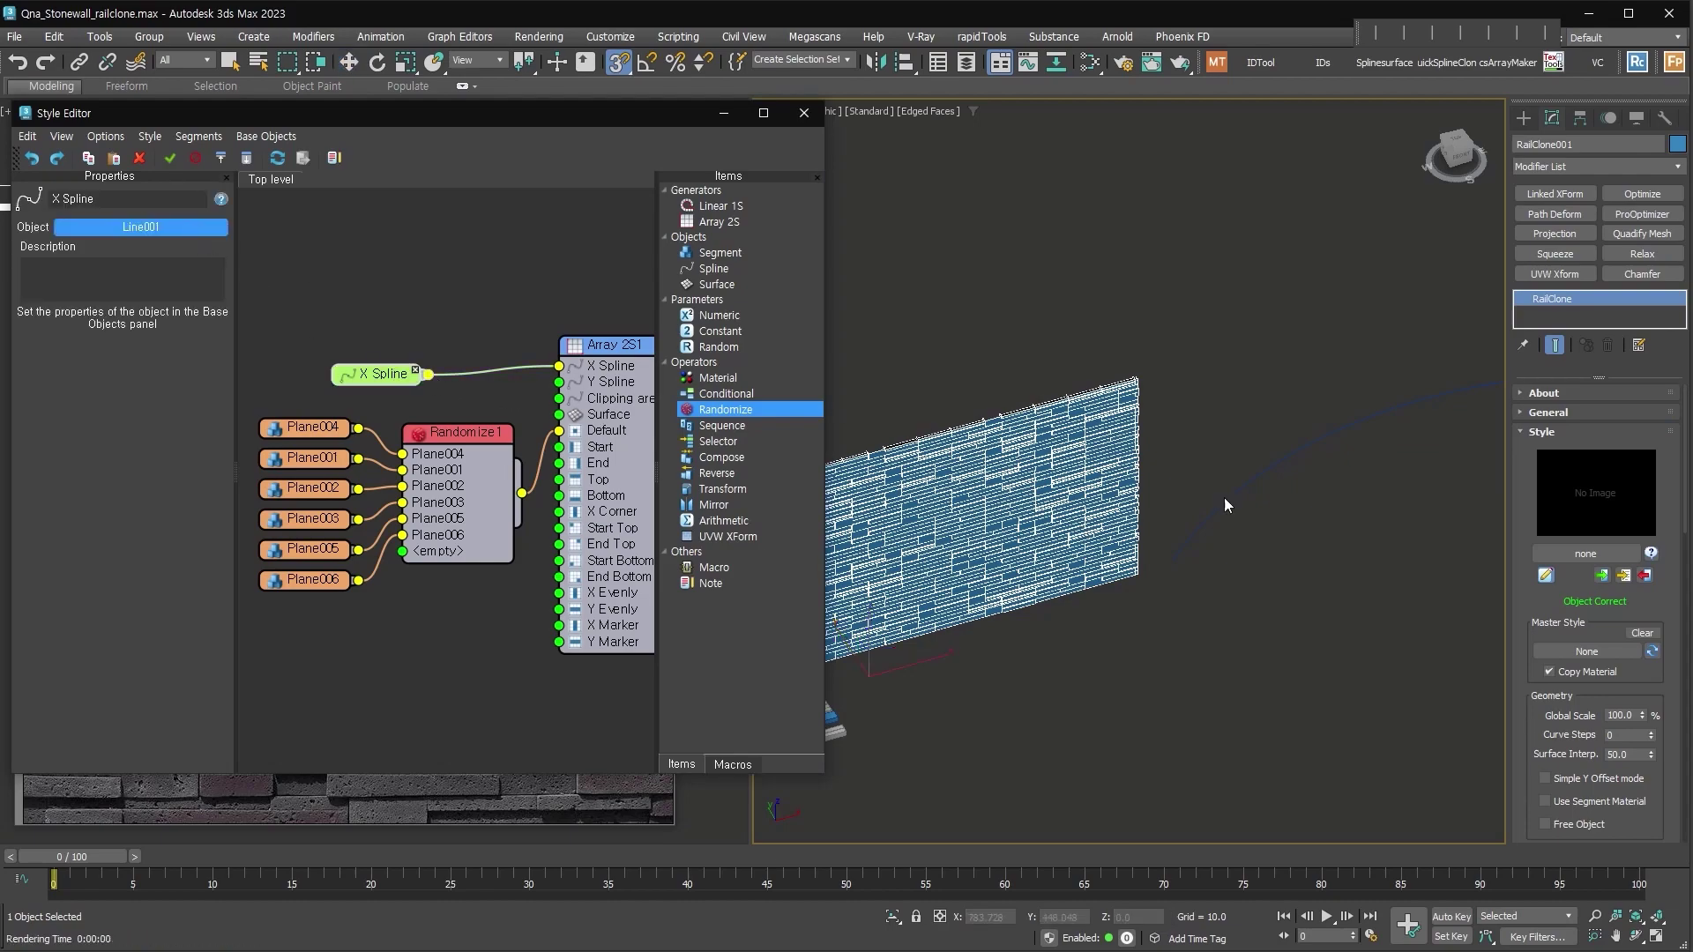
left_click(1303, 447)
middle_click_drag(1433, 568, 1157, 563)
scroll(951, 536, "up", 3)
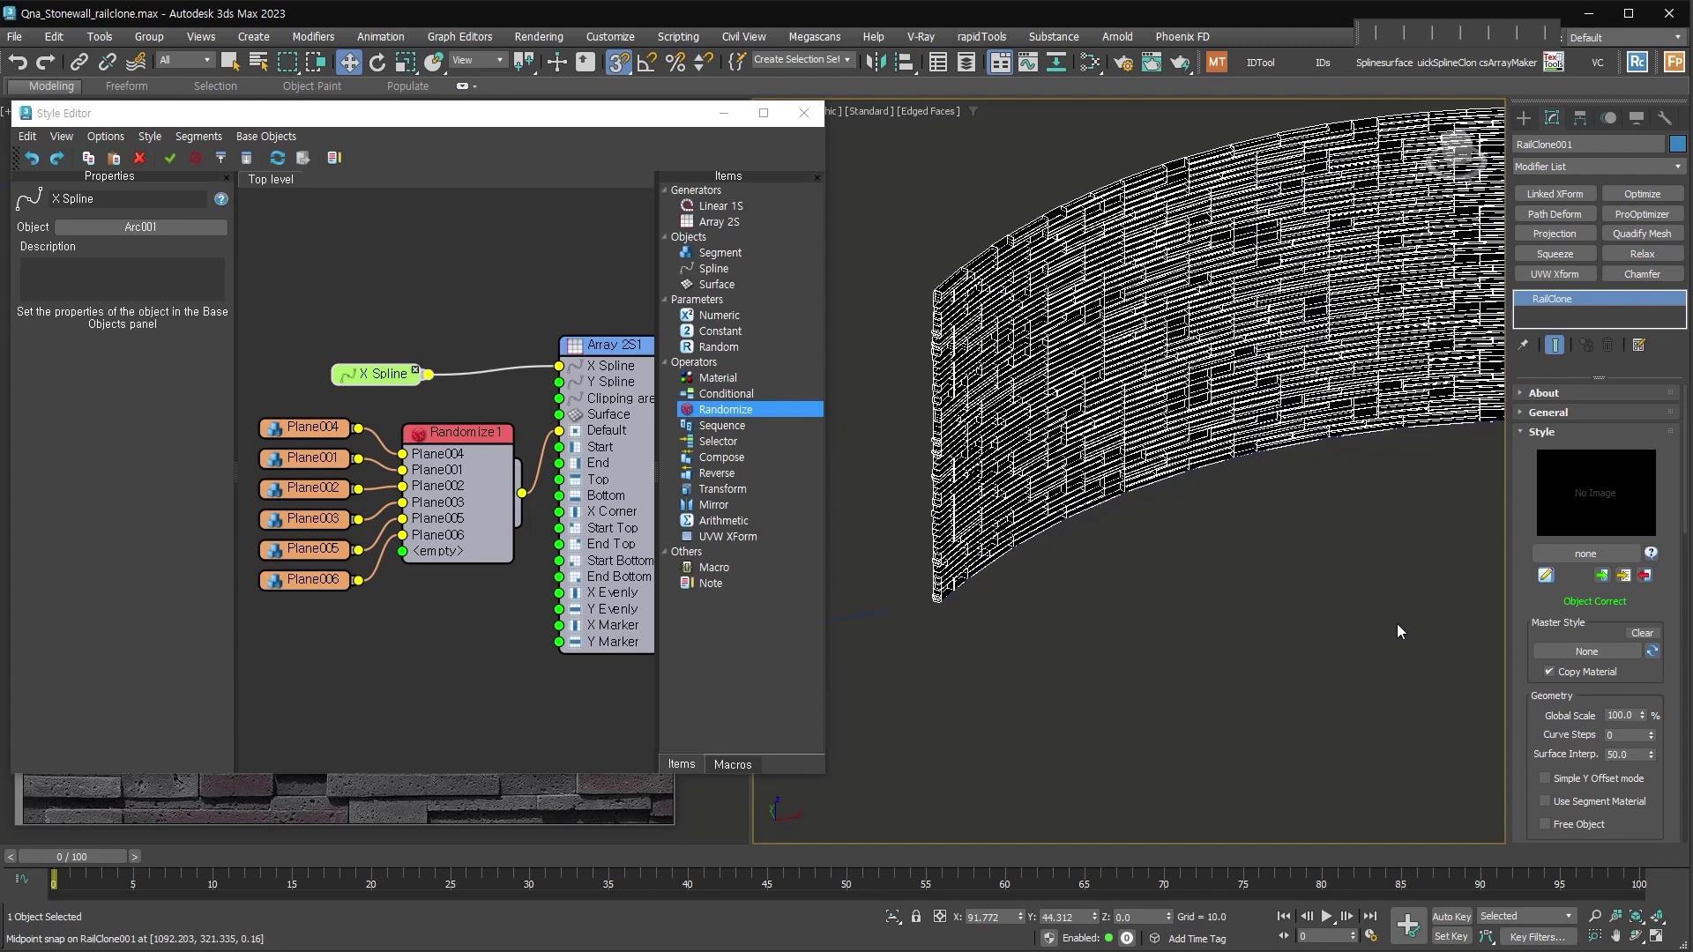
Set the RailClone wall's viewport display to Mesh and switch the X Spline node's object back to the straight line, Line001
scroll(1543, 621, "down", 5)
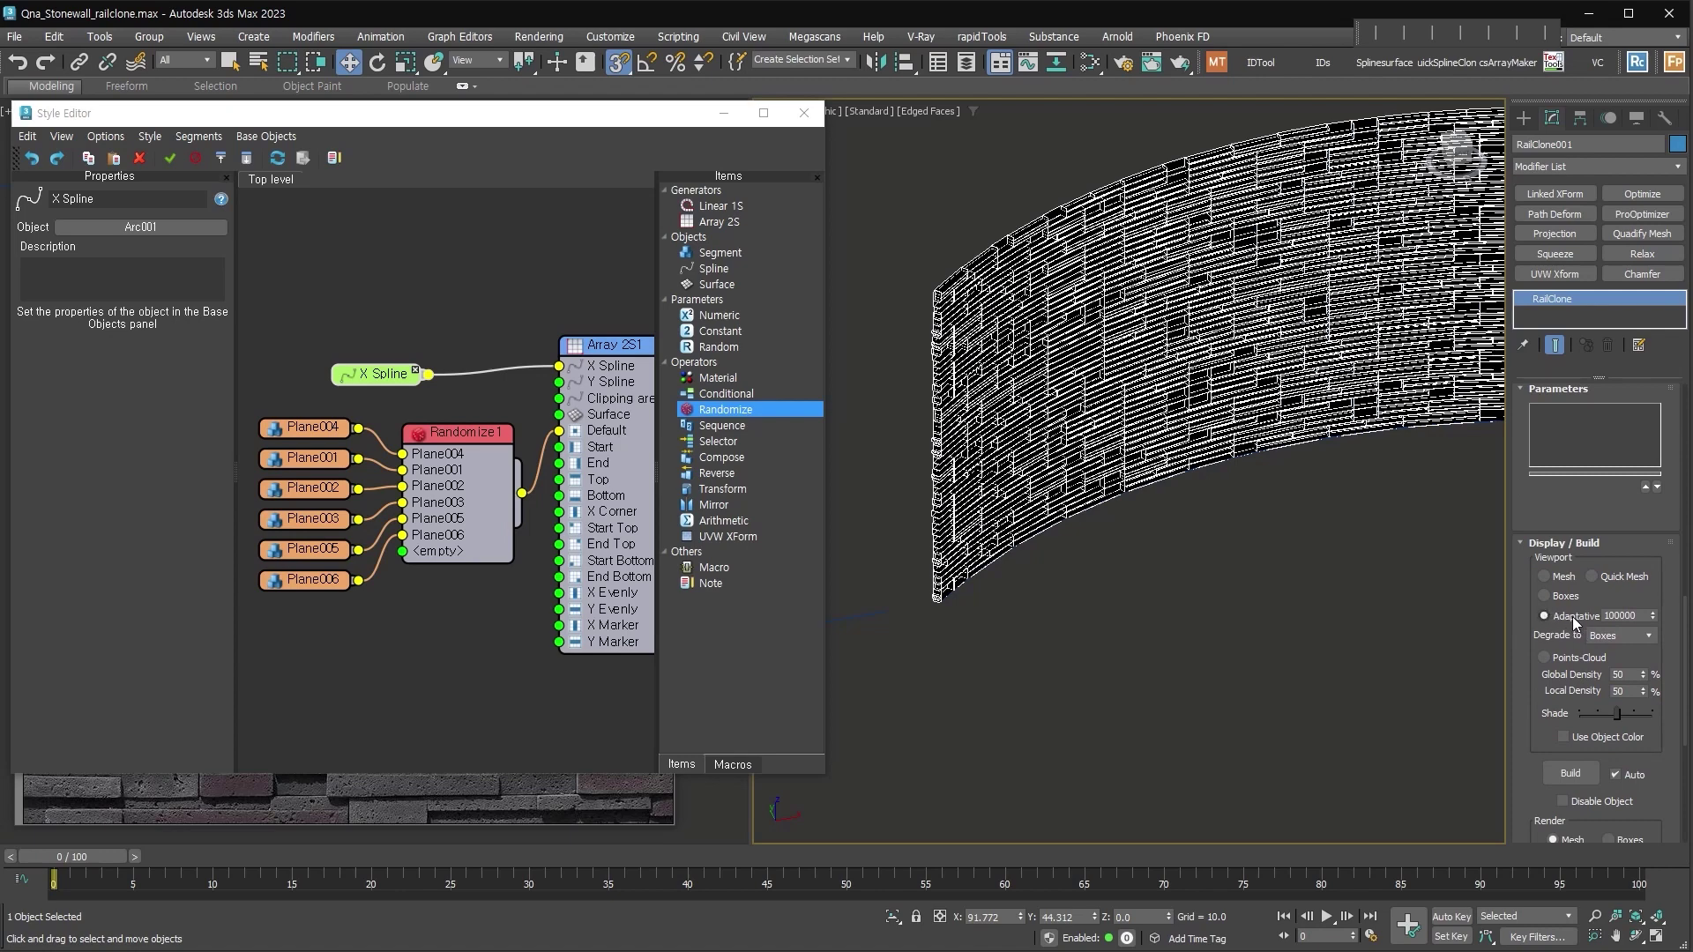
left_click(1524, 118)
middle_click_drag(1133, 587, 1468, 525)
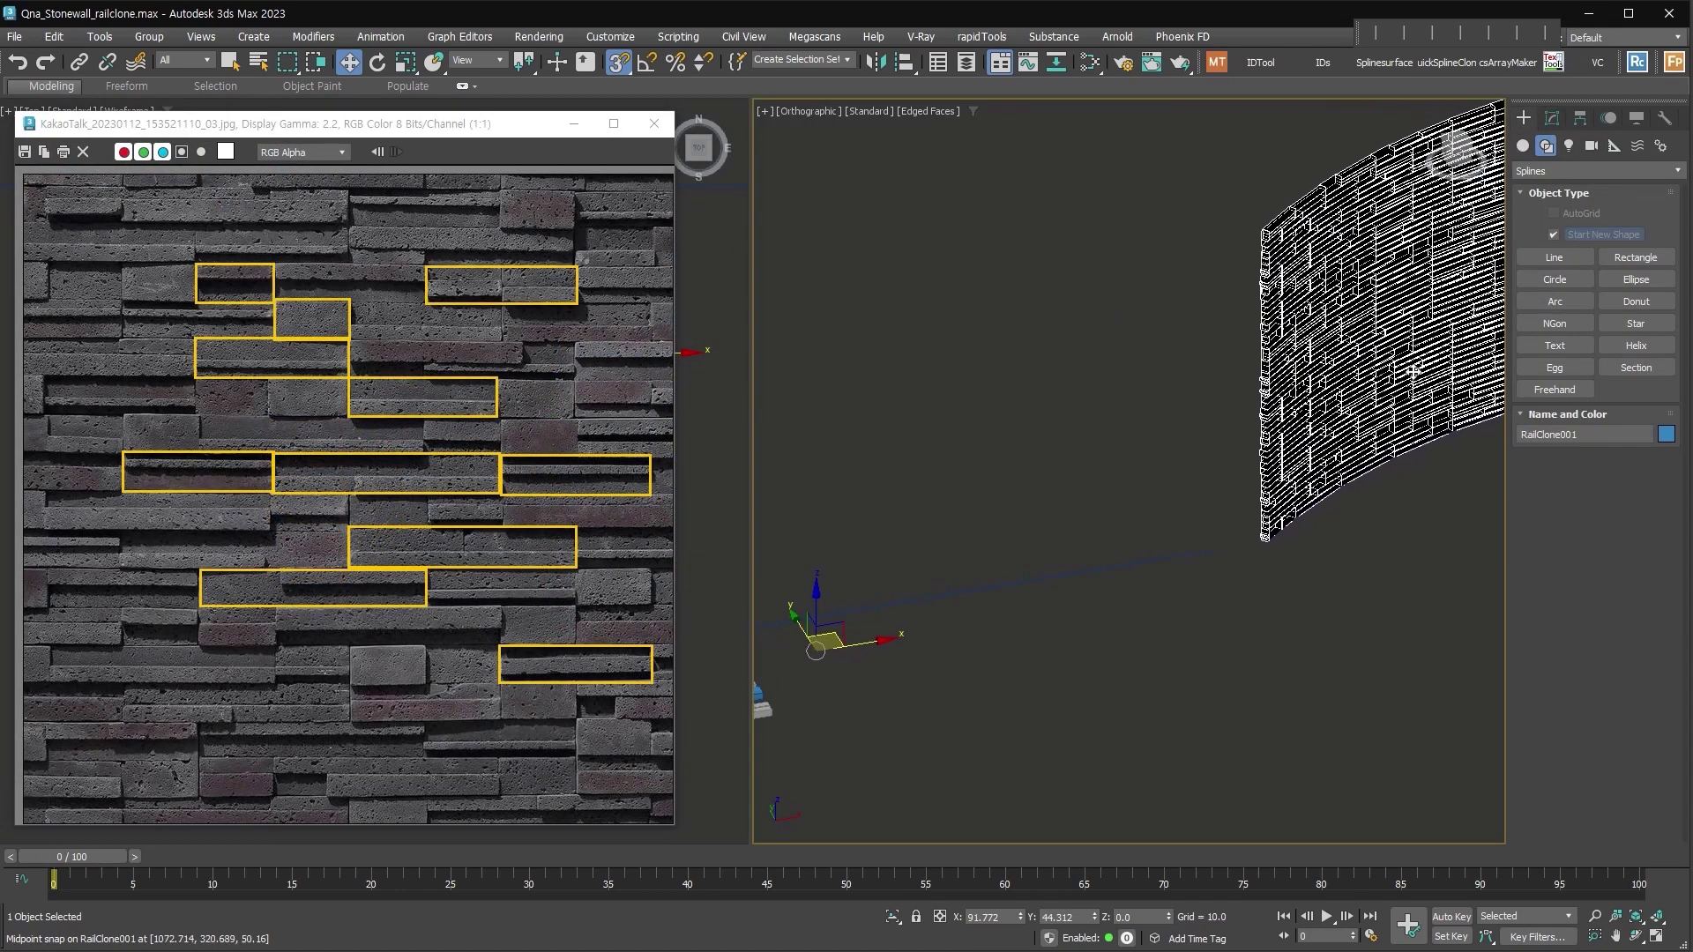
left_click(1552, 118)
left_click(178, 229)
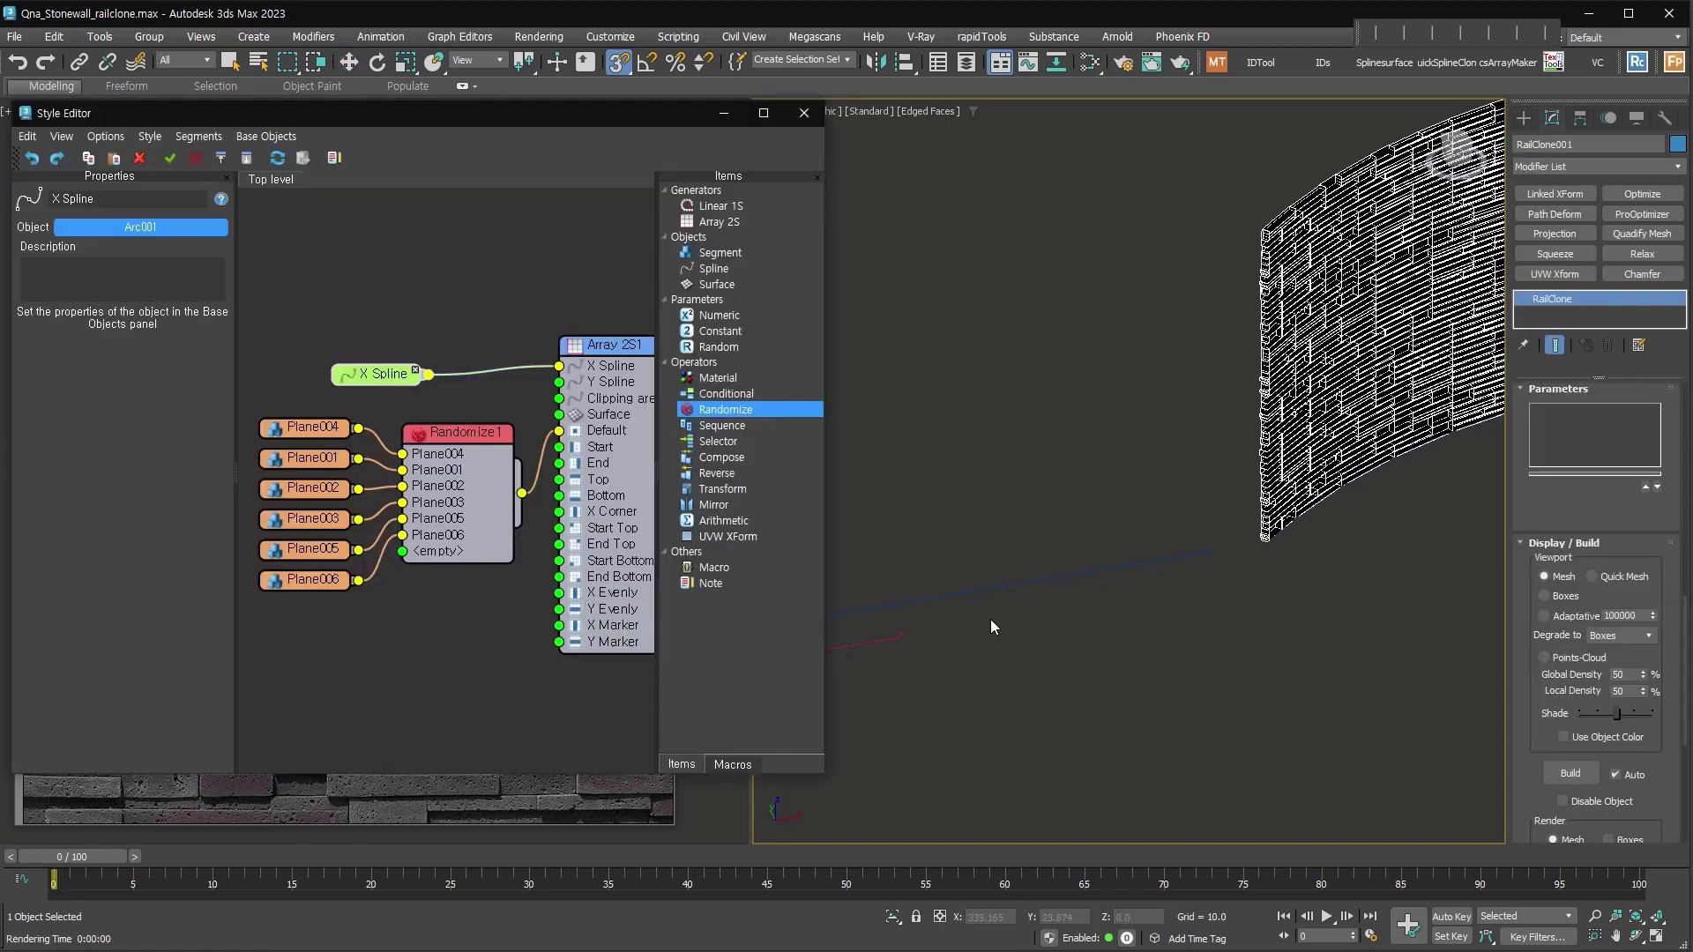
left_click(1015, 586)
middle_click_drag(1113, 655, 1304, 650)
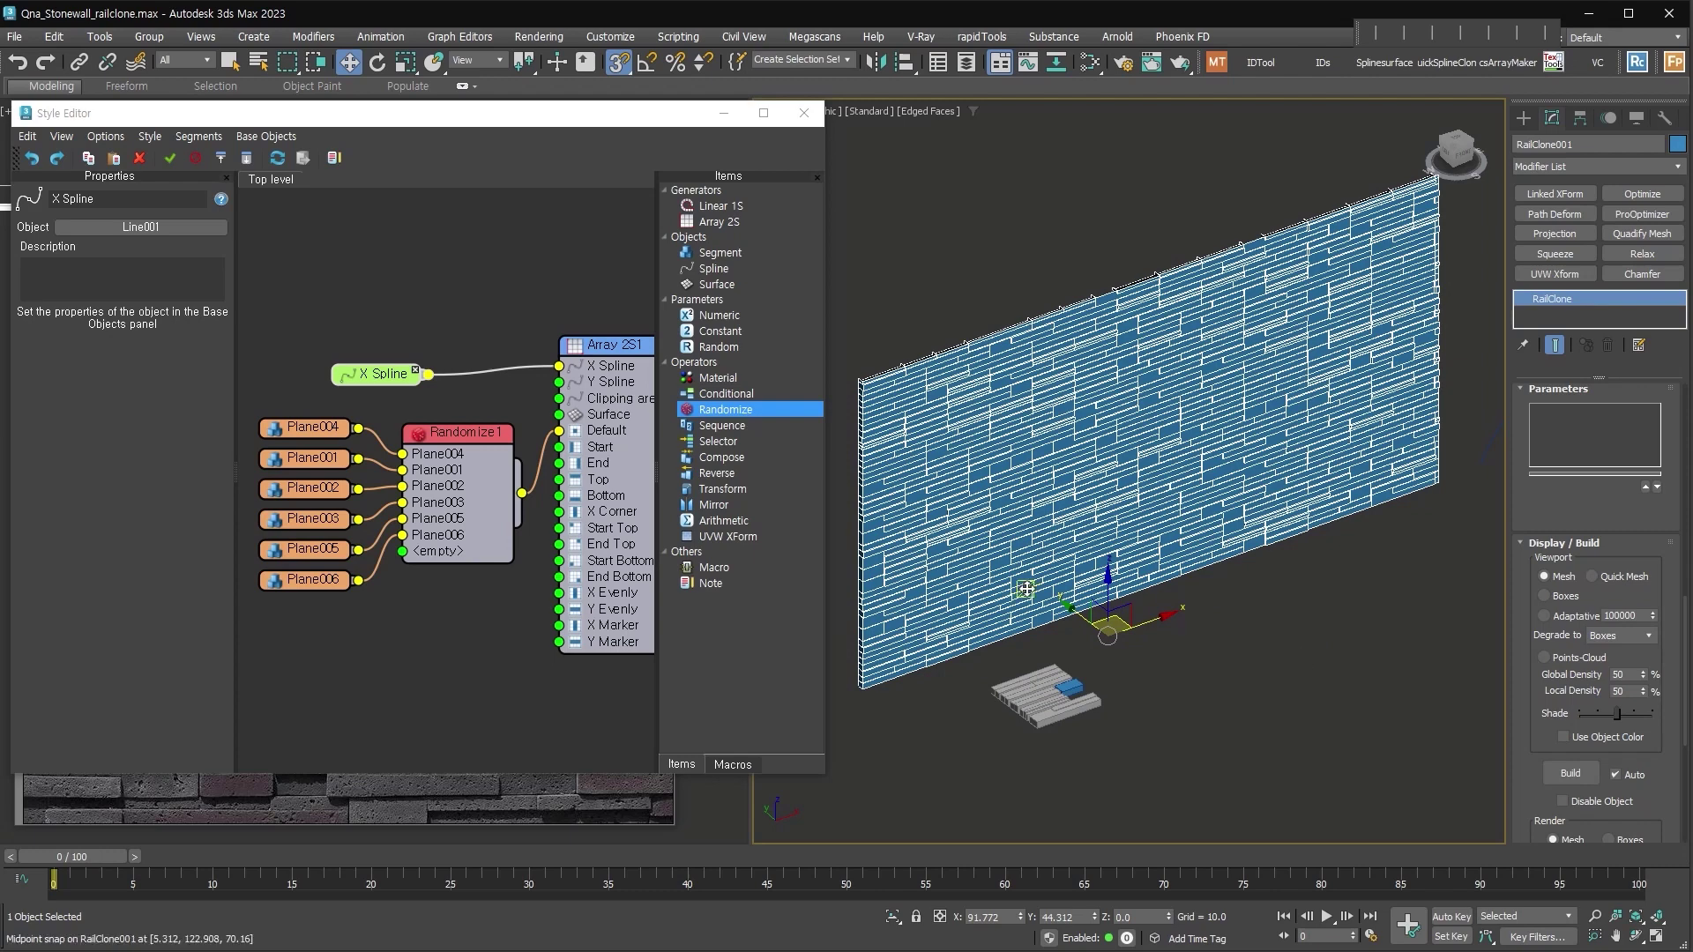
Select the six source stone pieces in front of the wall and open the Slate Material Editor
scroll(1057, 631, "up", 5)
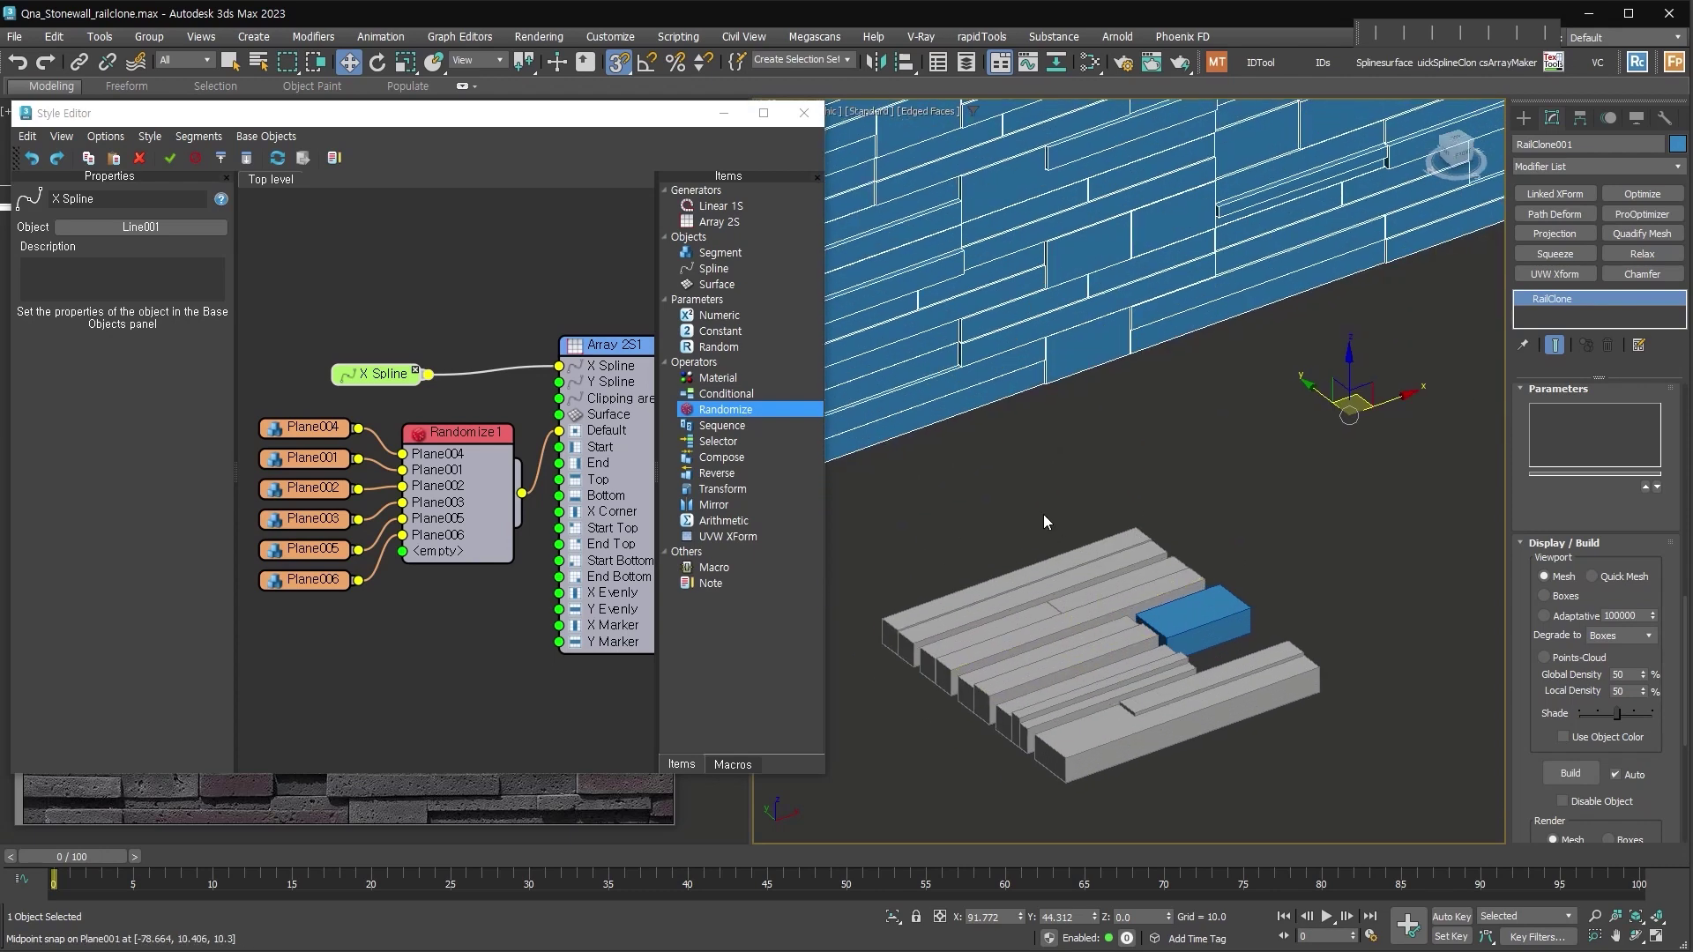
middle_click_drag(1042, 635, 1094, 492)
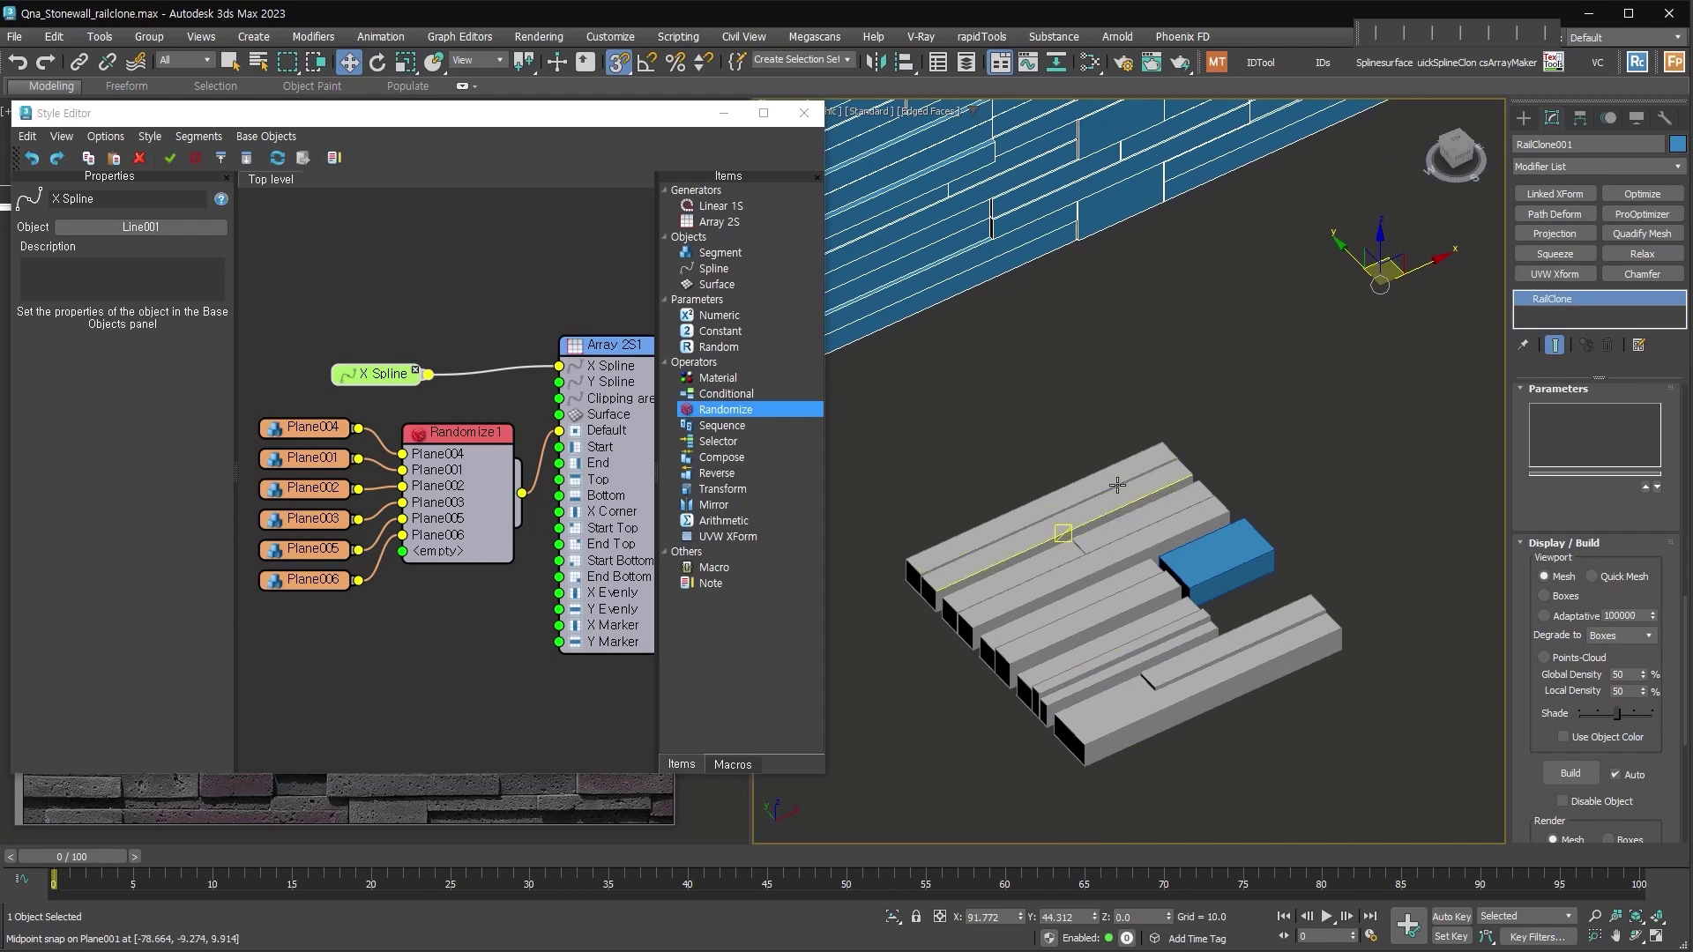
left_click(569, 814)
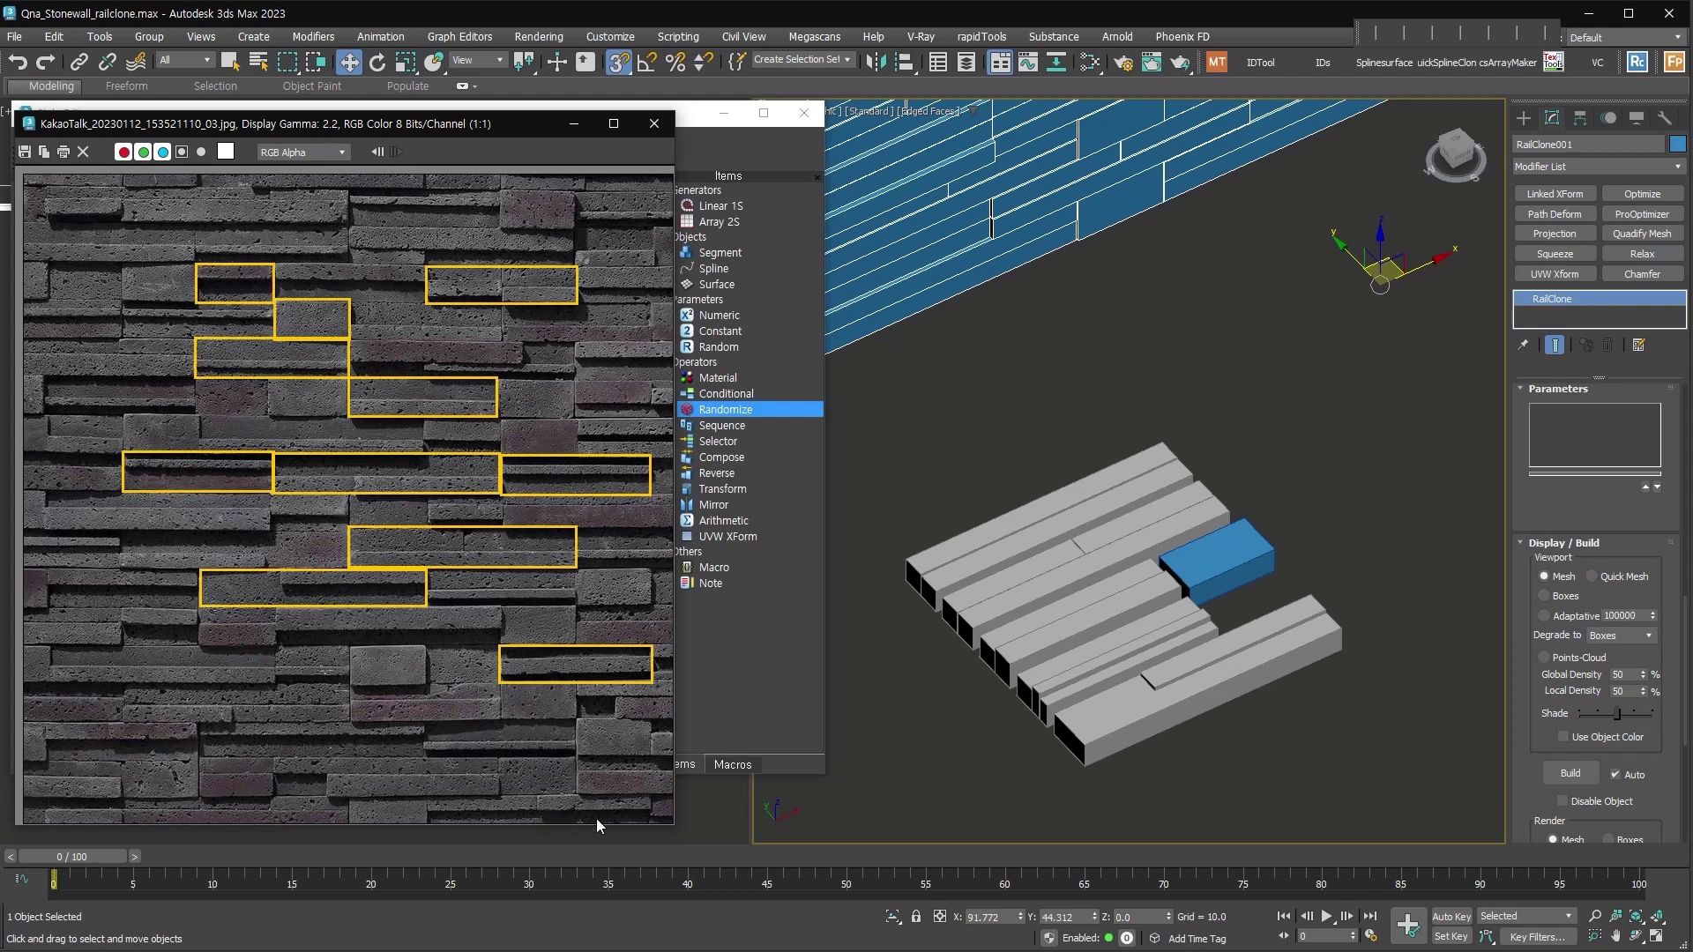
left_click(696, 117)
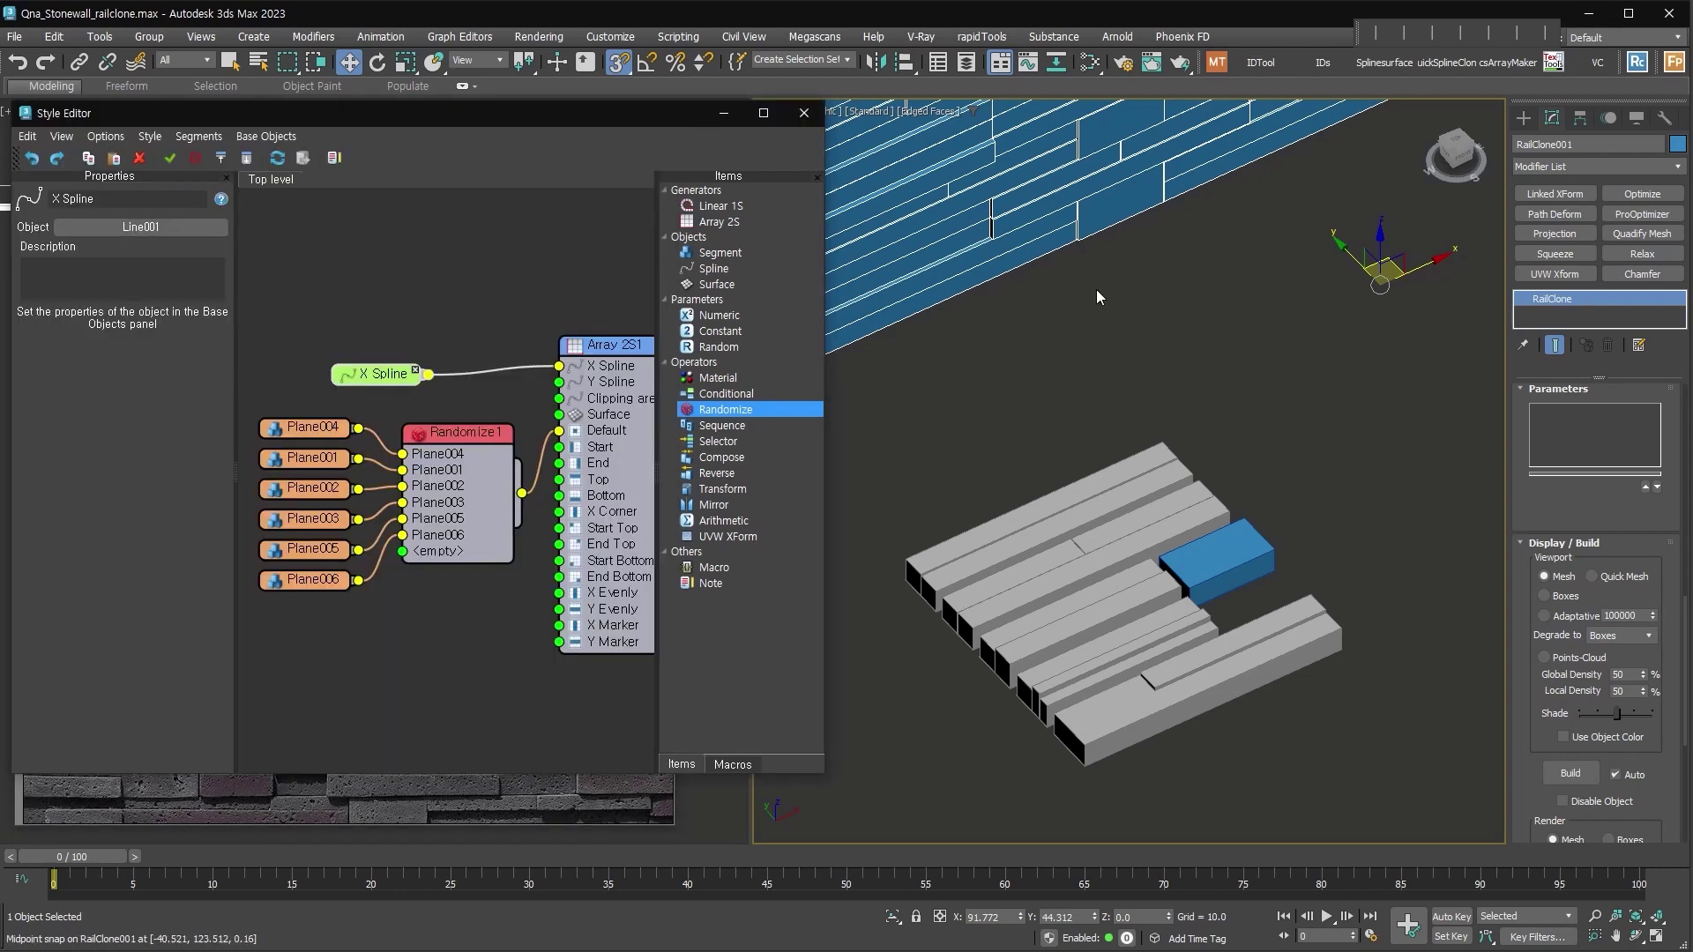
left_click_drag(1360, 408, 1097, 746)
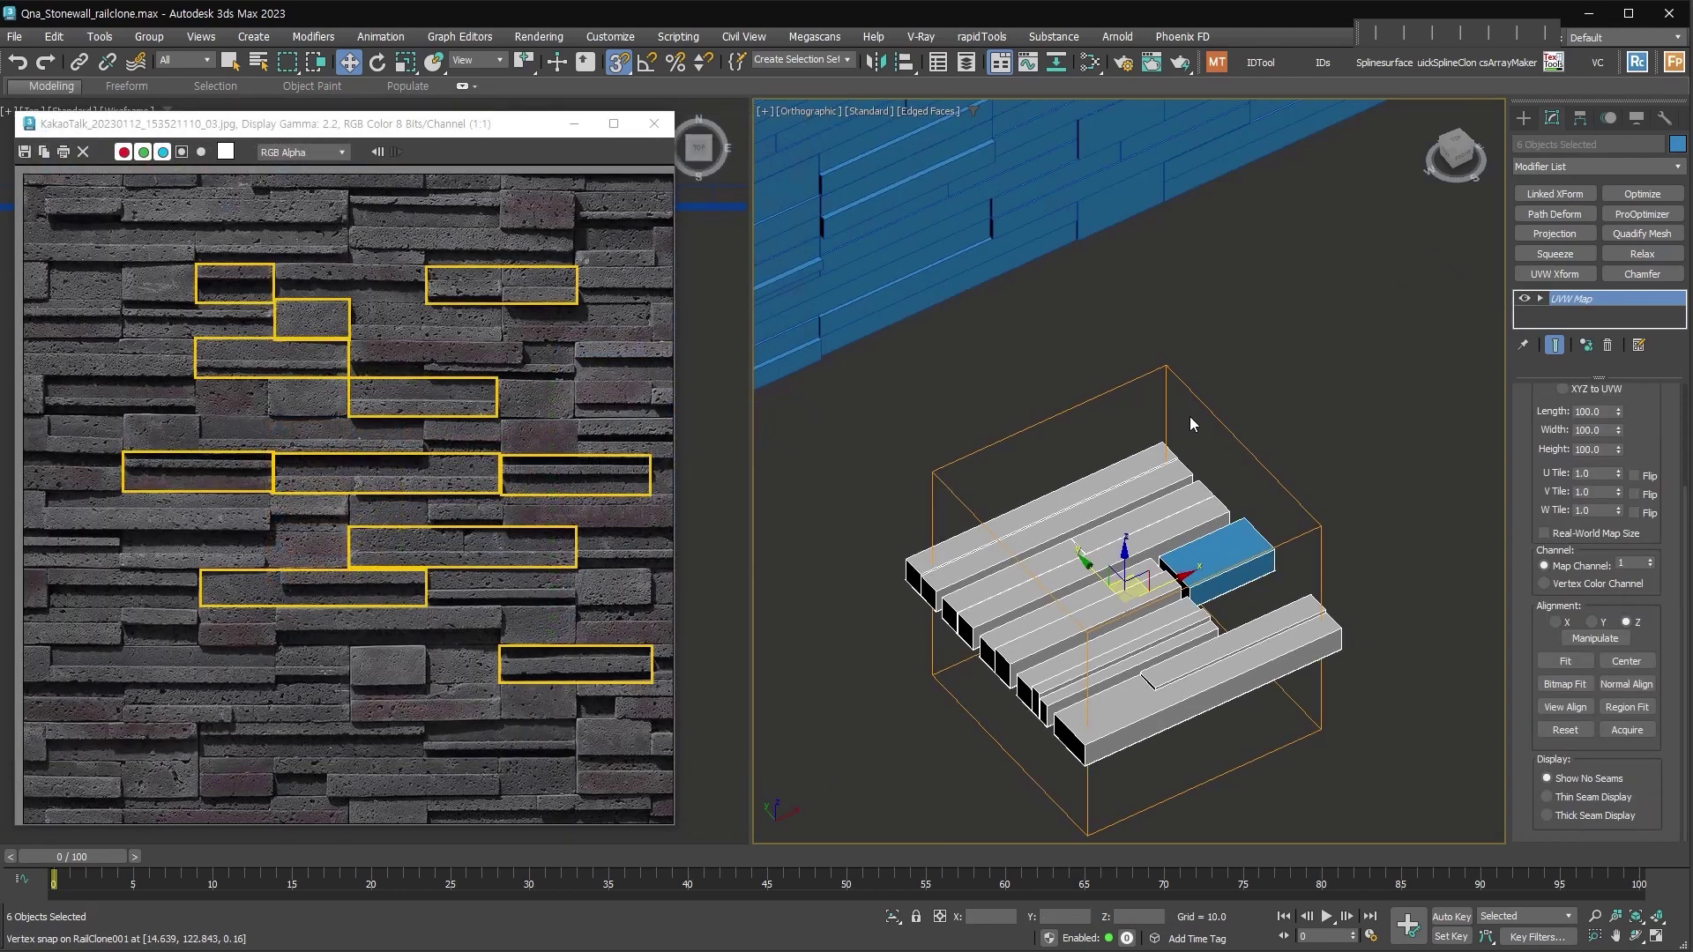
left_click(1090, 62)
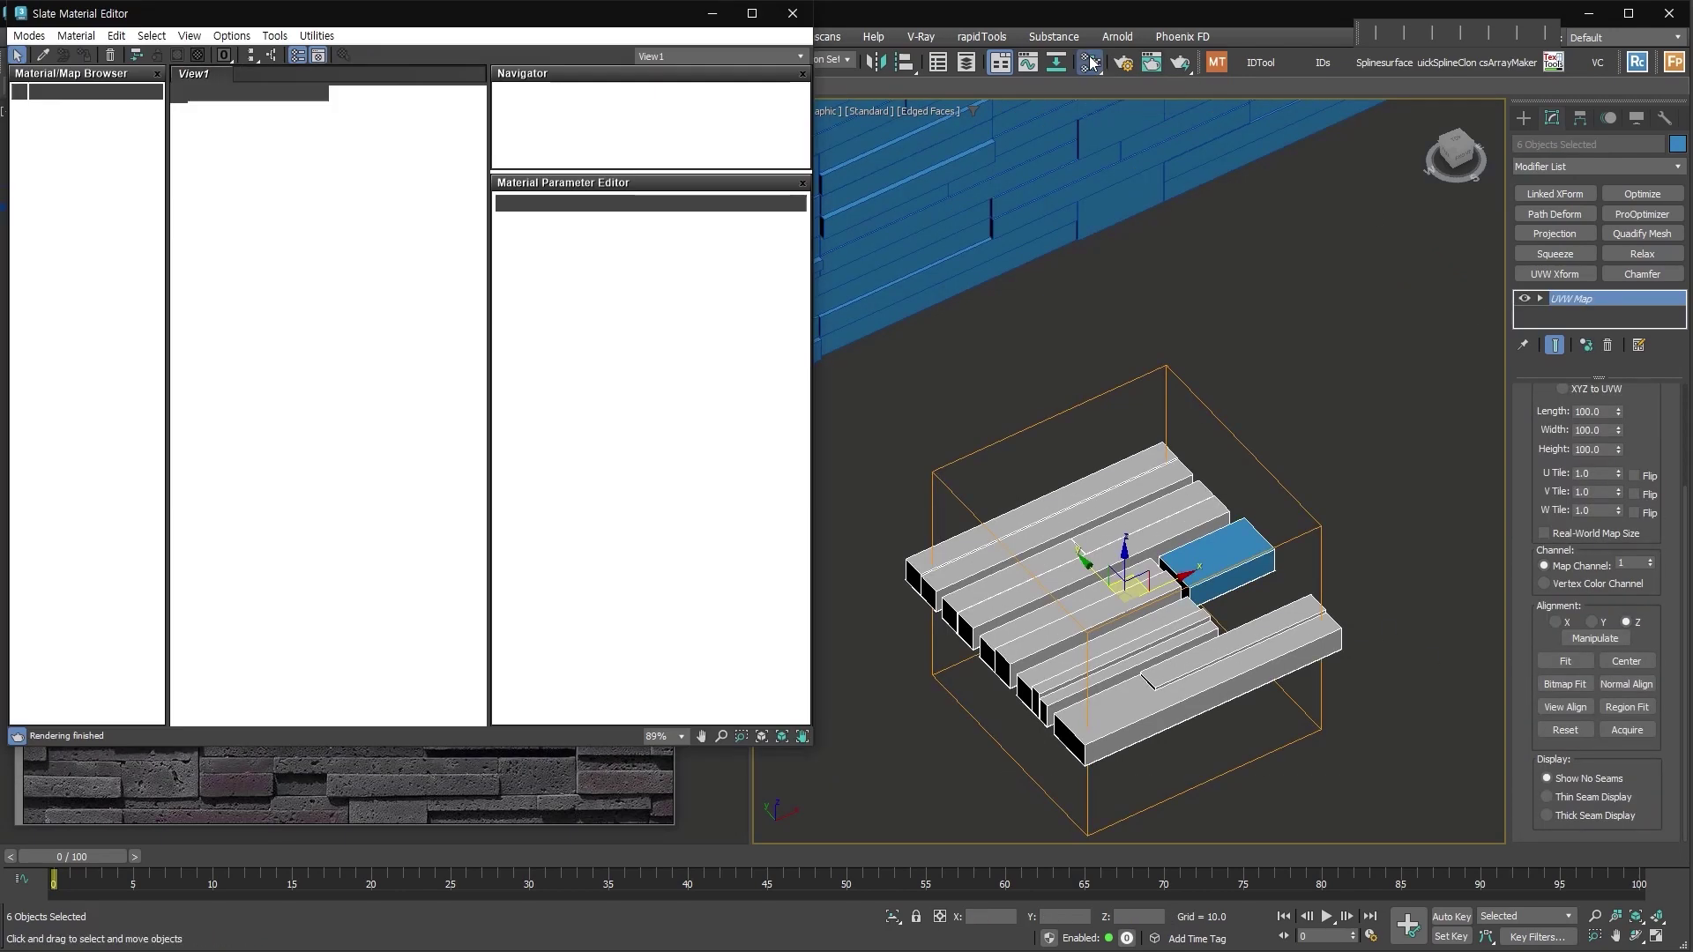
left_click_drag(426, 513, 240, 284)
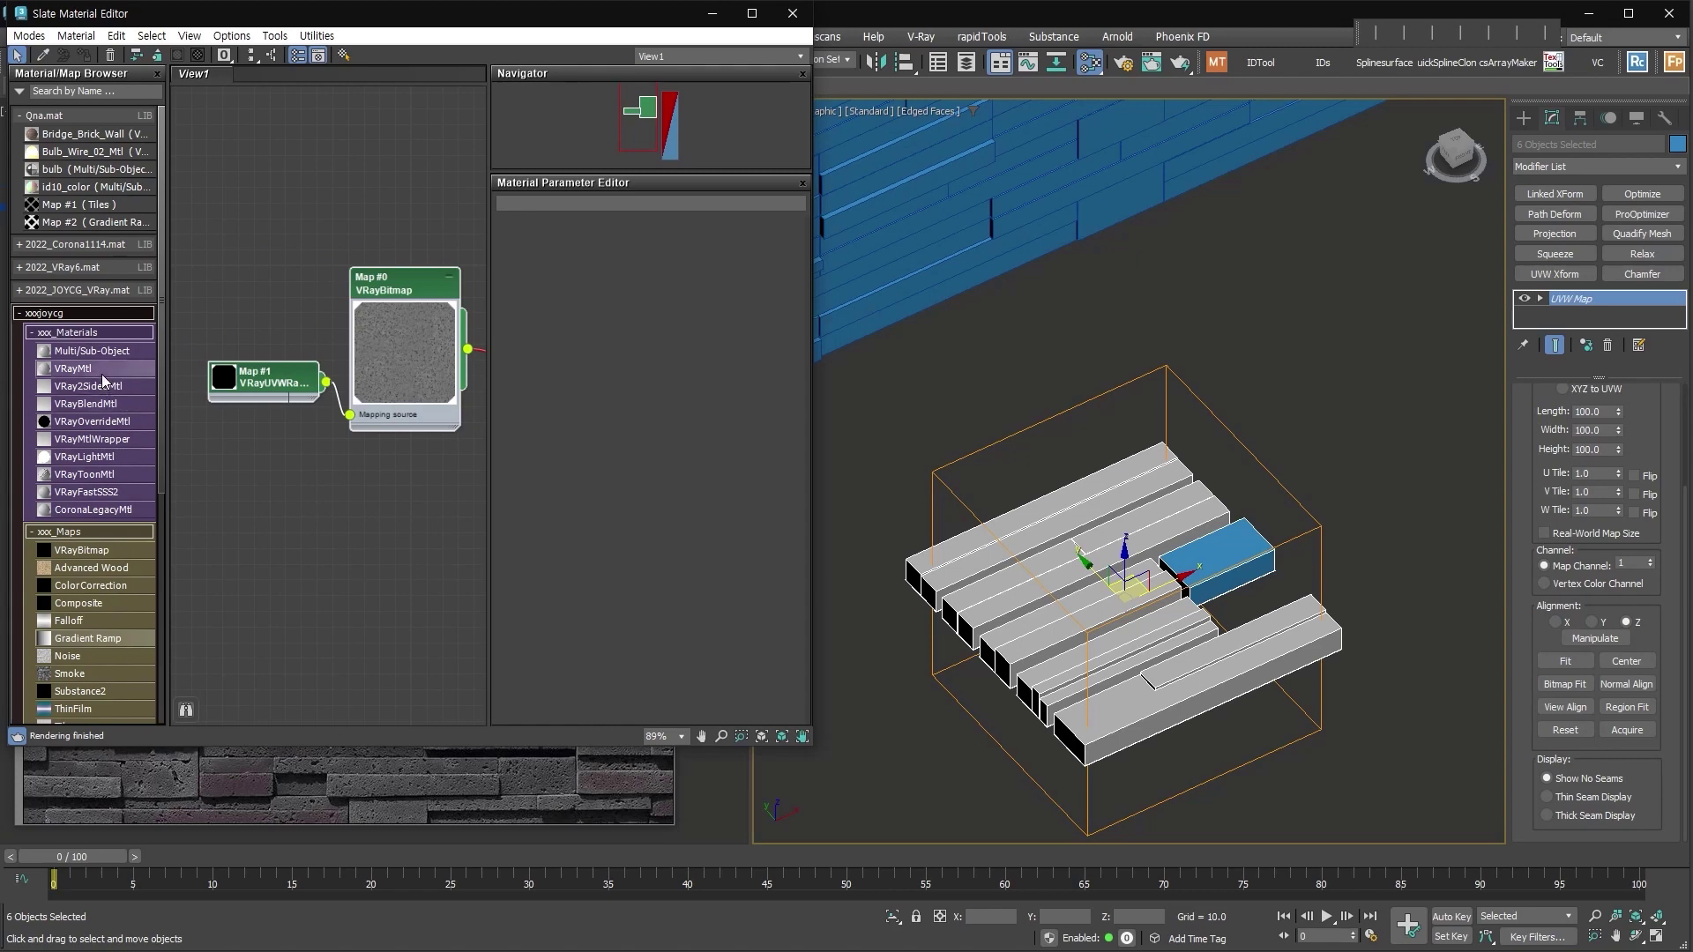
left_click_drag(88, 370, 420, 574)
double_click(383, 559)
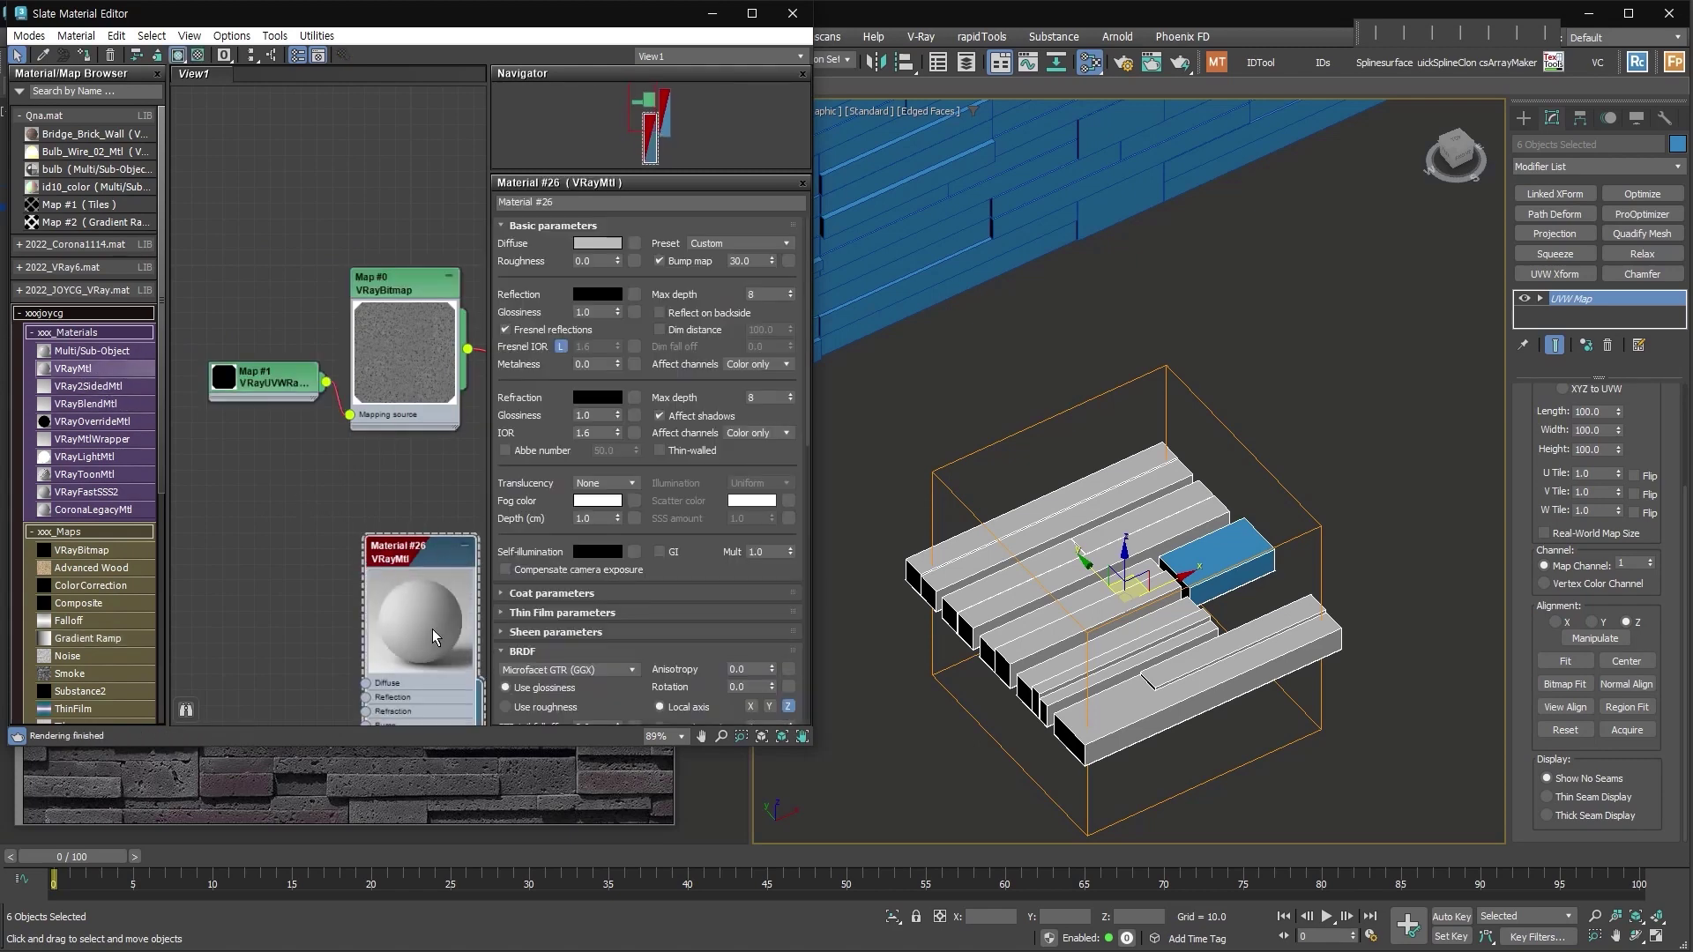
middle_click_drag(425, 636, 403, 498)
scroll(115, 569, "down", 5)
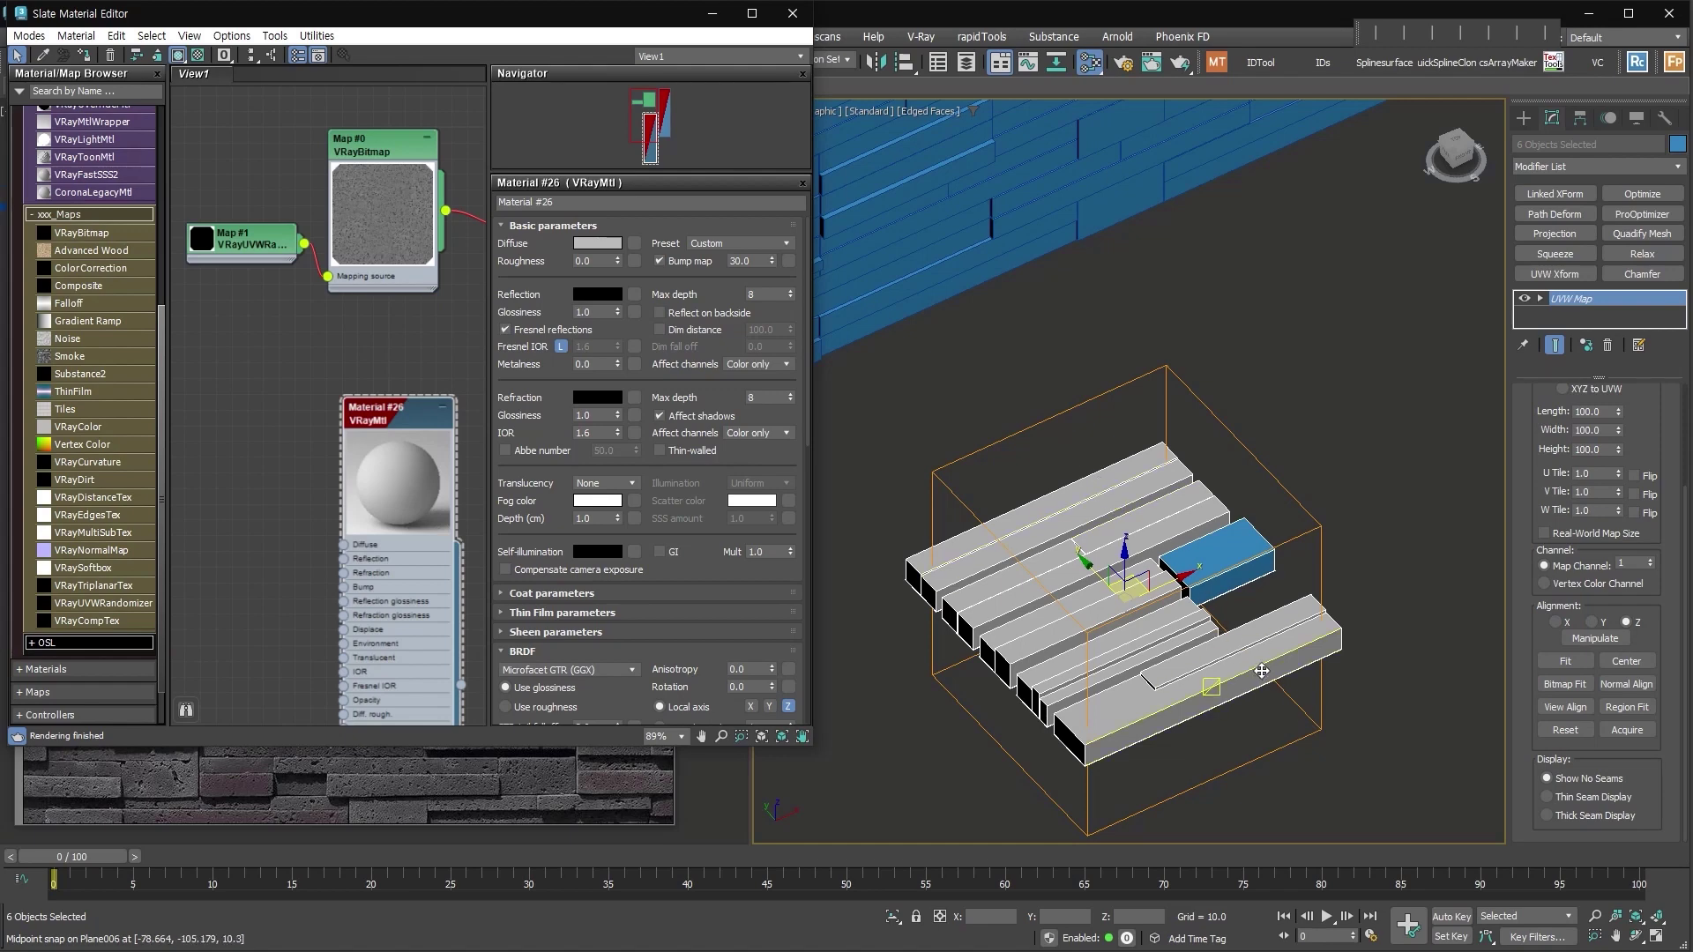
middle_click_drag(480, 322, 264, 388)
scroll(440, 329, "down", 1)
middle_click_drag(398, 340, 455, 339)
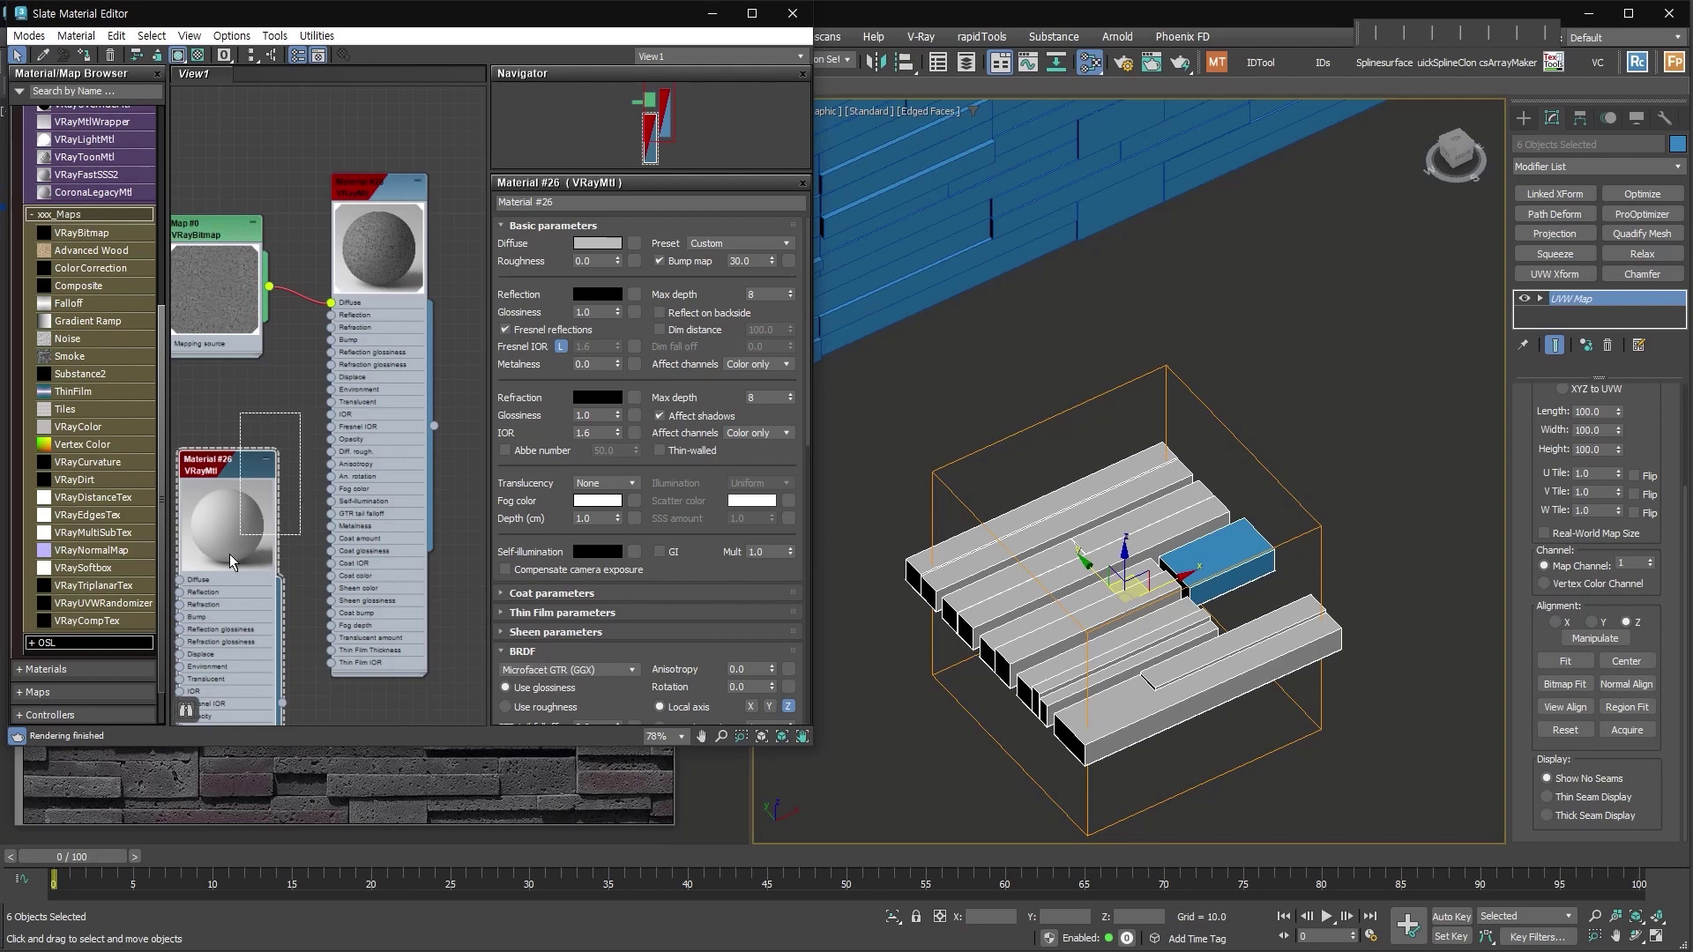
key("Delete")
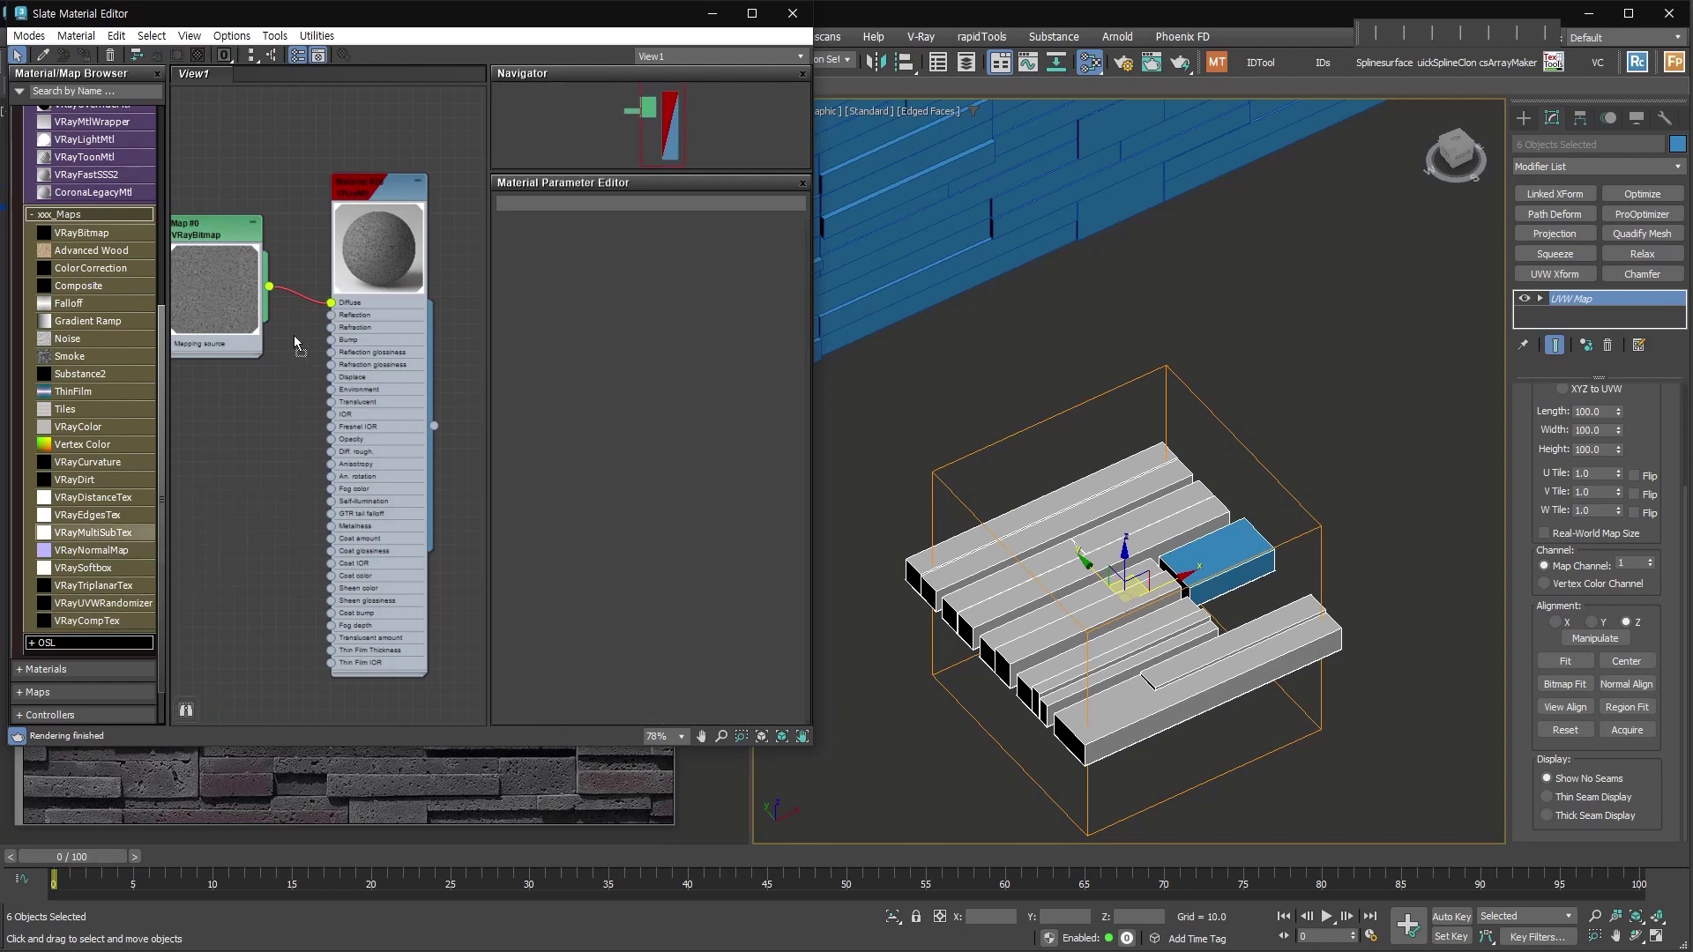
Add a VRayMultiSubTex map, feed the basalt VRayBitmap into its first texture slot, and connect it to the VRayMtl's diffuse
left_click_drag(295, 337, 296, 340)
left_click_drag(365, 185, 448, 185)
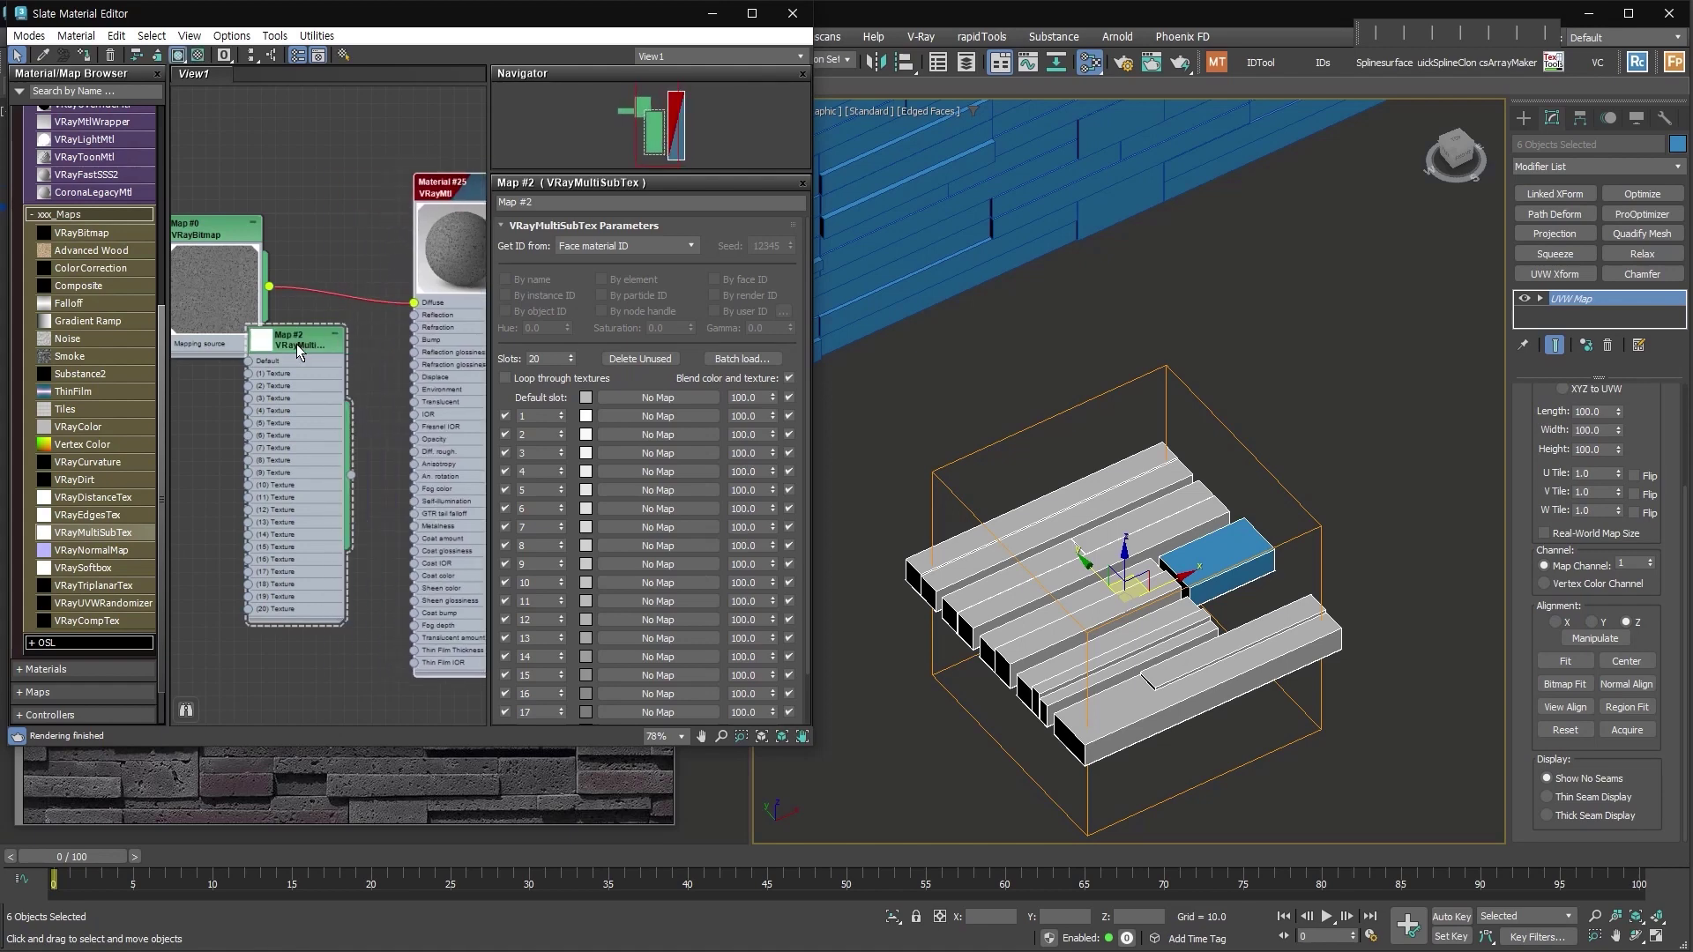
left_click_drag(300, 351, 342, 336)
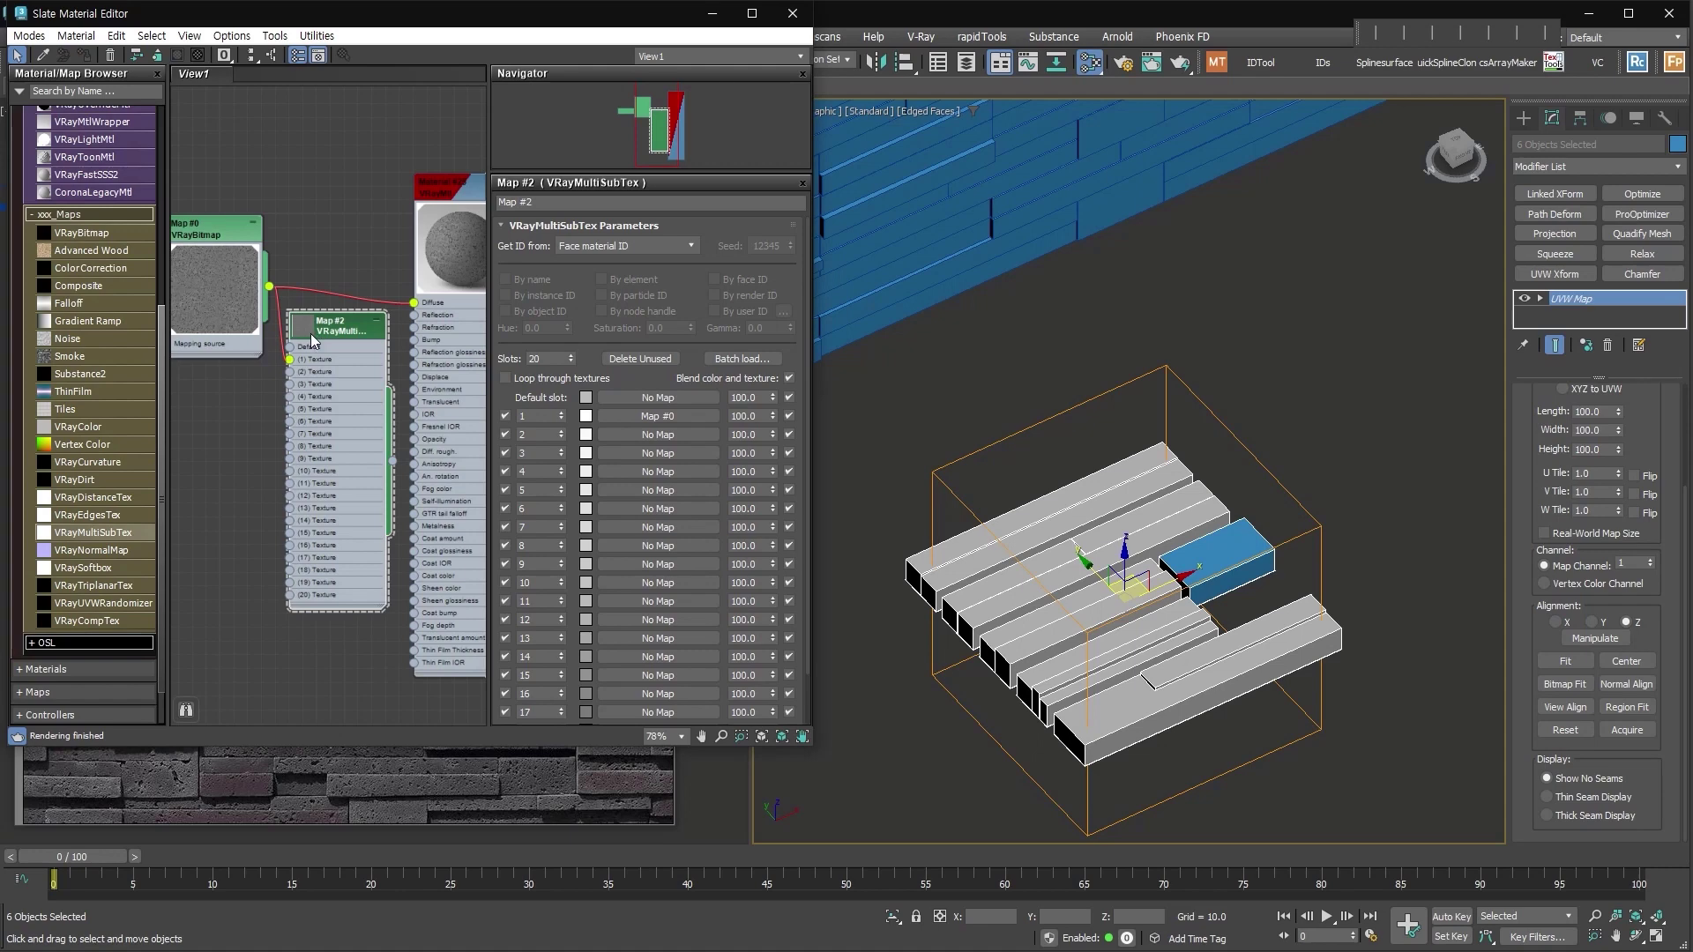
double_click(305, 331)
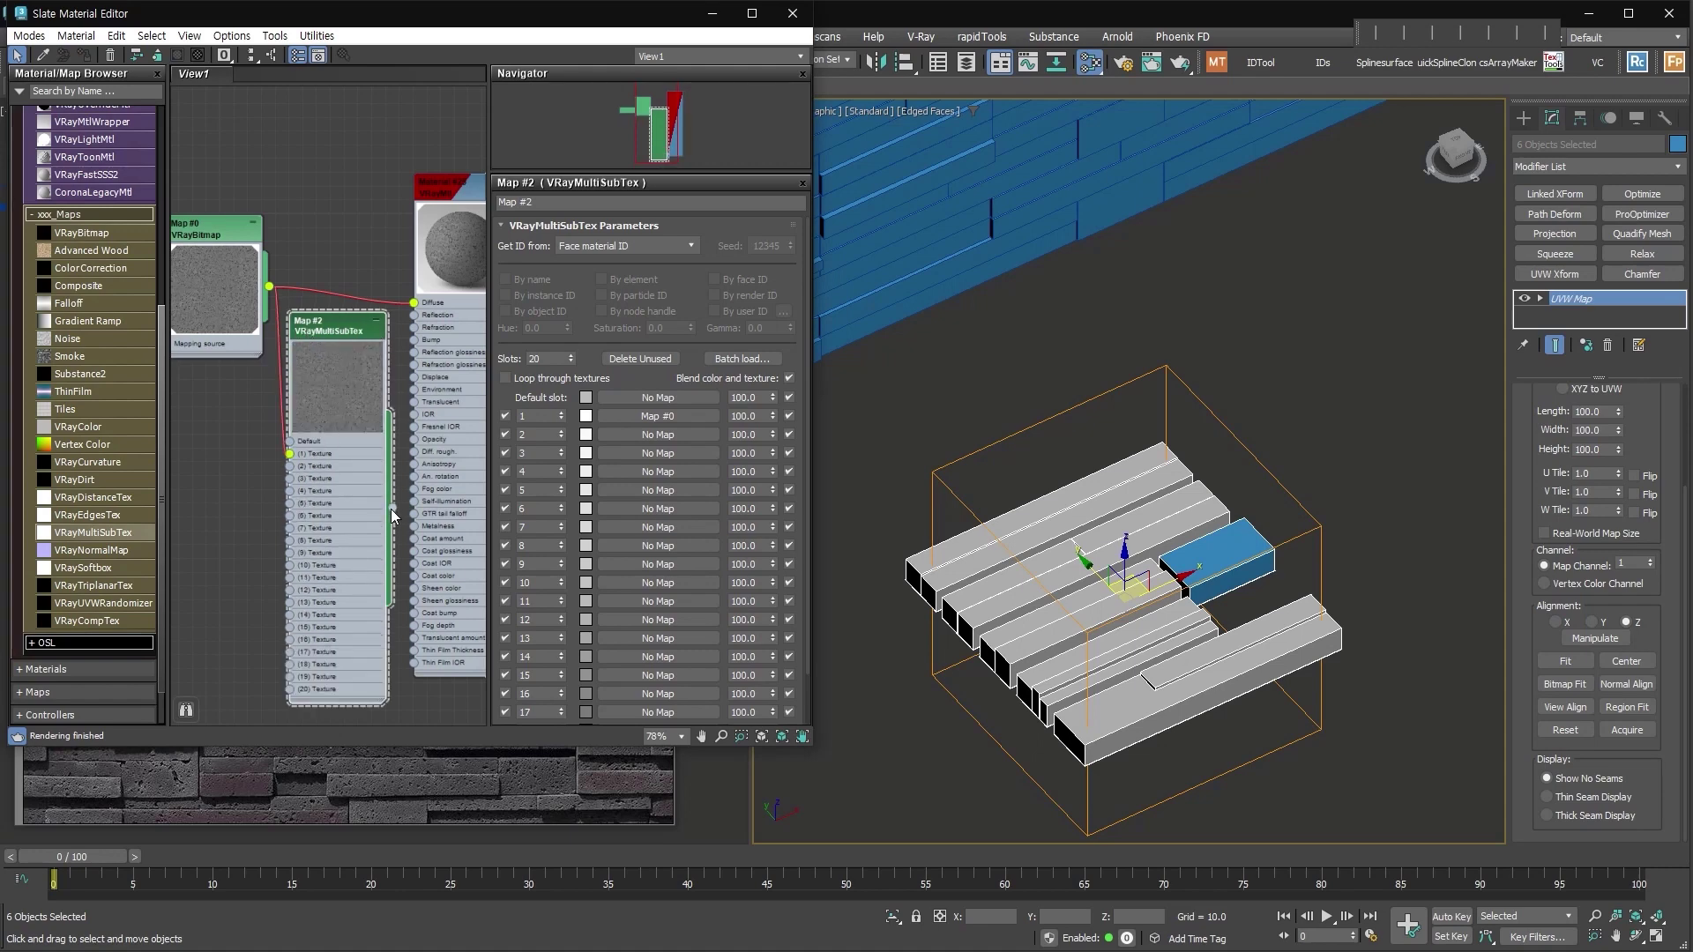
left_click_drag(352, 331, 355, 154)
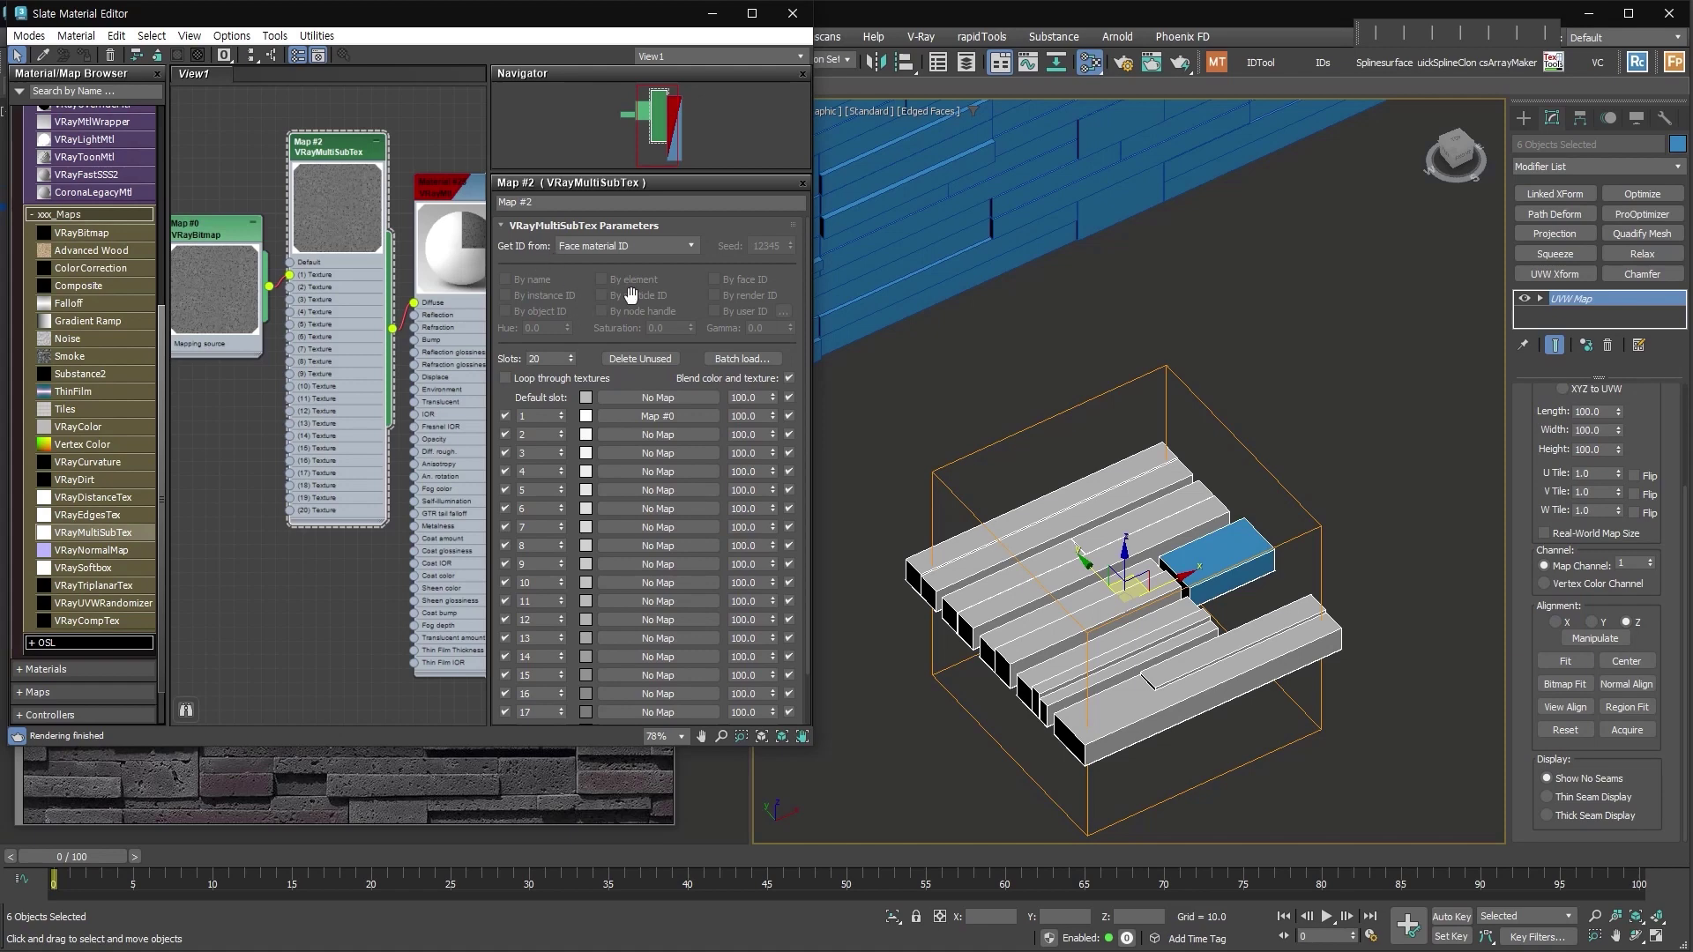
Set the VRayMultiSubTex to 5 slots and apply a MaterialByElement modifier to the stones with Random Distribution and an ID Count of 5
type("5")
key("Return")
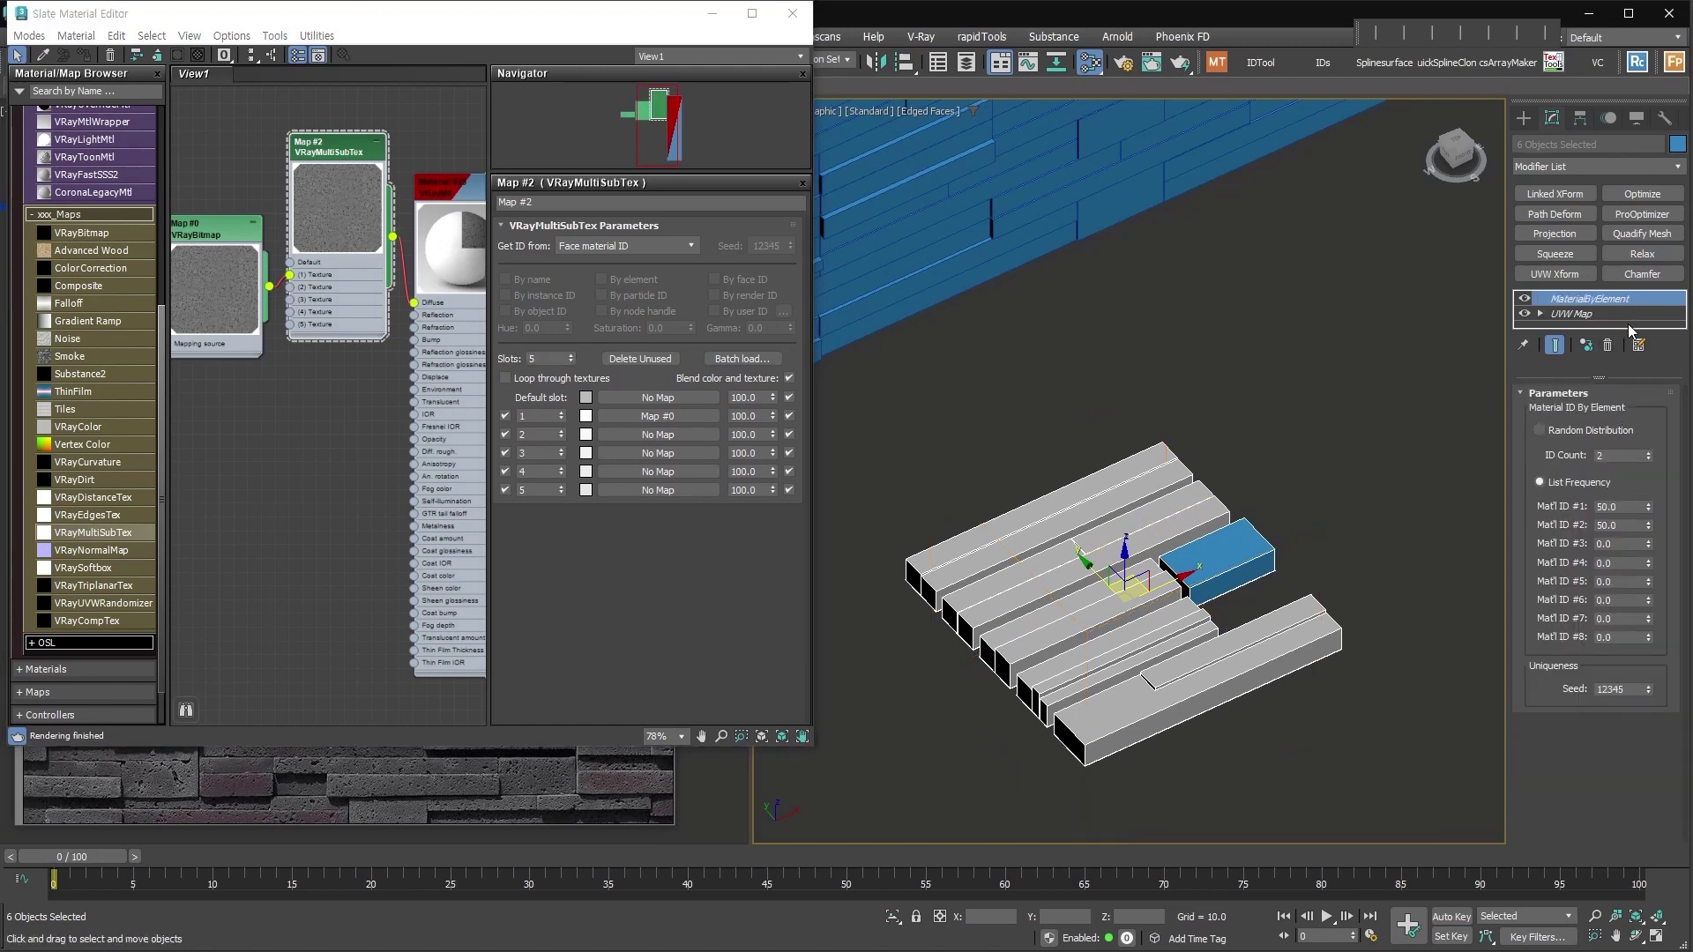
left_click(1629, 433)
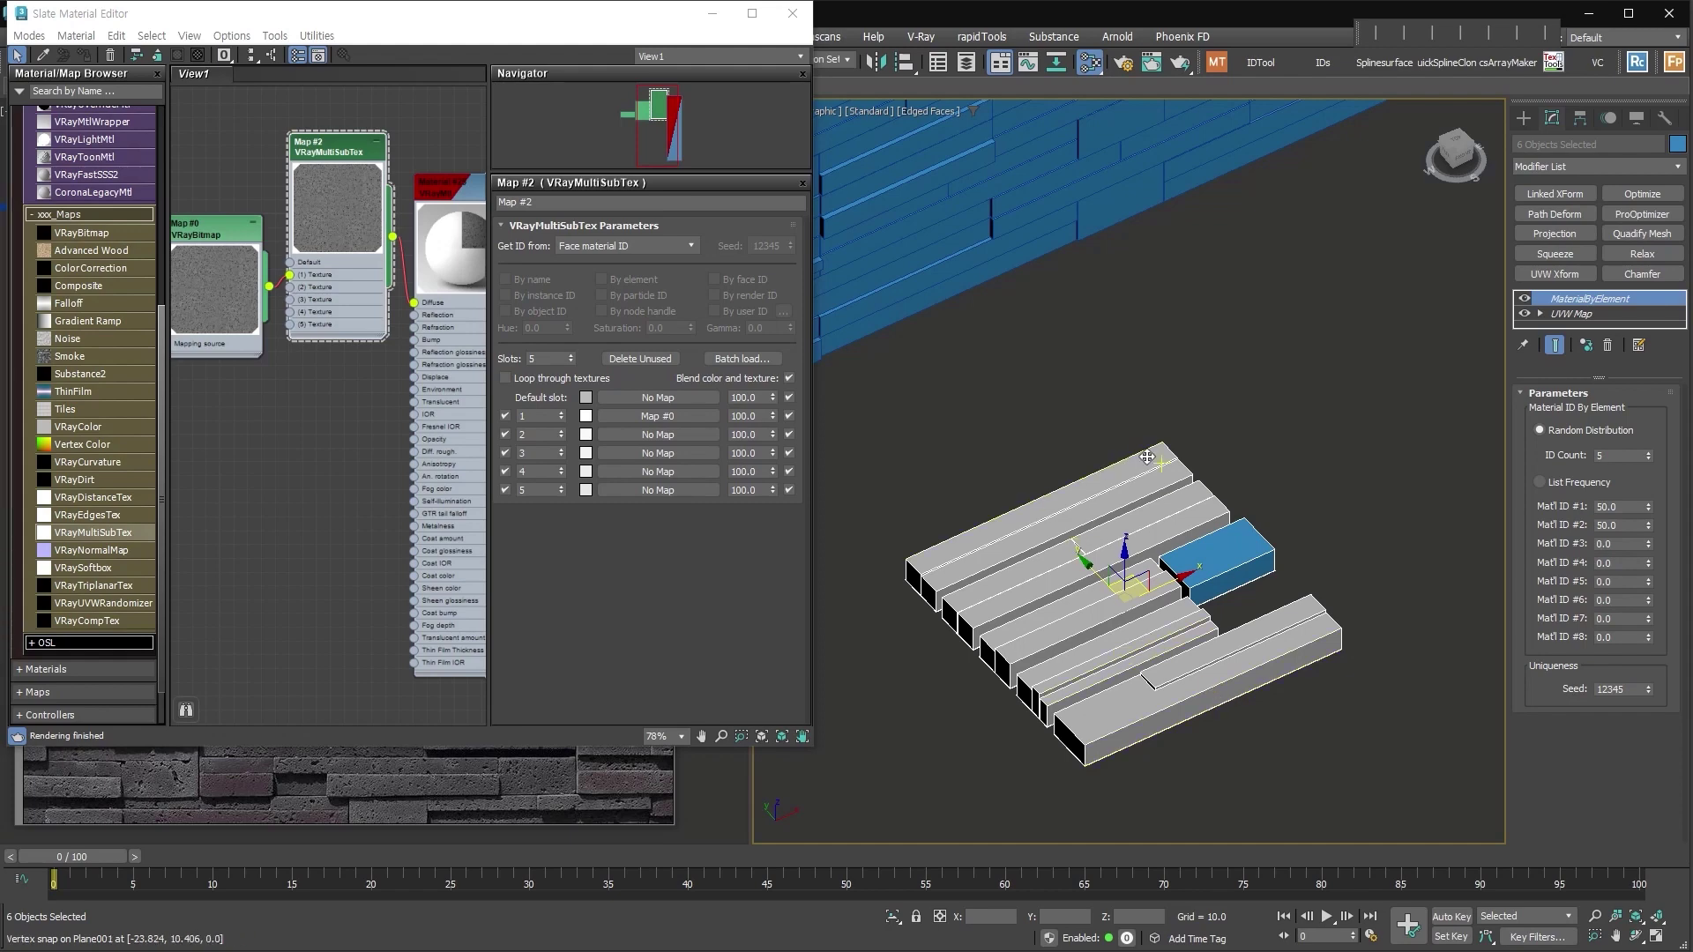
left_click(1292, 476)
Duplicate the basalt VRayBitmap four times and connect the copies to texture slots 2 to 5 of the VRayMultiSubTex
left_click_drag(349, 270, 347, 422)
scroll(338, 415, "up", 2)
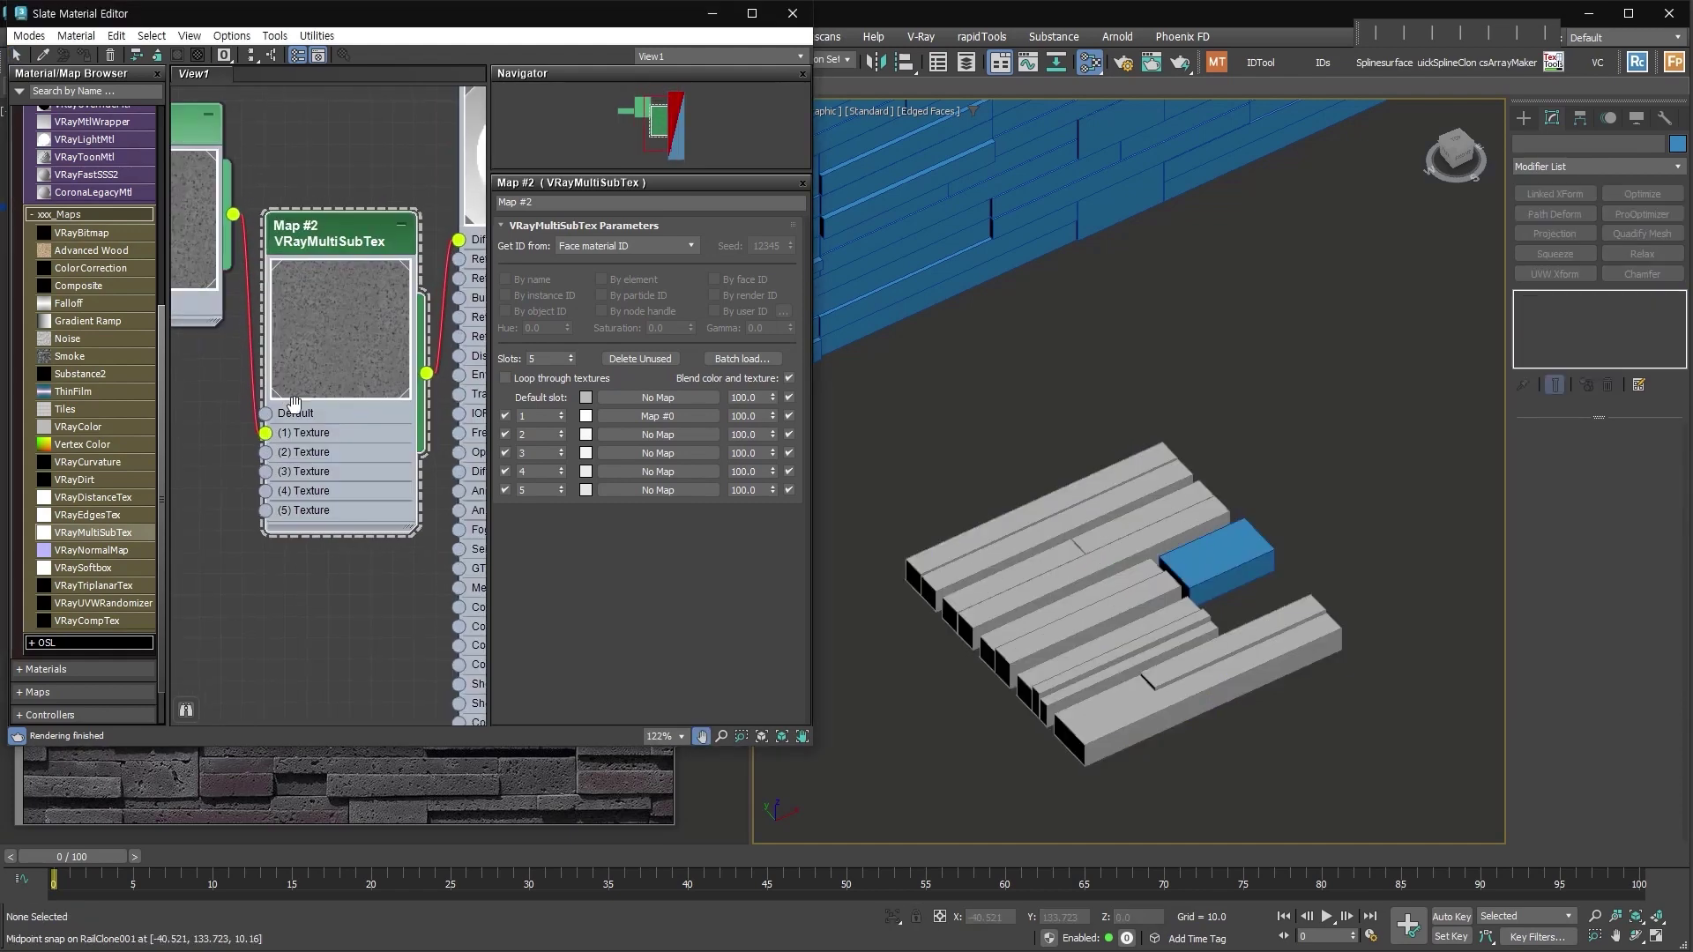
middle_click_drag(280, 399, 344, 404)
scroll(238, 265, "down", 1)
middle_click_drag(238, 264, 314, 248)
mouse_move(315, 239)
left_mouse_down()
mouse_move(287, 275)
mouse_move(339, 498)
left_mouse_up()
double_click(313, 411)
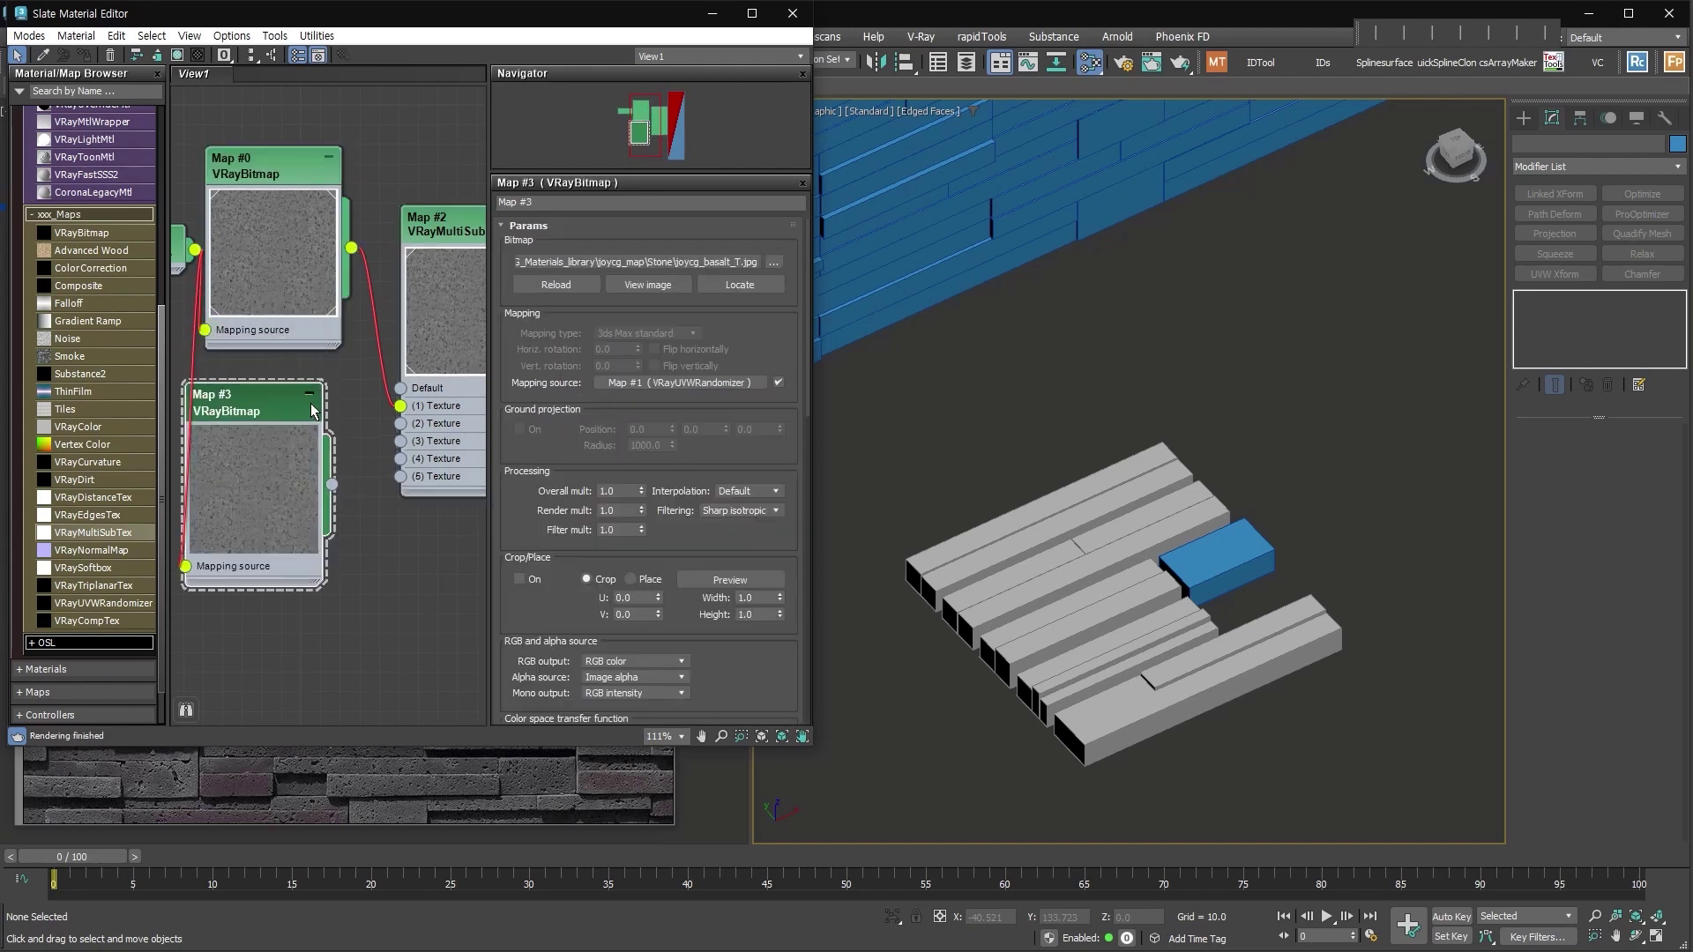
left_click_drag(383, 430, 400, 423)
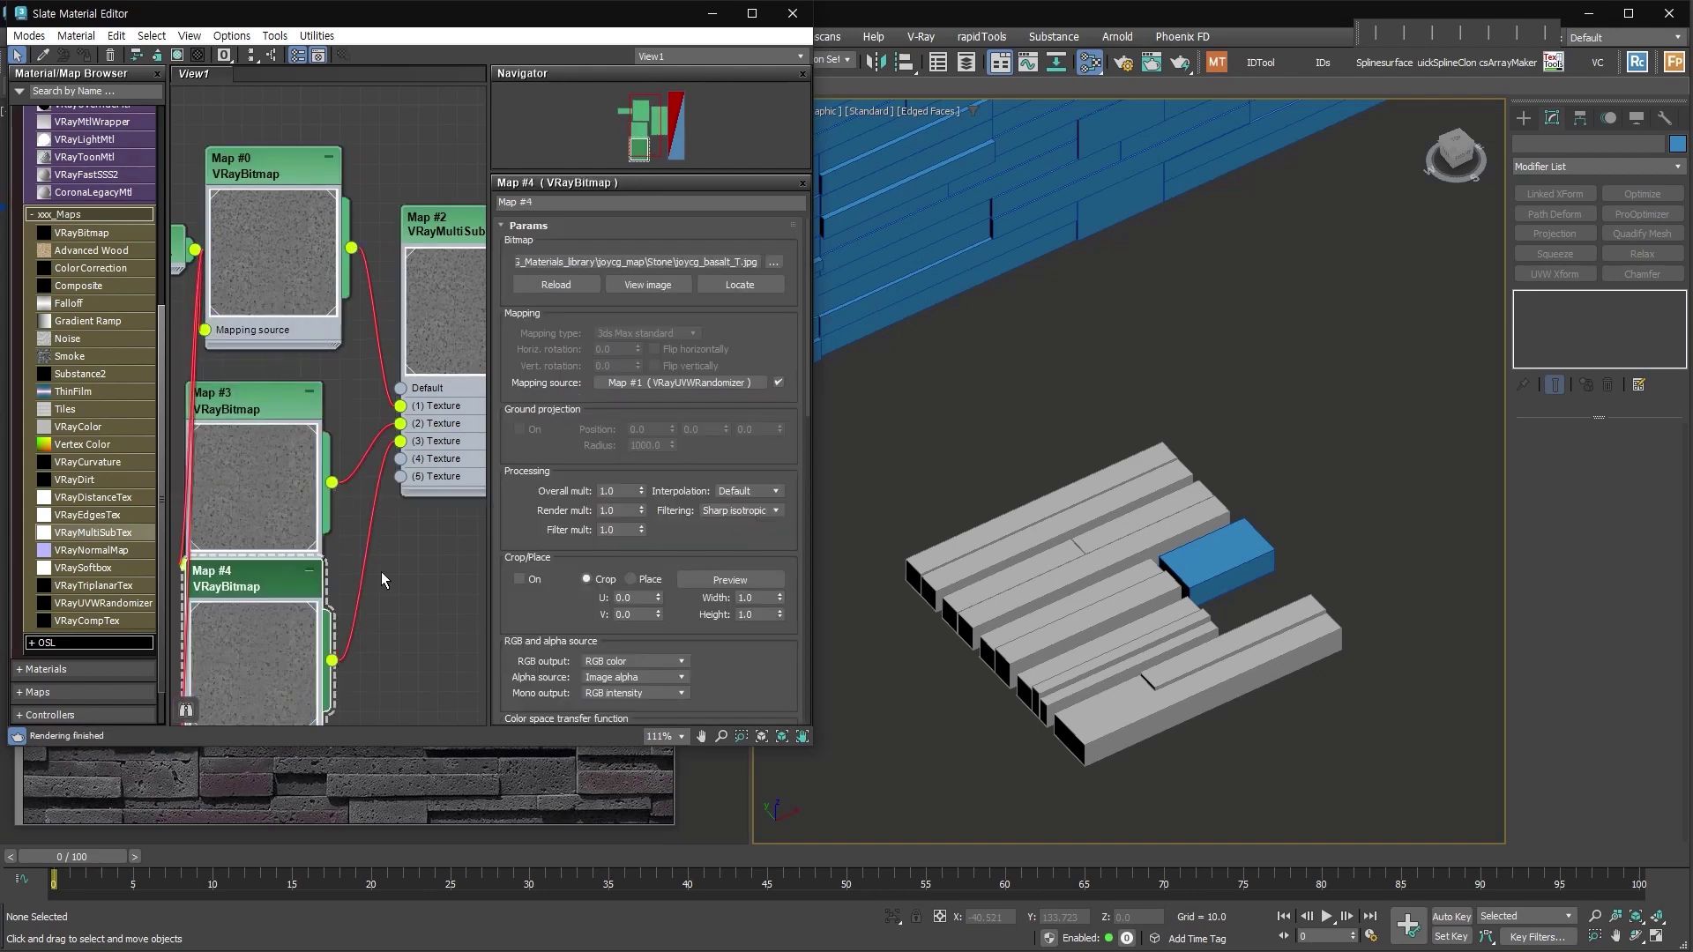
scroll(414, 232, "down", 2)
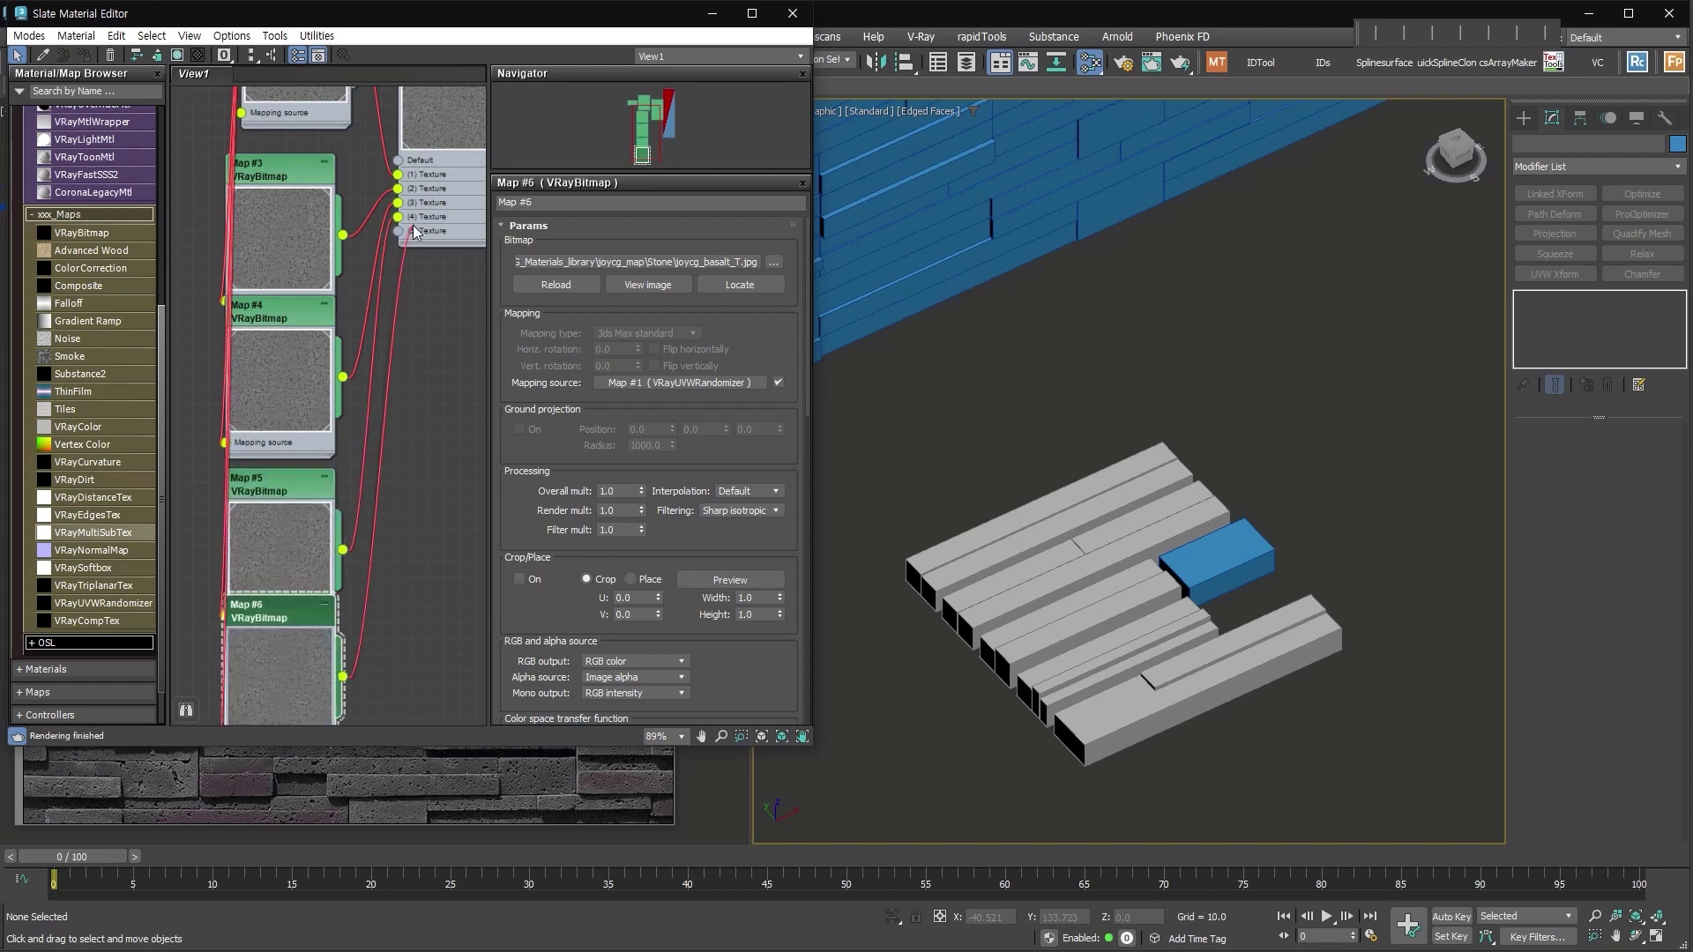
scroll(369, 381, "down", 1)
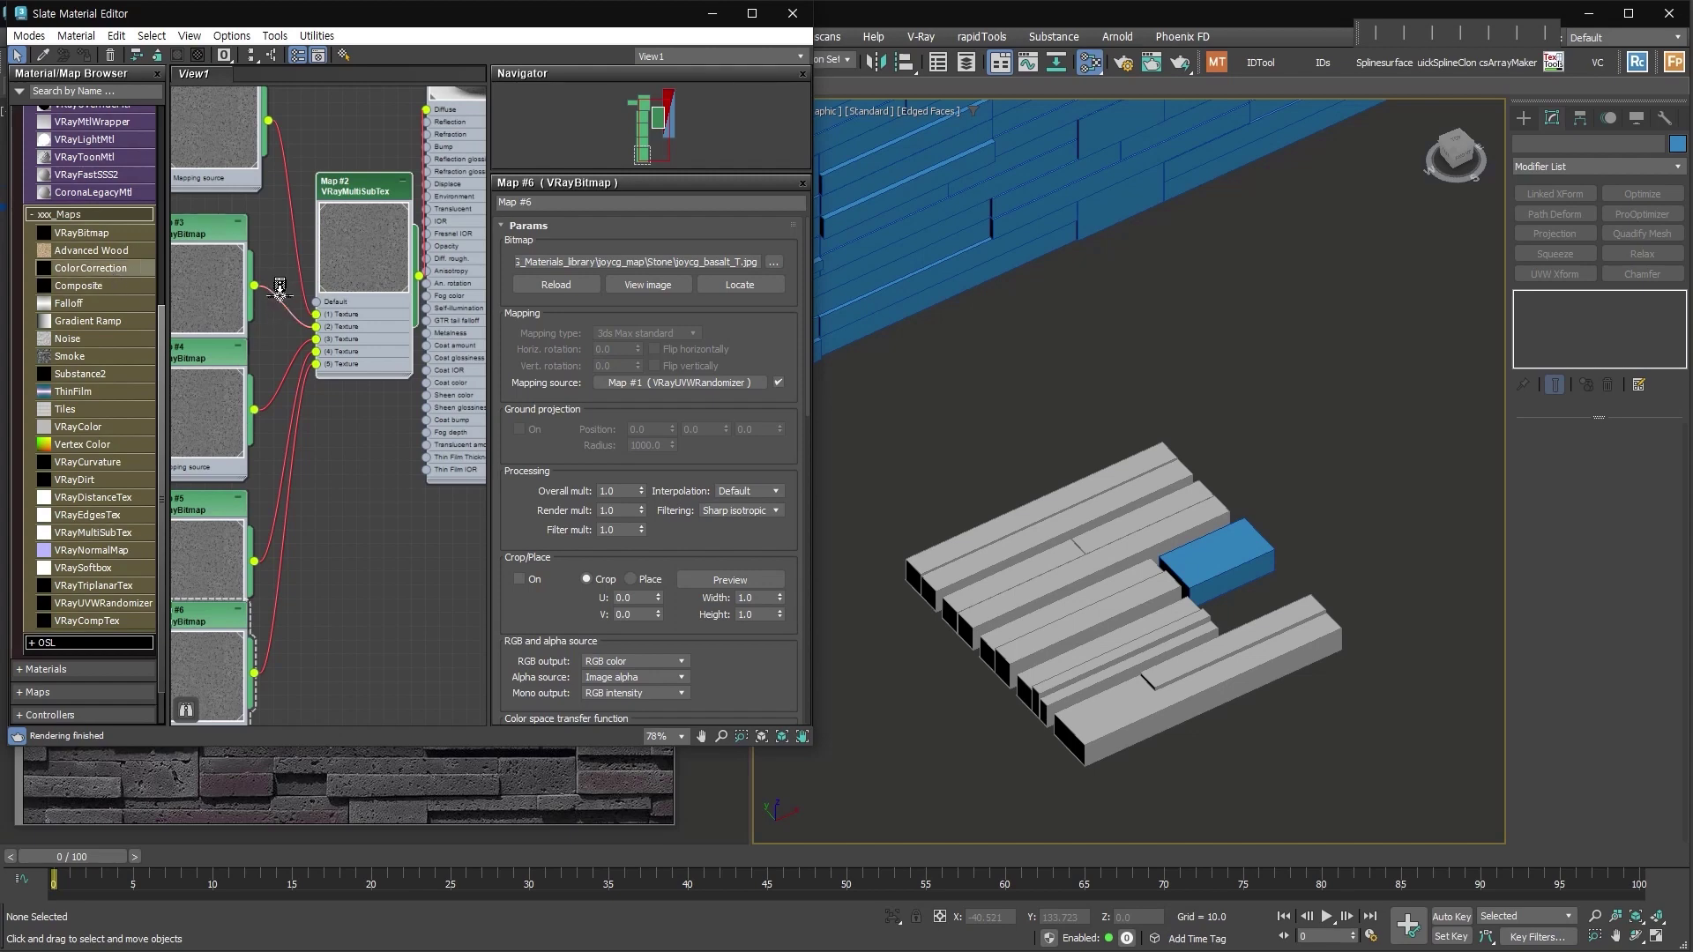
Insert a Color Correction map between the Map #3 bitmap and texture slot 2 of the VRayMultiSubTex
left_click_drag(277, 295, 277, 296)
left_click_drag(237, 234, 152, 233)
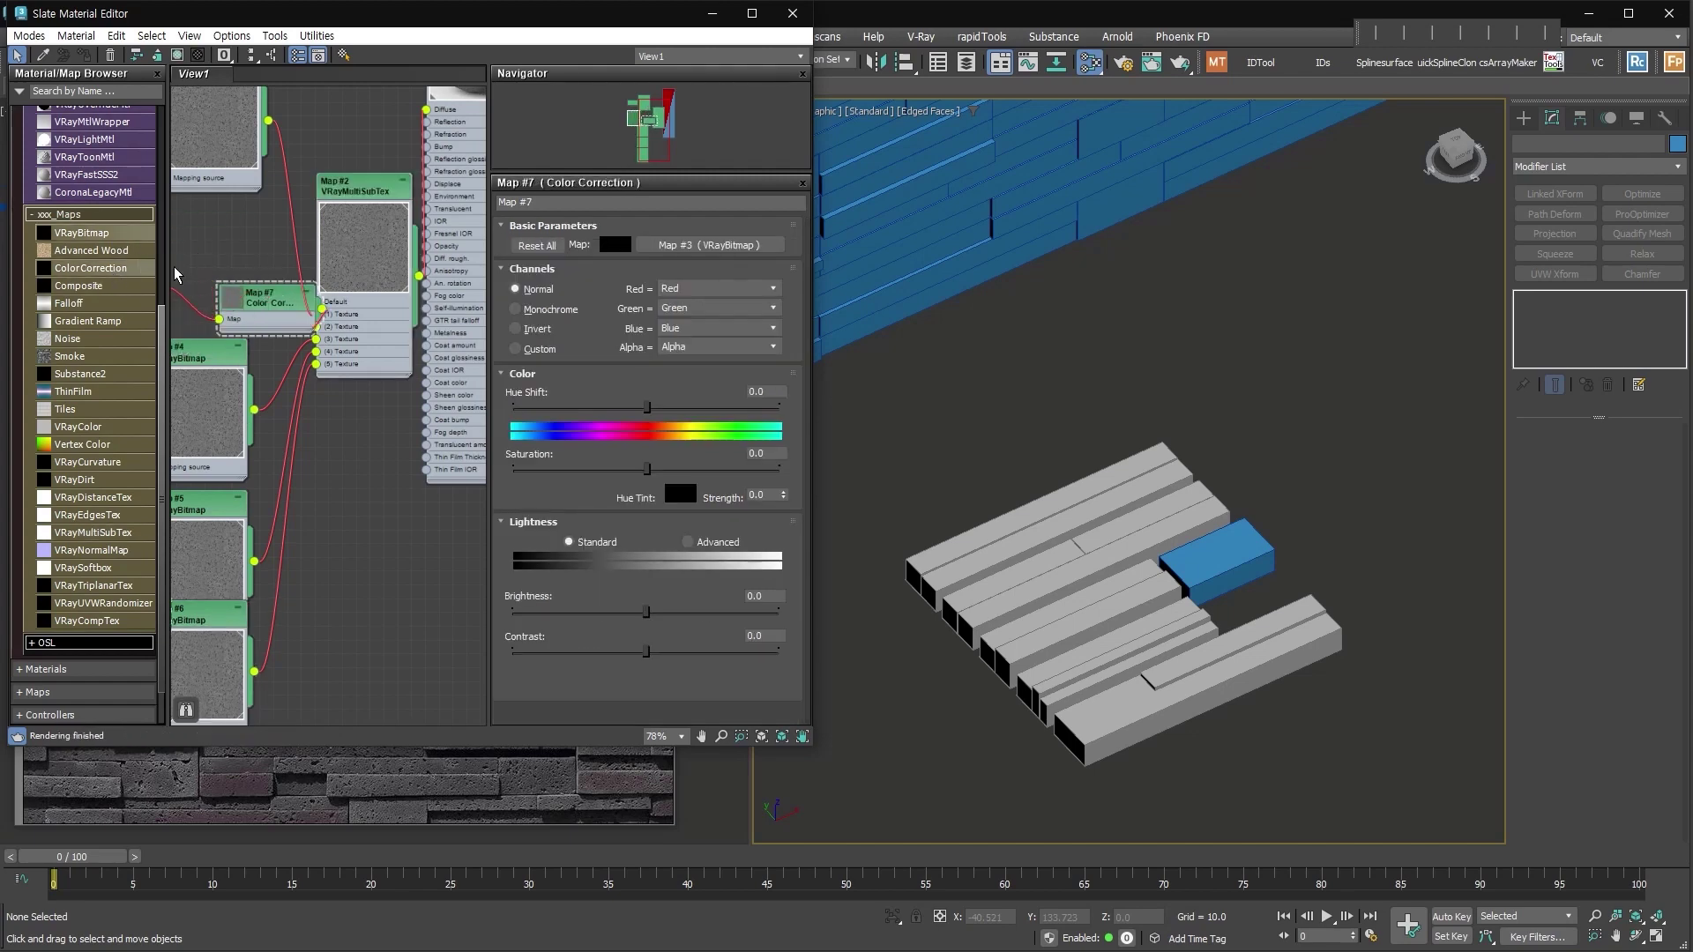
left_click_drag(257, 309, 232, 269)
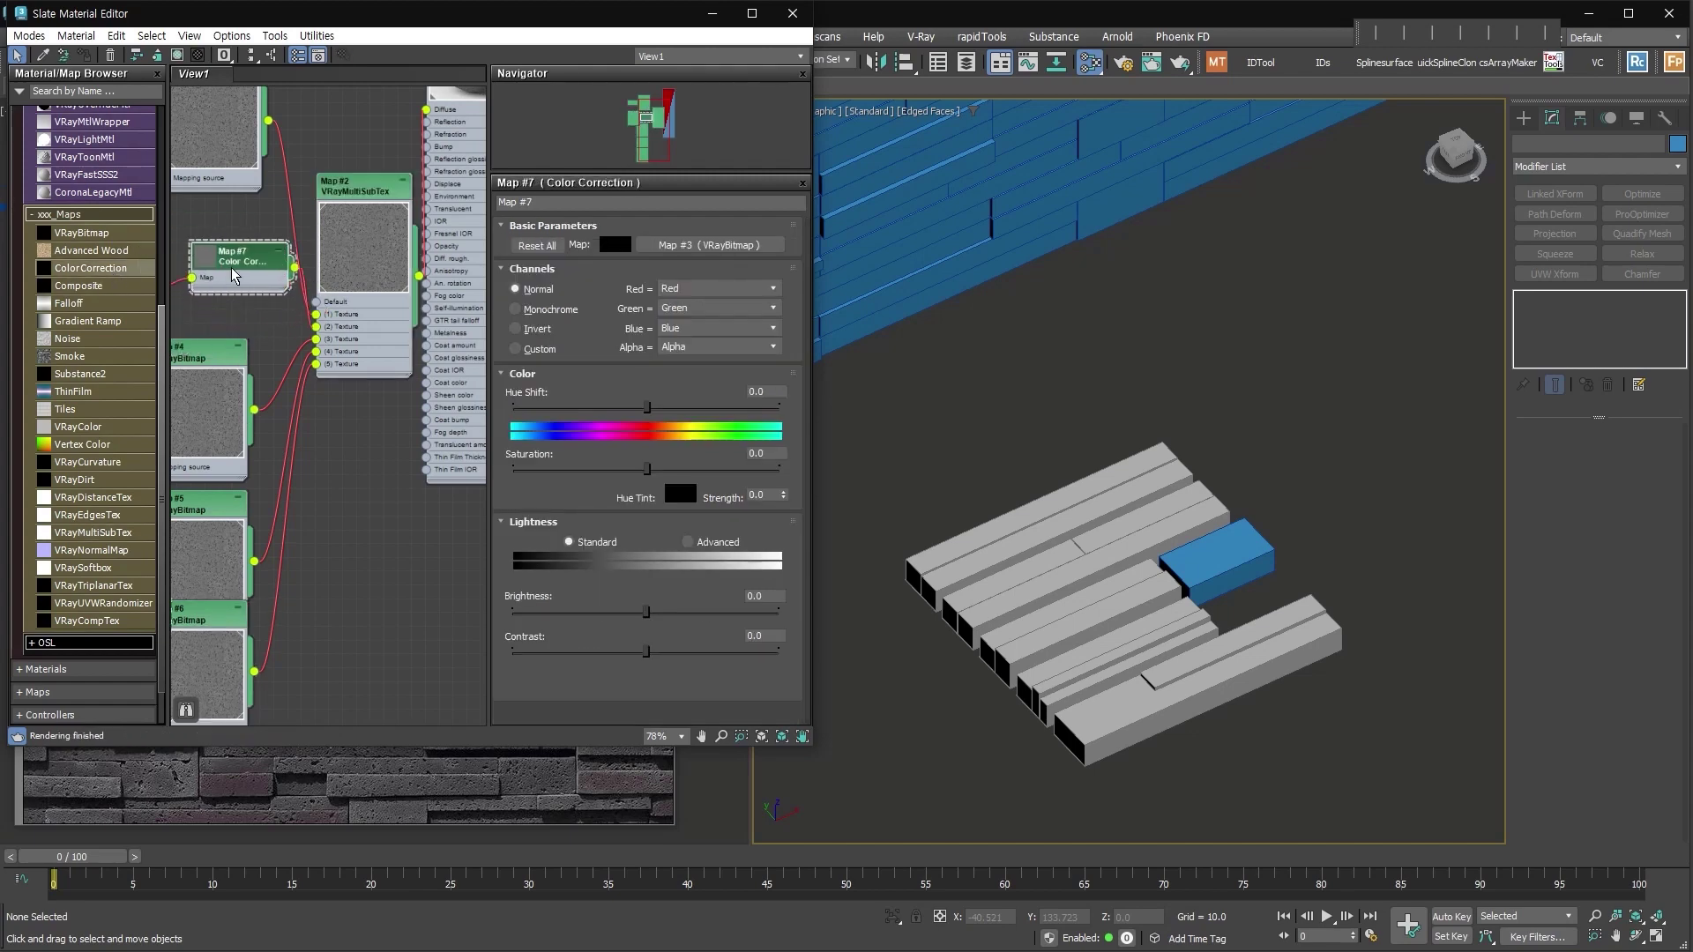
Give the Color Correction Advanced lightness with RGB gamma 0.9, a hue shift of about 28.1 and a saturation of about 36.9
left_click(689, 542)
left_click_drag(647, 407, 668, 407)
left_click_drag(647, 469, 696, 468)
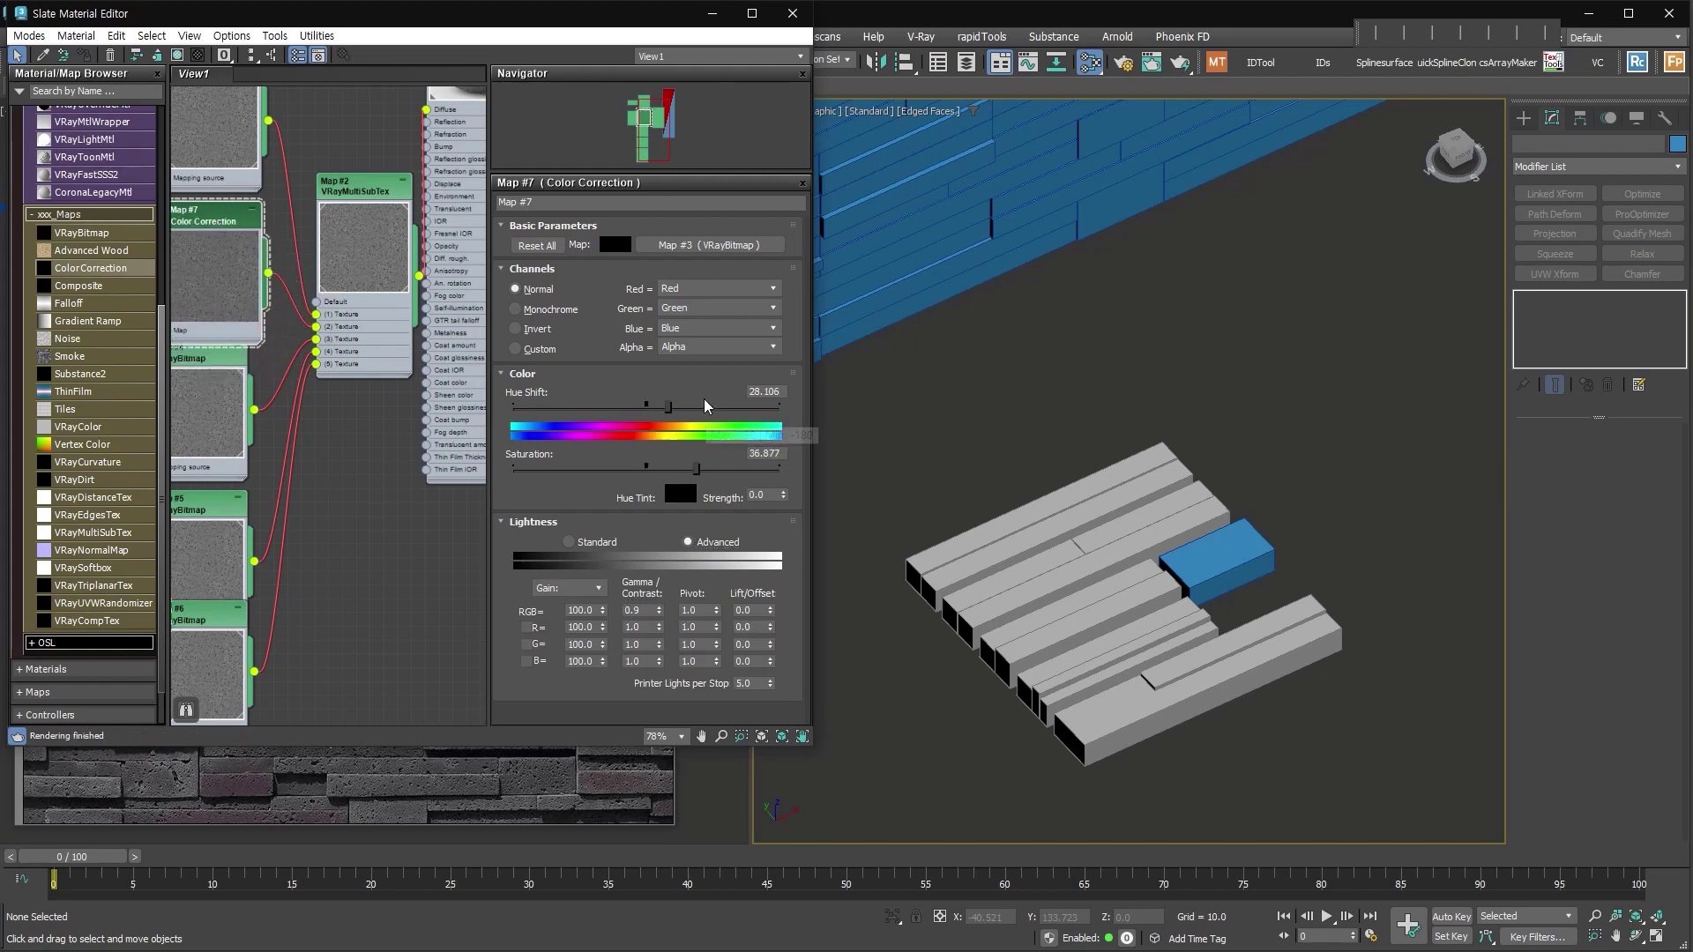
middle_click_drag(368, 407, 272, 579)
left_click(381, 185)
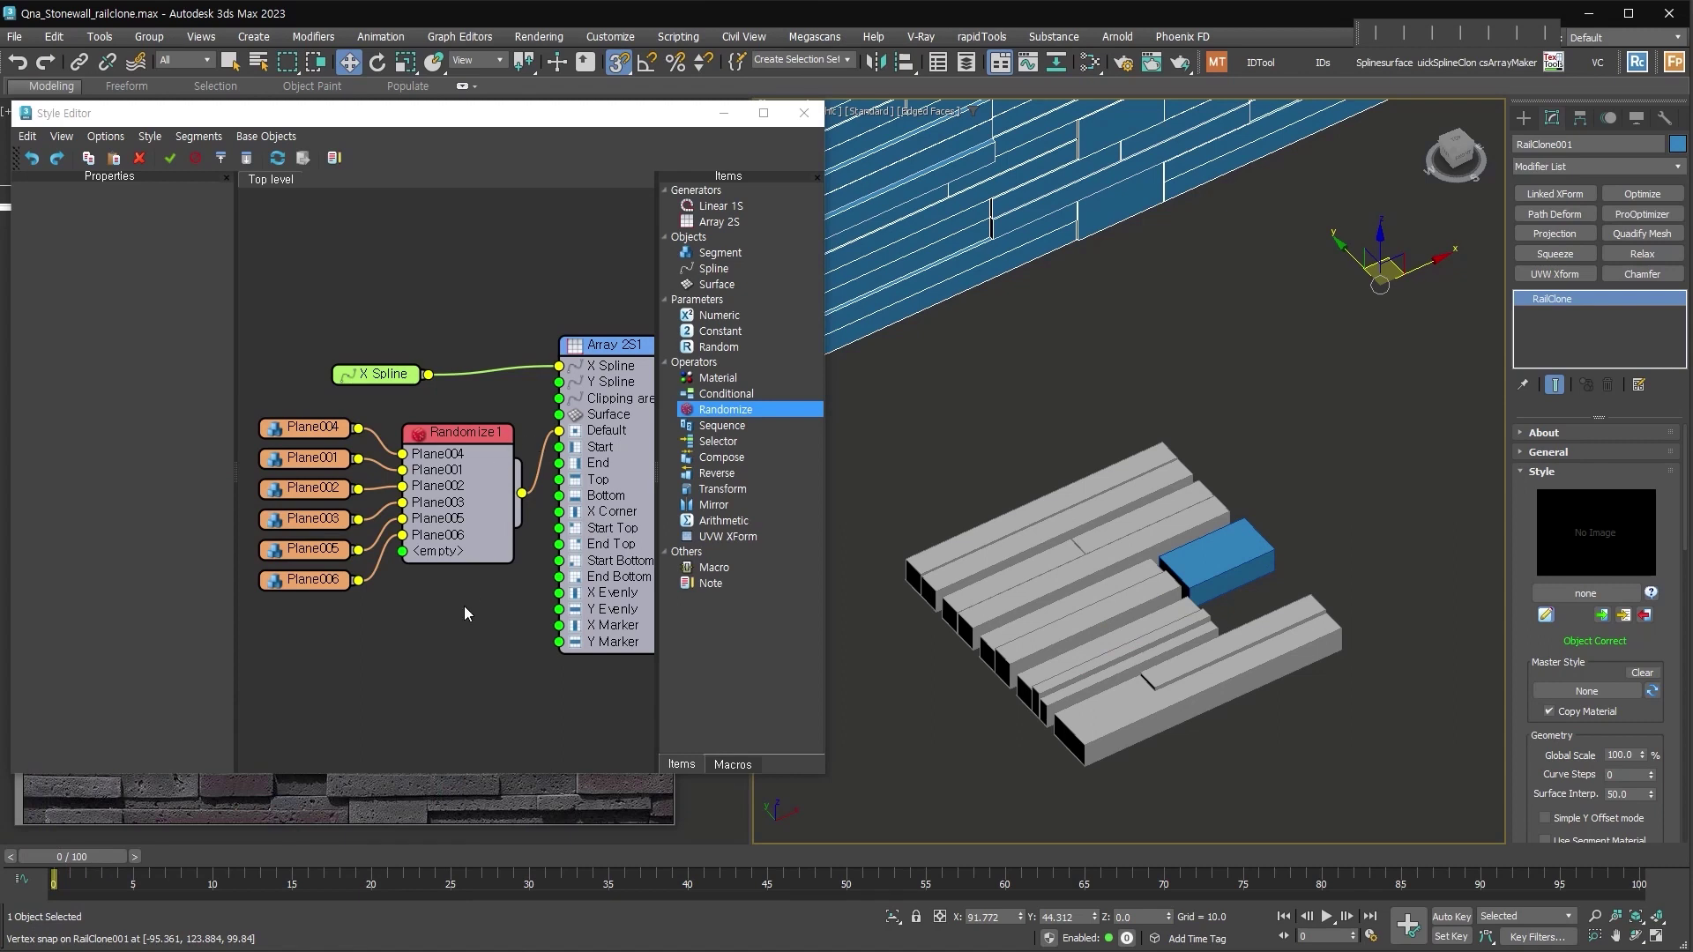
Move the plane segment nodes and Randomize1 away from the Array 2S node in the RailClone style to leave a gap between them
left_click_drag(467, 614, 304, 445)
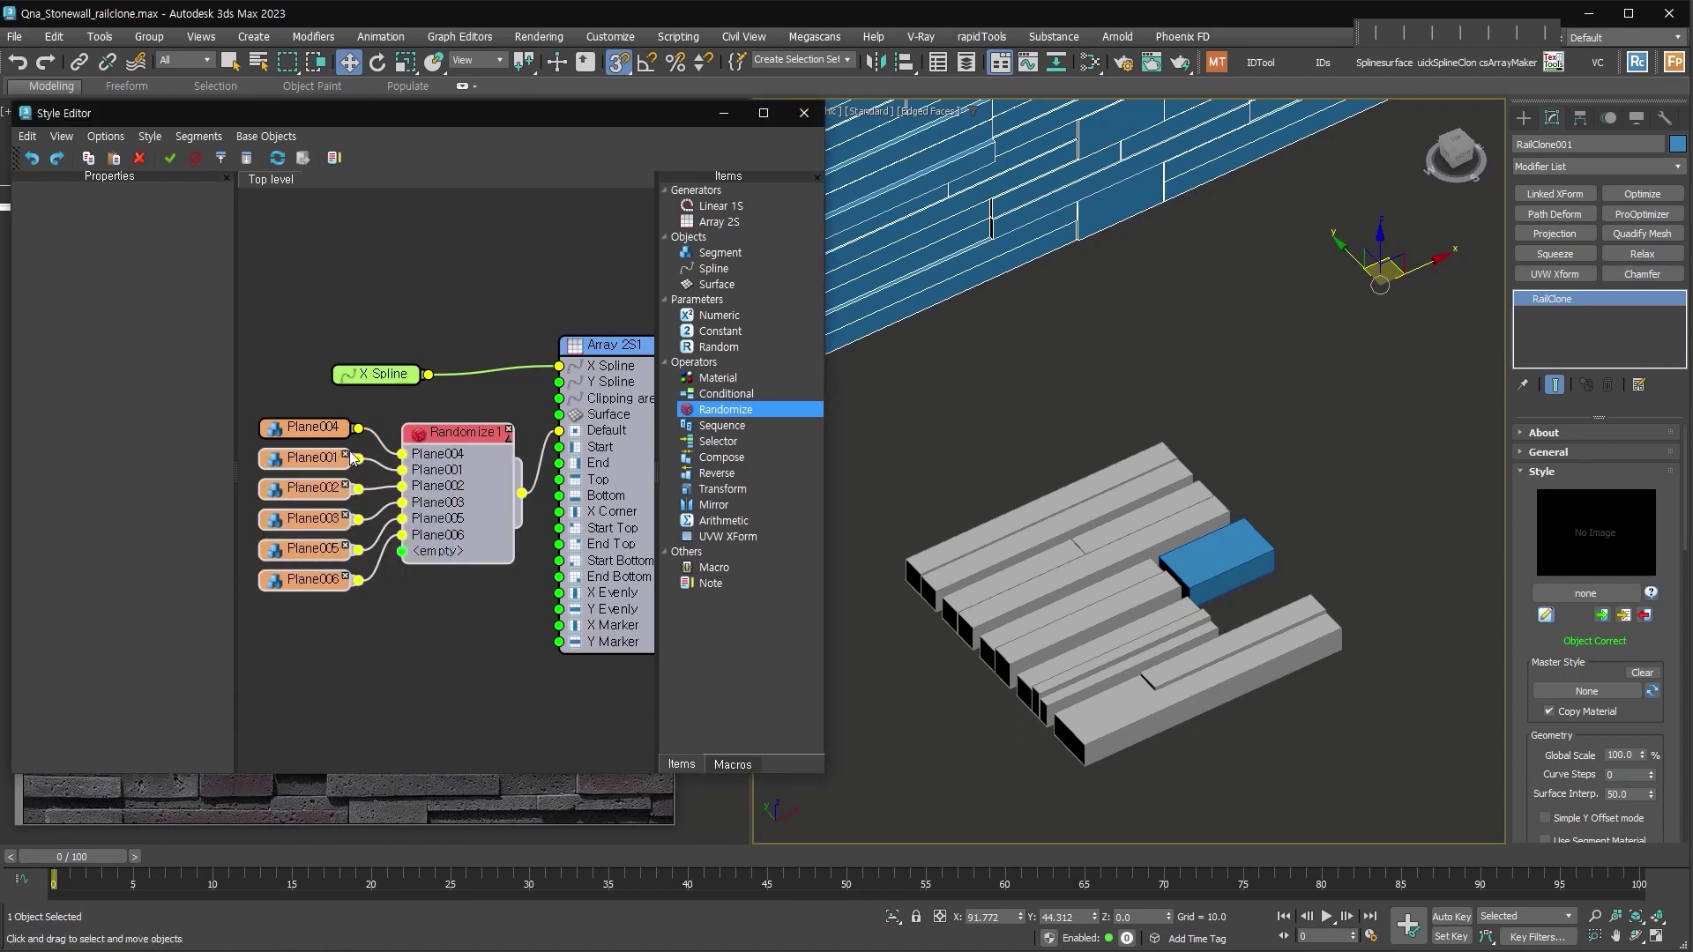
mouse_move(458, 450)
left_mouse_down()
mouse_move(341, 430)
mouse_move(434, 457)
left_mouse_up()
left_click(289, 430)
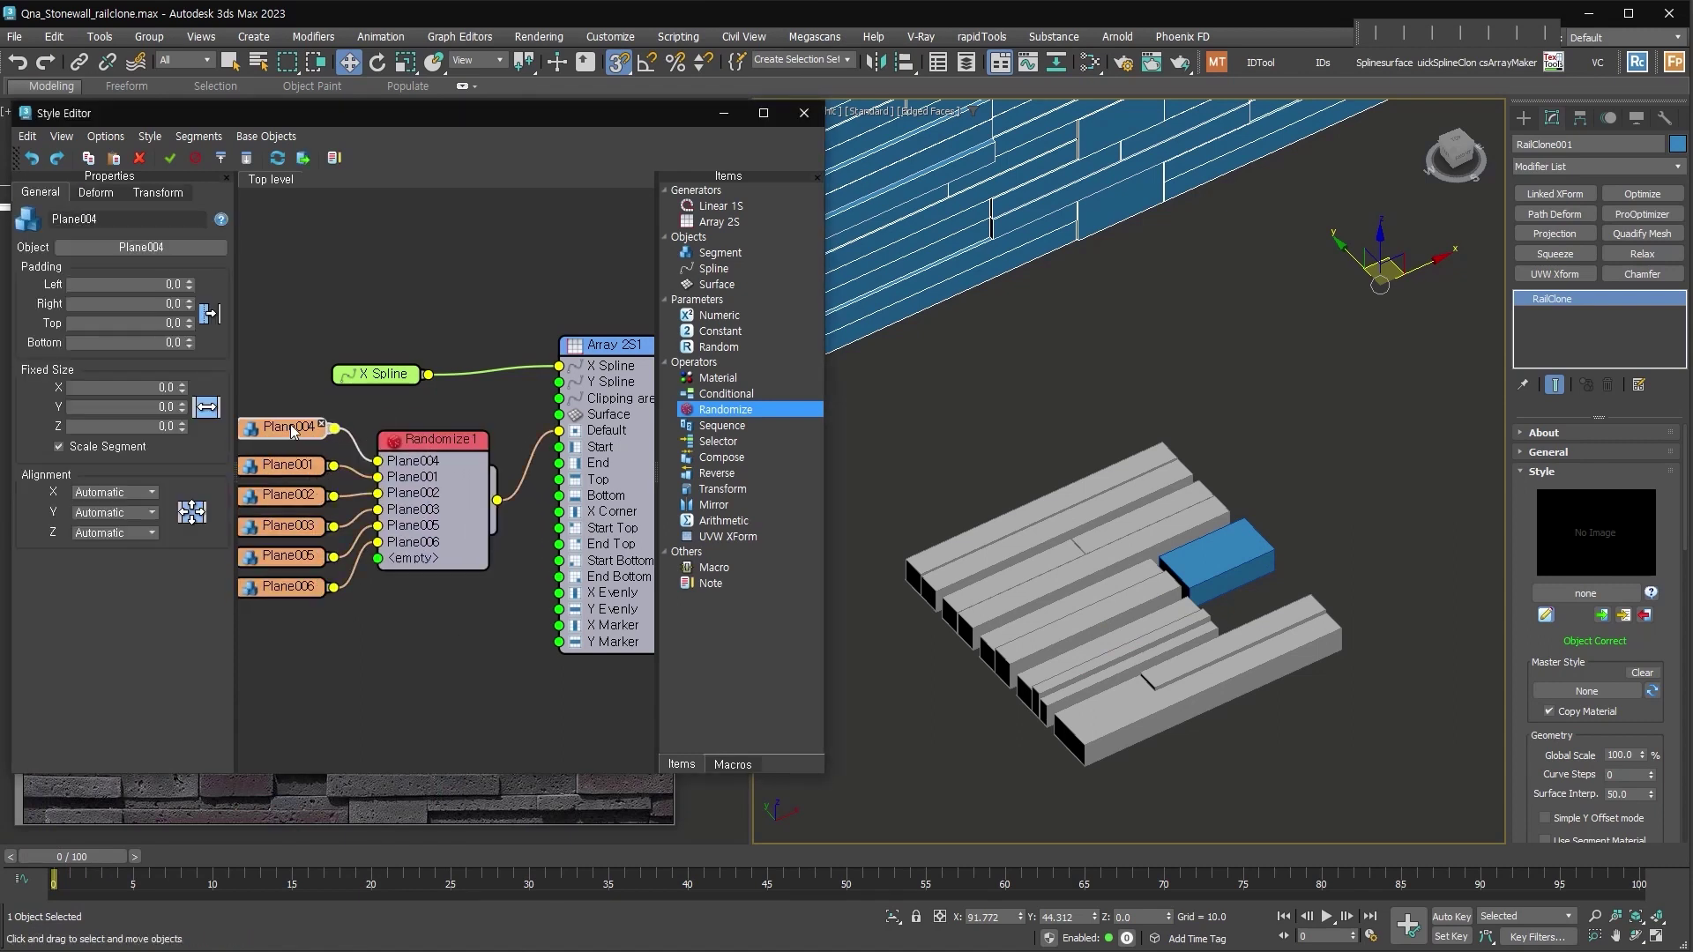
left_click_drag(431, 665, 231, 414)
left_click_drag(432, 493, 342, 465)
left_click(510, 477)
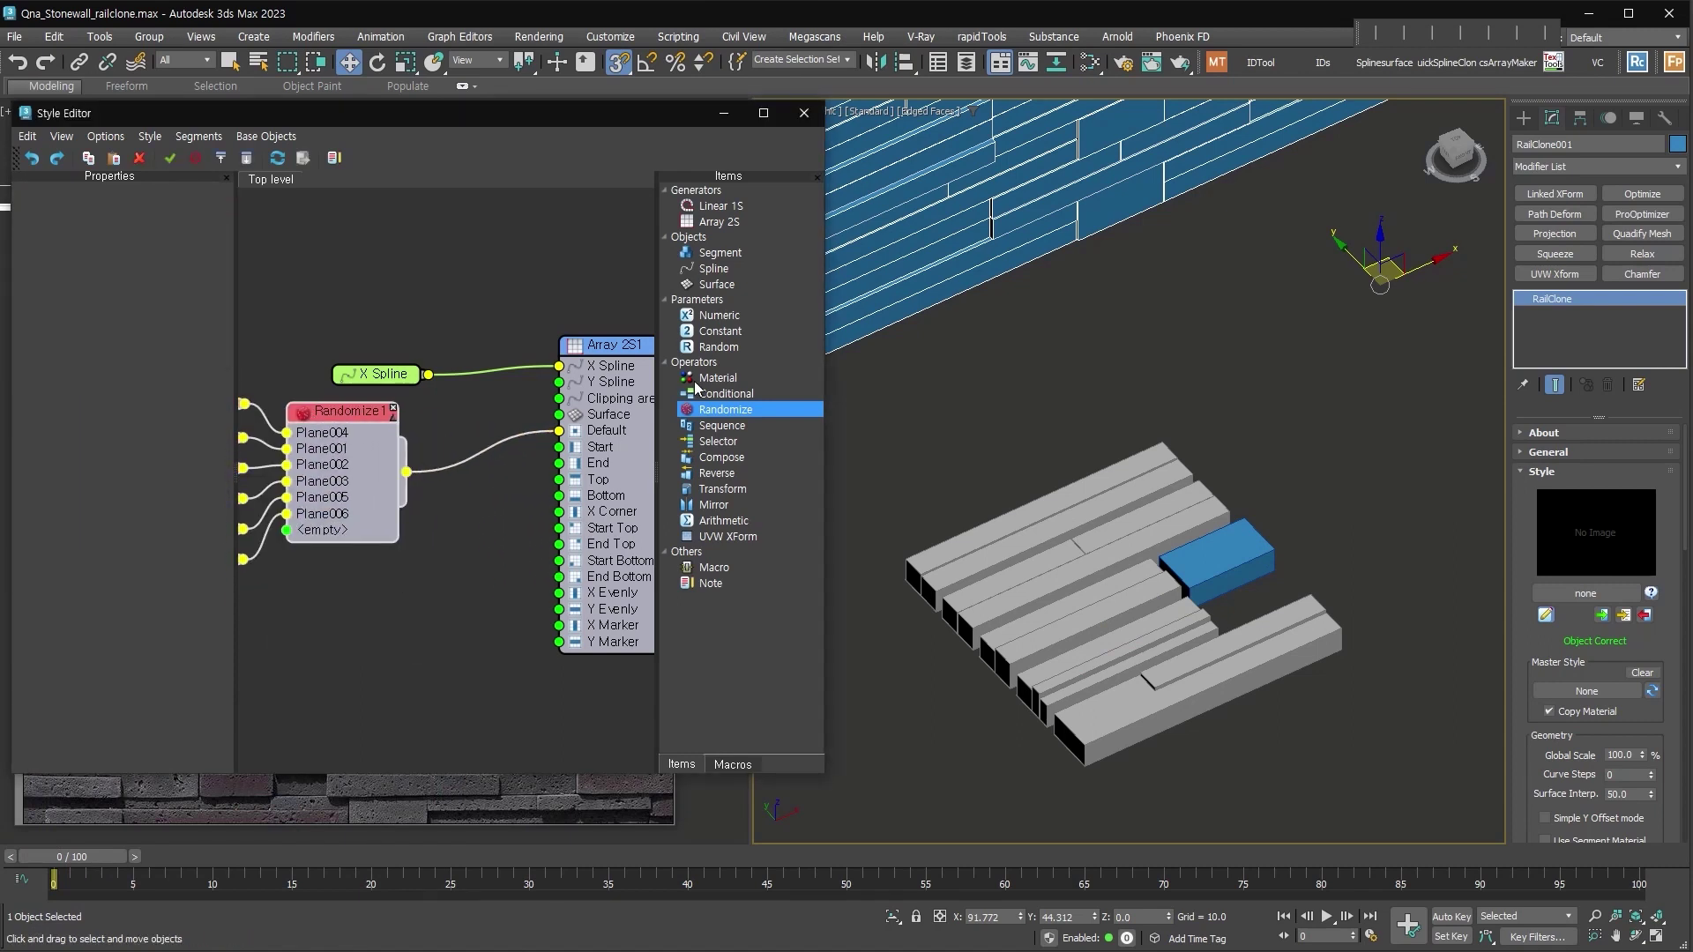
Insert a Material operator between Randomize1 and the array's Default input, replacing material ID 1 in Random mode from 1 to 5
left_click_drag(719, 379, 483, 452)
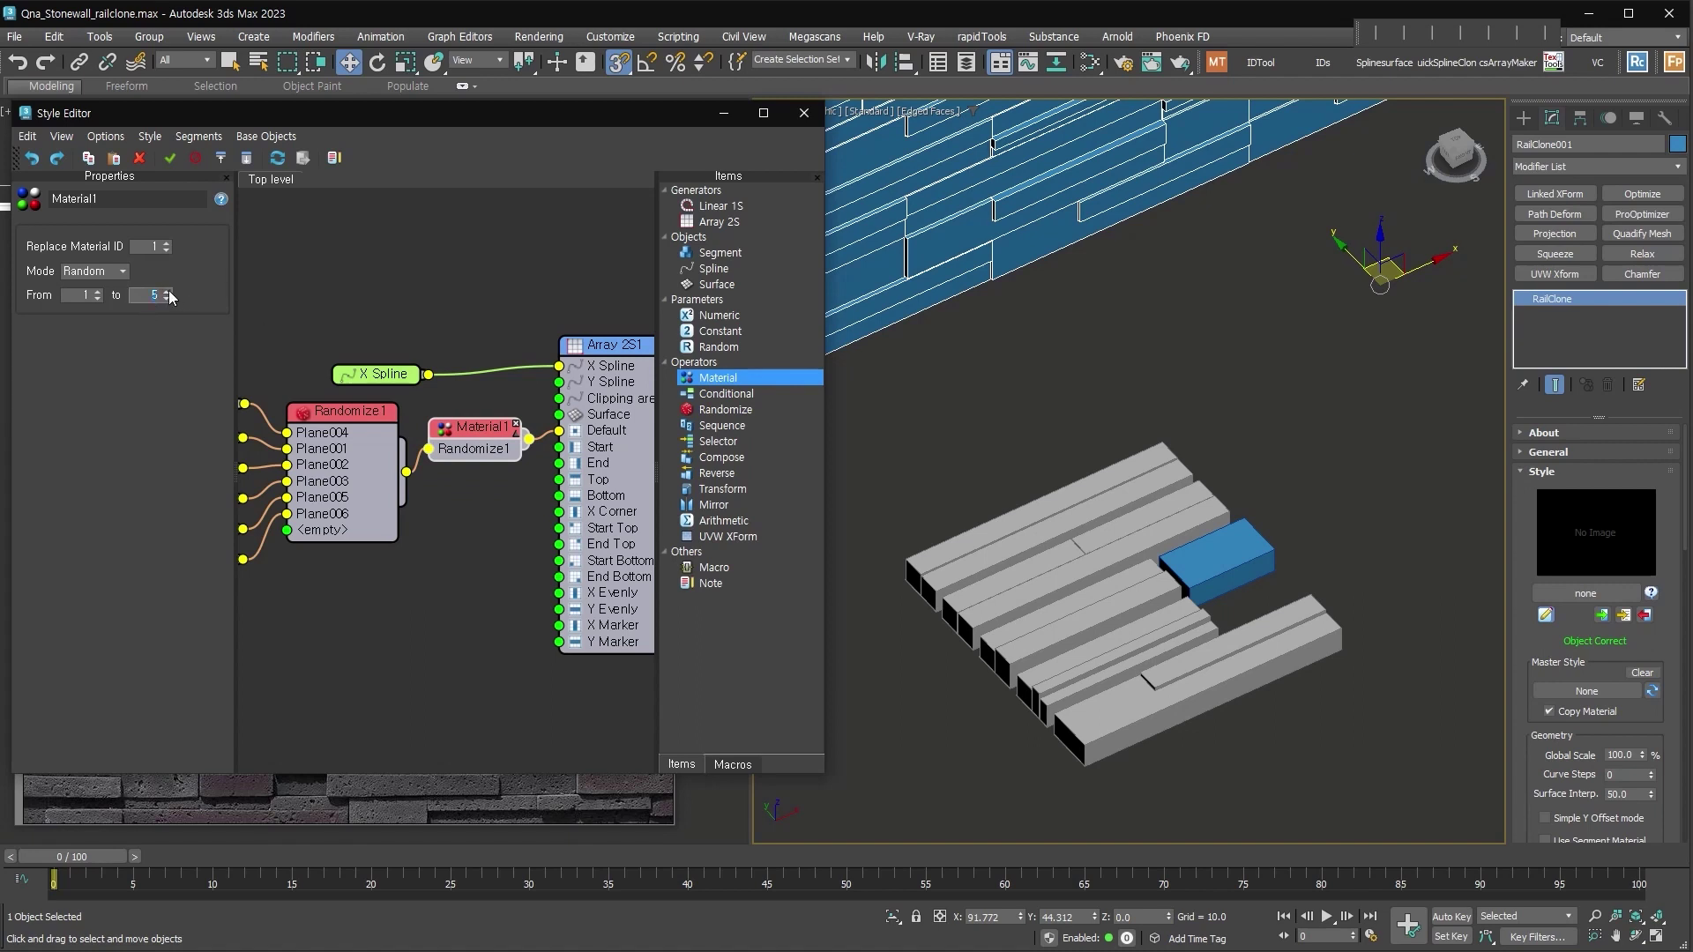
left_click(497, 434)
middle_click_drag(591, 519, 496, 571)
left_click(527, 409)
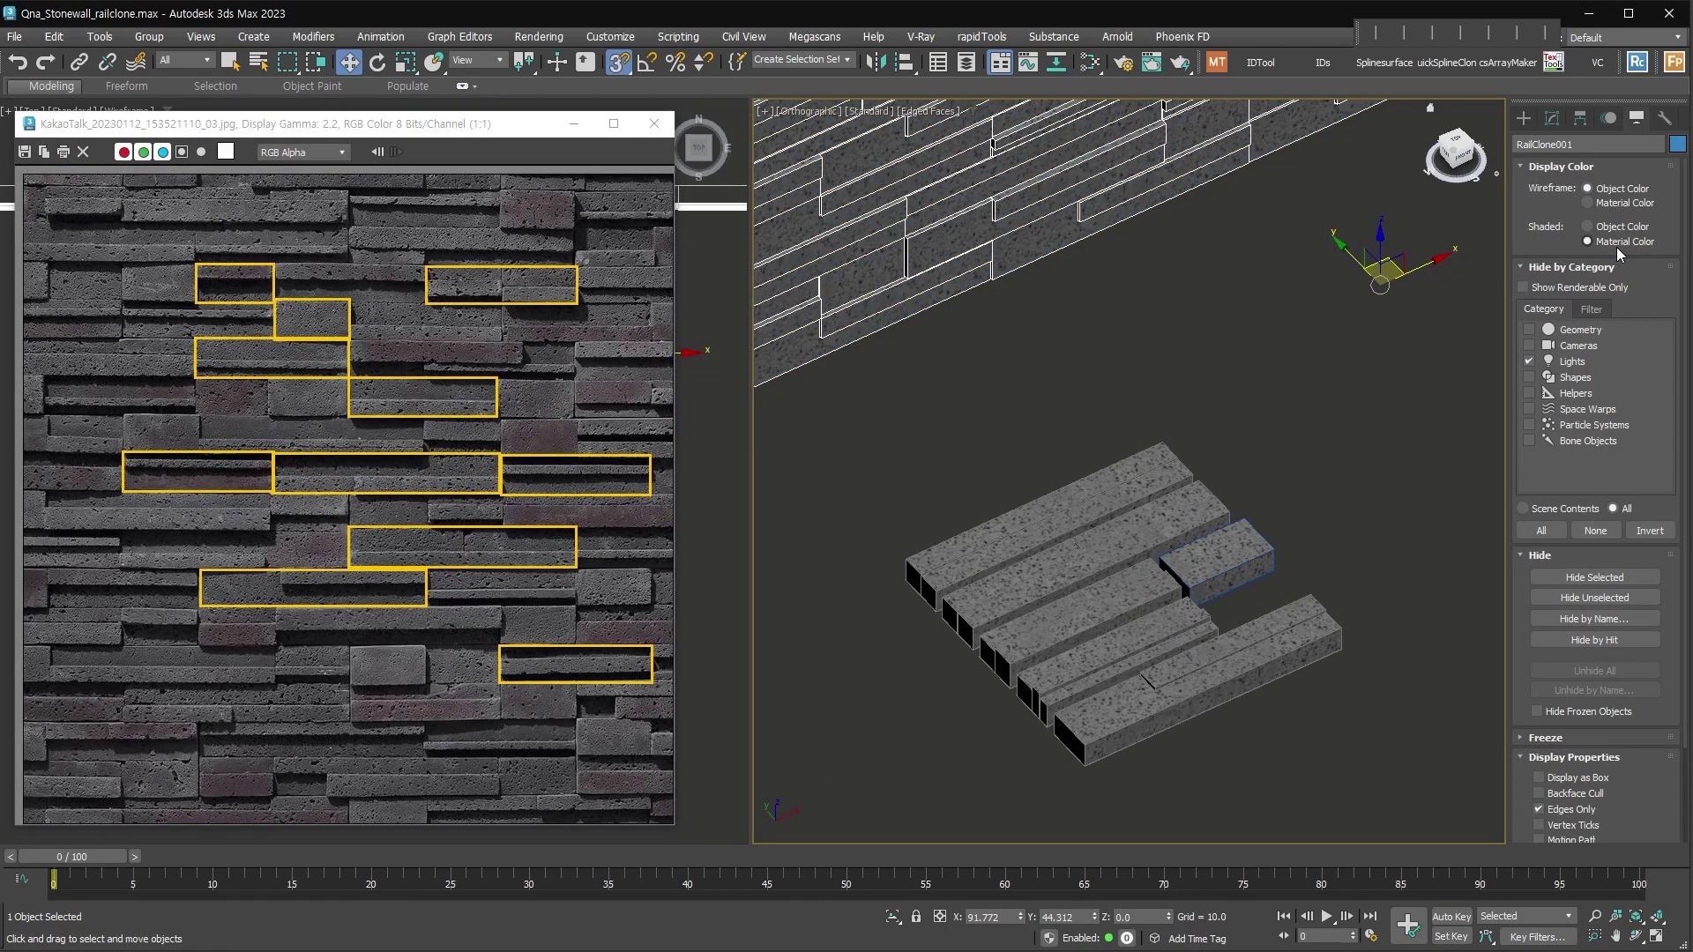
Add the id10_color Multi/Sub-Object material from the Qna.mat library to the material graph
scroll(1219, 552, "down", 3)
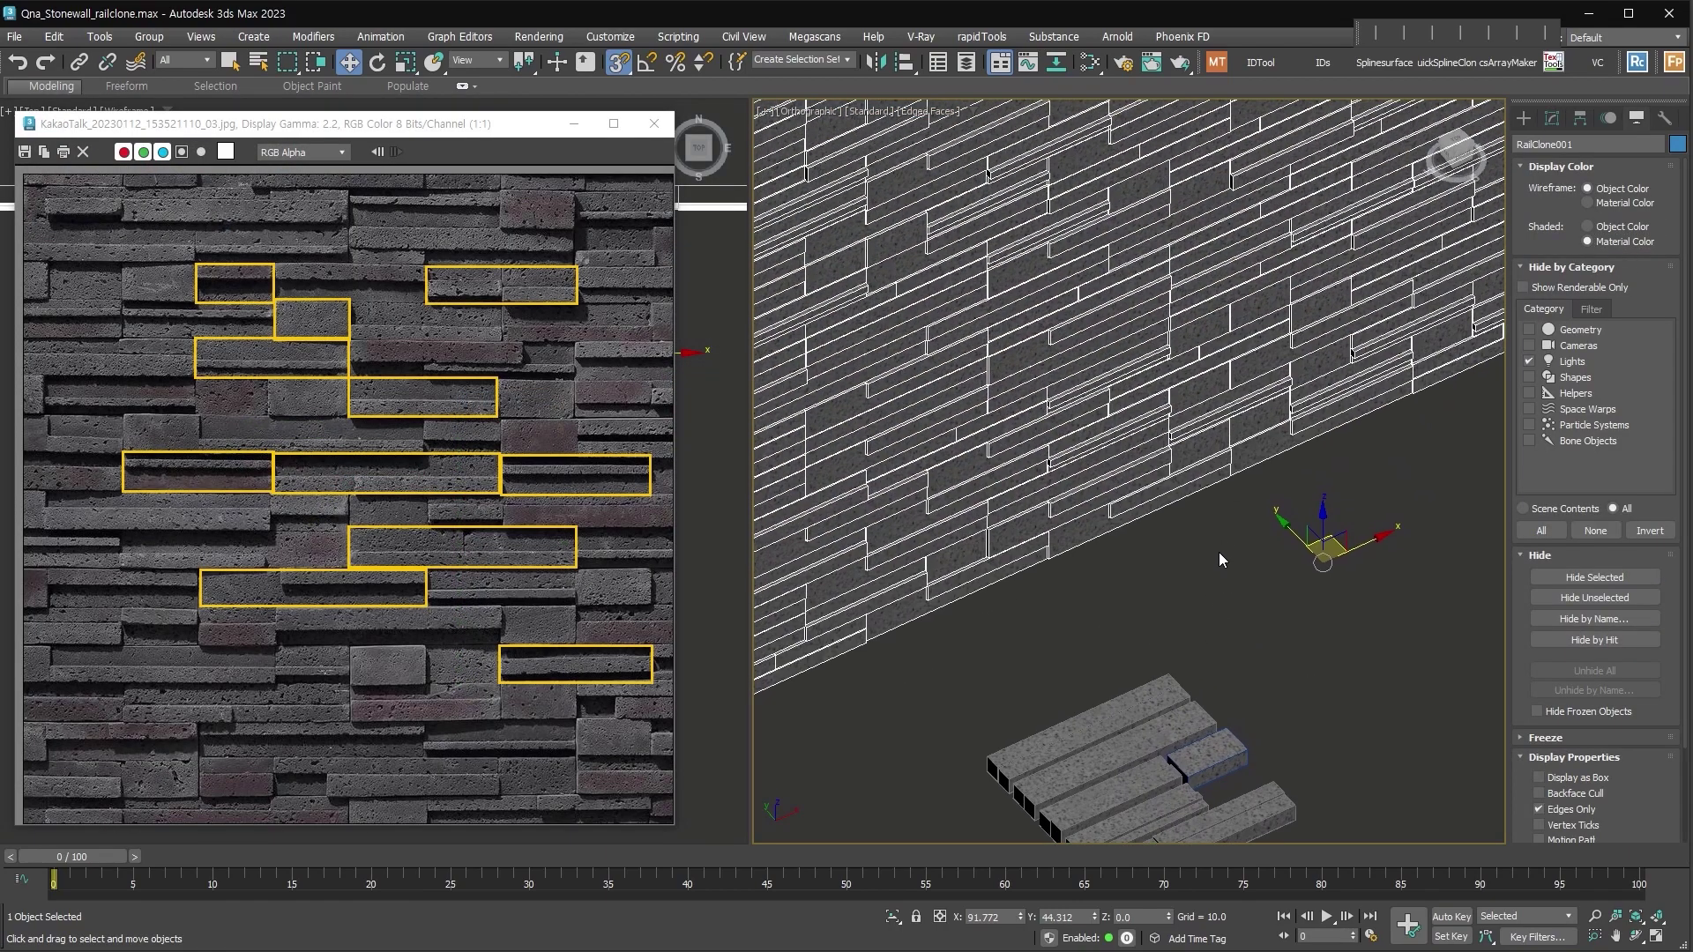
scroll(1197, 476, "up", 3)
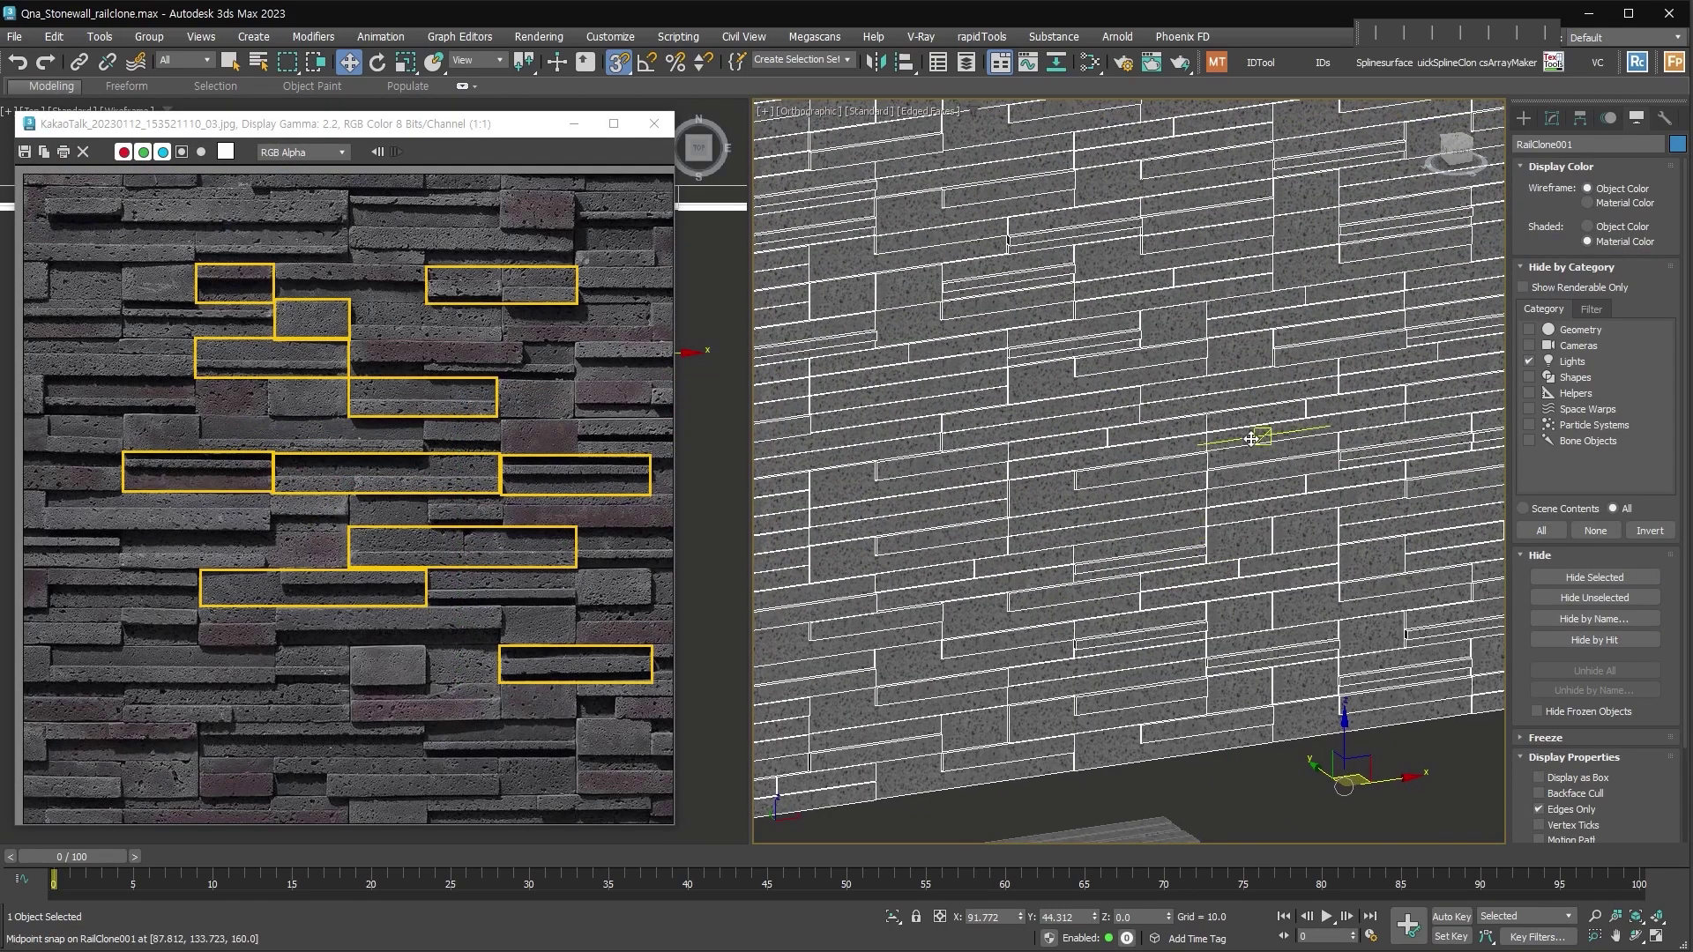
mouse_move(1167, 637)
middle_mouse_down()
mouse_move(1171, 606)
mouse_move(1237, 553)
middle_mouse_up()
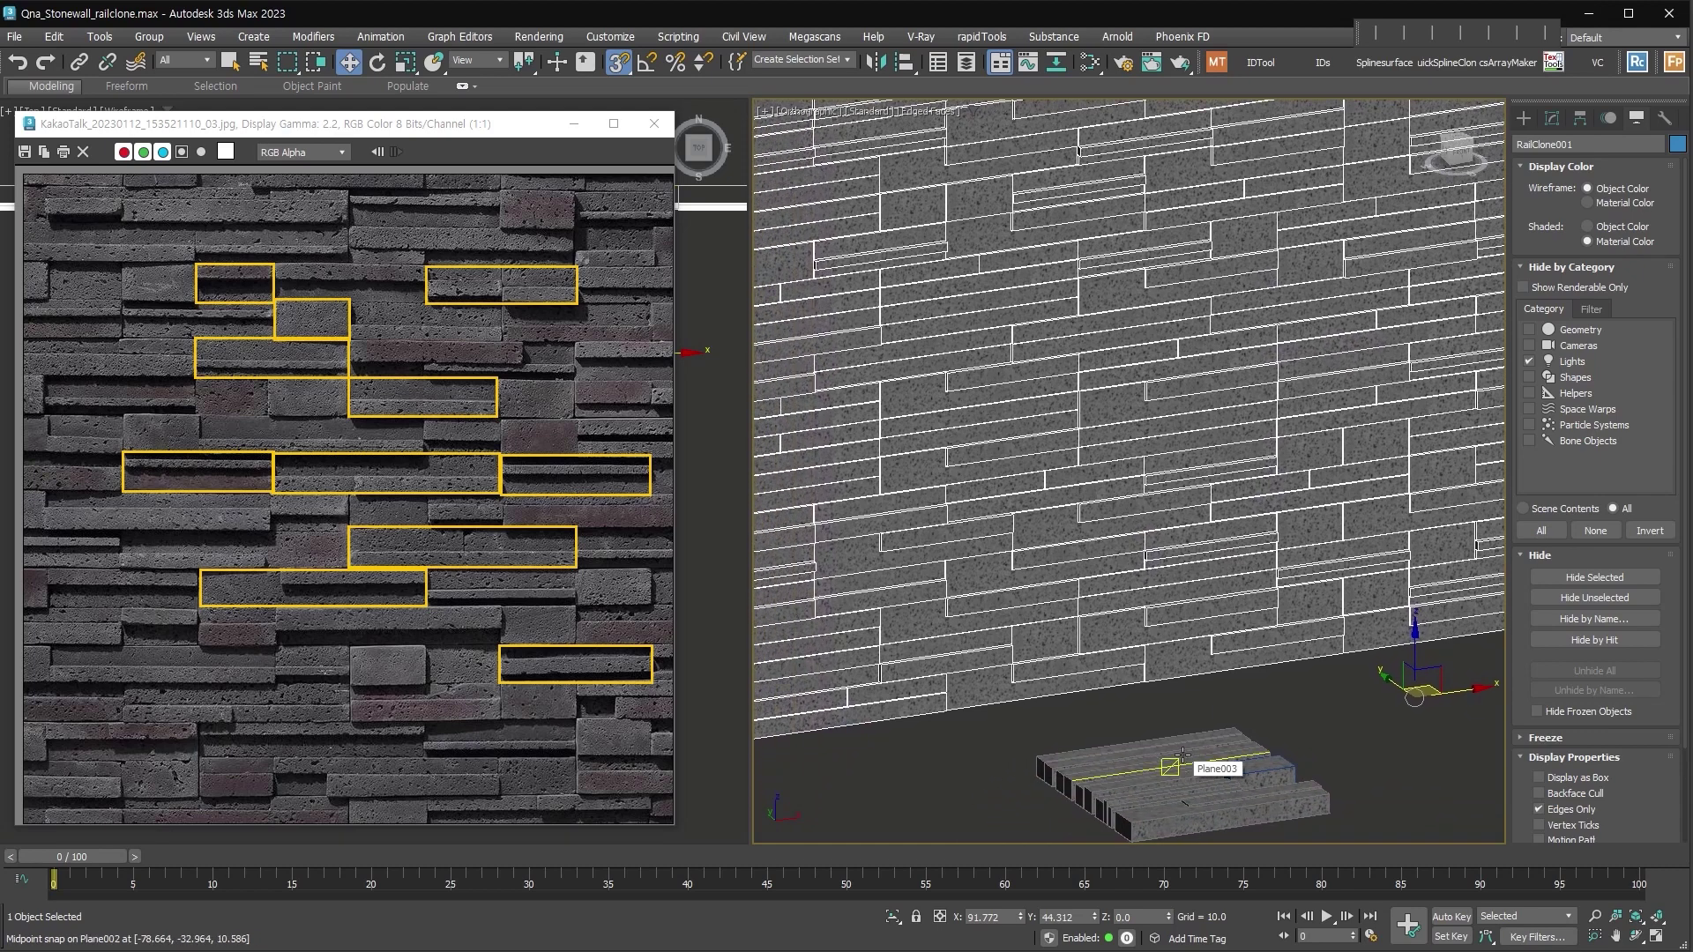
left_click(1090, 61)
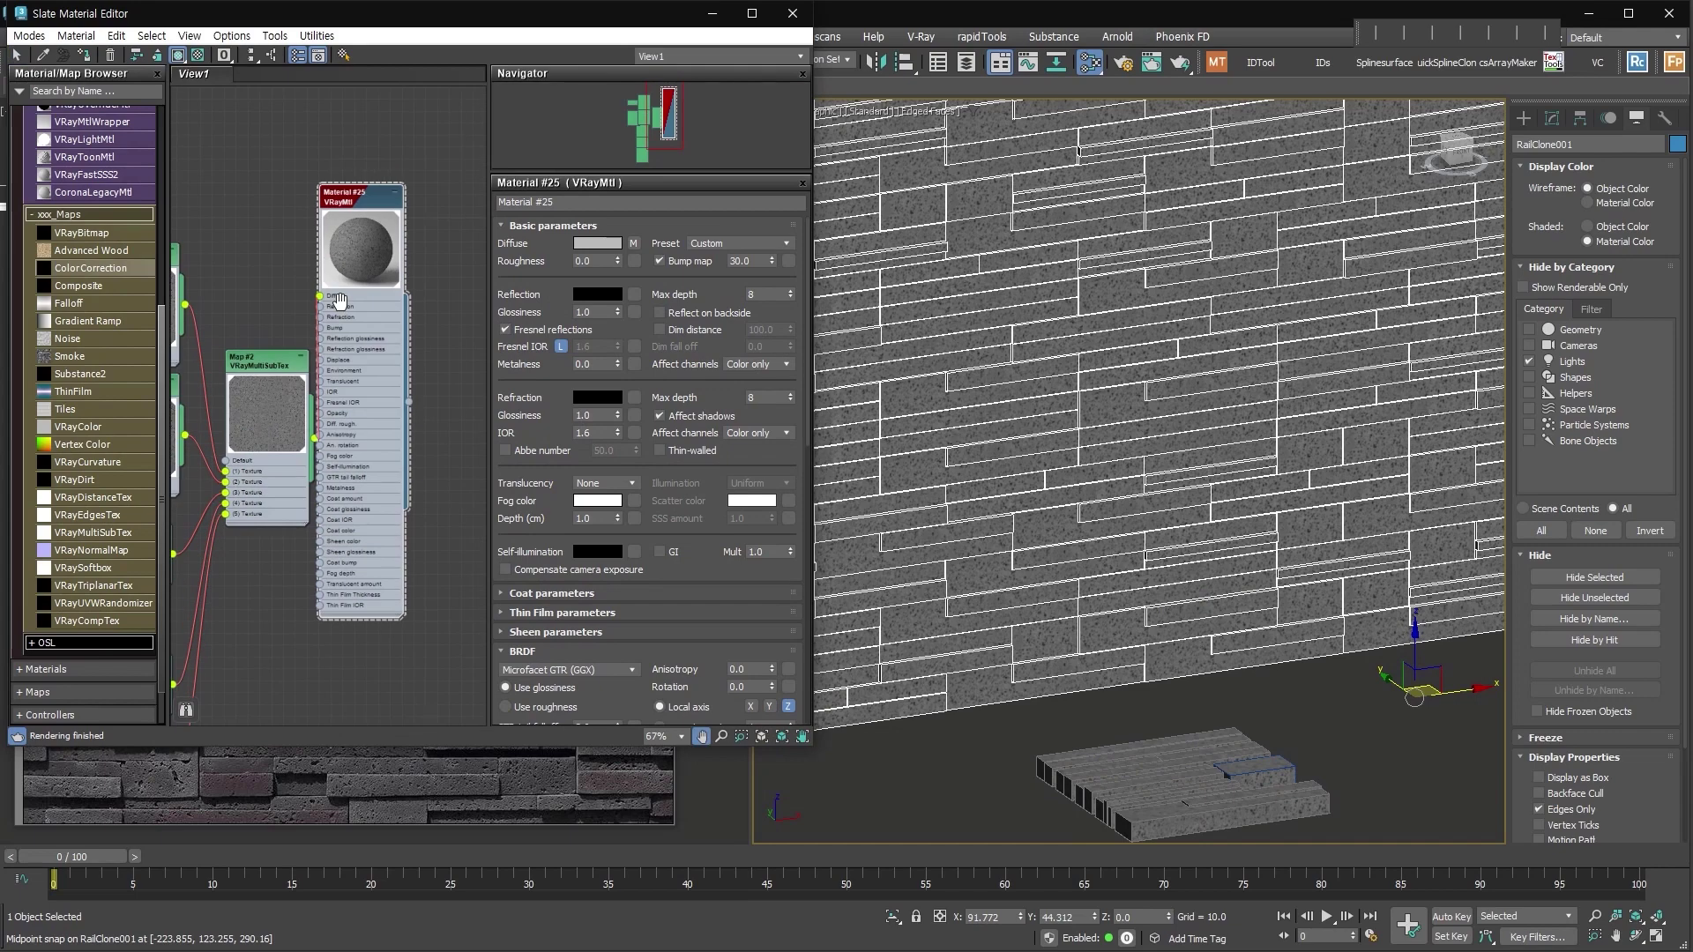
scroll(341, 302, "down", 1)
middle_click_drag(340, 302, 350, 547)
scroll(127, 204, "up", 3)
left_click_drag(126, 188, 358, 178)
double_click(358, 178)
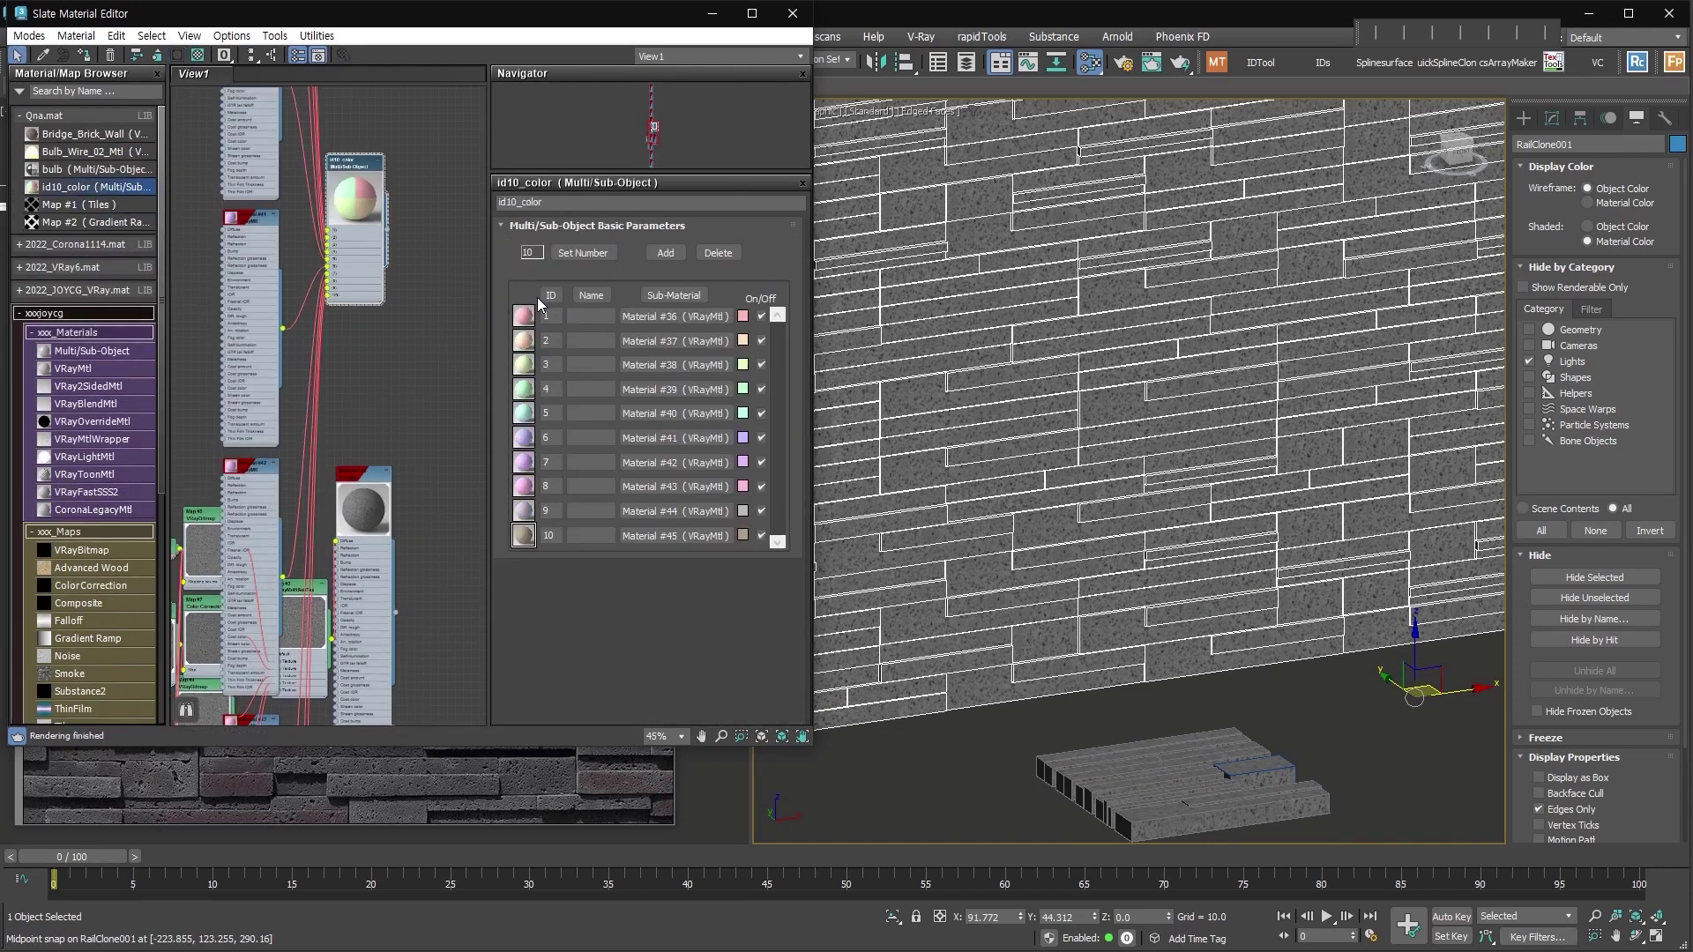
Assign the id10_color Multi/Sub-Object material to the RailClone wall to check its material ID distribution
scroll(365, 158, "up", 4)
middle_click_drag(365, 158, 447, 327)
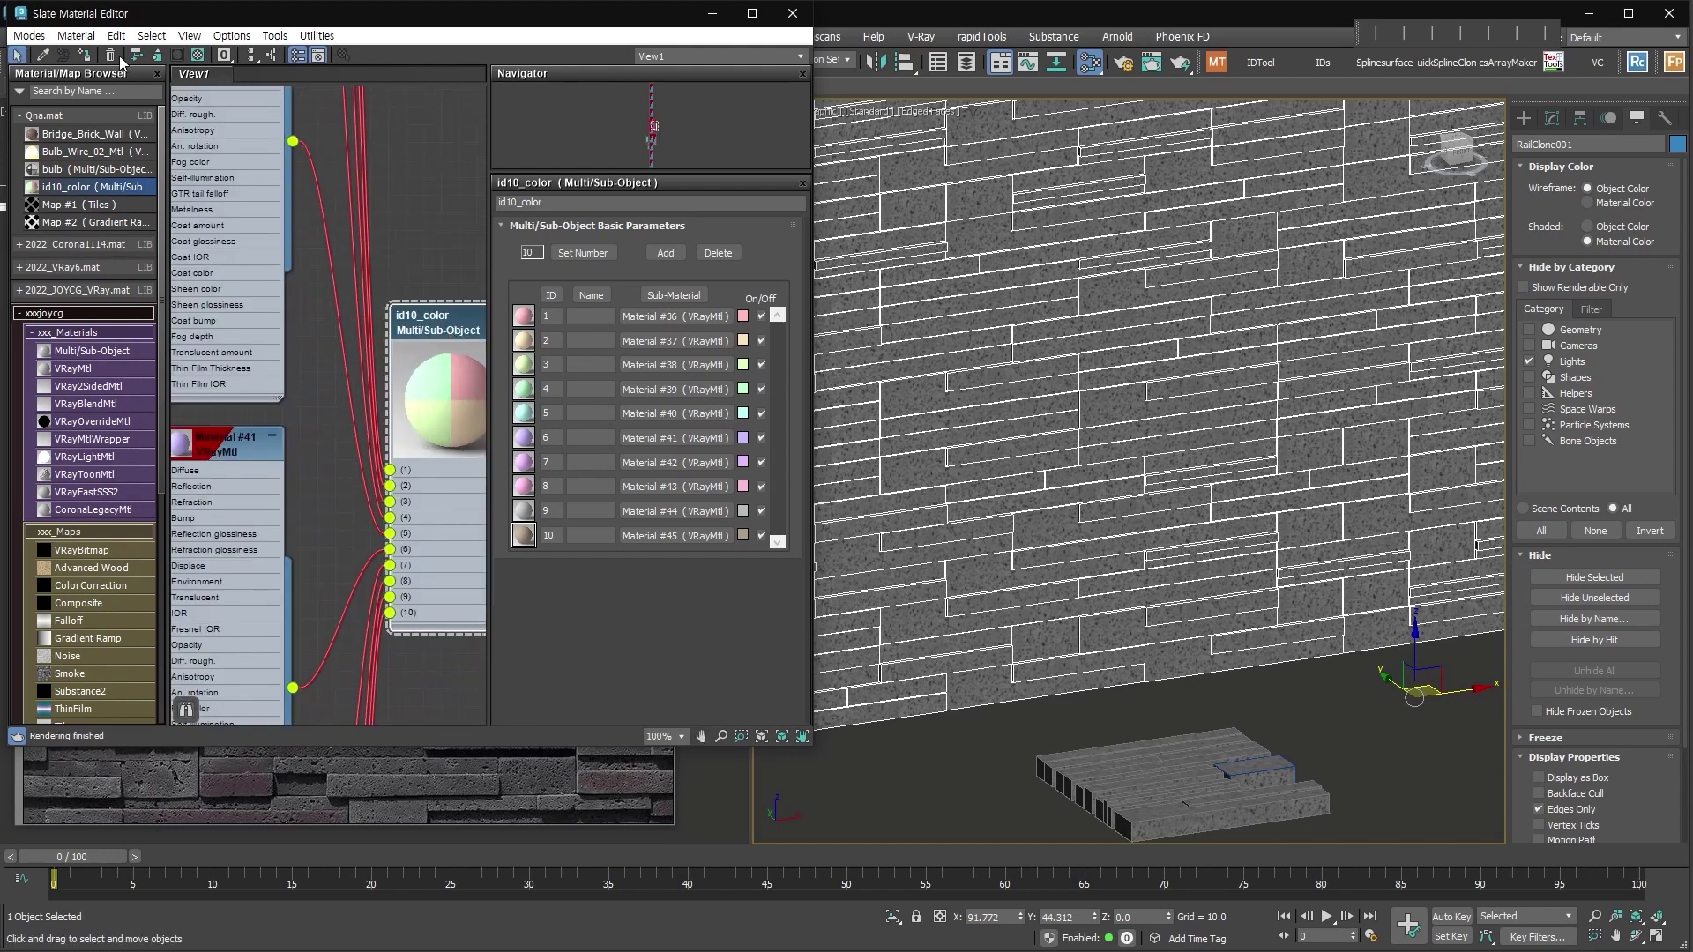
left_click(85, 55)
left_click(713, 14)
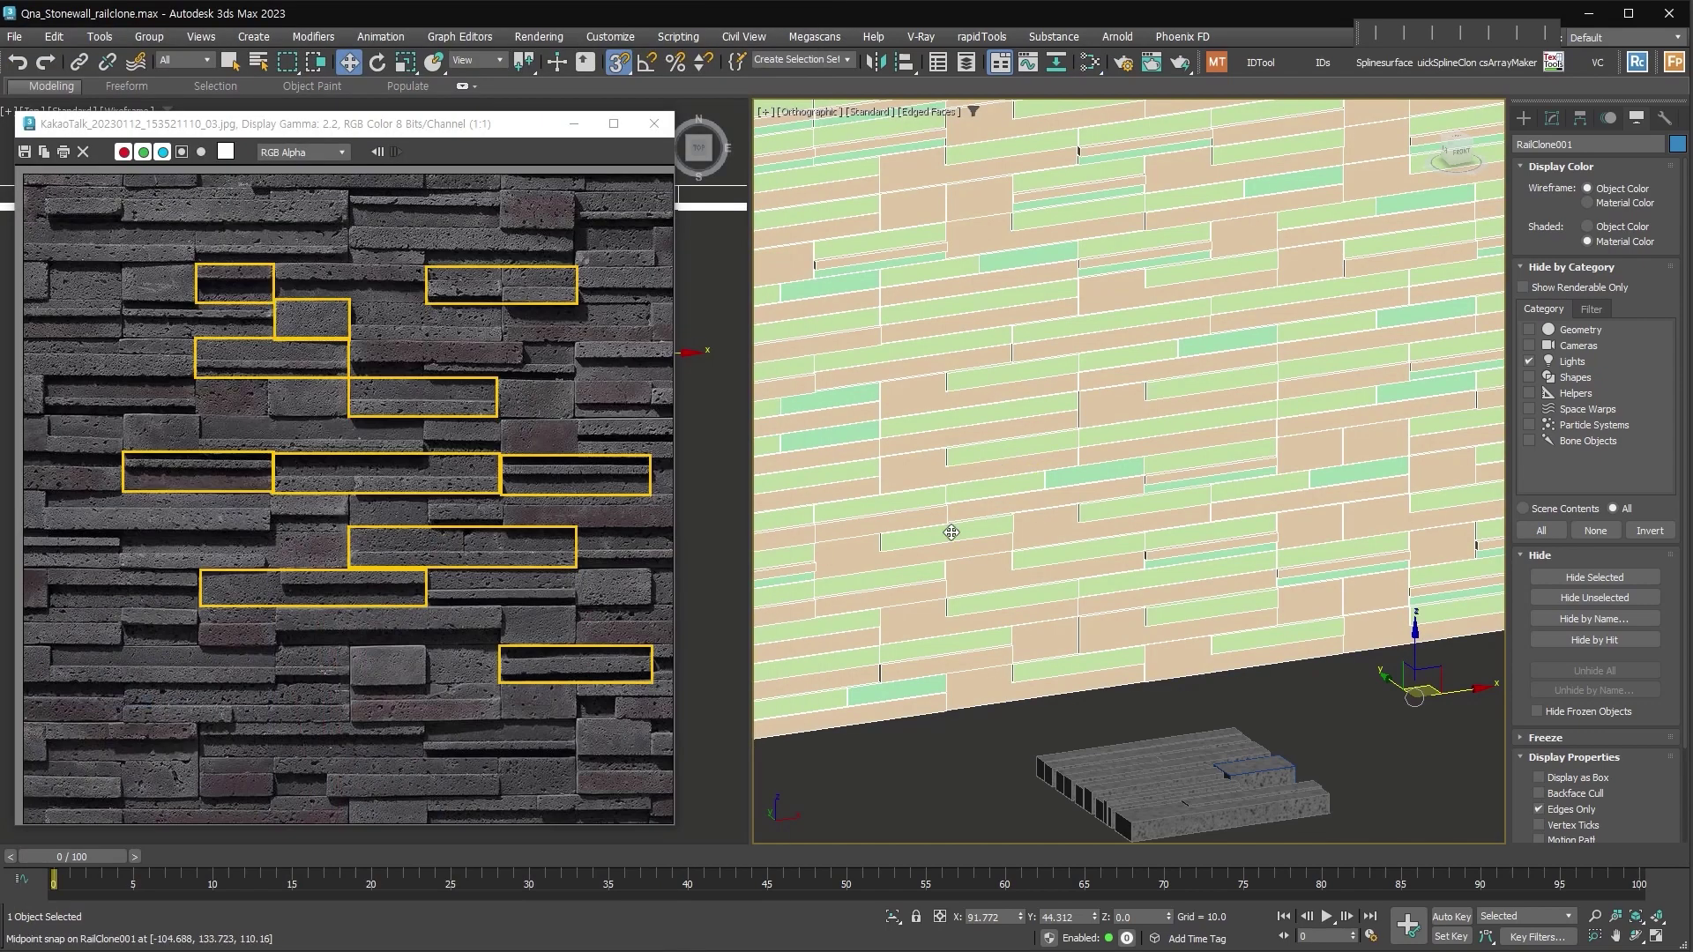
key("z")
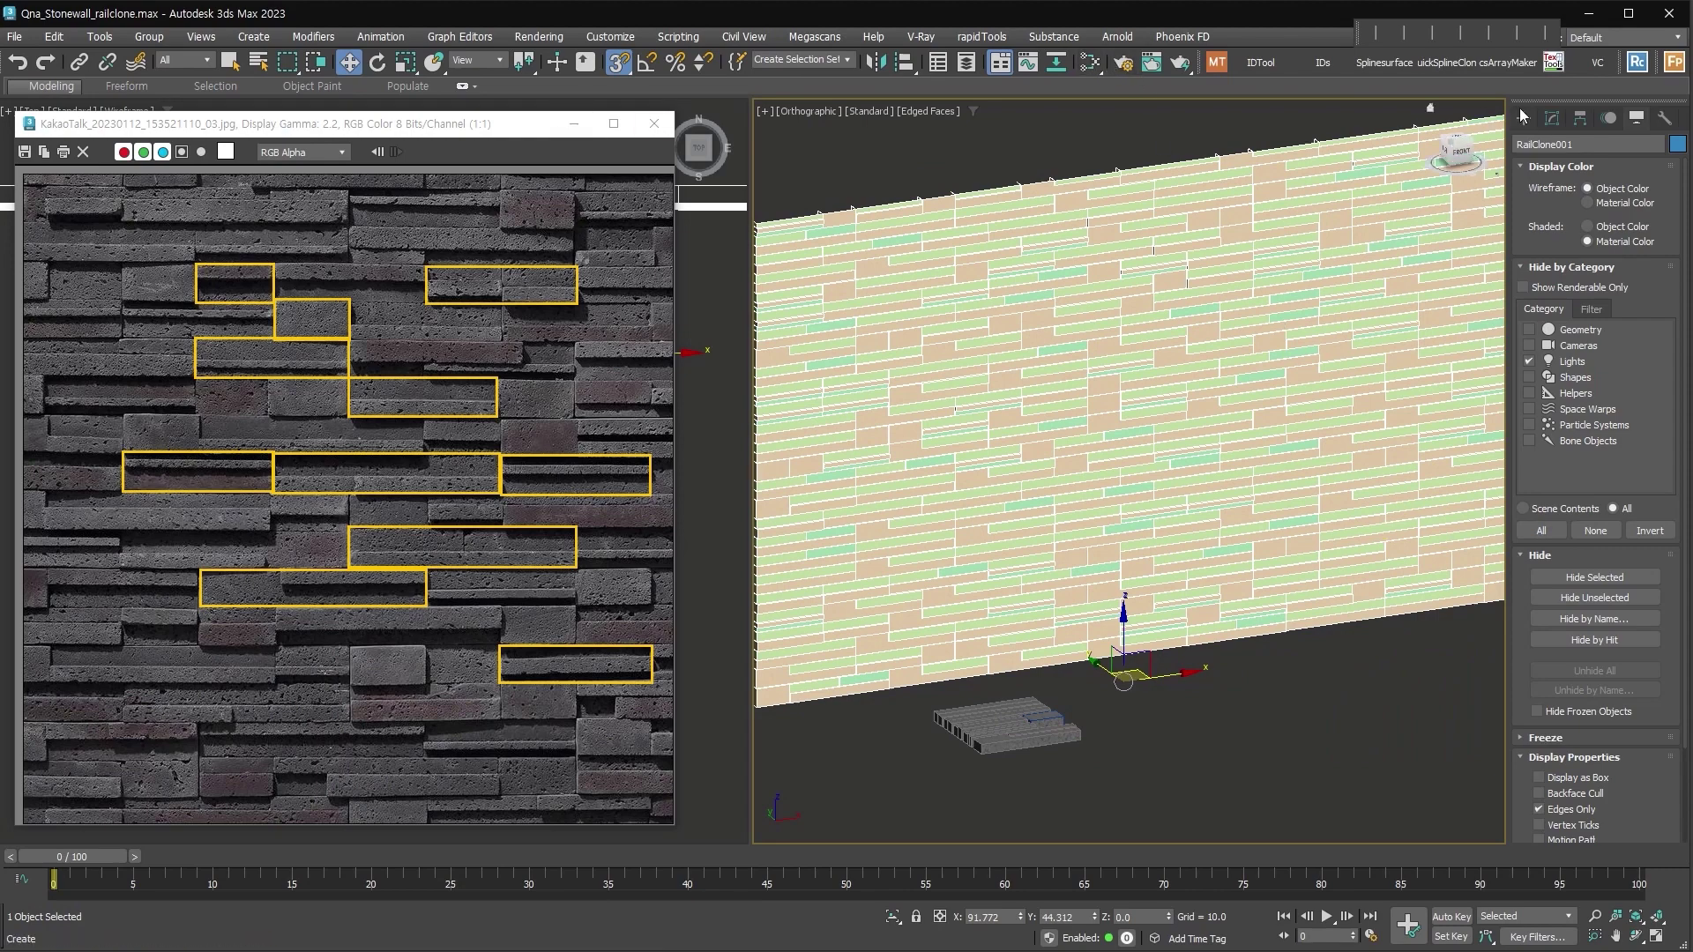
Raise the upper limit of the Material1 operator's random ID range to 10 in the RailClone style
left_click(1552, 118)
left_click(1546, 615)
left_click(371, 501)
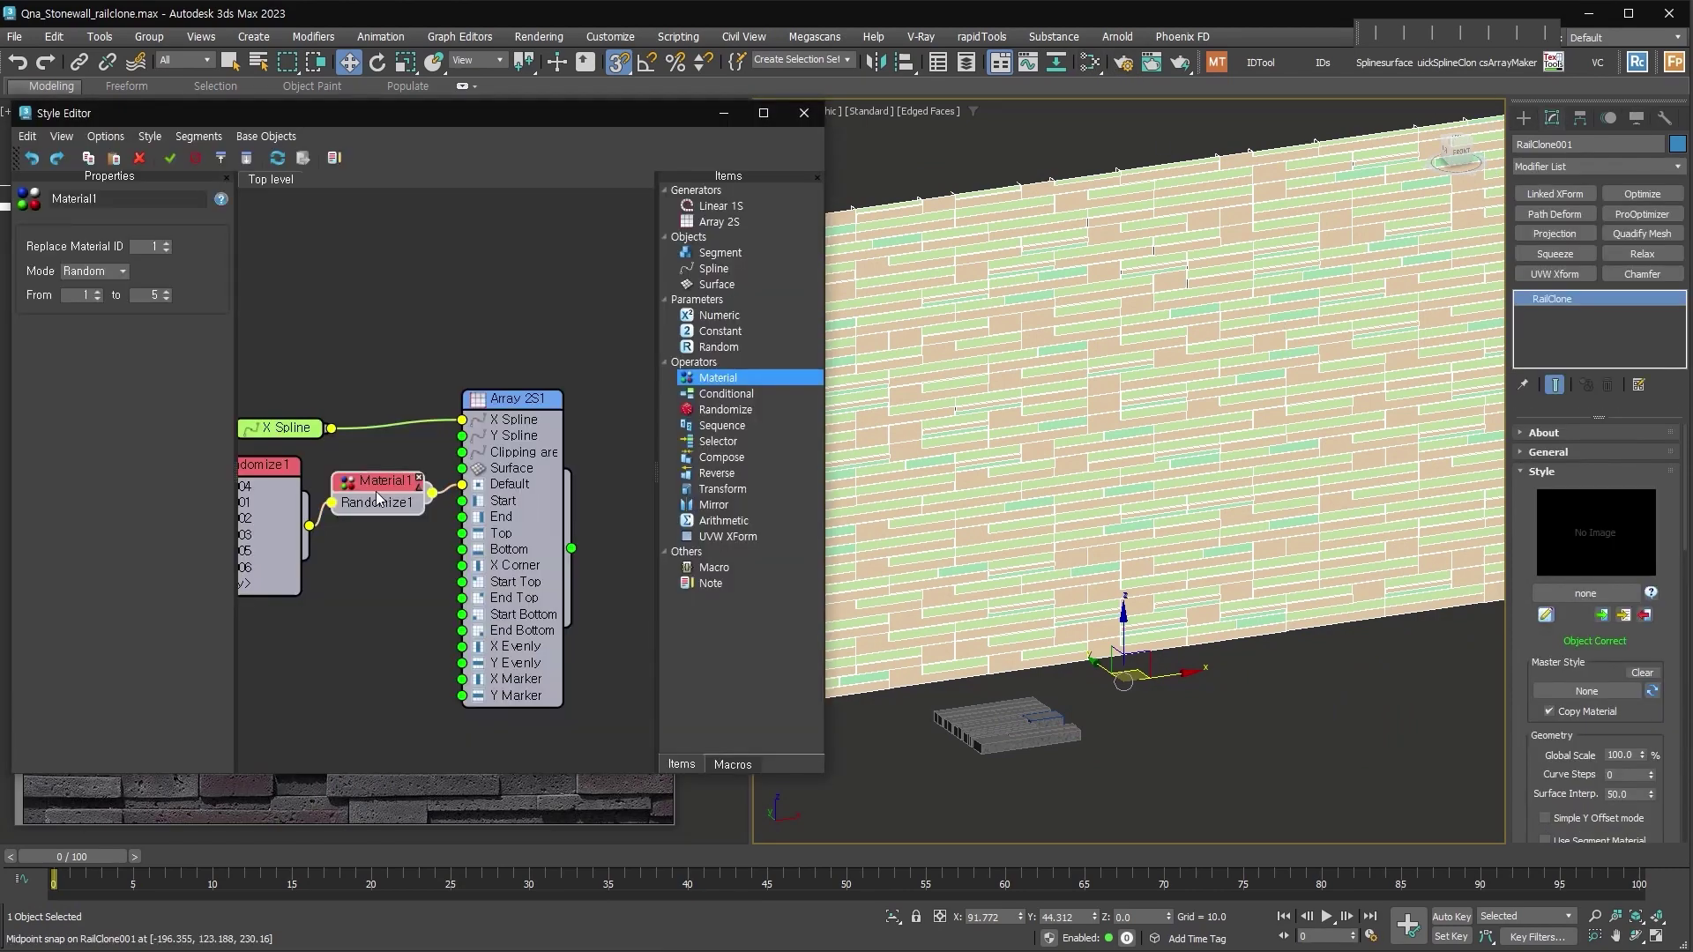
left_click(165, 292)
left_click(166, 292)
left_click(166, 292)
left_click(166, 291)
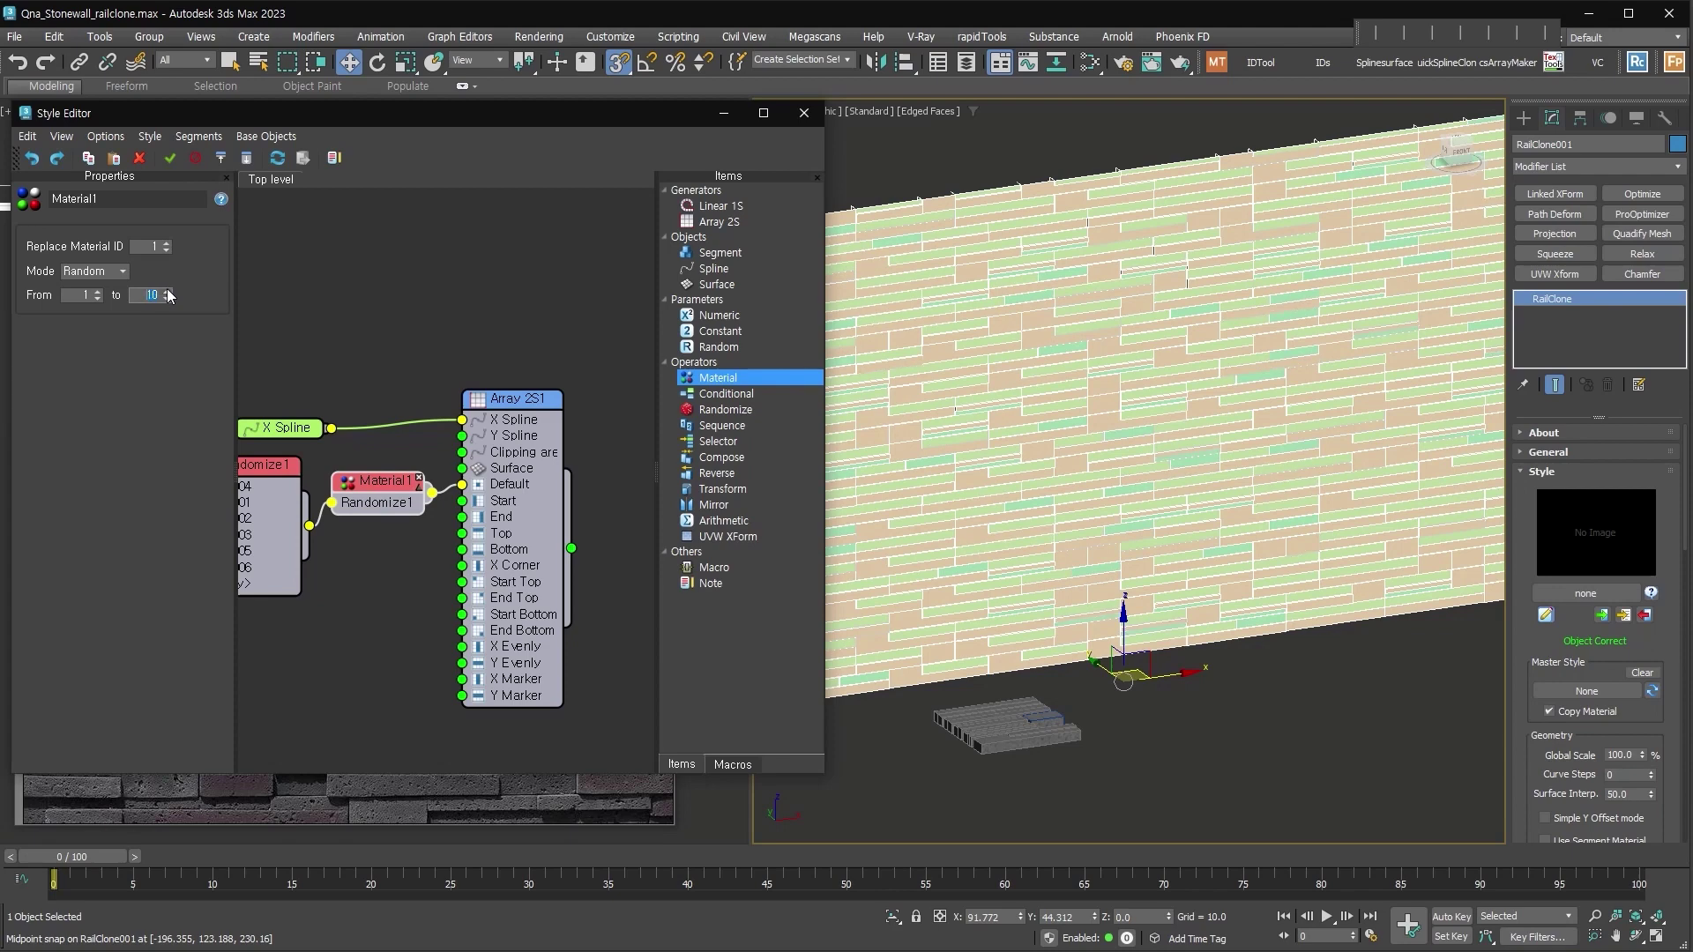
left_click_drag(364, 484, 357, 469)
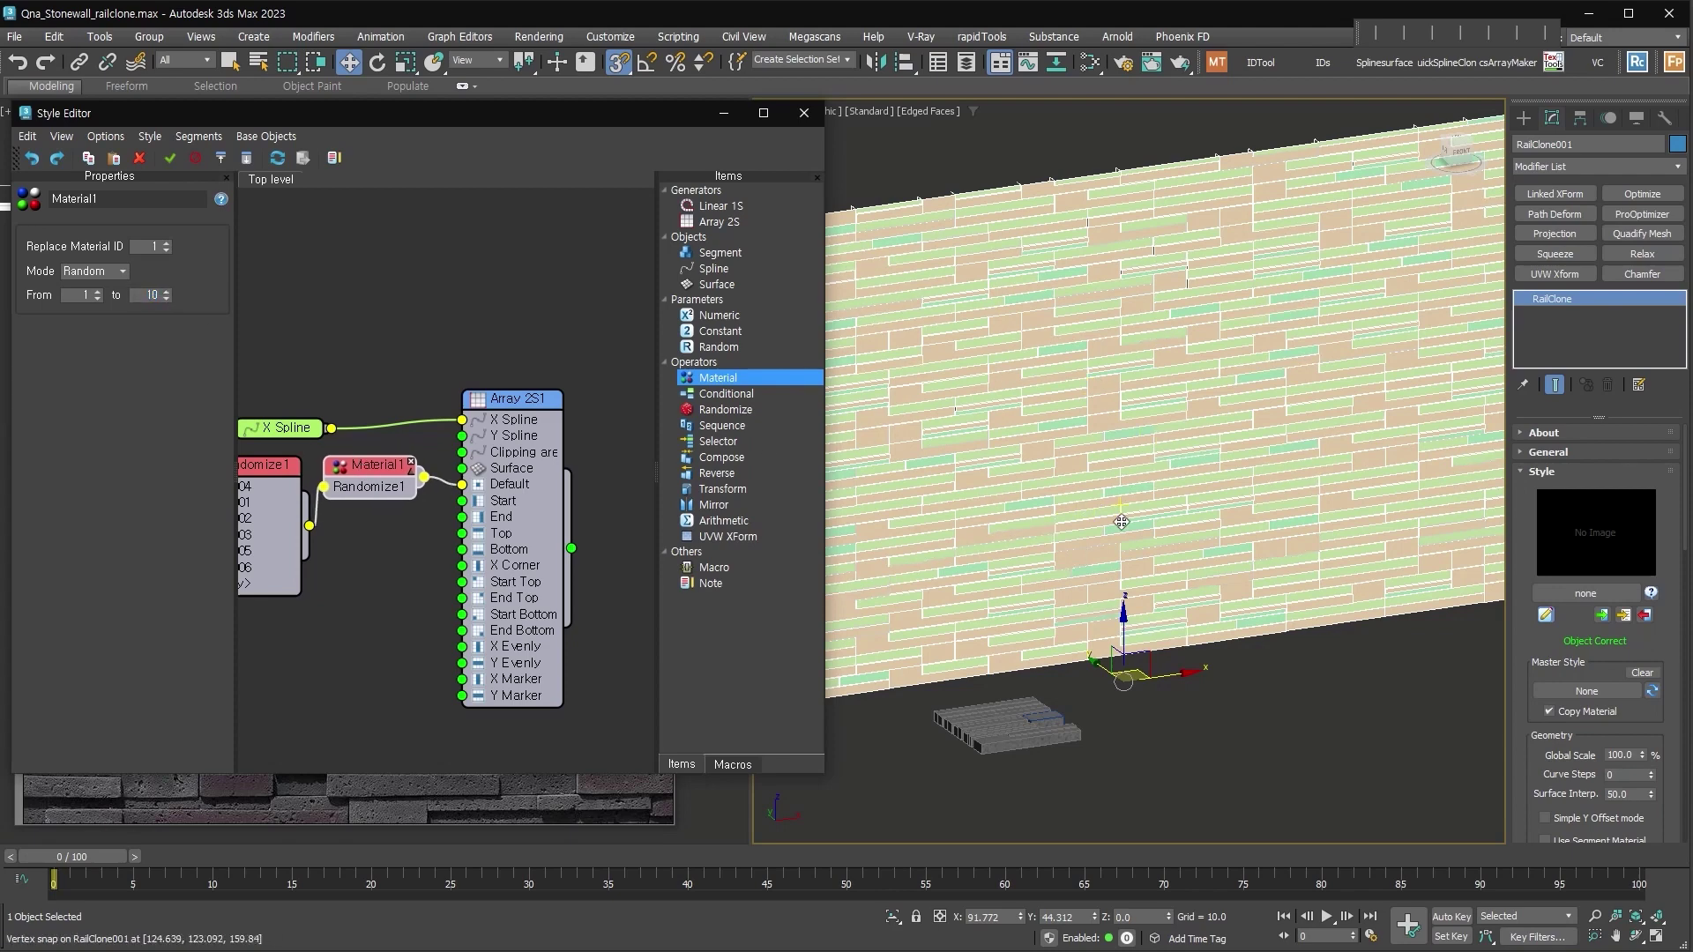
middle_click_drag(1130, 565, 1179, 573, "alt")
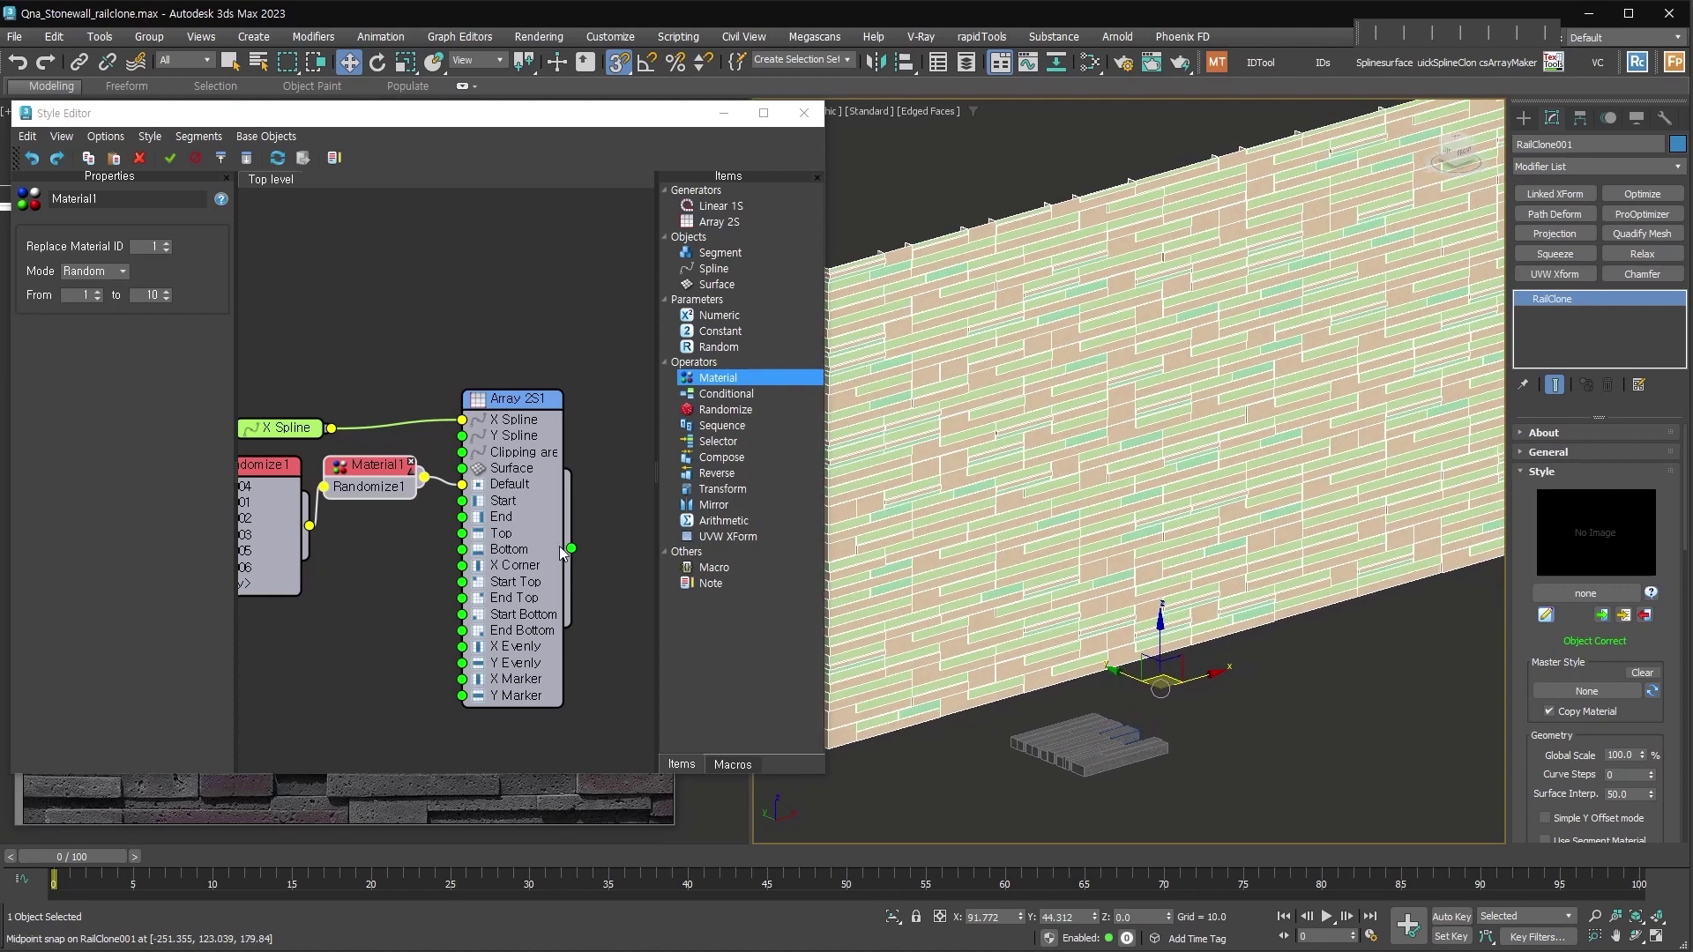
Set Randomize1 presence to 73.01 for Plane001, 72 for Plane002, 67 for Plane003, 54 for Plane005 and 80 for Plane006
middle_click_drag(317, 573, 467, 571)
left_click(383, 467)
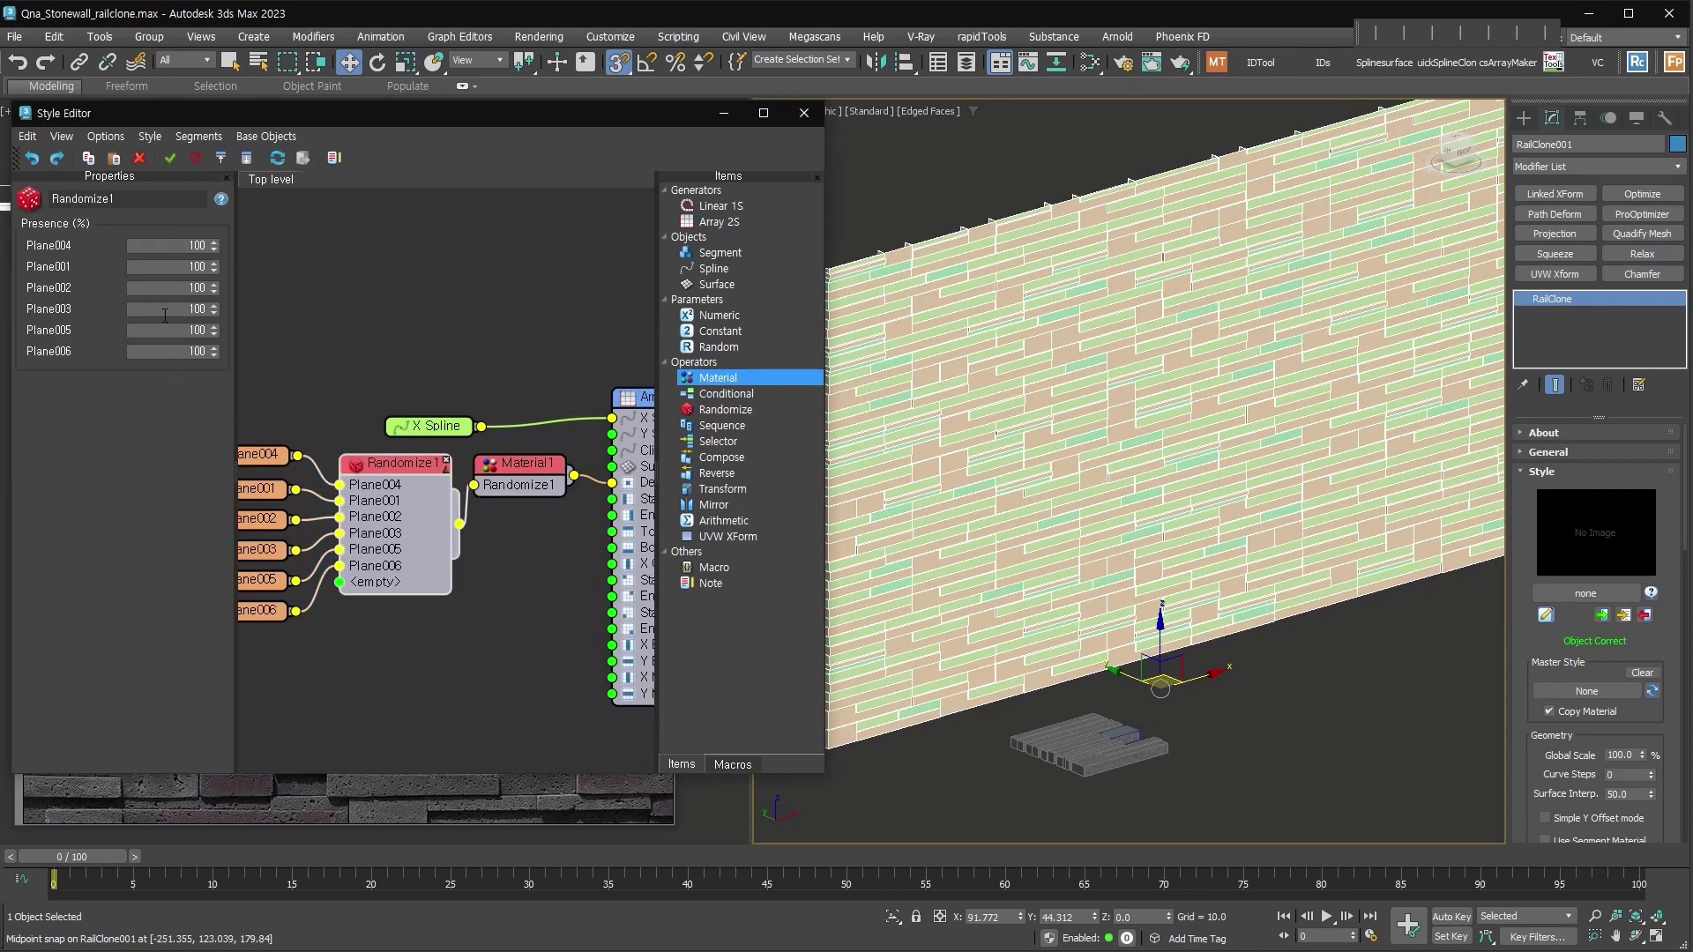
scroll(1113, 739, "up", 3)
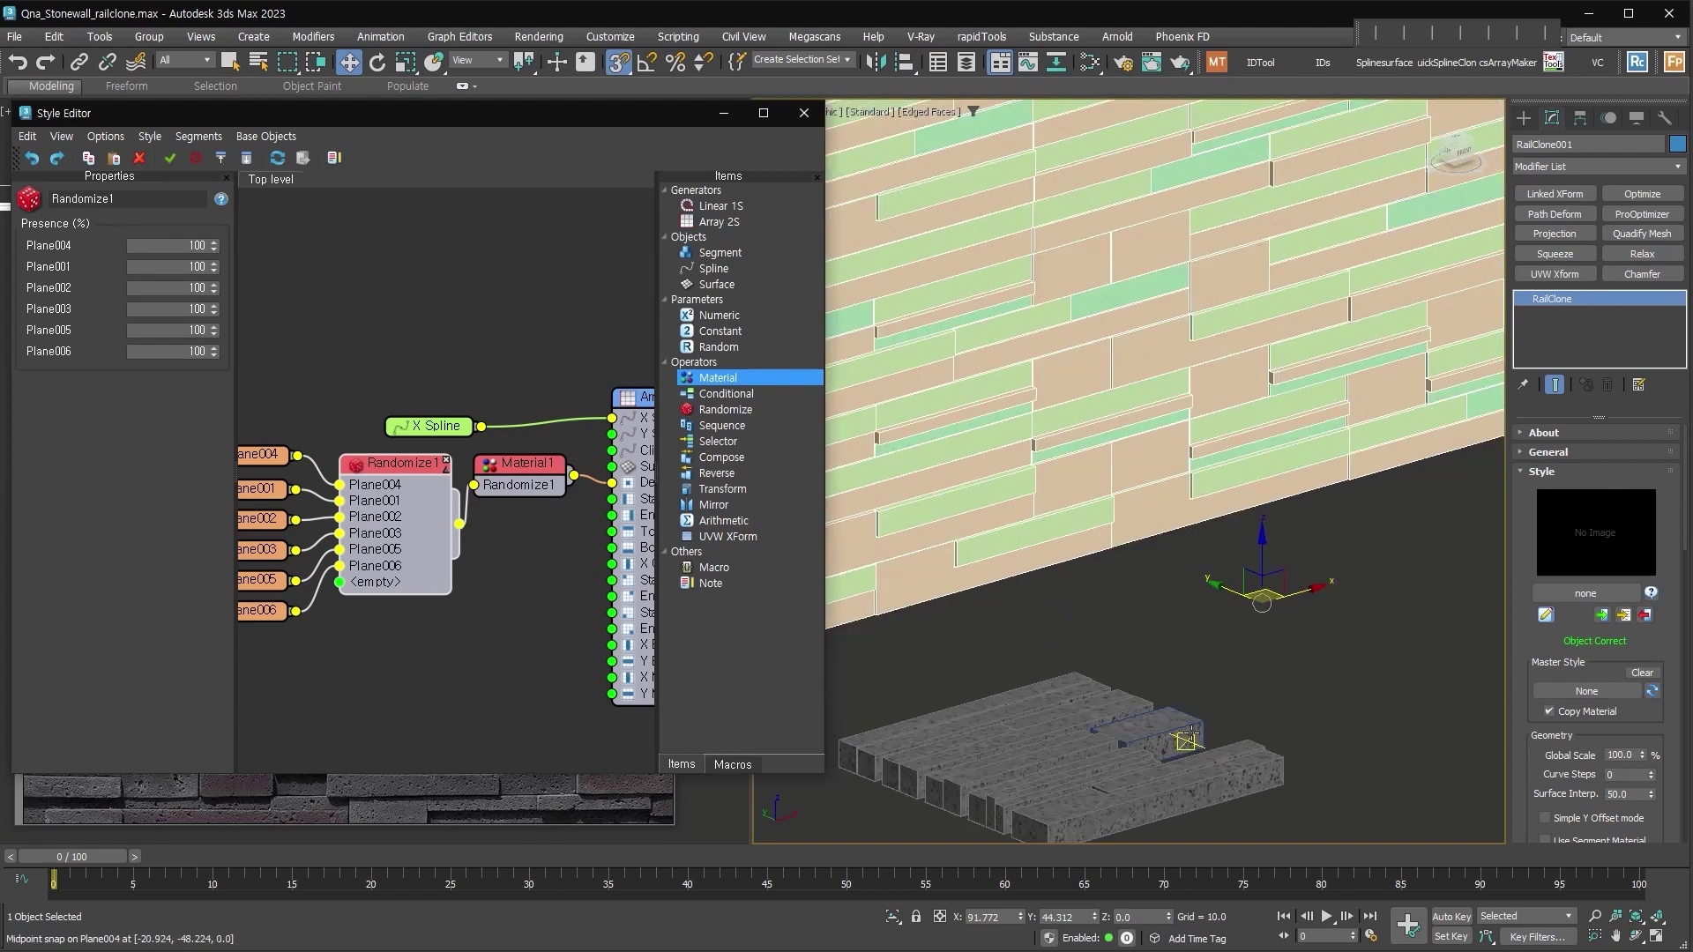
scroll(1190, 735, "down", 5)
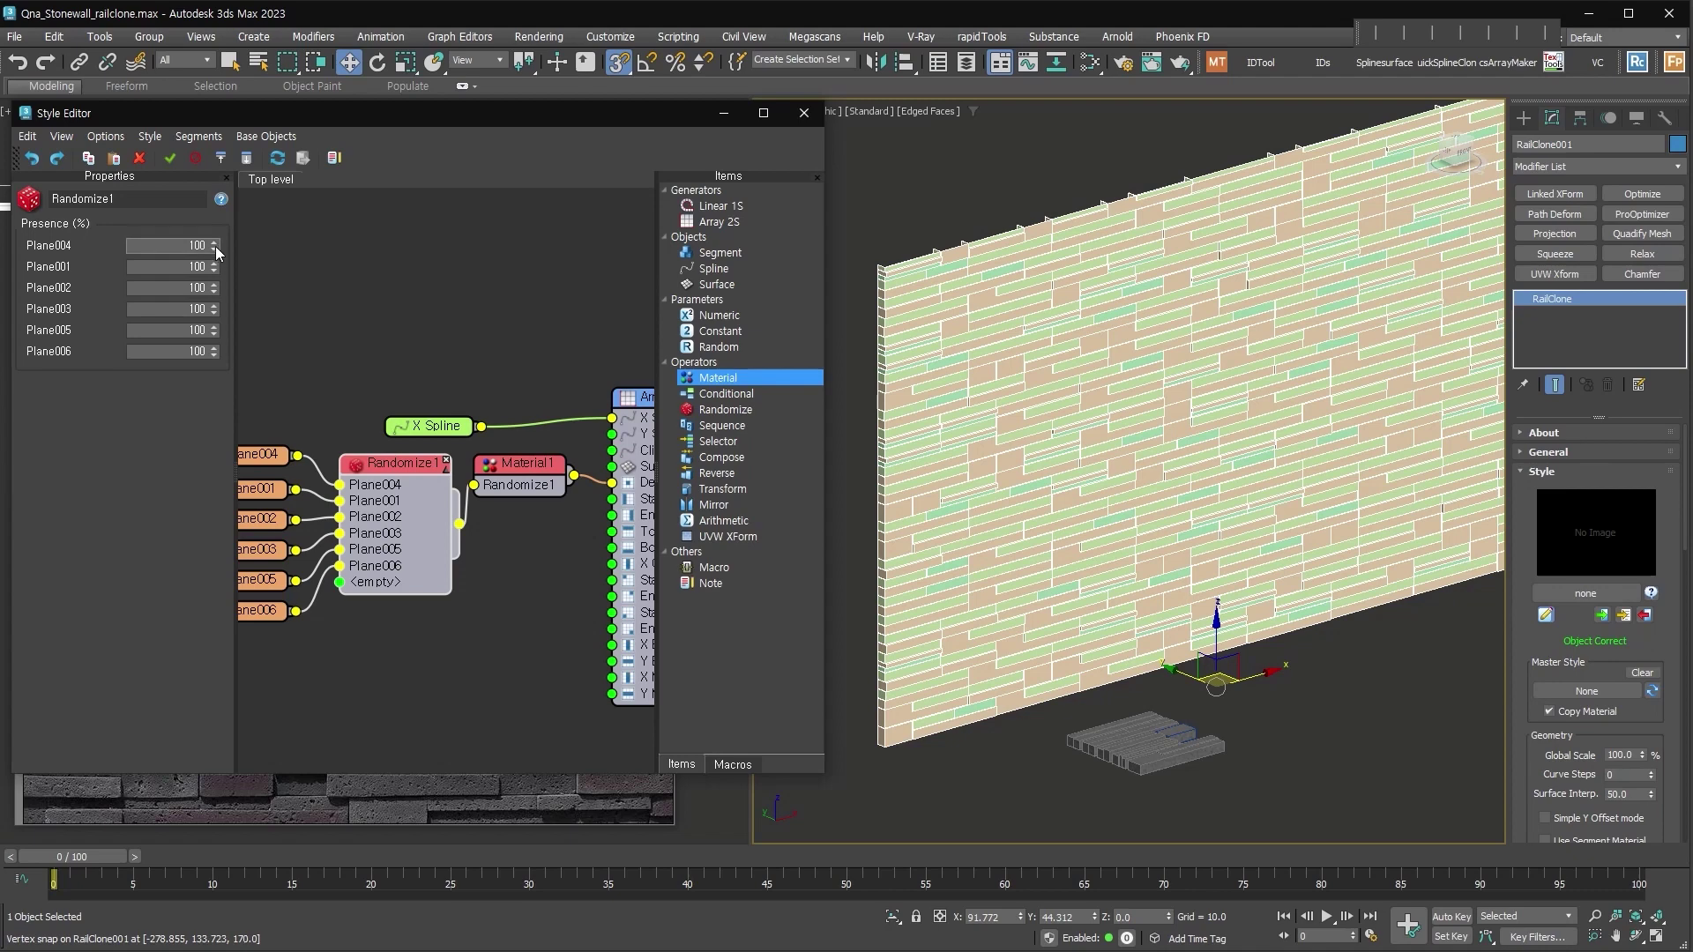
left_click_drag(214, 287, 229, 377)
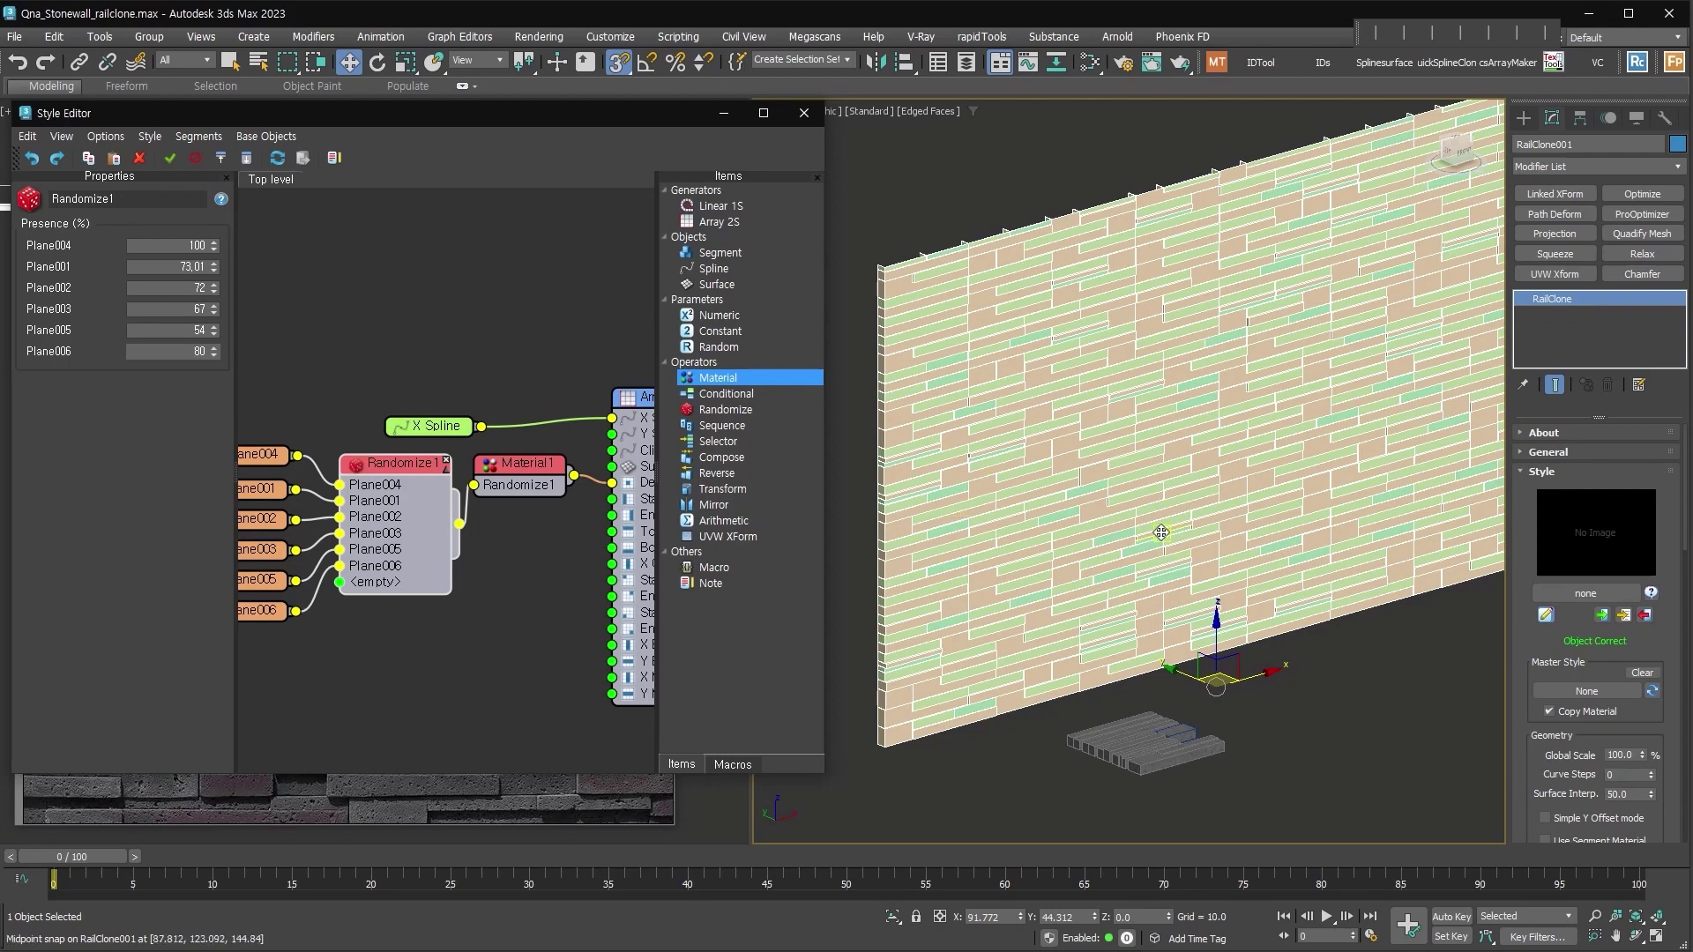
Examine the wall's color distribution and the source stones, including Plane003's MaterialByElement settings
scroll(1161, 533, "up", 4)
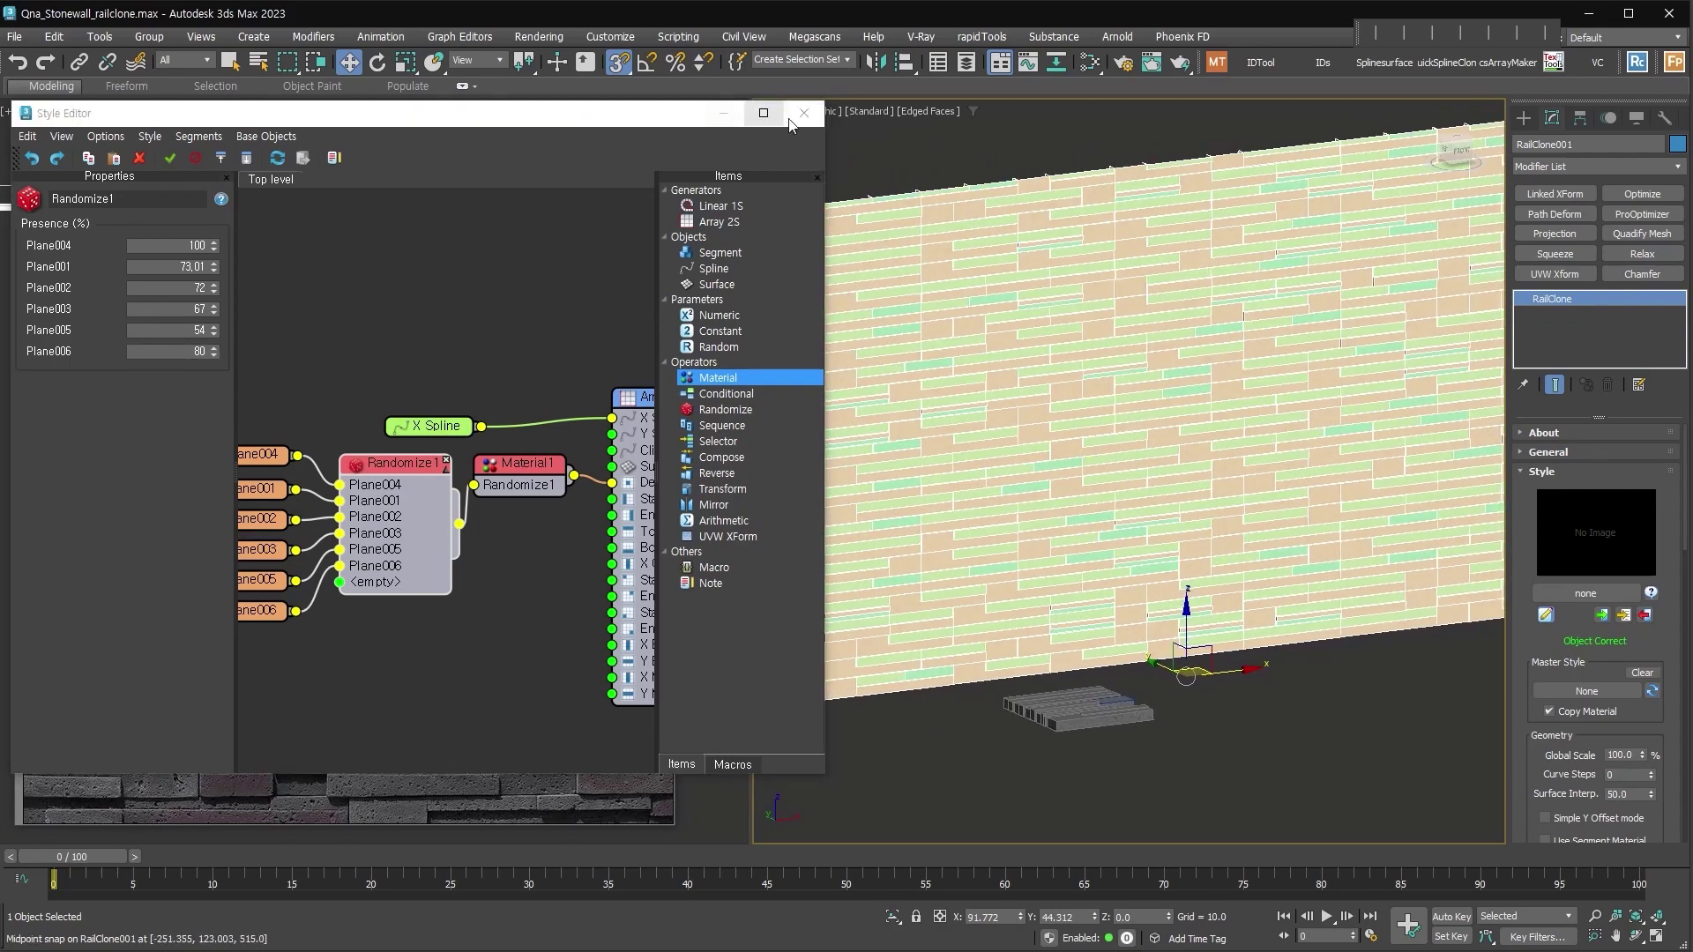
scroll(415, 421, "down", 2)
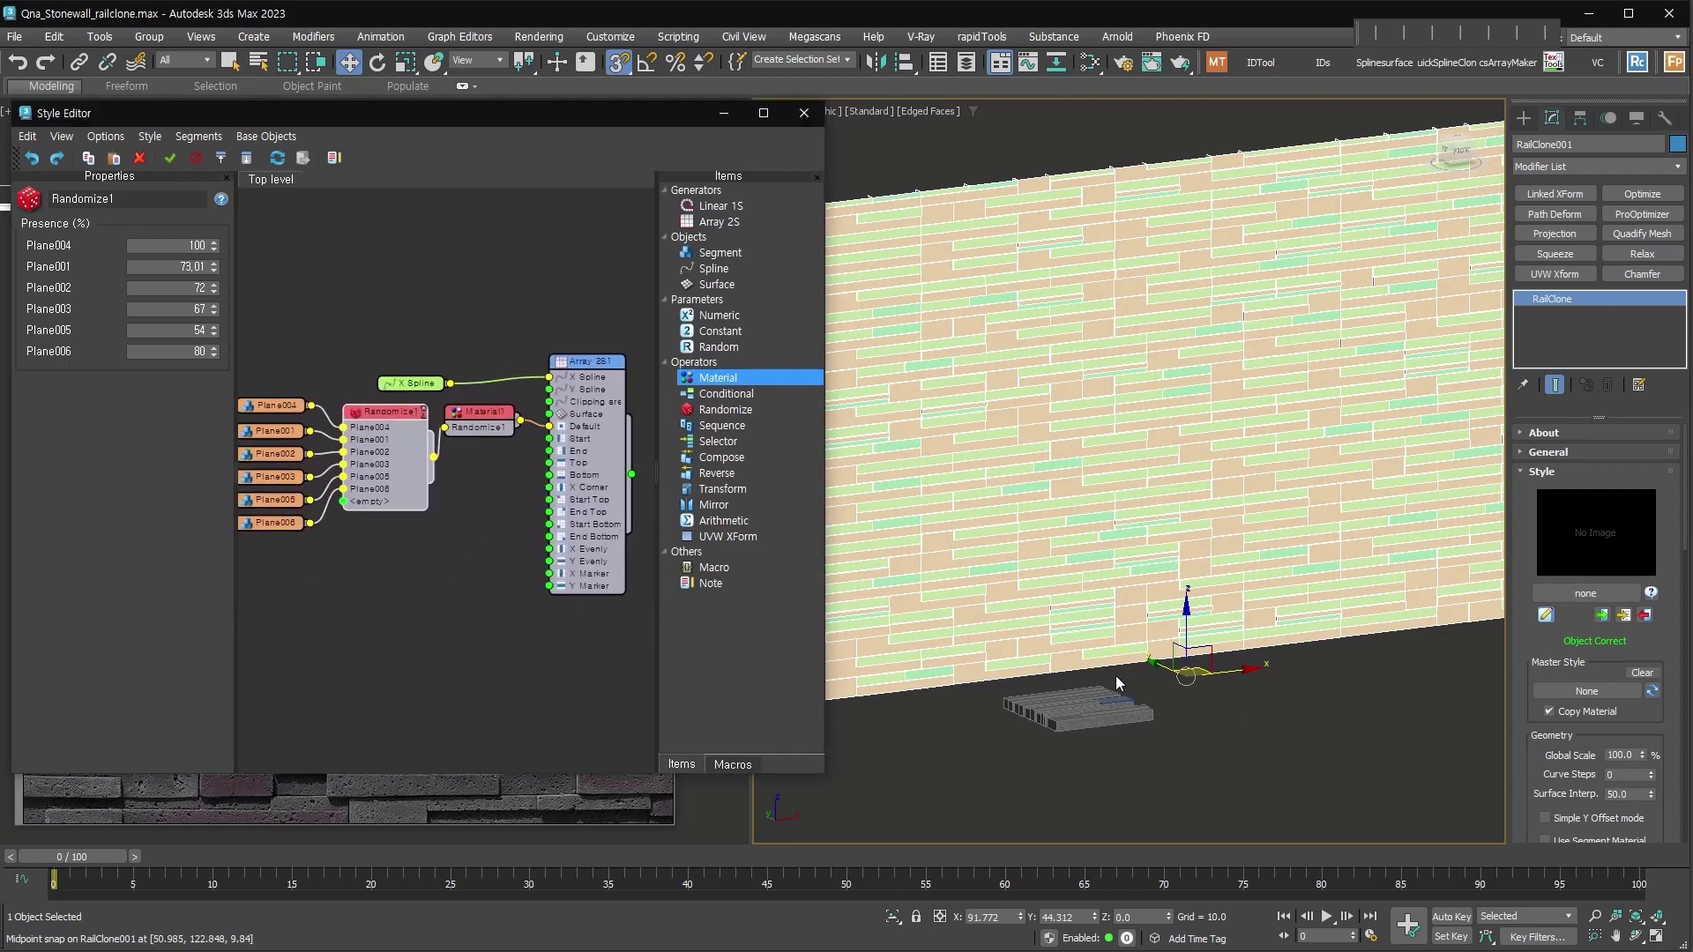
middle_click_drag(1113, 679, 1087, 551, "alt")
scroll(1086, 551, "up", 5)
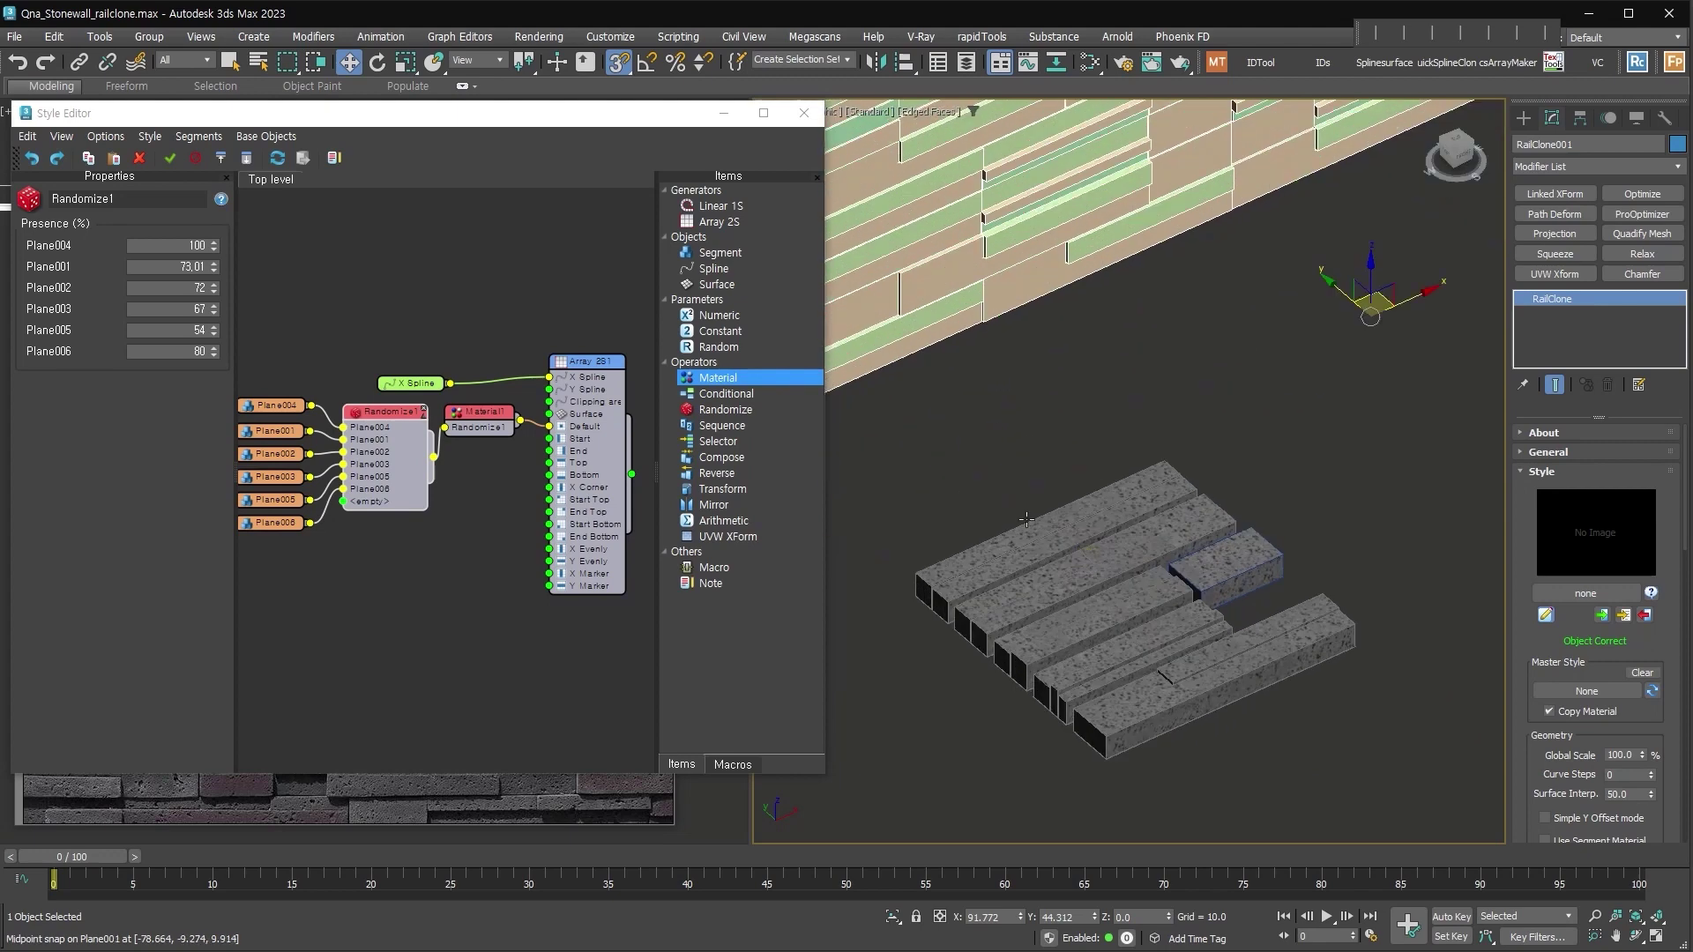
key("F4")
left_click(1116, 631)
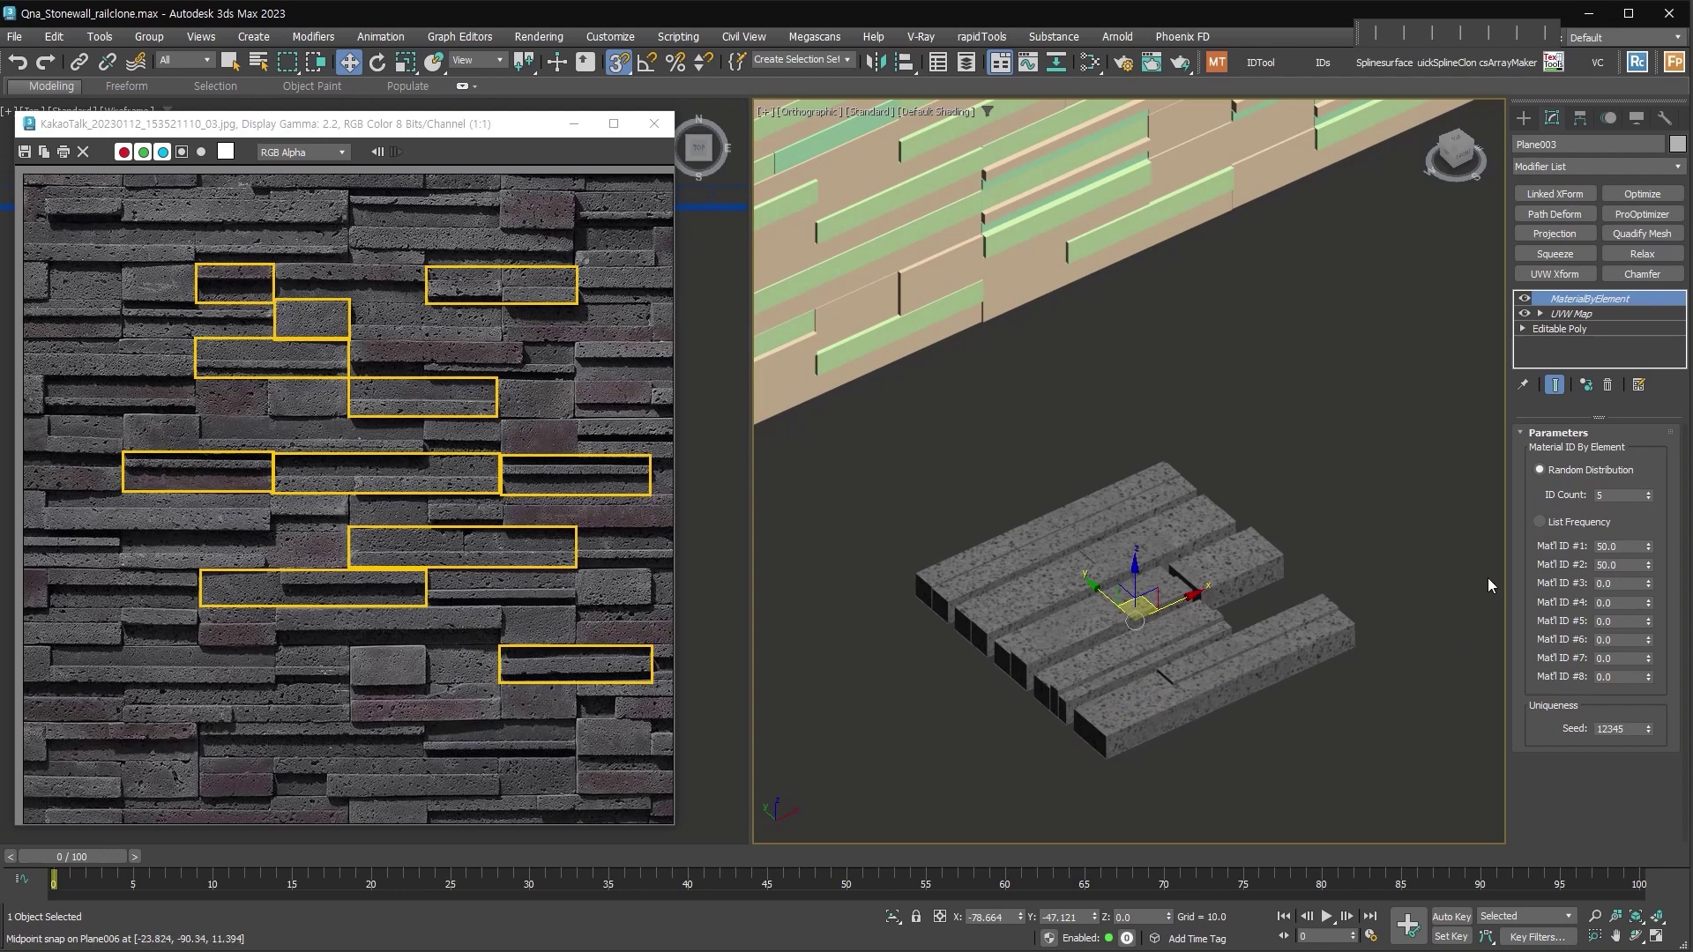
Assign the Material #25 VRayMtl back to the RailClone wall and close the material editor
left_click(1090, 62)
scroll(379, 548, "down", 5)
double_click(421, 577)
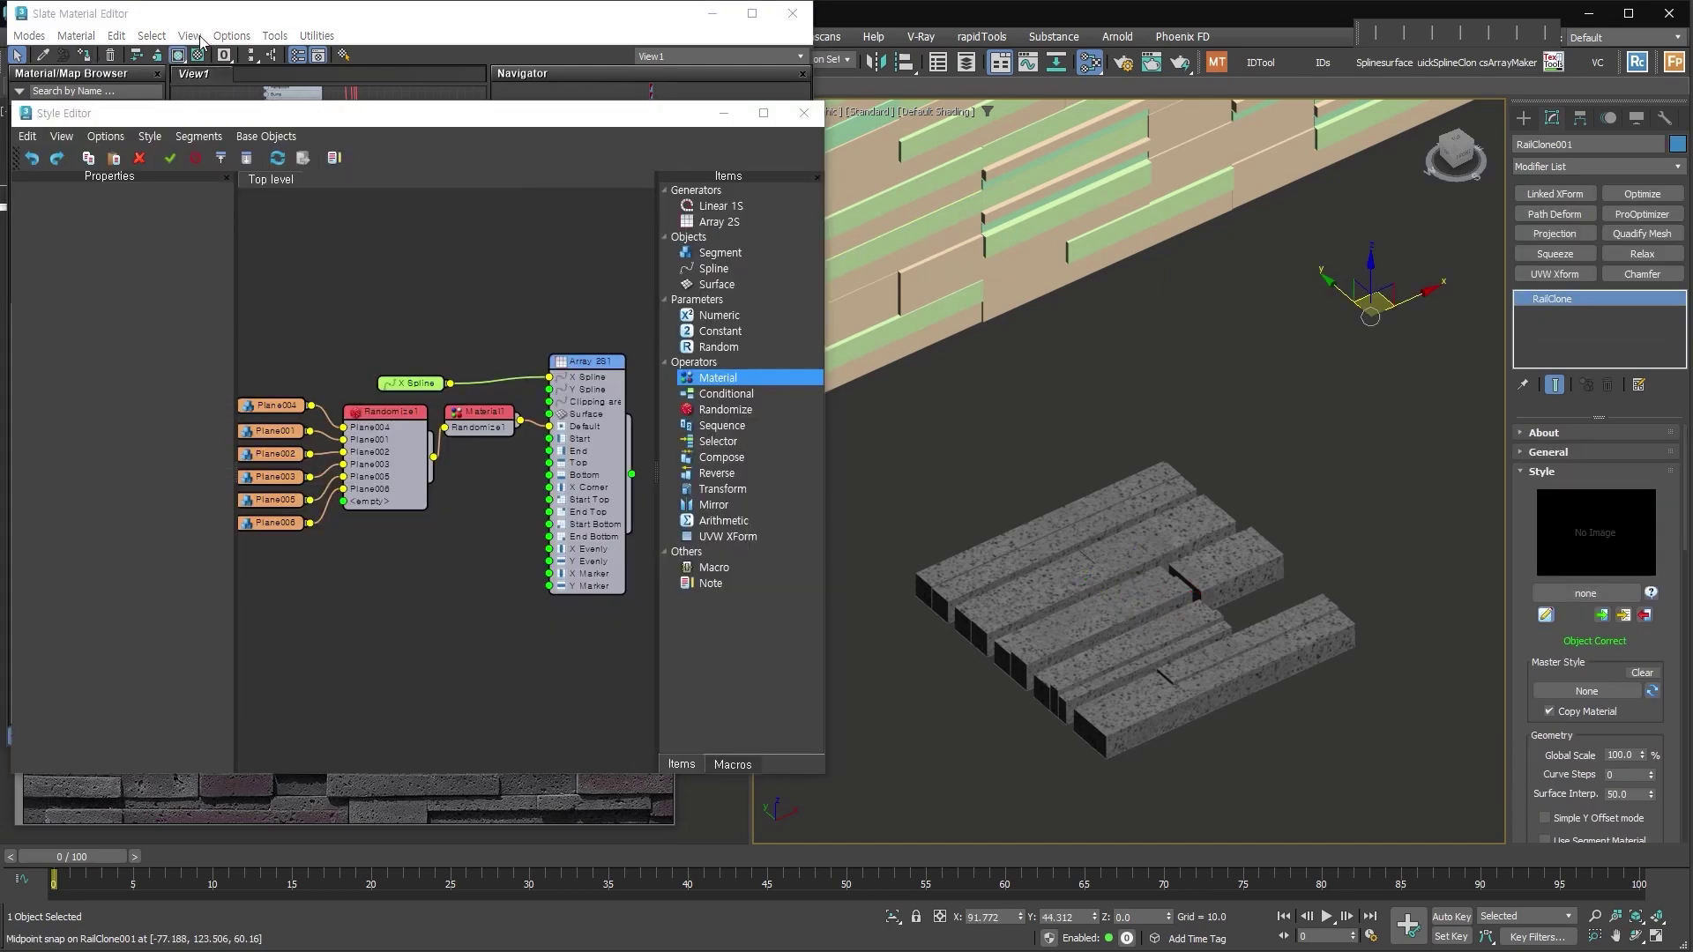
left_click(203, 21)
left_click(91, 56)
mouse_move(1058, 494)
middle_mouse_down("alt")
mouse_move(1166, 651)
mouse_move(1160, 530)
middle_mouse_up("alt")
key("F4")
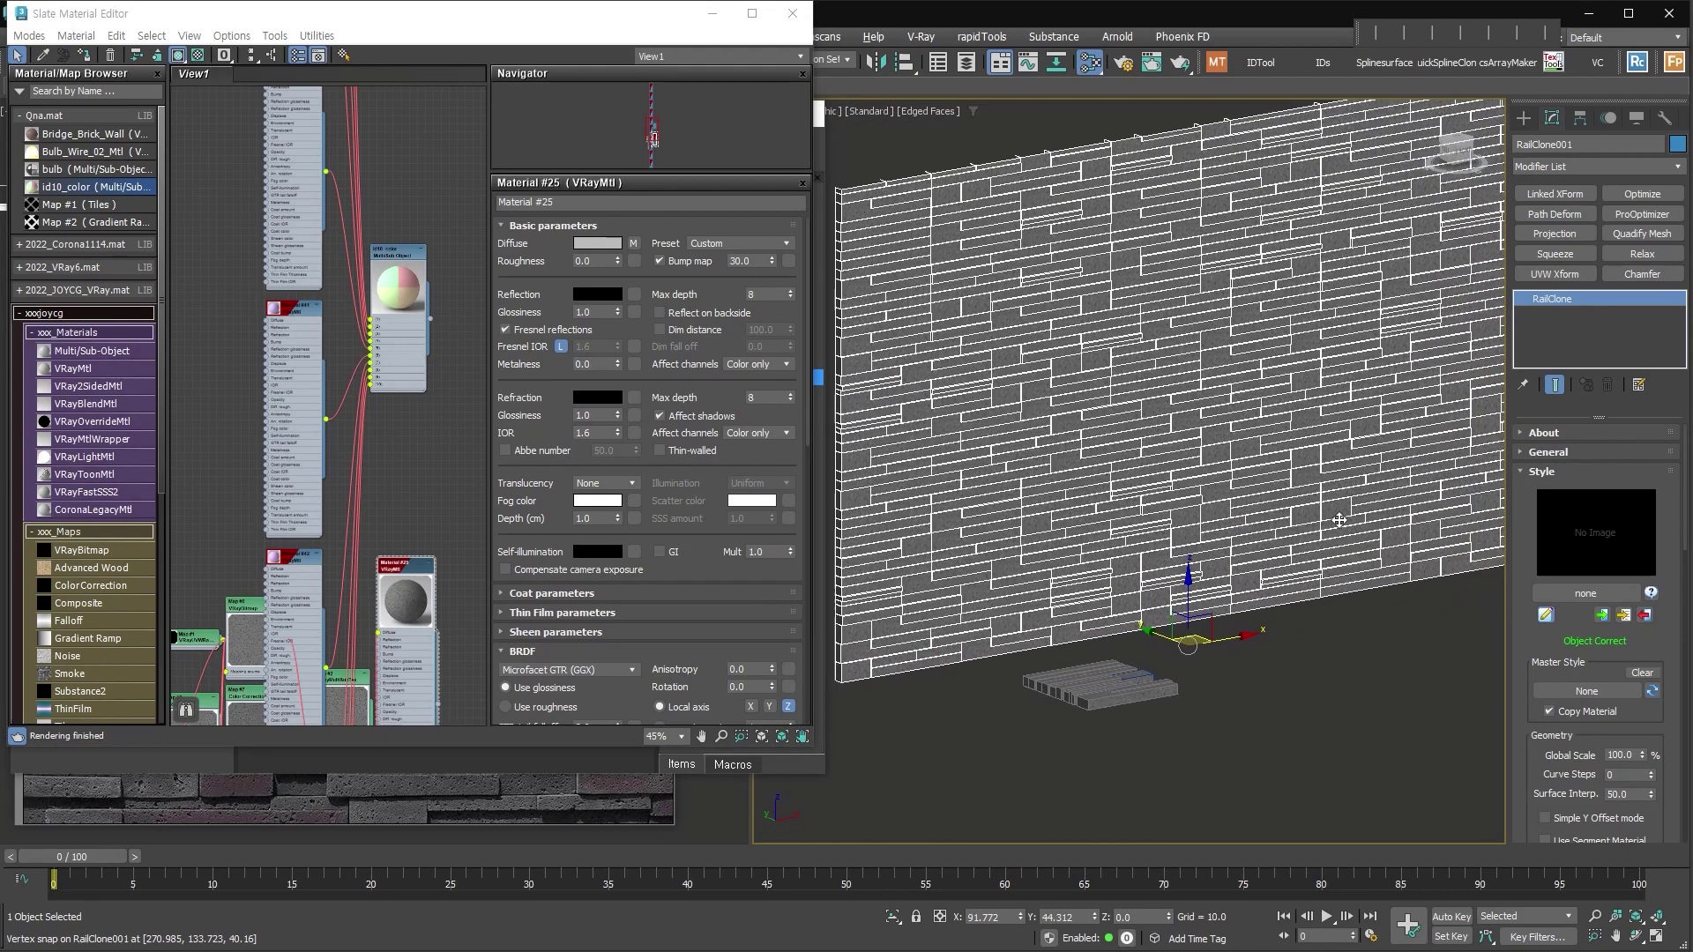
key("m")
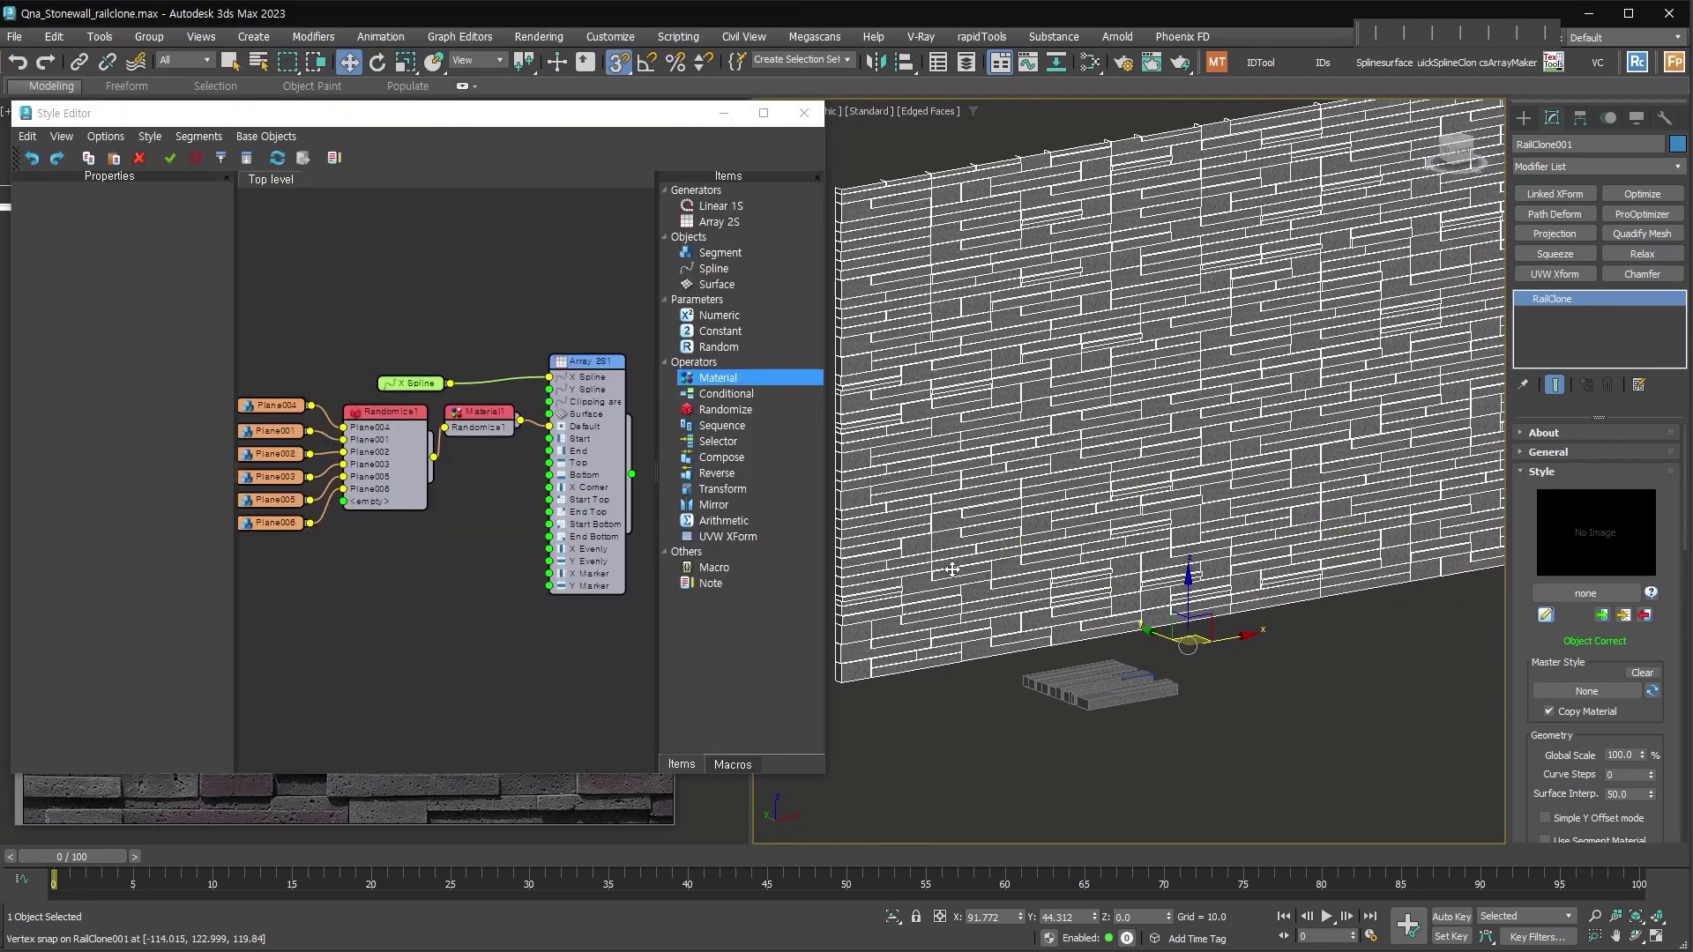
Set the RailClone wall's random seed to 123506 to vary the stone layout
scroll(888, 549, "up", 5)
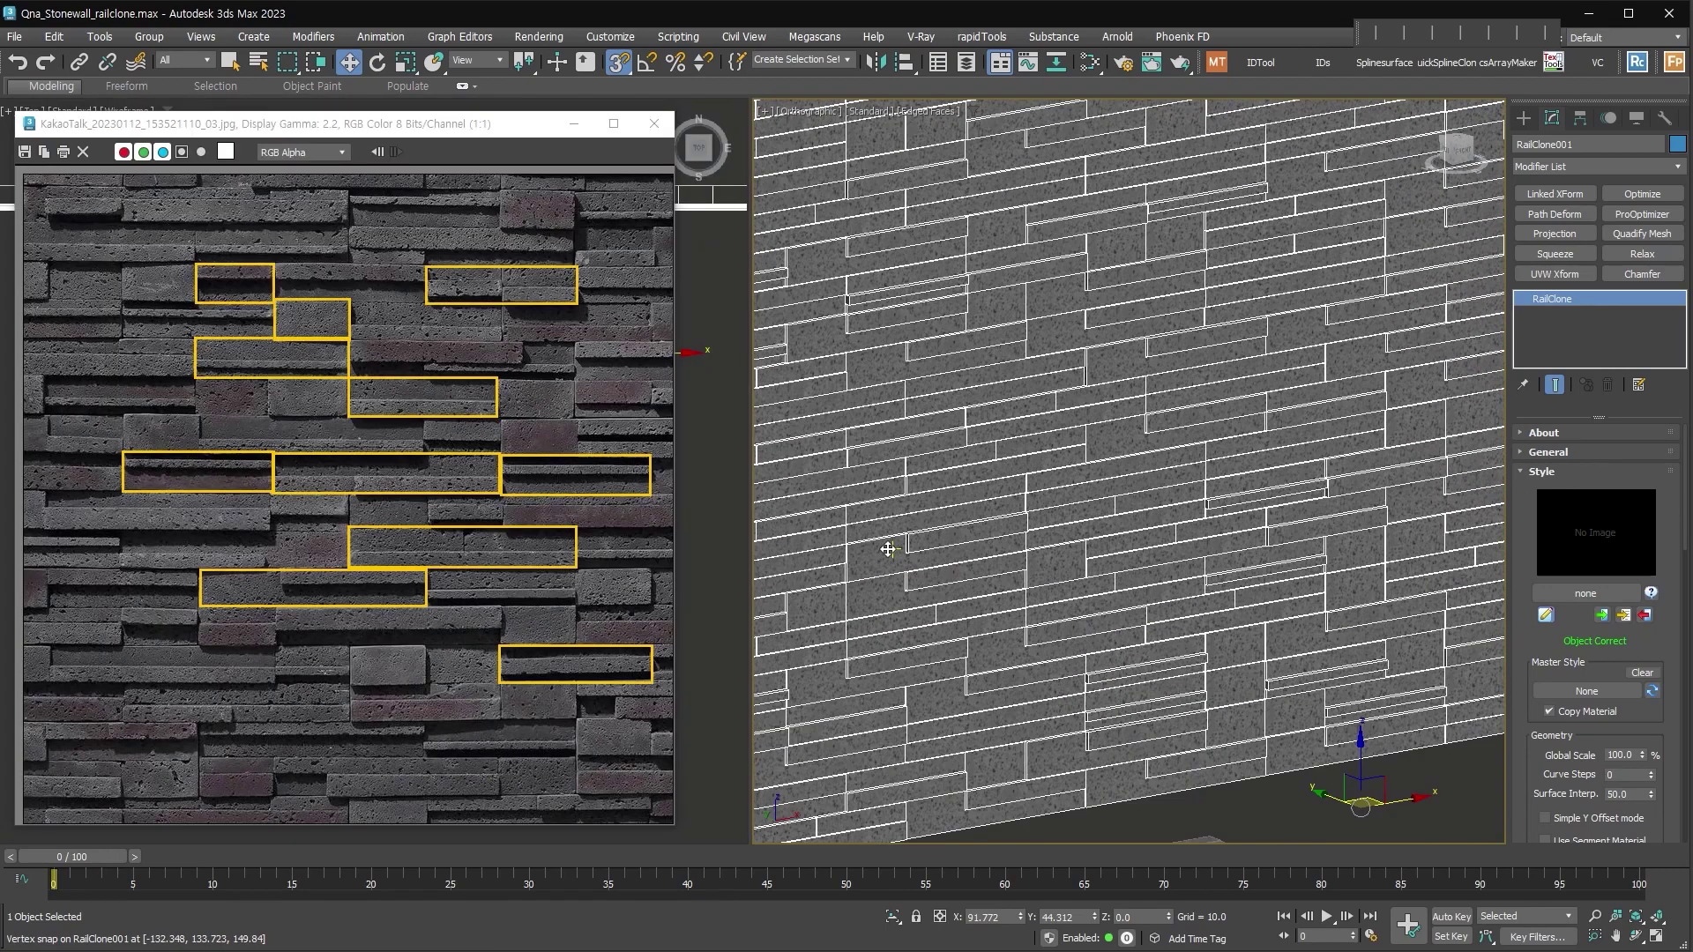
scroll(888, 548, "down", 3)
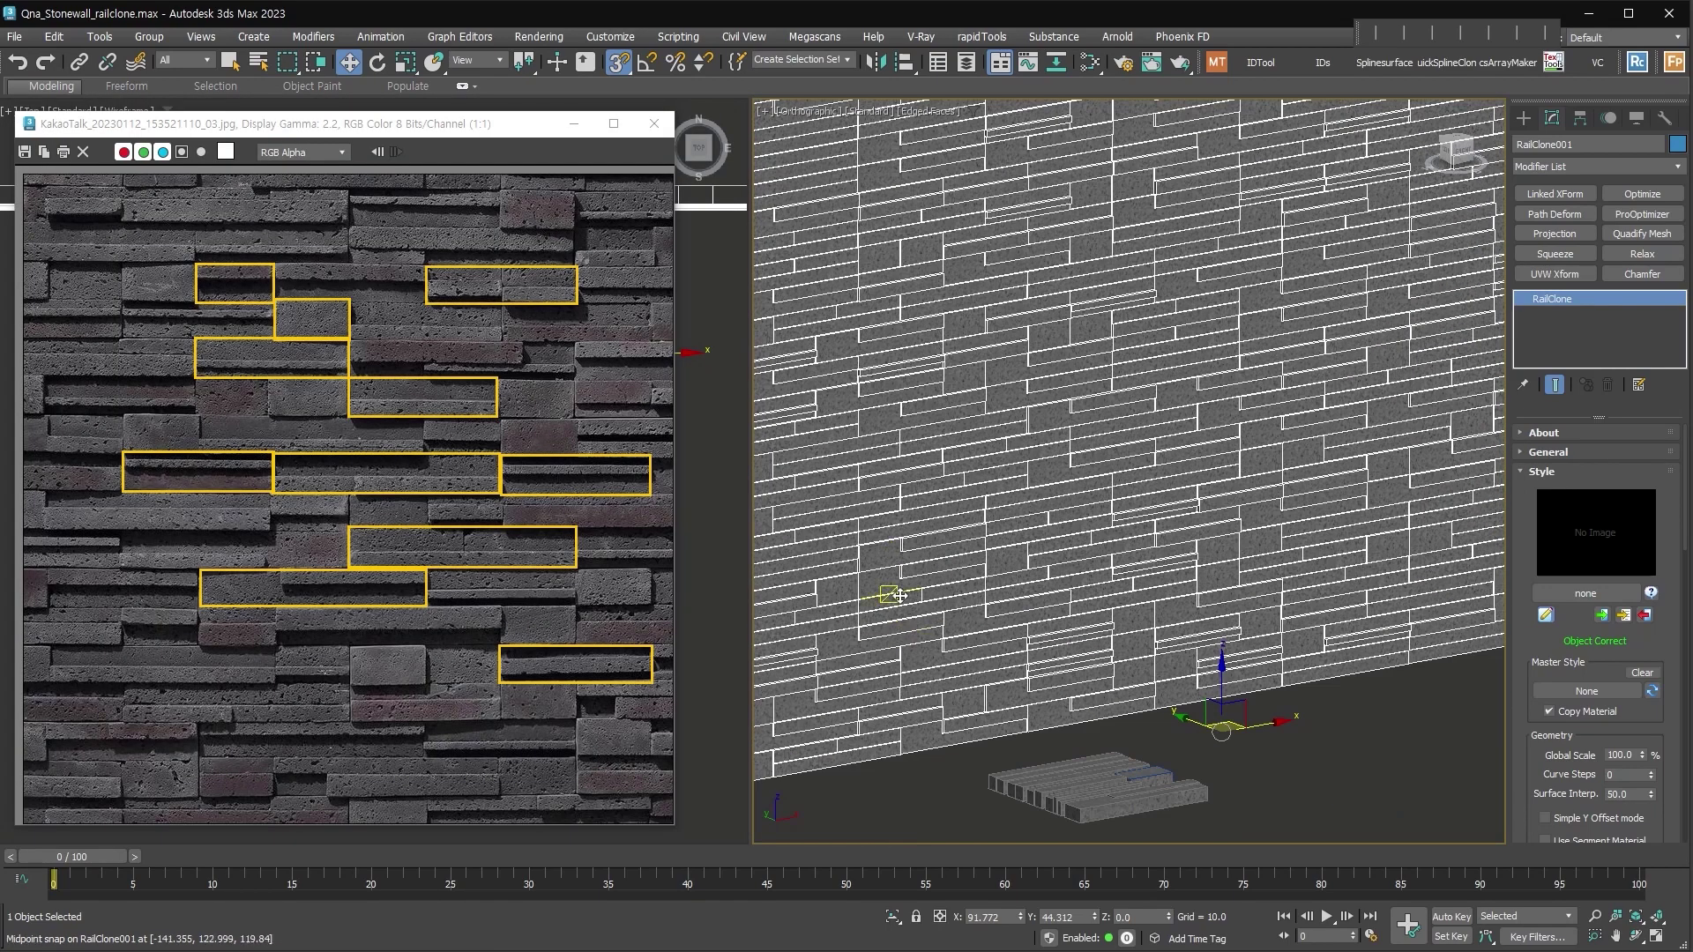
scroll(892, 583, "down", 2)
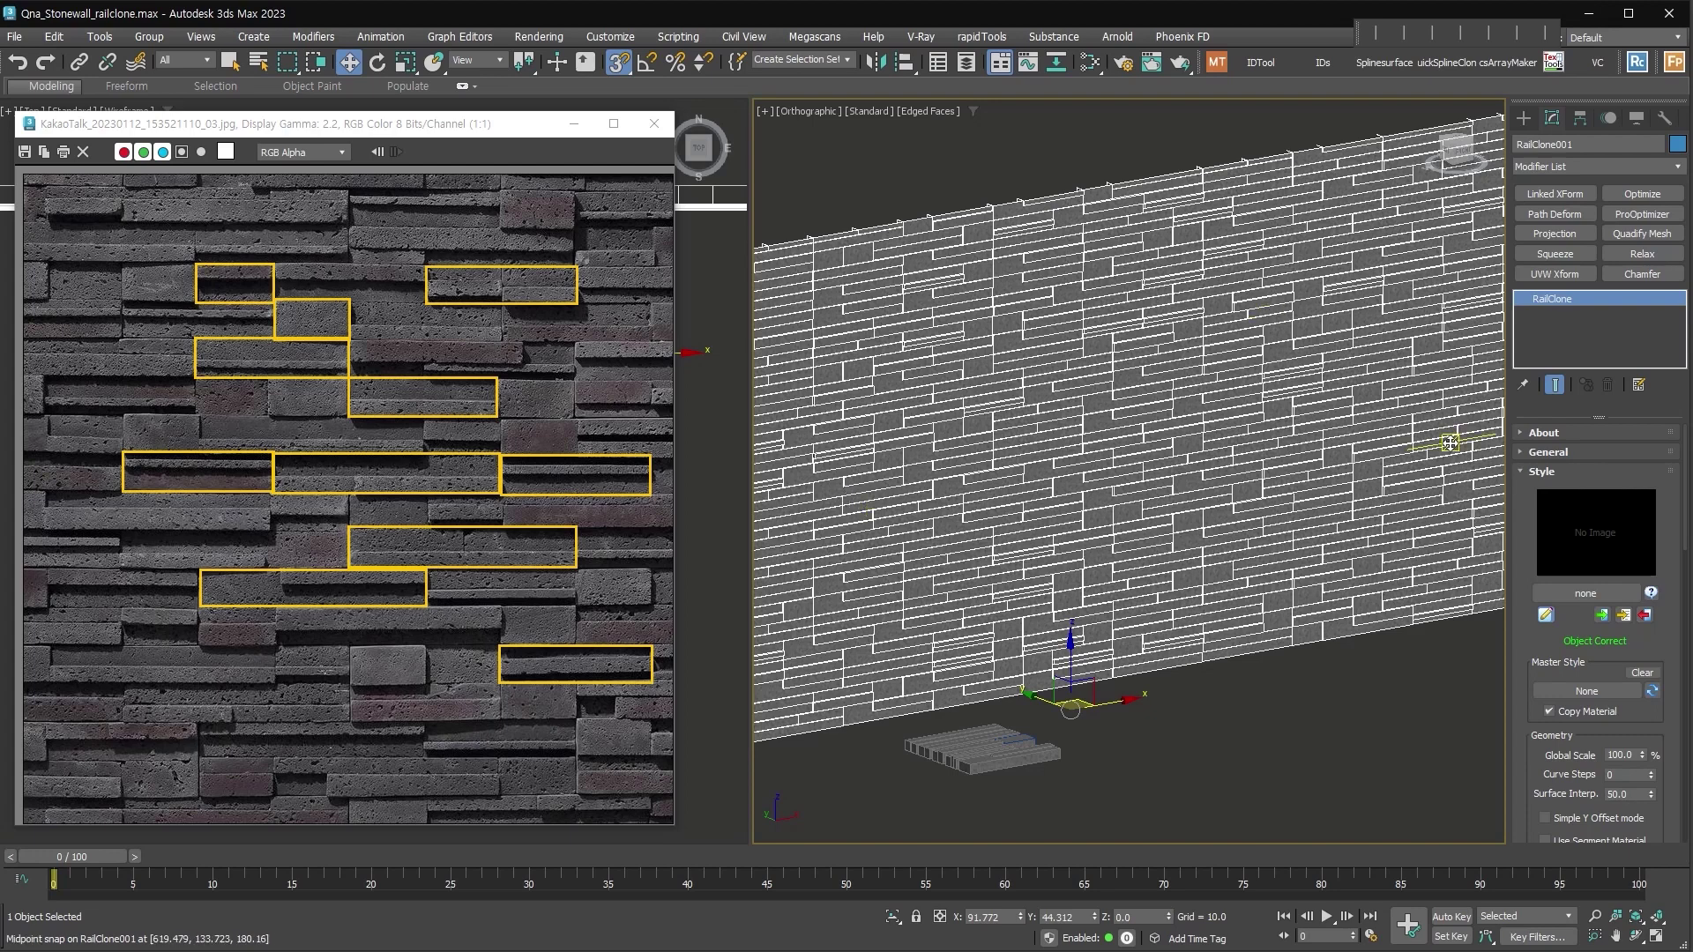
left_click(1545, 452)
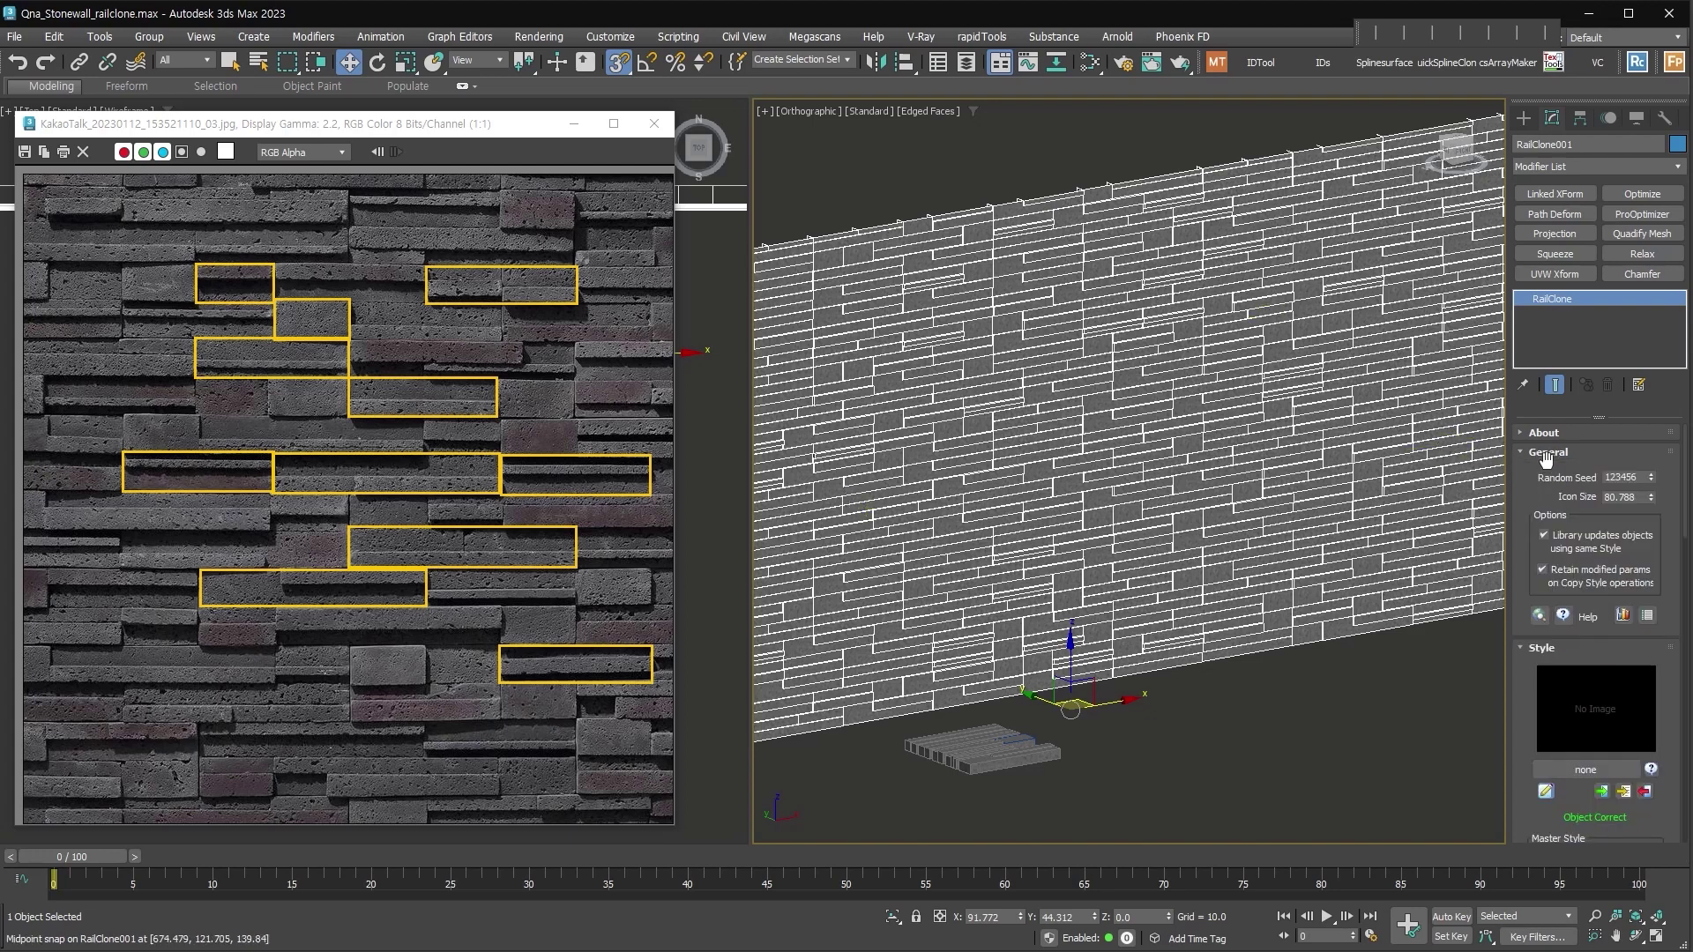
left_click_drag(1653, 487, 1652, 436)
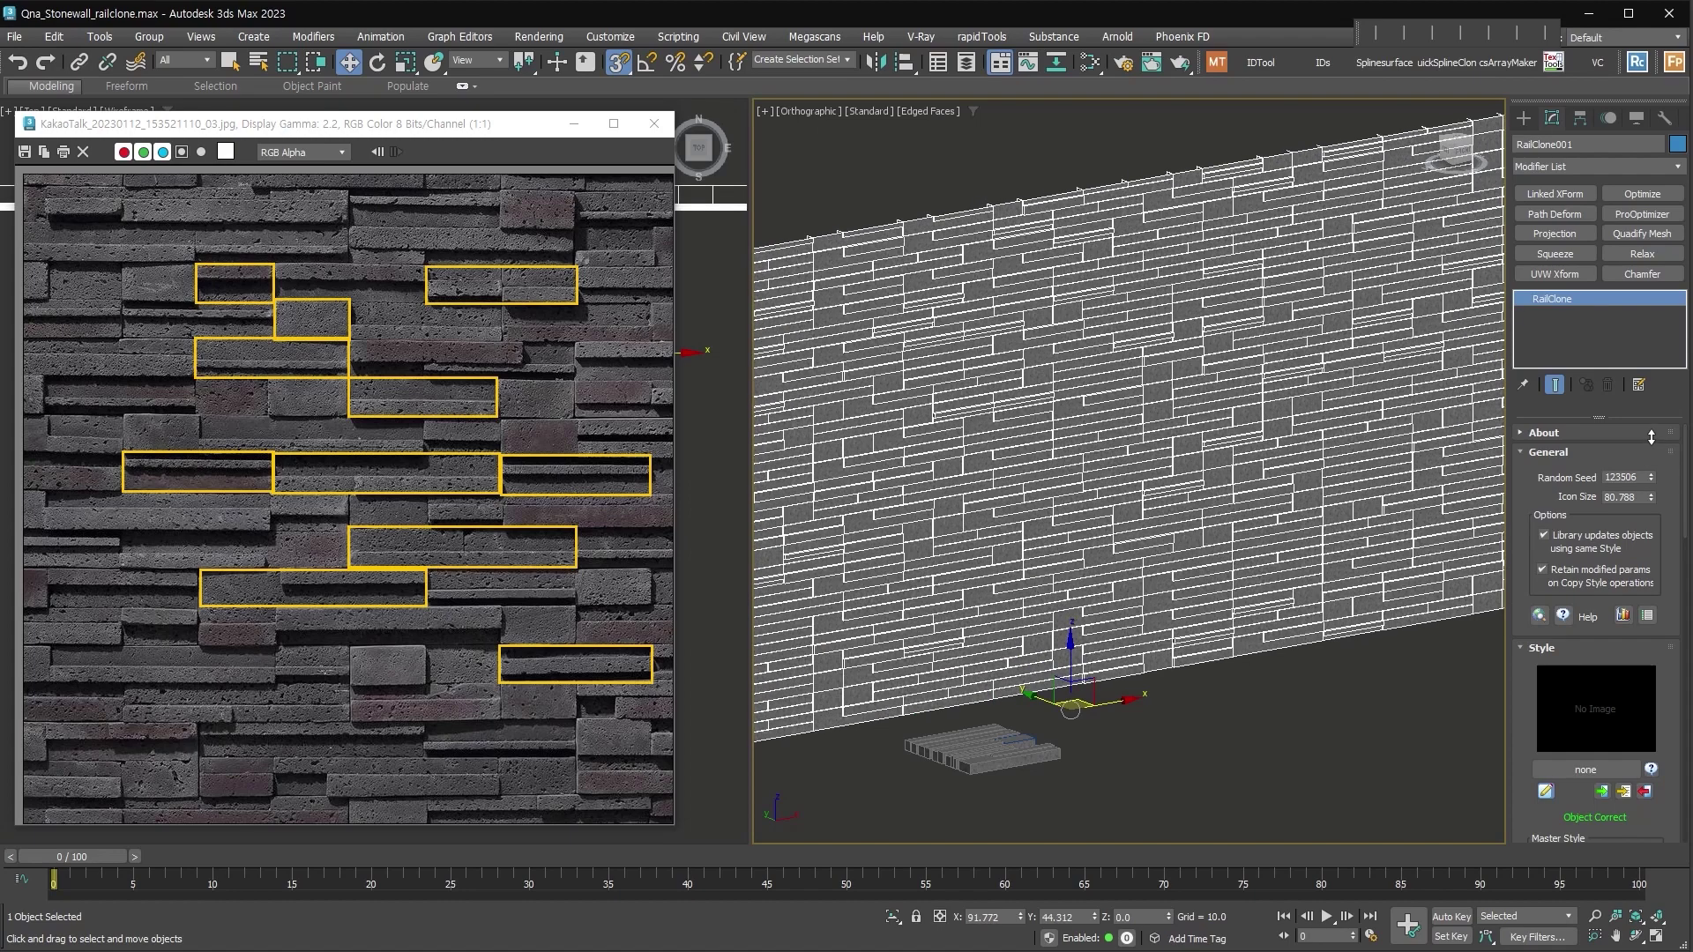
Close the reference photo and render the whole wall with V-Ray from a perspective view
middle_click_drag(1164, 660, 1263, 633)
left_click(653, 124)
key("p")
middle_click_drag(926, 564, 890, 557, "alt")
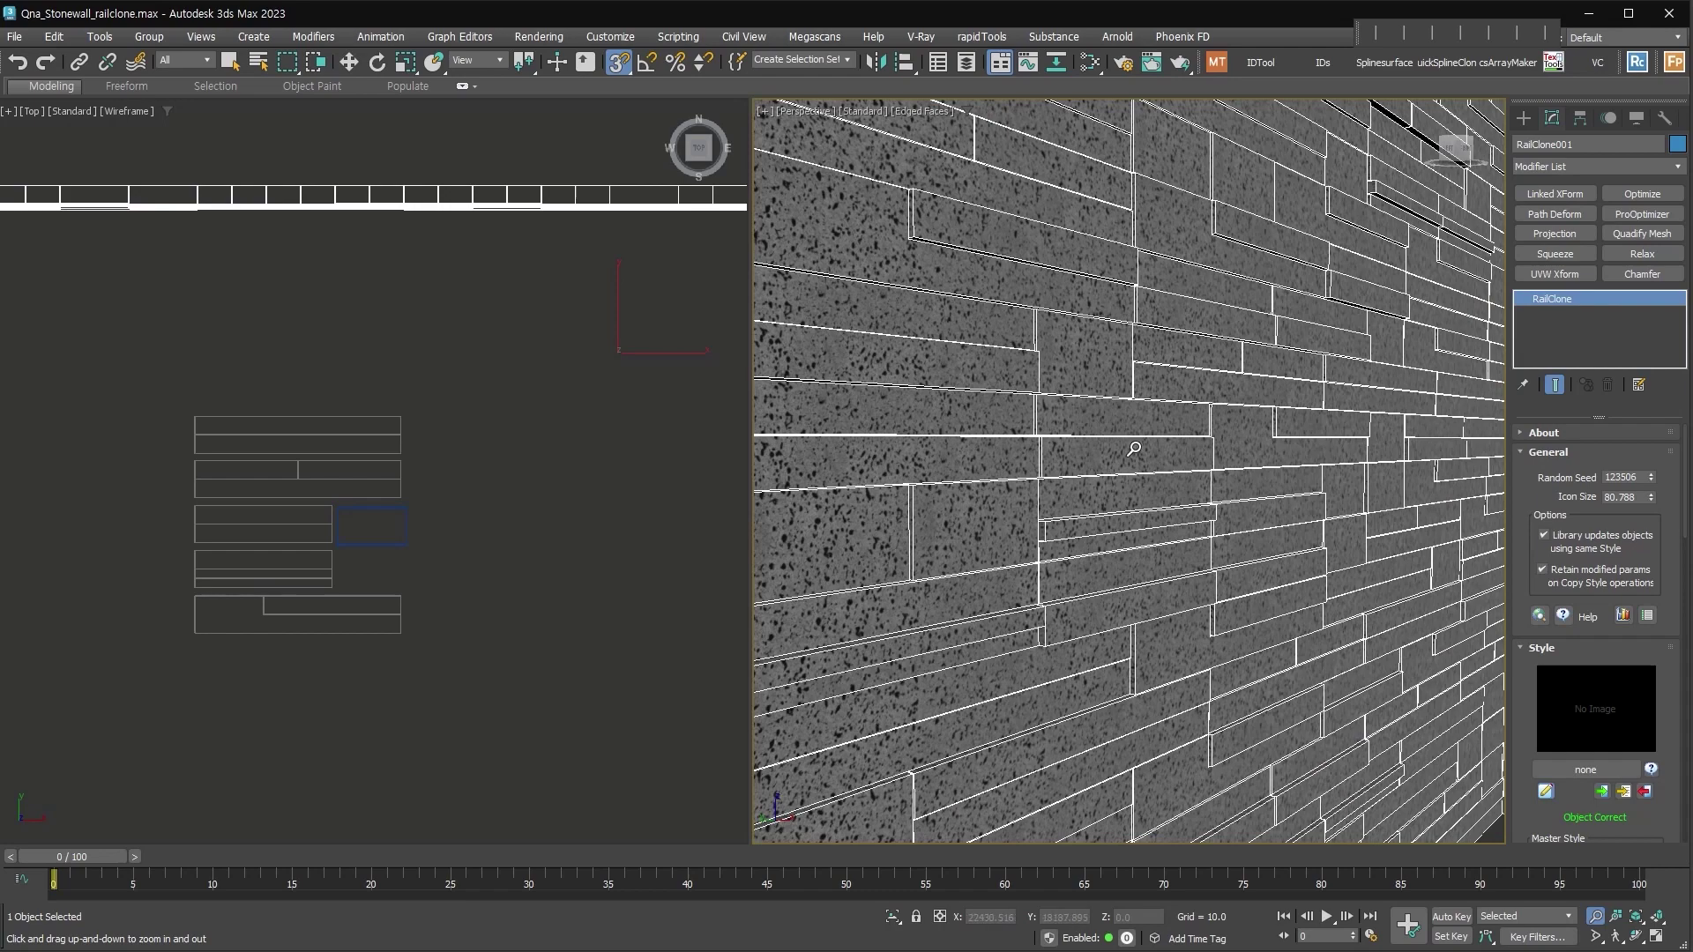
scroll(1127, 512, "down", 5)
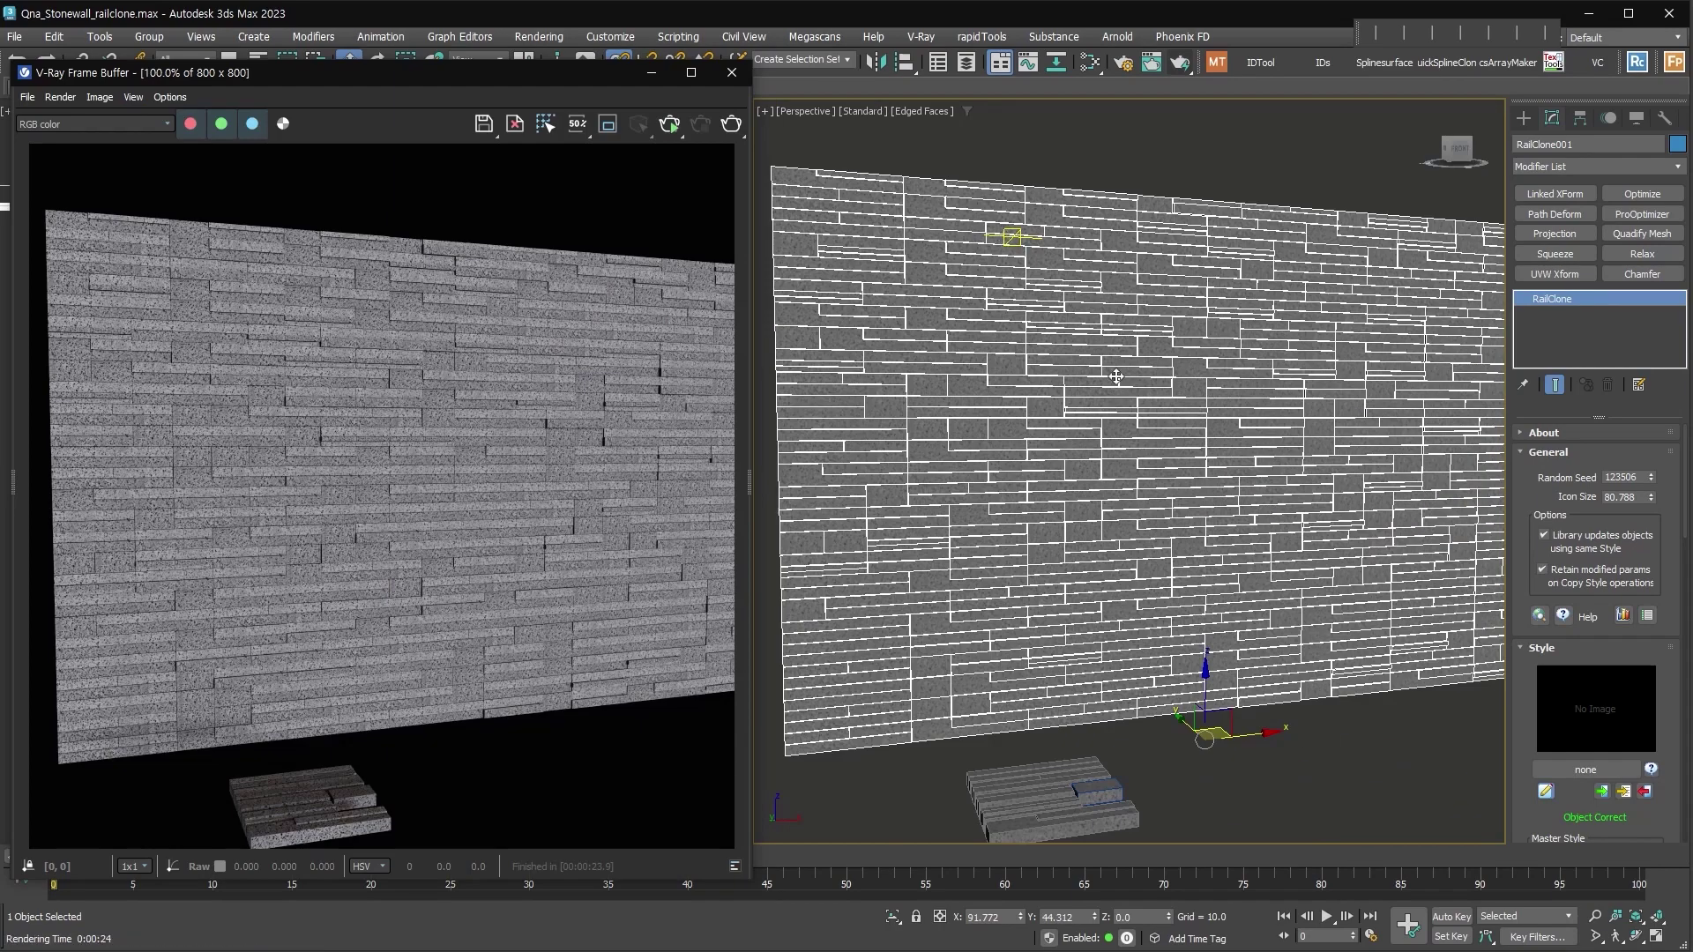
Take a closer look at the source stone segments in front of the wall
middle_click_drag(1083, 804, 1094, 652)
scroll(1093, 652, "up", 8)
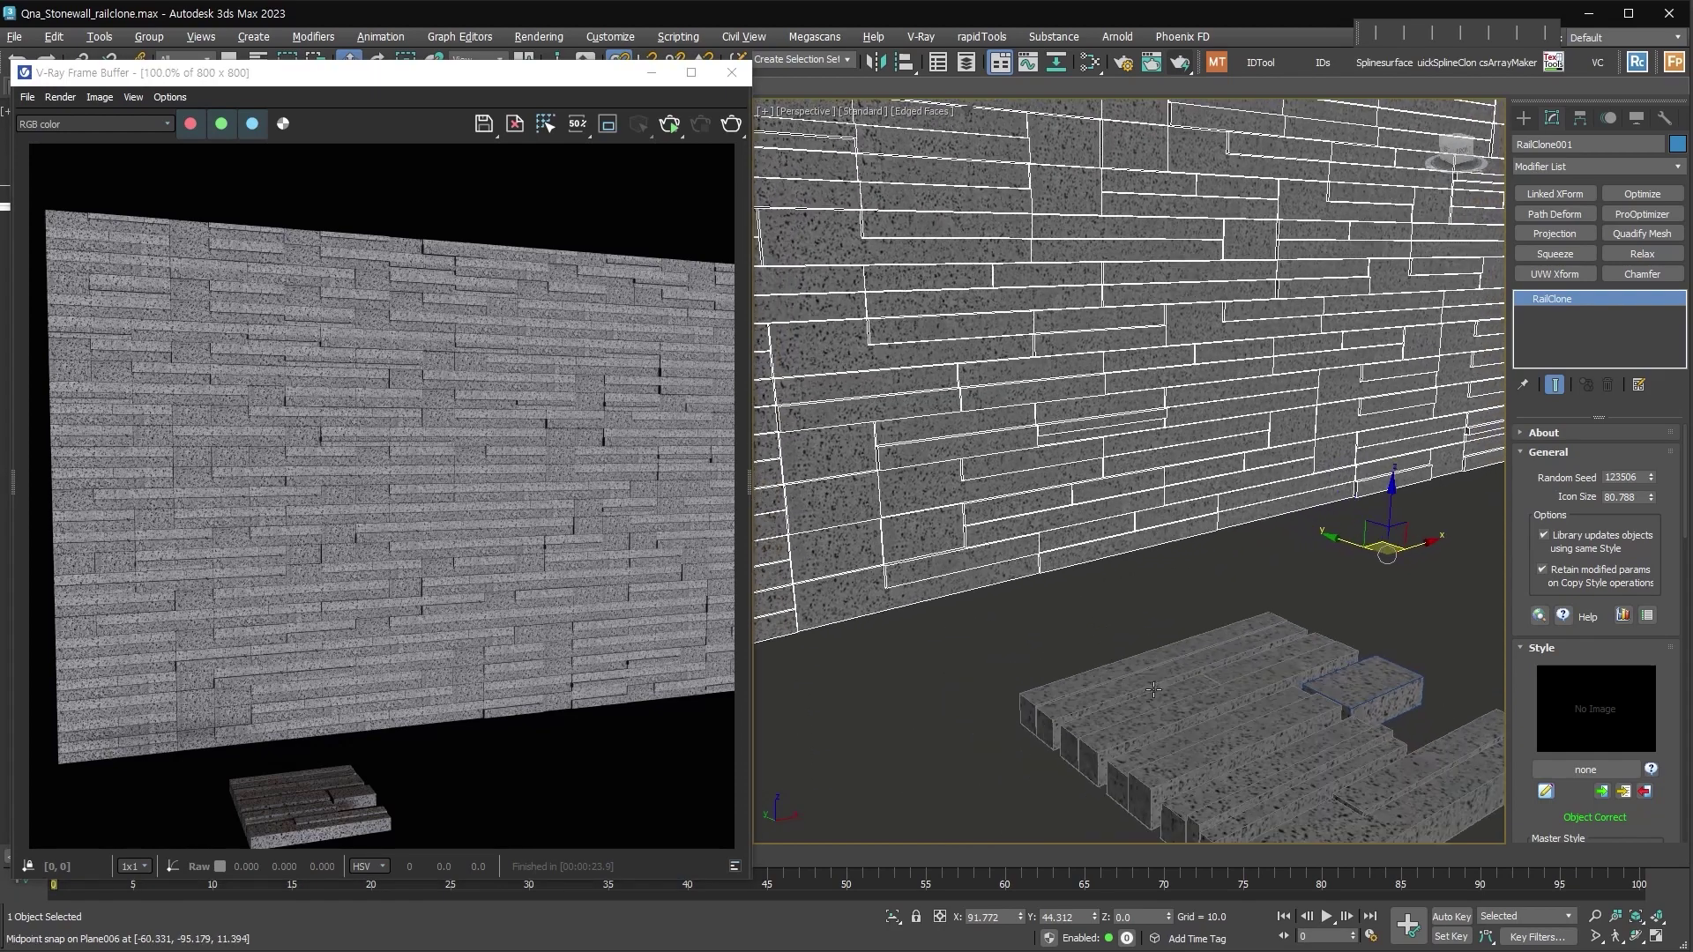